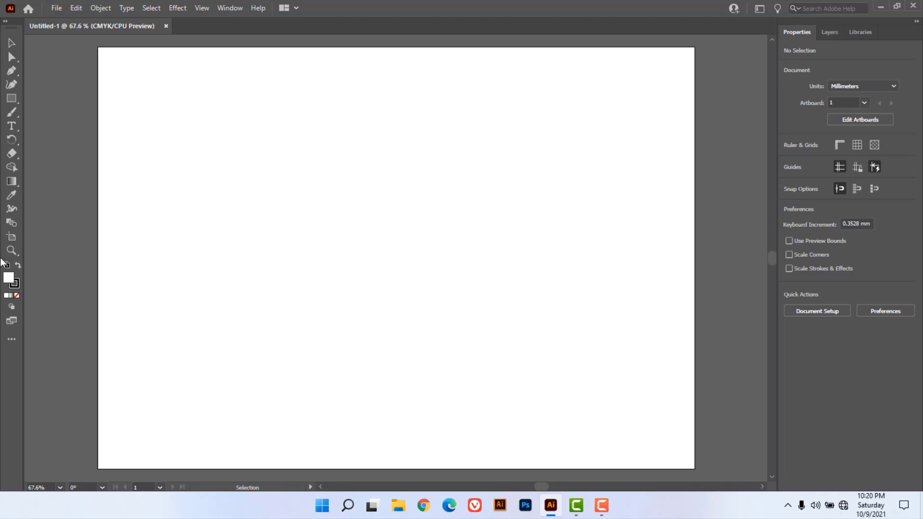
# Widen the toolbox to two columns and draw a rectangle about 64 × 60 mm near the artboard's upper-left corner.
pyautogui.click(6, 22)
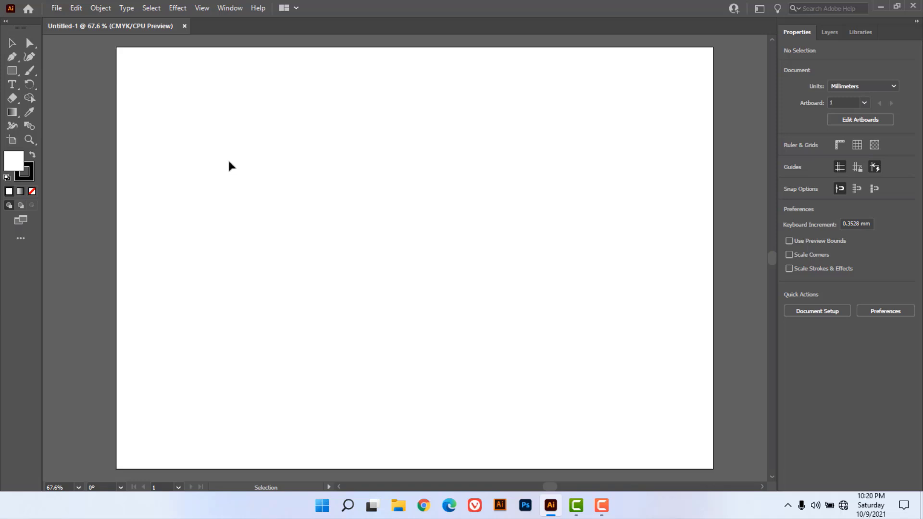
pyautogui.click(12, 72)
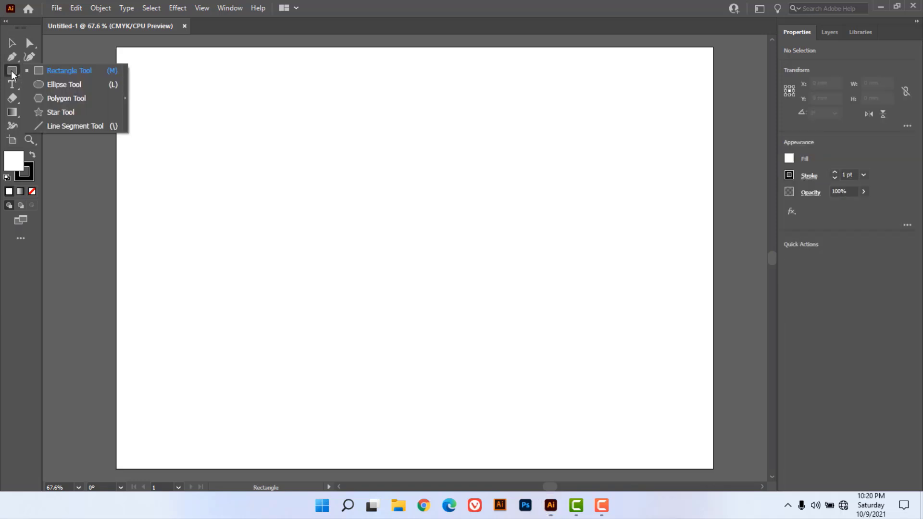
pyautogui.click(55, 71)
pyautogui.moveTo(165, 90); pyautogui.dragTo(294, 210)
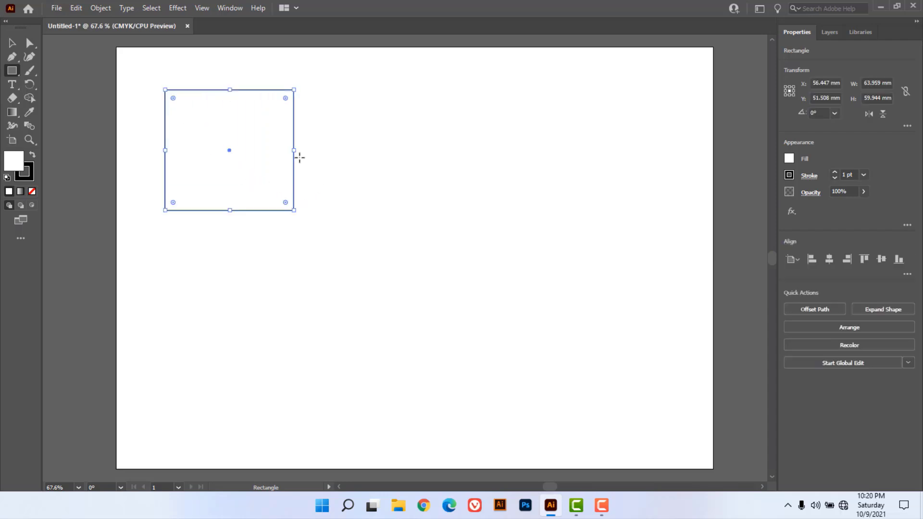
# Show the Color controls and set the rectangle's stroke to none.
pyautogui.click(222, 9)
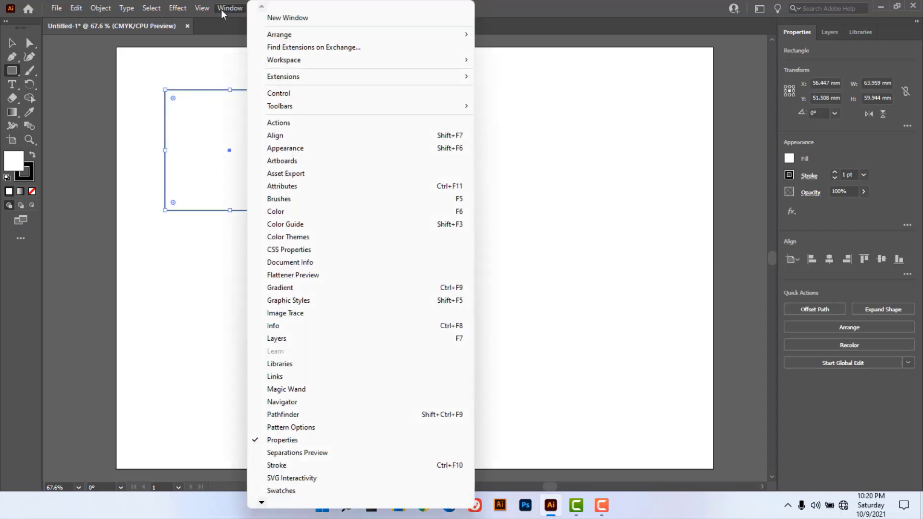
pyautogui.click(280, 214)
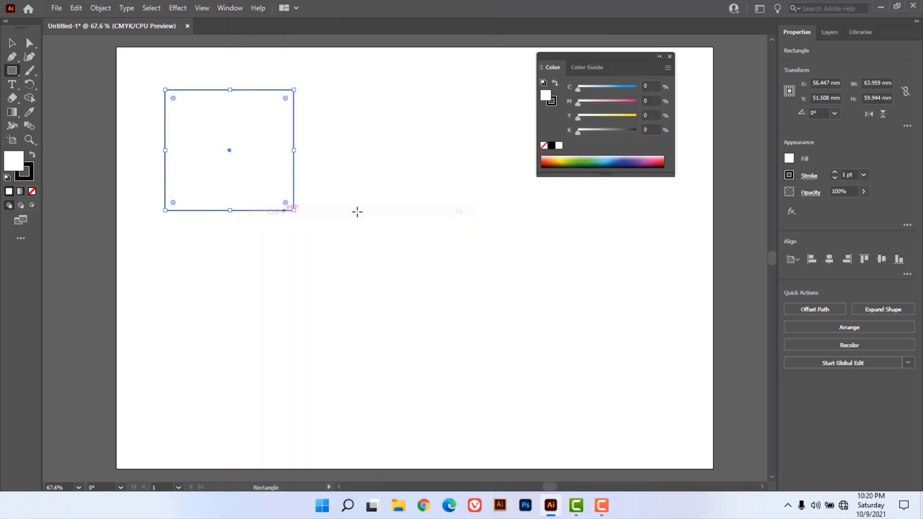
pyautogui.click(555, 106)
pyautogui.click(543, 145)
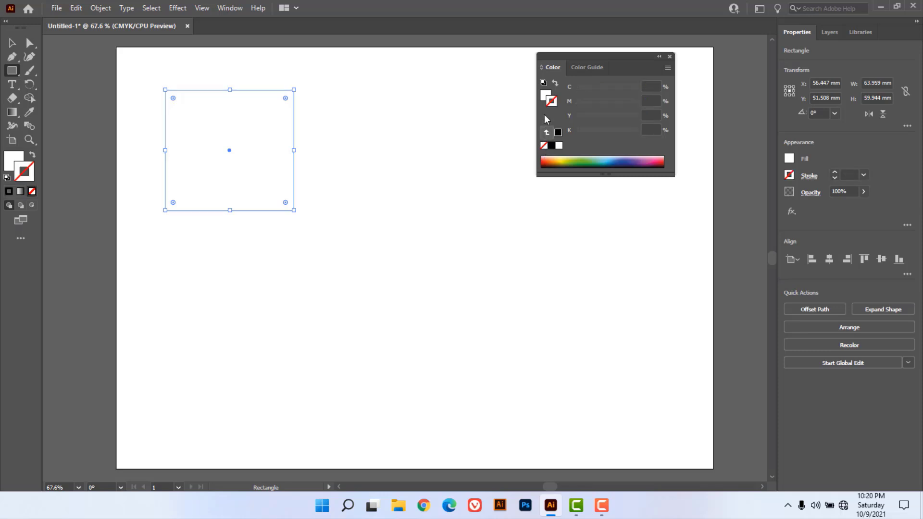
# Fill the rectangle with red using CMYK 0, 100, 100, 0, and shift the floating color controls aside.
pyautogui.click(546, 95)
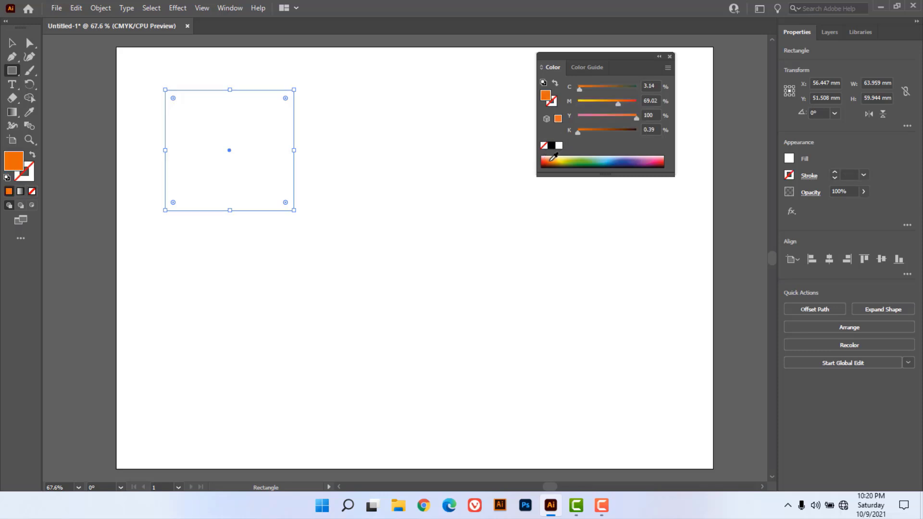
pyautogui.click(553, 160)
pyautogui.moveTo(621, 103); pyautogui.dragTo(632, 111)
pyautogui.moveTo(580, 90); pyautogui.dragTo(575, 90)
pyautogui.moveTo(578, 139); pyautogui.dragTo(575, 137)
pyautogui.moveTo(588, 61); pyautogui.dragTo(629, 64)
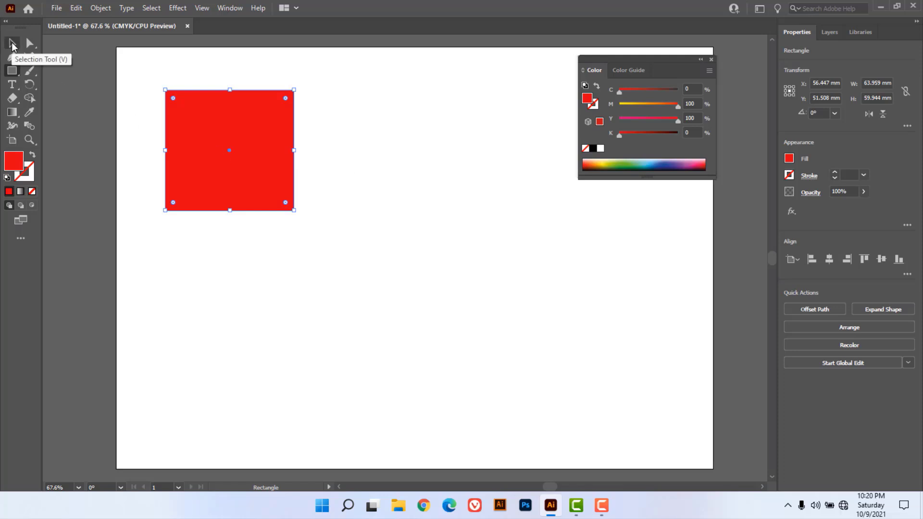
# Move the red rectangle slightly toward the artboard's left edge and scale it down about its center.
pyautogui.click(11, 43)
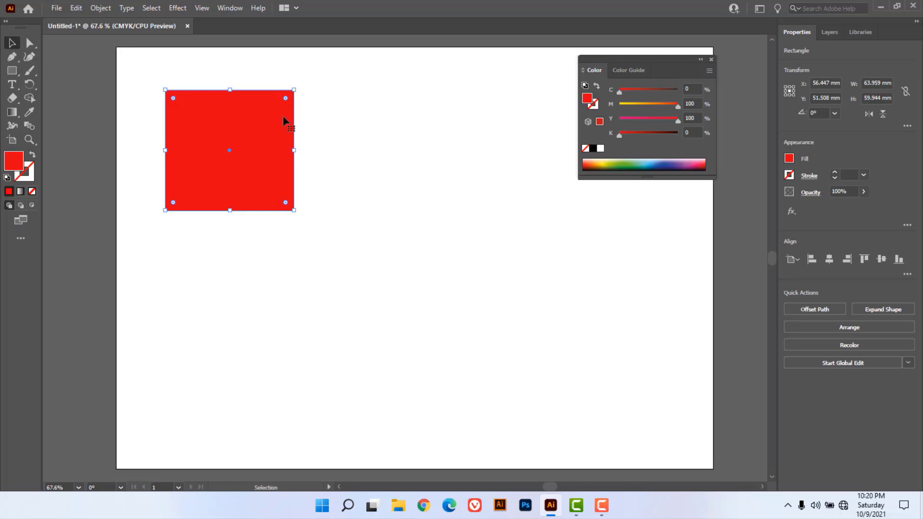
pyautogui.click(335, 133)
pyautogui.click(211, 132)
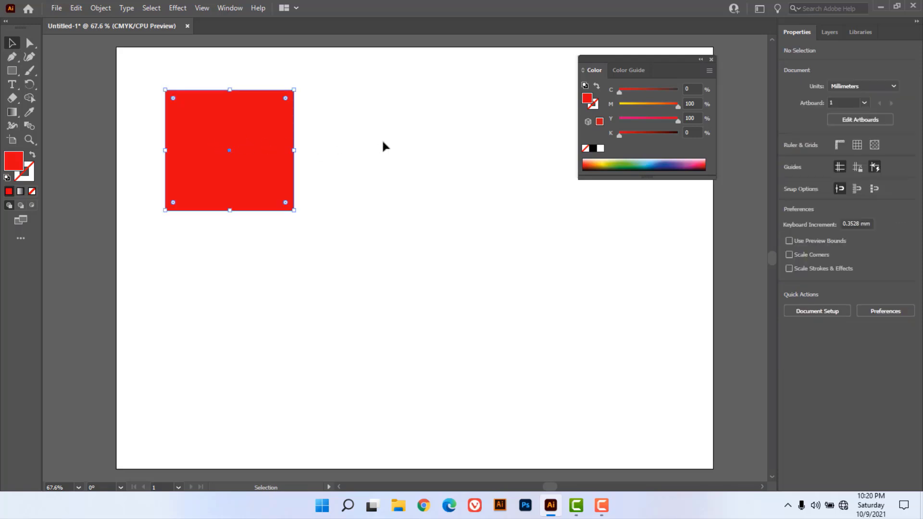
pyautogui.click(321, 154)
pyautogui.click(255, 120)
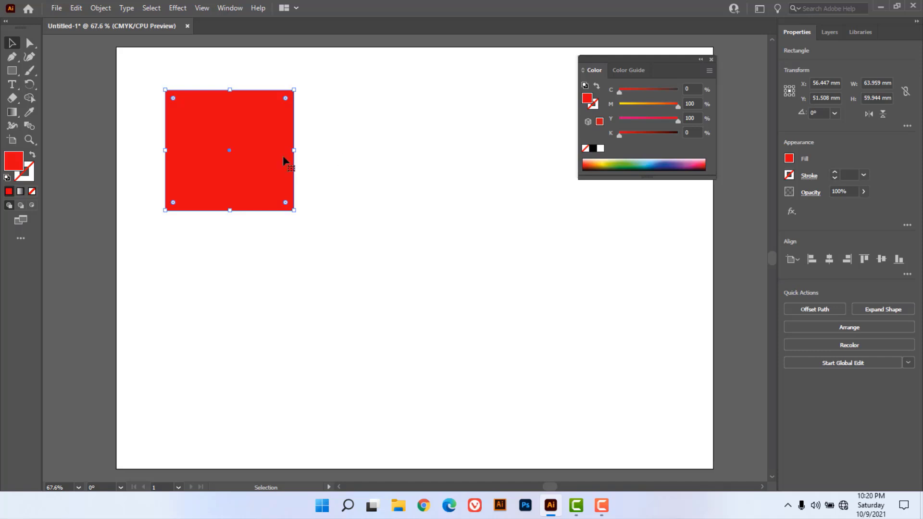
pyautogui.moveTo(233, 131); pyautogui.dragTo(222, 153)
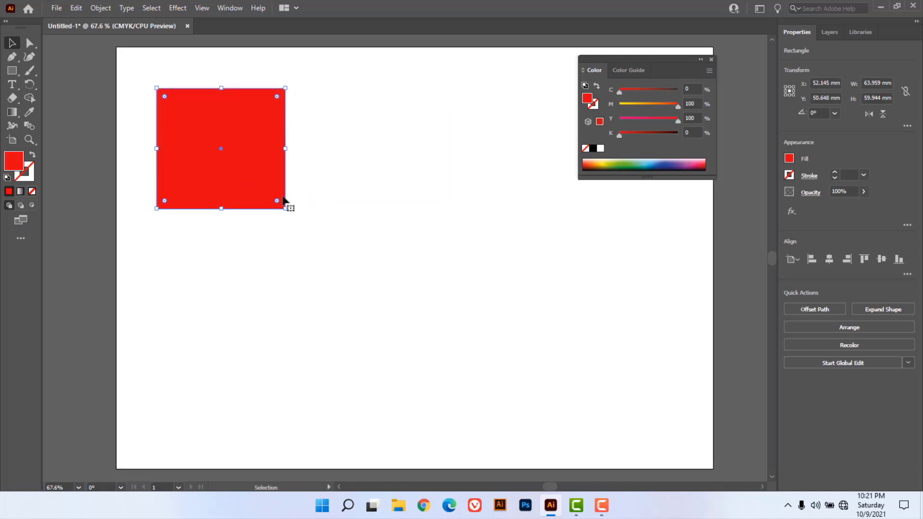
pyautogui.moveTo(285, 209)
pyautogui.mouseDown()
pyautogui.moveTo(391, 295)
pyautogui.moveTo(300, 208)
pyautogui.mouseUp()
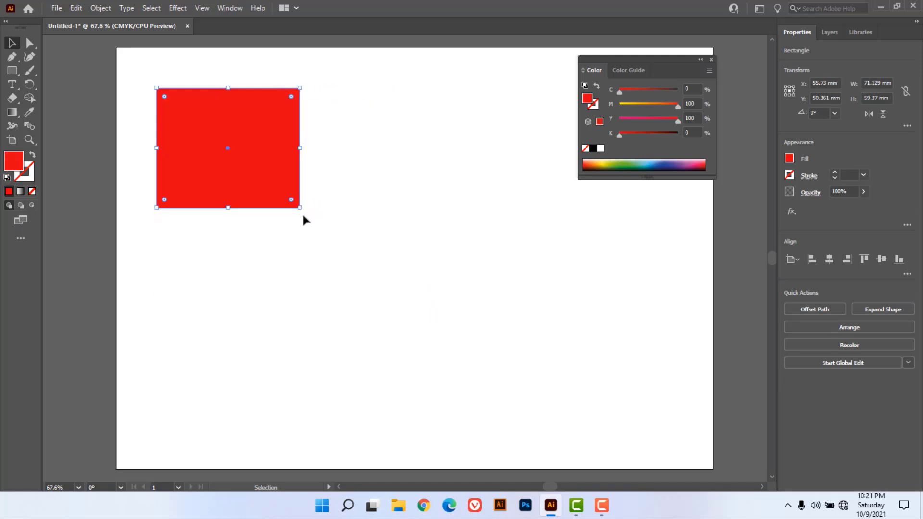
pyautogui.moveTo(300, 207)
pyautogui.mouseDown()
pyautogui.moveTo(387, 272)
pyautogui.moveTo(302, 192)
pyautogui.mouseUp()
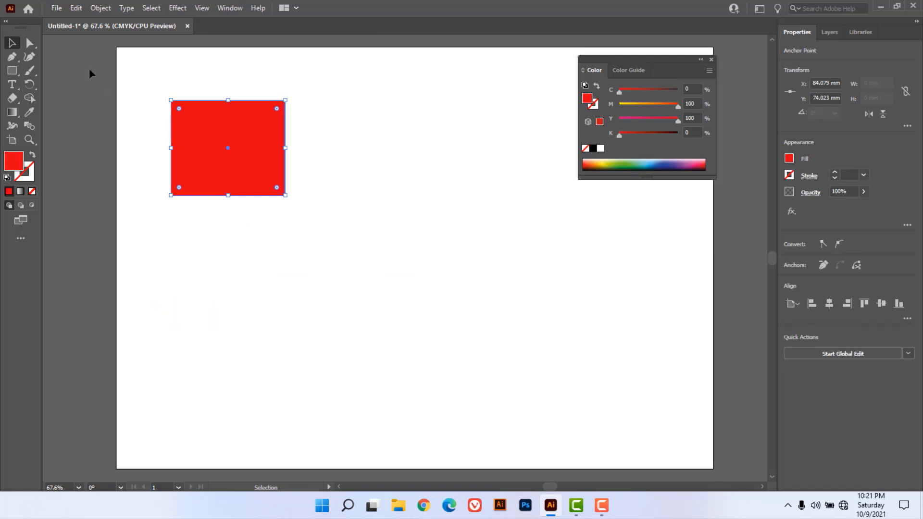
# Reshape the rectangle with Direct Selection, moving its lower-right corner to about X 100, Y 94 mm and its upper-right corner to about X 70, Y 12 mm.
pyautogui.click(29, 43)
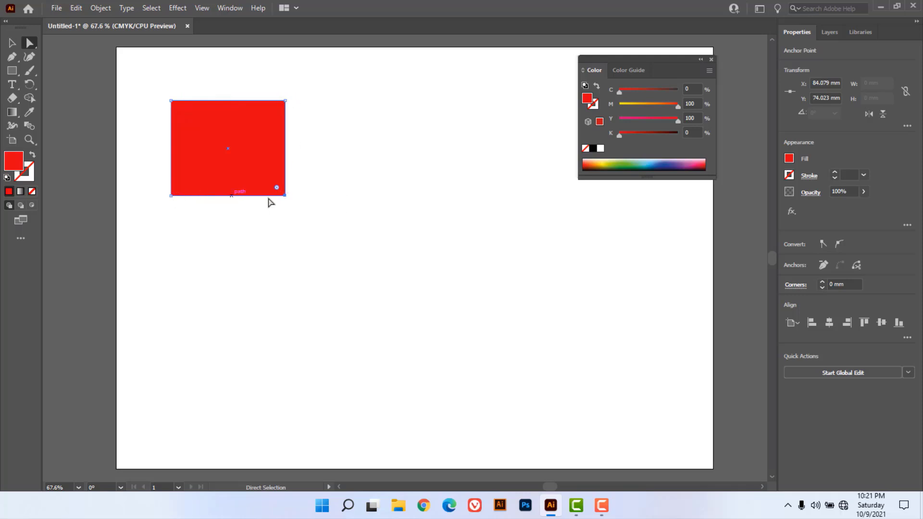
pyautogui.moveTo(322, 188); pyautogui.dragTo(318, 235)
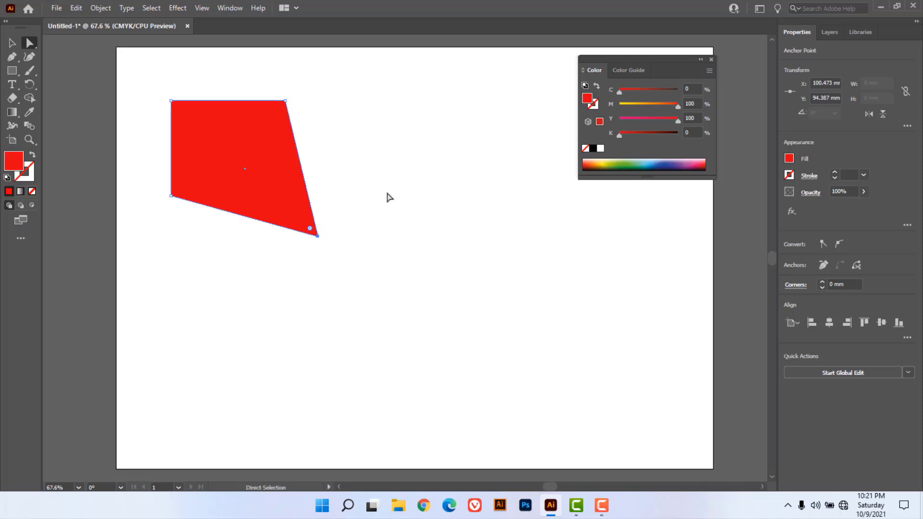
pyautogui.moveTo(320, 82); pyautogui.dragTo(256, 72)
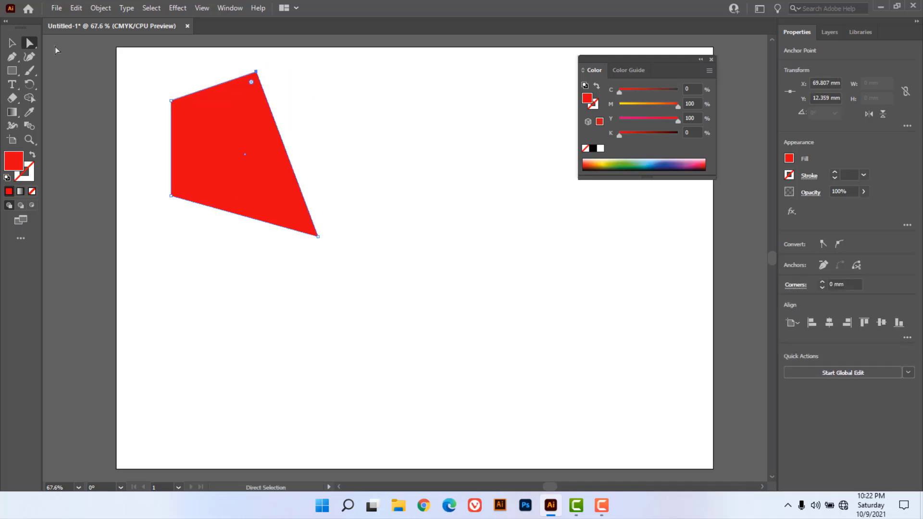
pyautogui.click(30, 44)
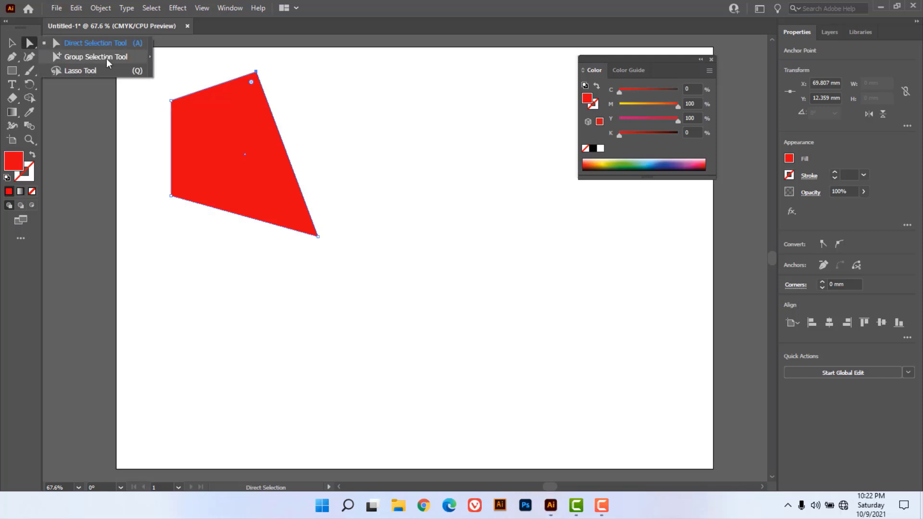
pyautogui.click(107, 59)
# Draw an ellipse about 57 × 44 mm beside the red shape and fill it green with CMYK 100, 0, 100, 0.
pyautogui.click(12, 71)
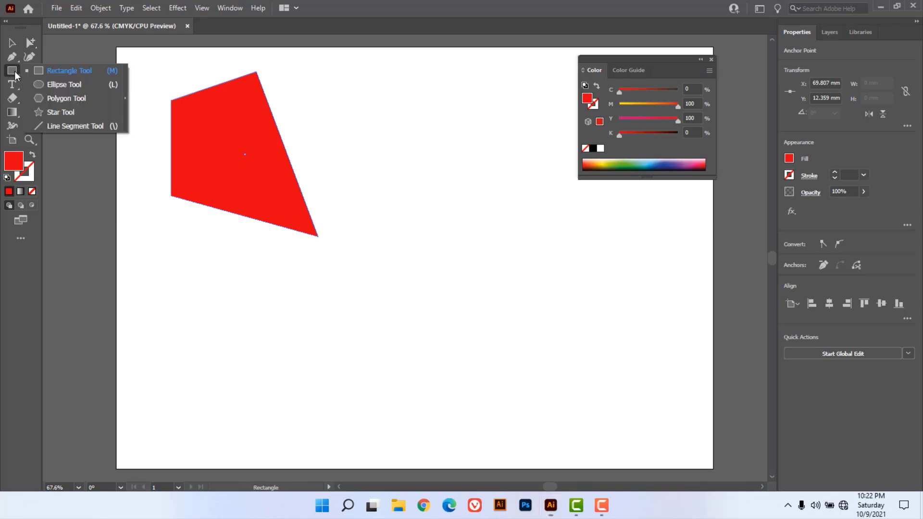
pyautogui.click(64, 84)
pyautogui.moveTo(377, 120); pyautogui.dragTo(482, 200)
pyautogui.click(623, 159)
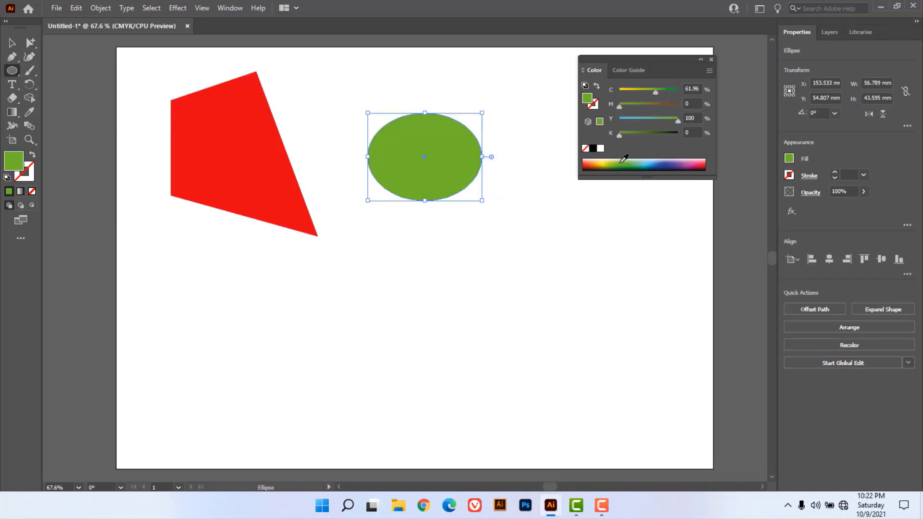
pyautogui.moveTo(657, 91); pyautogui.dragTo(702, 98)
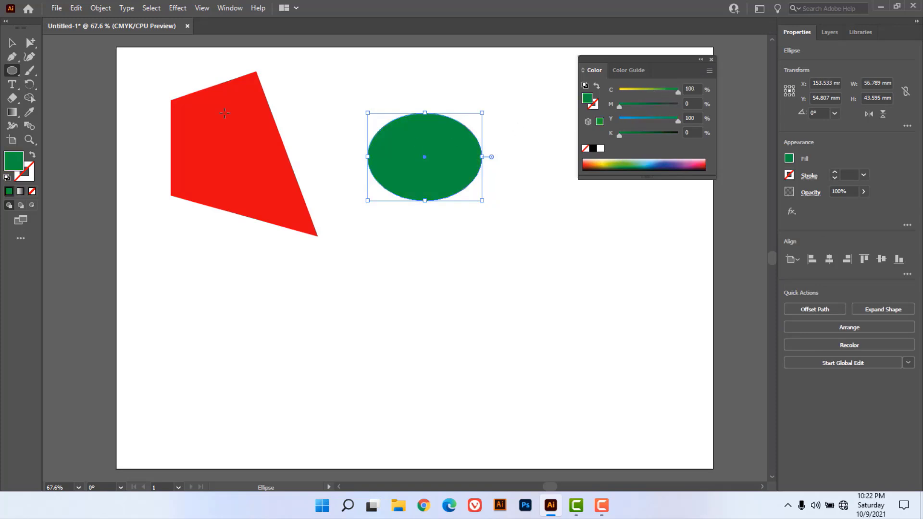
# Draw a hexagon, scale it to about 53 × 58 mm below the ellipse, and fill it light blue.
pyautogui.moveTo(15, 73); pyautogui.dragTo(57, 97)
pyautogui.moveTo(351, 243); pyautogui.dragTo(454, 320)
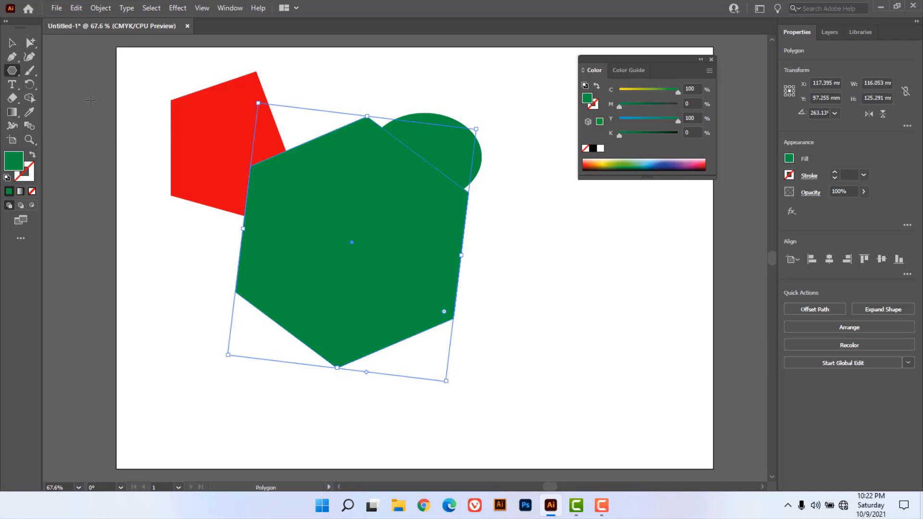
pyautogui.moveTo(257, 104); pyautogui.dragTo(361, 253)
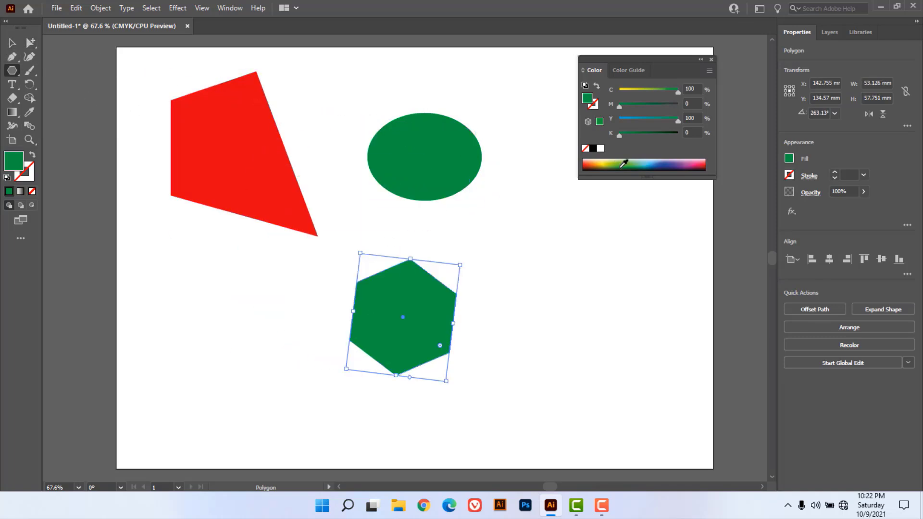
pyautogui.click(650, 162)
# Add a five-pointed star about 41 × 43 mm below the red shape and fill it magenta with CMYK 0, 100, 0, 0.
pyautogui.moveTo(12, 70); pyautogui.dragTo(48, 109)
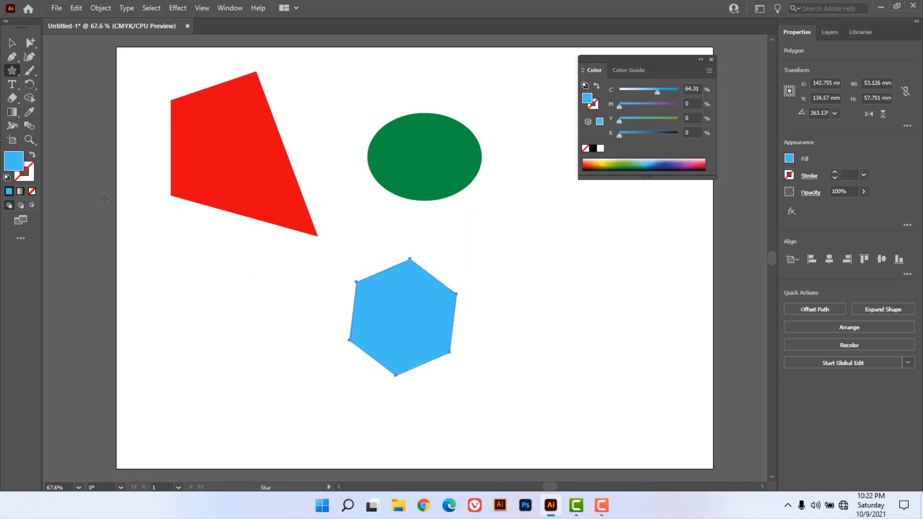
pyautogui.moveTo(154, 268); pyautogui.dragTo(190, 294)
pyautogui.click(11, 44)
pyautogui.moveTo(151, 262); pyautogui.dragTo(204, 286)
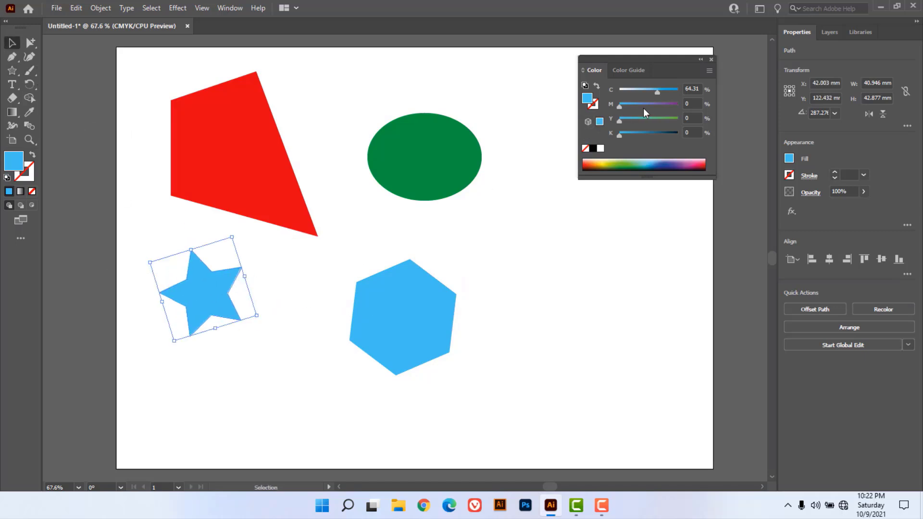
pyautogui.moveTo(620, 106); pyautogui.dragTo(596, 92)
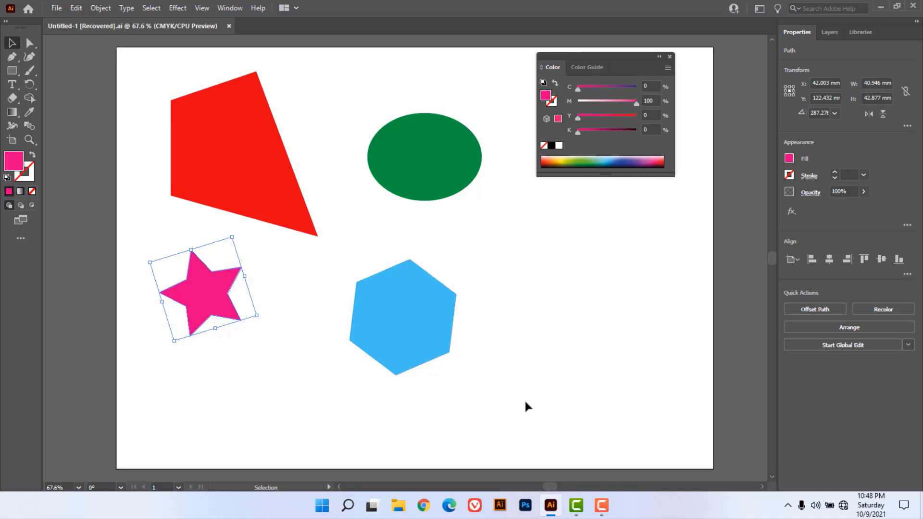
# Group all four shapes and move the group to about X 97, Y 88 mm.
pyautogui.moveTo(525, 402); pyautogui.dragTo(217, 152)
pyautogui.rightClick(234, 165)
pyautogui.click(267, 235)
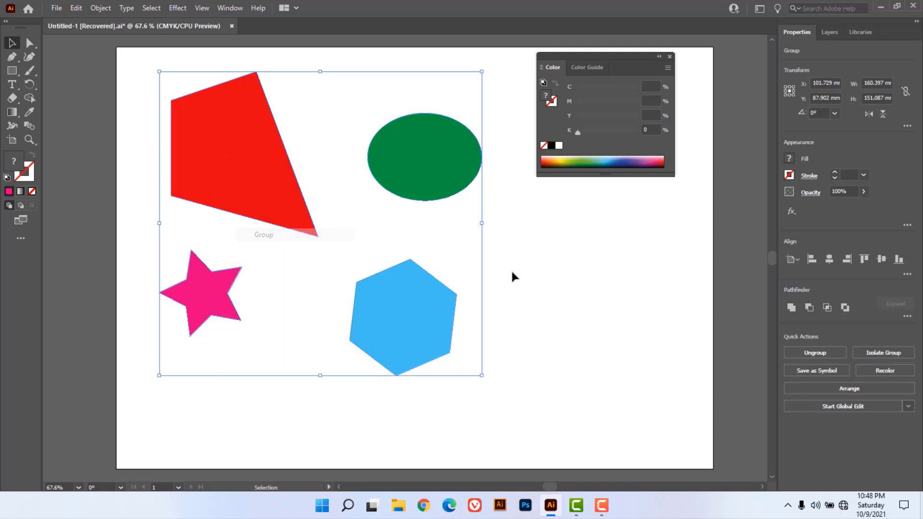
pyautogui.click(510, 276)
pyautogui.moveTo(405, 301)
pyautogui.mouseDown()
pyautogui.moveTo(459, 279)
pyautogui.moveTo(510, 313)
pyautogui.moveTo(400, 302)
pyautogui.mouseUp()
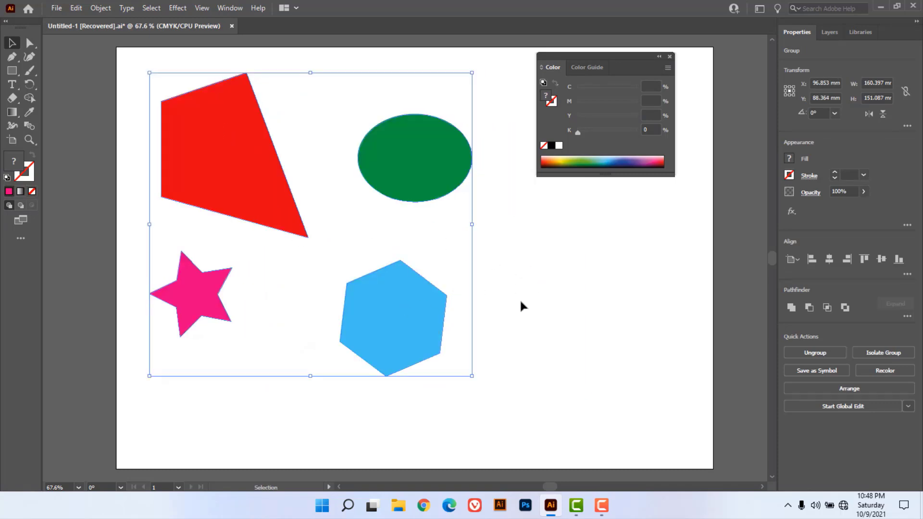
# Try to recolor only the green ellipse inside the group with Direct Selection, and undo the change.
pyautogui.click(28, 44)
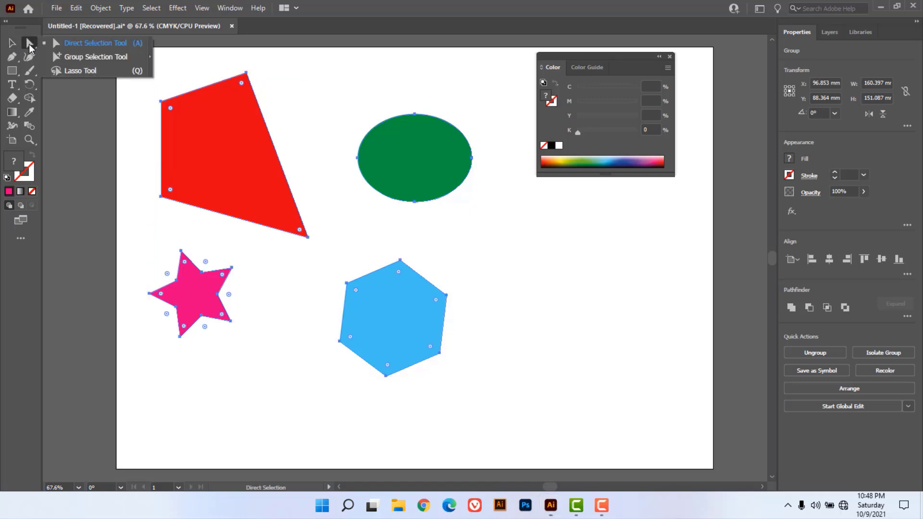
pyautogui.click(77, 48)
pyautogui.click(407, 151)
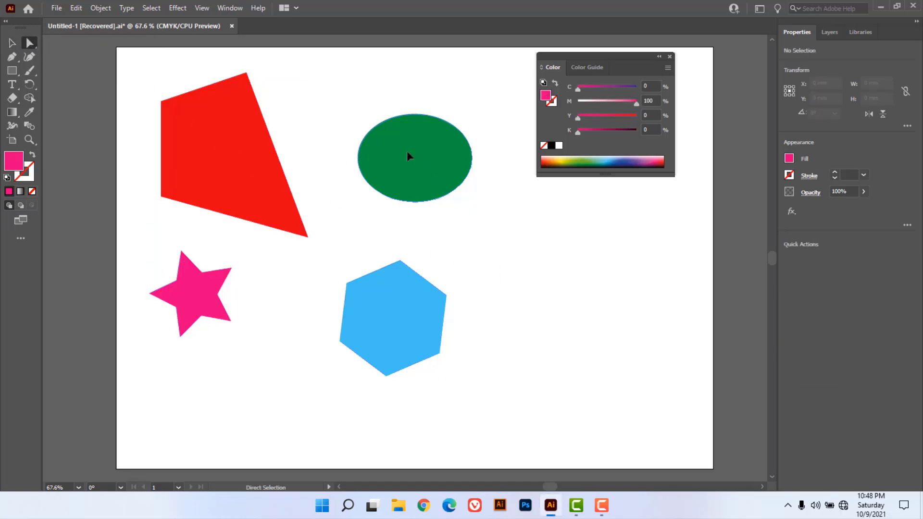
pyautogui.moveTo(596, 91)
pyautogui.mouseDown()
pyautogui.moveTo(585, 102)
pyautogui.moveTo(595, 89)
pyautogui.mouseUp()
pyautogui.hotkey('ctrl', 'z')
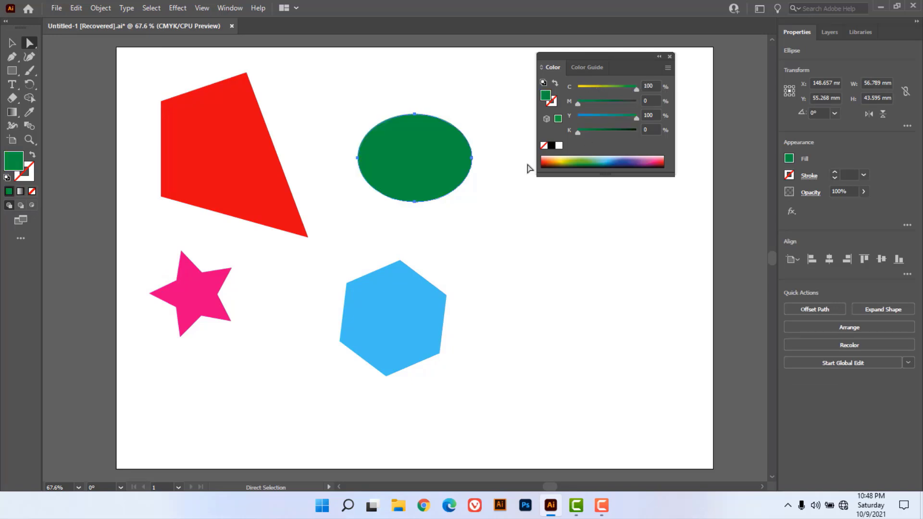
# Using Group Selection, move the hexagon to about X 142, Y 115 mm within the group and fill it yellow with CMYK 4, 0, 100, 0.
pyautogui.moveTo(31, 45); pyautogui.dragTo(90, 58)
pyautogui.click(400, 315)
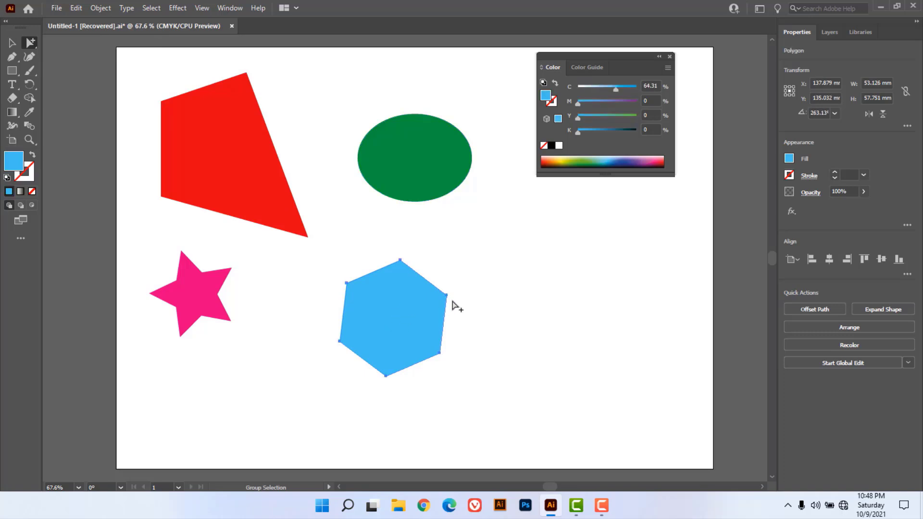
pyautogui.moveTo(447, 298); pyautogui.dragTo(400, 295)
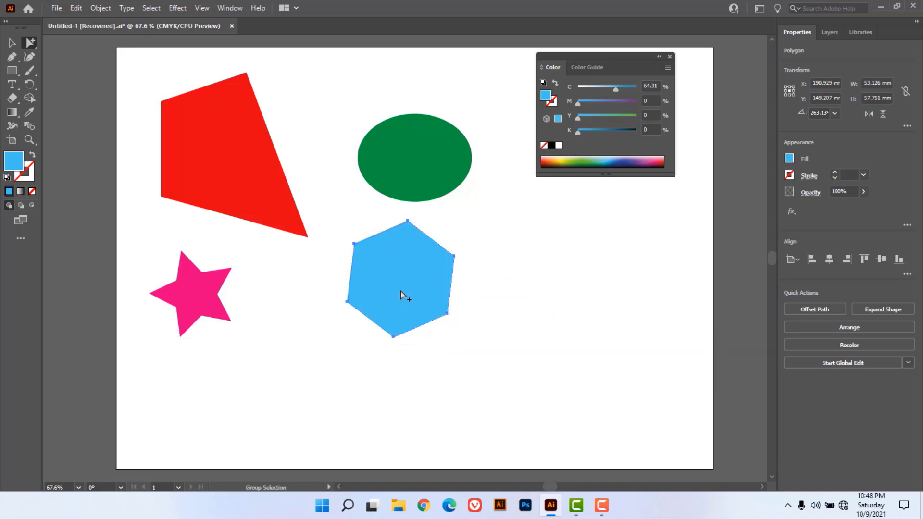
pyautogui.click(567, 158)
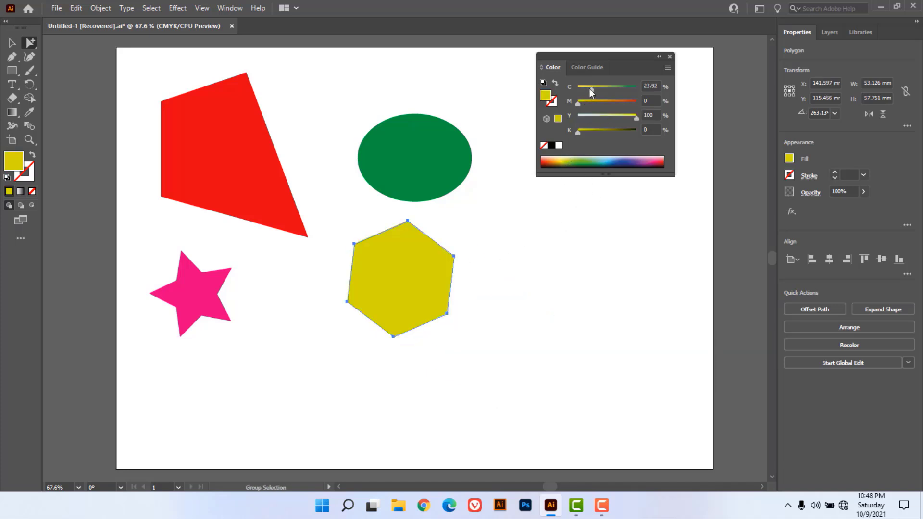
pyautogui.moveTo(590, 89); pyautogui.dragTo(581, 89)
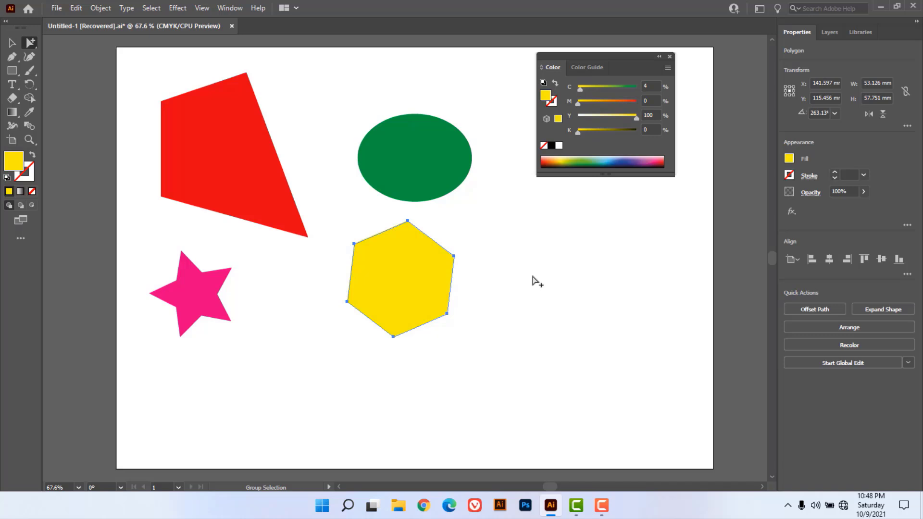
# Open the banners Illustrator file from the al tool ai folder.
pyautogui.click(57, 8)
pyautogui.press('Escape')
pyautogui.hotkey('ctrl', 'o')
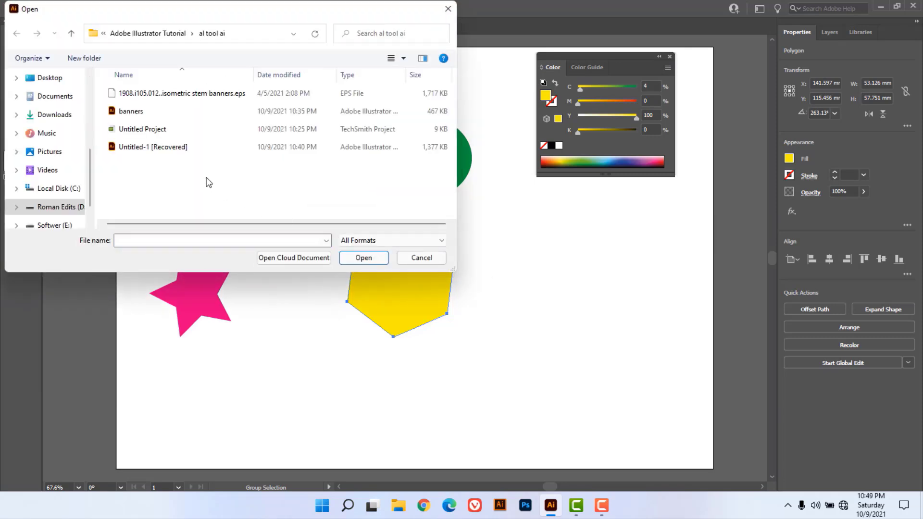
pyautogui.click(136, 111)
pyautogui.click(359, 258)
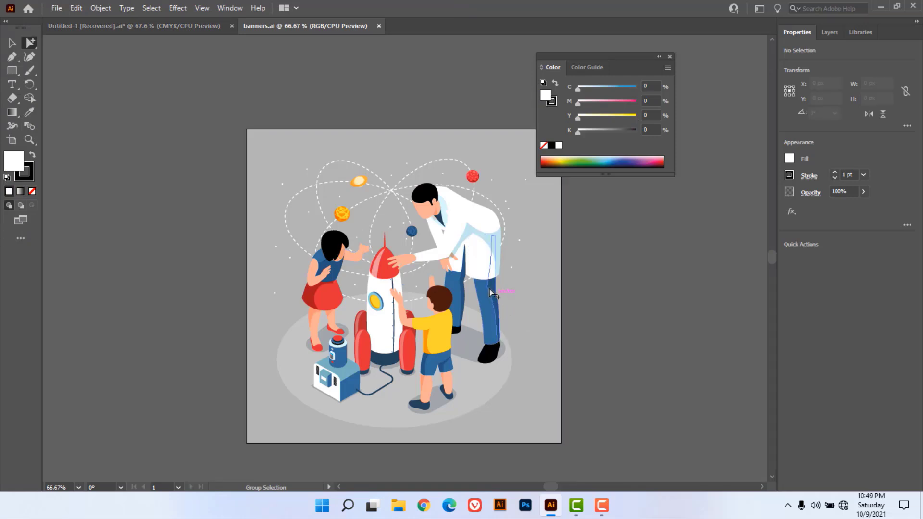
# Move the whole illustration group to about X 485, Y 283 px with the Selection tool, try moving the gray background, and undo both moves.
pyautogui.click(12, 43)
pyautogui.click(493, 261)
pyautogui.moveTo(462, 238); pyautogui.dragTo(665, 273)
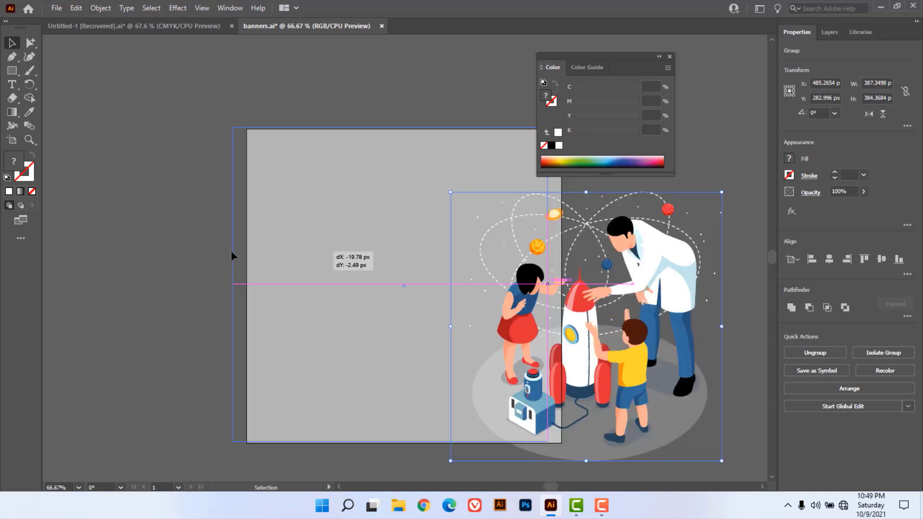
pyautogui.moveTo(271, 253); pyautogui.dragTo(139, 250)
pyautogui.hotkey('ctrl', 'z')
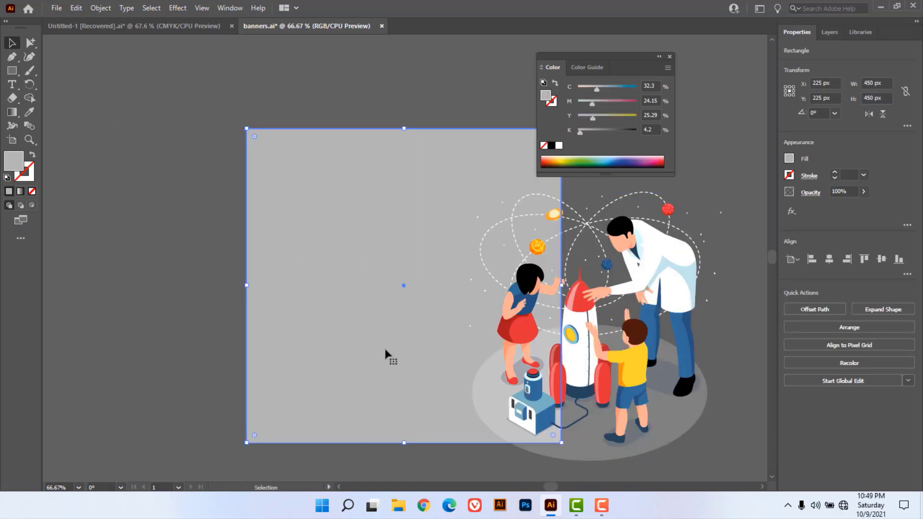
pyautogui.hotkey('ctrl', 'z')
pyautogui.click(602, 380)
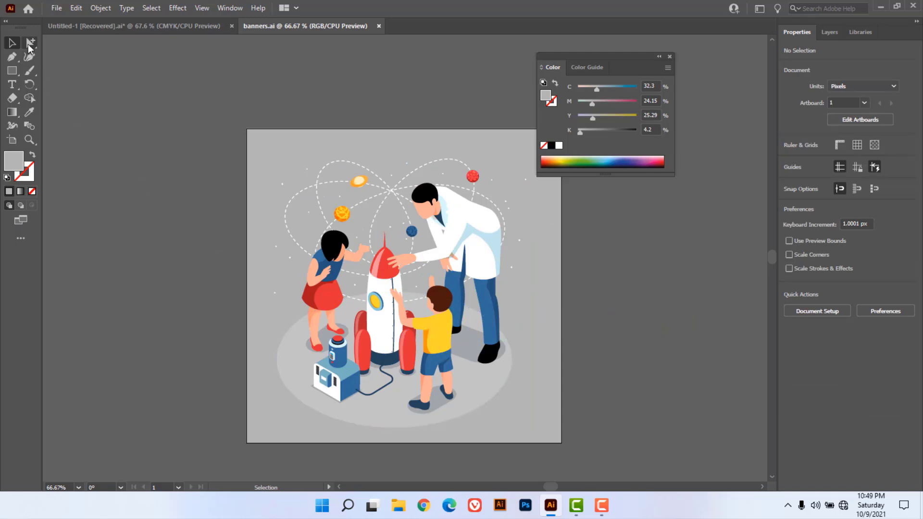
# Using Group Selection, move only the boy's yellow shirt onto the rocket, to about X 172, Y 228 px.
pyautogui.moveTo(28, 43); pyautogui.dragTo(78, 44)
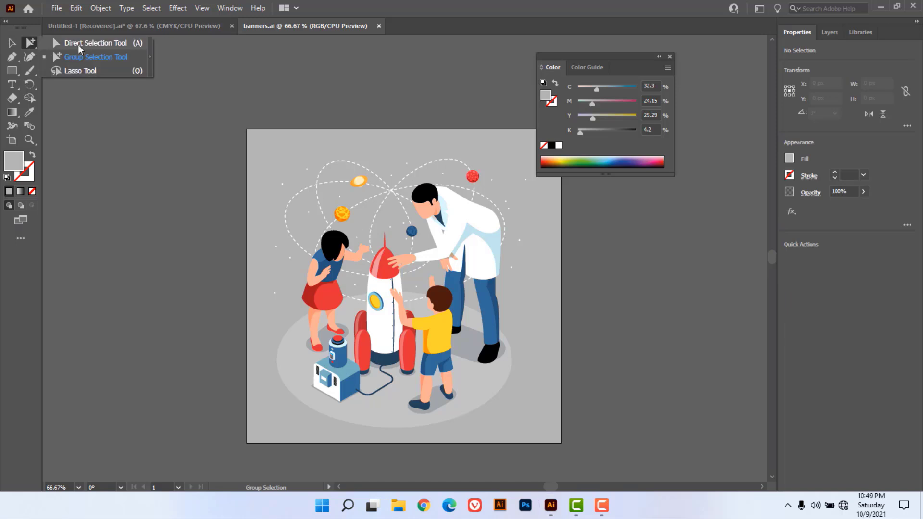
pyautogui.click(119, 57)
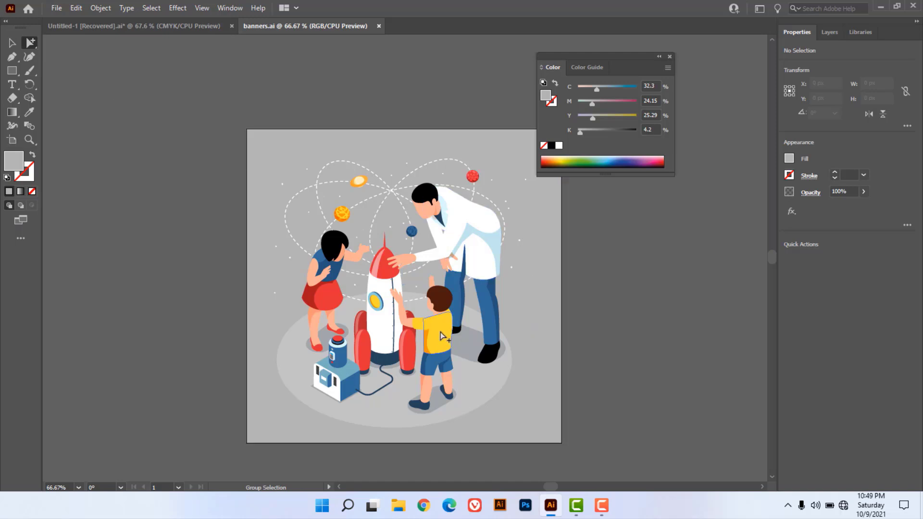
pyautogui.click(458, 343)
pyautogui.moveTo(588, 103)
pyautogui.mouseDown()
pyautogui.moveTo(622, 103)
pyautogui.moveTo(583, 104)
pyautogui.mouseUp()
pyautogui.moveTo(442, 341); pyautogui.dragTo(369, 295)
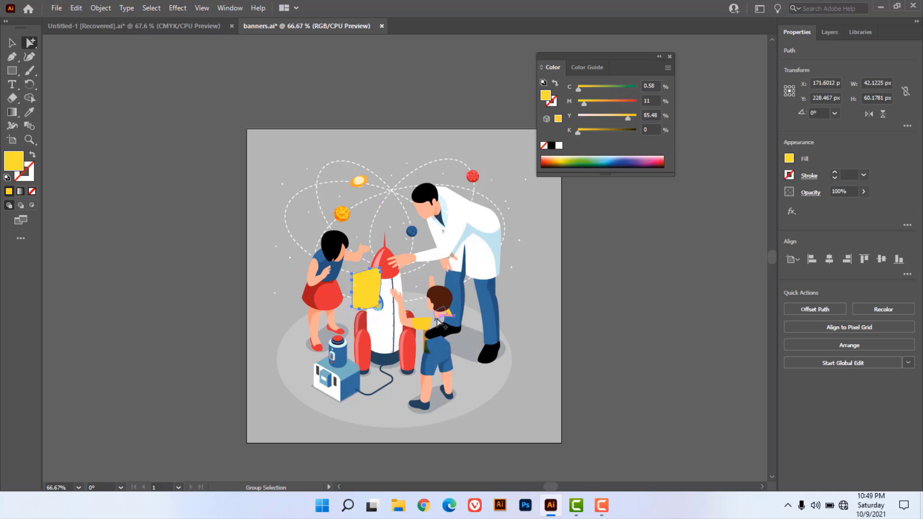
# Switch to the Lasso tool and close banners.ai without saving its changes.
pyautogui.click(30, 43)
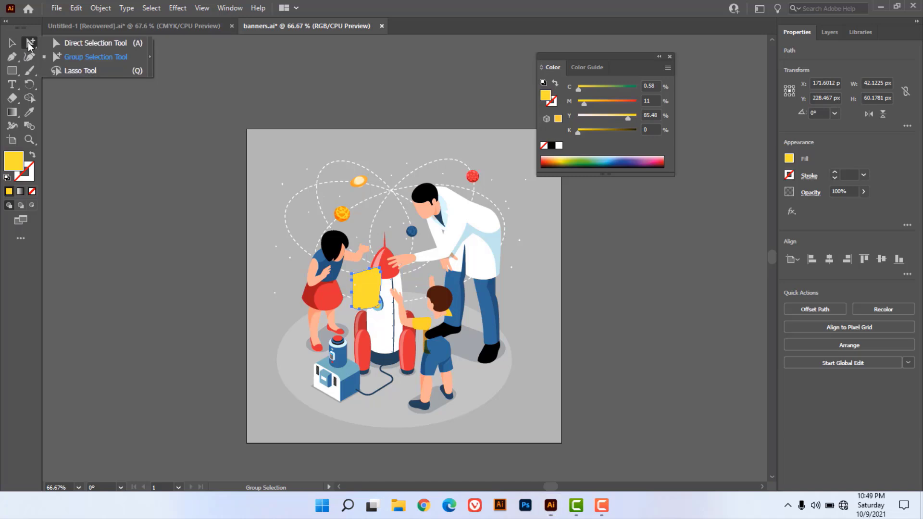
pyautogui.click(78, 71)
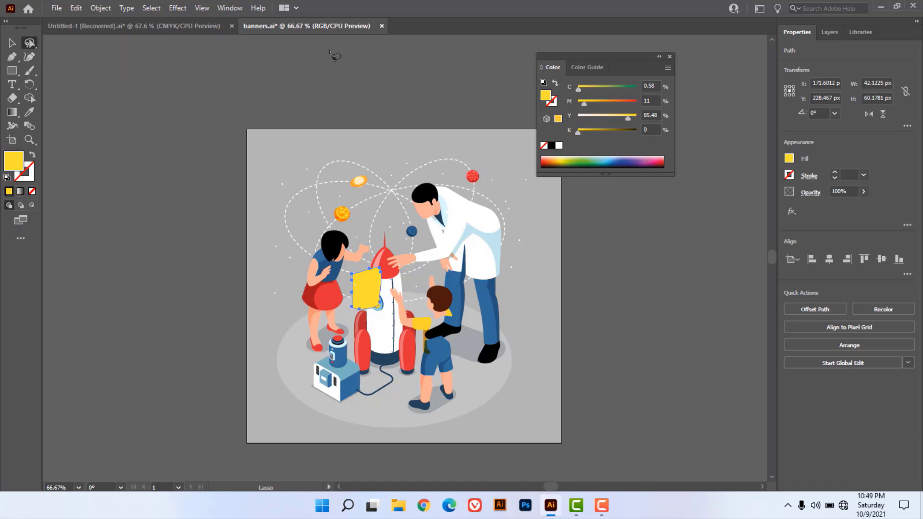
pyautogui.click(383, 26)
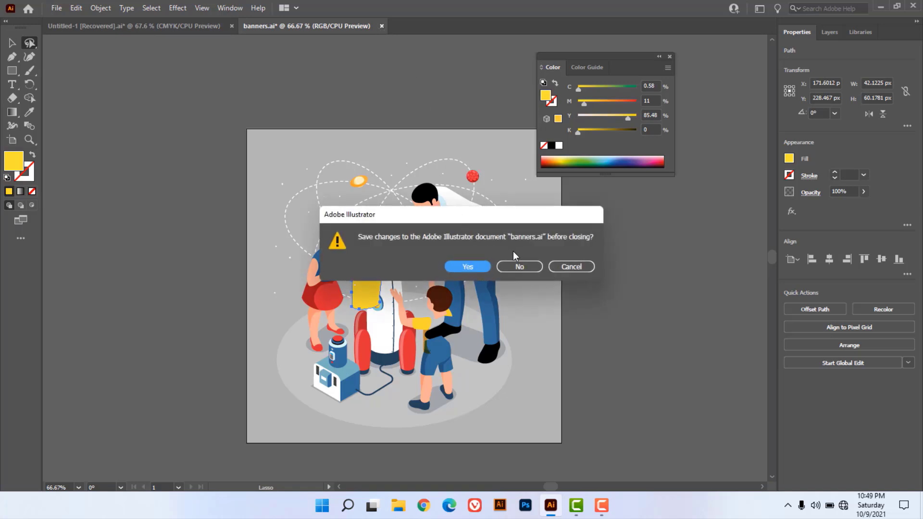
pyautogui.click(516, 269)
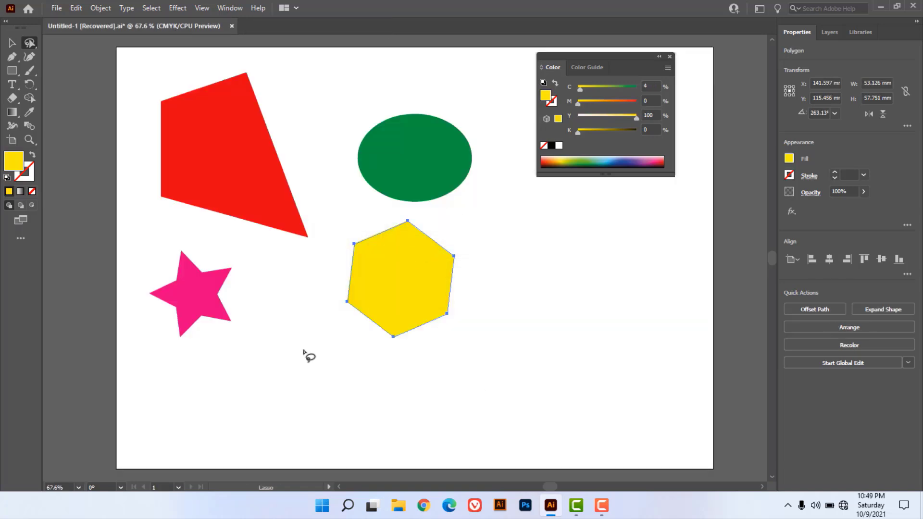
# Draw an ellipse about 45 × 39 mm to the right of the yellow hexagon and another hexagon about 54 × 59 mm below the star.
pyautogui.moveTo(11, 72)
pyautogui.mouseDown()
pyautogui.moveTo(84, 111)
pyautogui.moveTo(77, 114)
pyautogui.moveTo(78, 84)
pyautogui.mouseUp()
pyautogui.moveTo(498, 294); pyautogui.dragTo(590, 372)
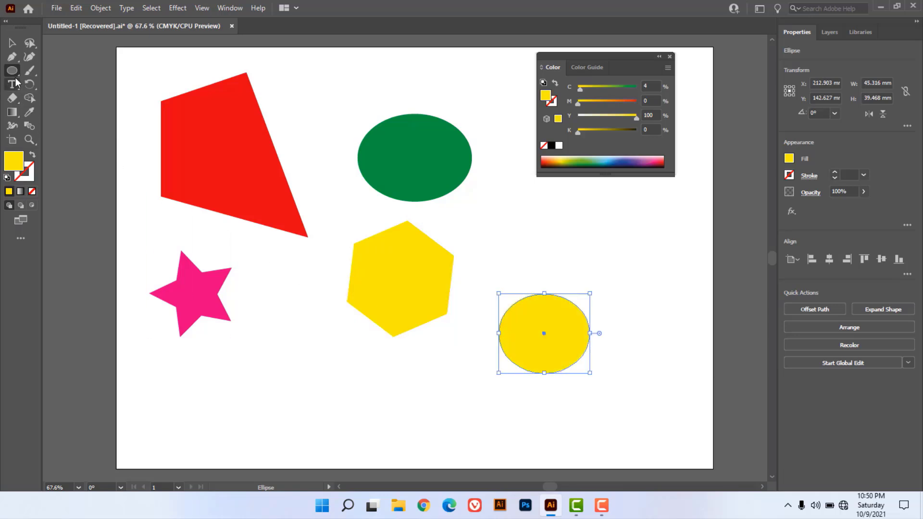
pyautogui.moveTo(12, 76); pyautogui.dragTo(78, 96)
pyautogui.moveTo(183, 362); pyautogui.dragTo(281, 415)
# Fill the new hexagon below the star light blue with CMYK 65.49, 3.92, 0, 0, and deselect it.
pyautogui.press('v')
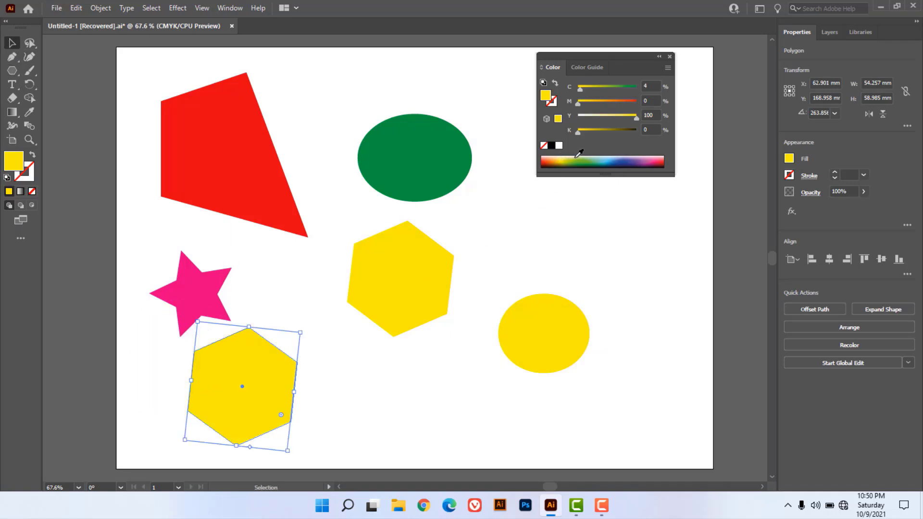
pyautogui.click(575, 162)
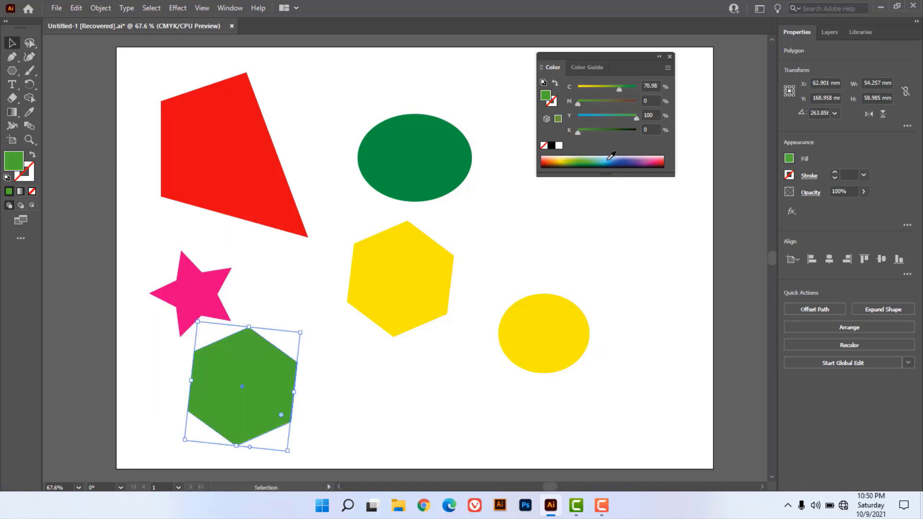
pyautogui.click(610, 159)
pyautogui.click(404, 395)
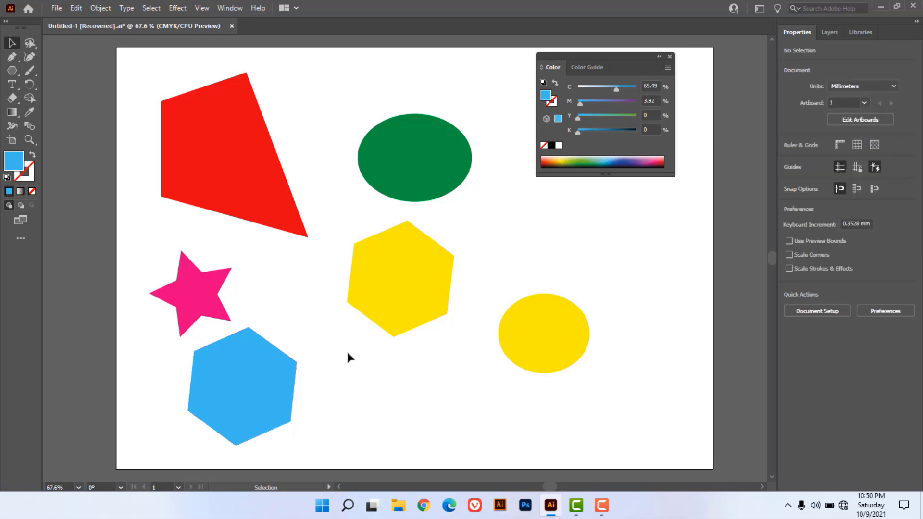
# Lasso-select different shape combinations in turn: the red and yellow shapes, the green ellipse with both hexagons, and the star with the blue hexagon.
pyautogui.moveTo(31, 45); pyautogui.dragTo(91, 74)
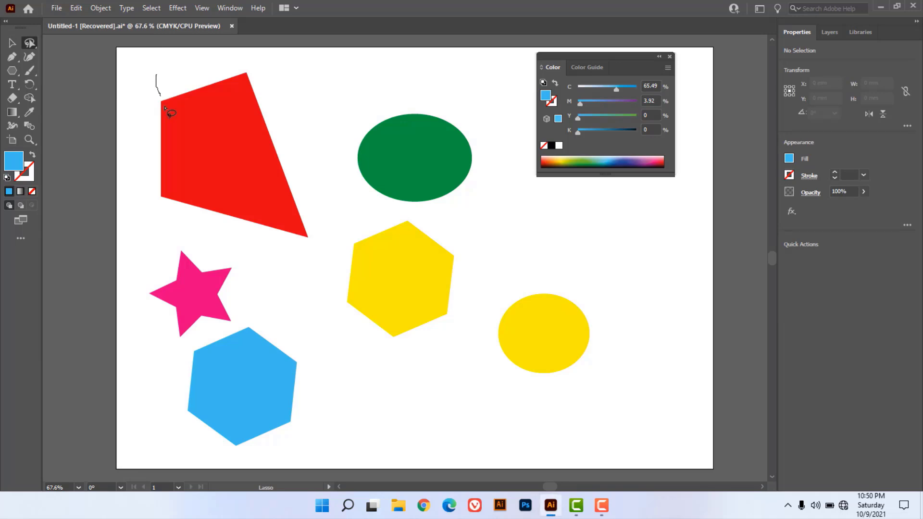
pyautogui.moveTo(245, 166)
pyautogui.mouseDown()
pyautogui.moveTo(303, 270)
pyautogui.moveTo(341, 300)
pyautogui.moveTo(427, 337)
pyautogui.moveTo(595, 363)
pyautogui.moveTo(552, 333)
pyautogui.moveTo(411, 289)
pyautogui.moveTo(323, 231)
pyautogui.moveTo(259, 127)
pyautogui.mouseUp()
pyautogui.moveTo(197, 75); pyautogui.dragTo(162, 86)
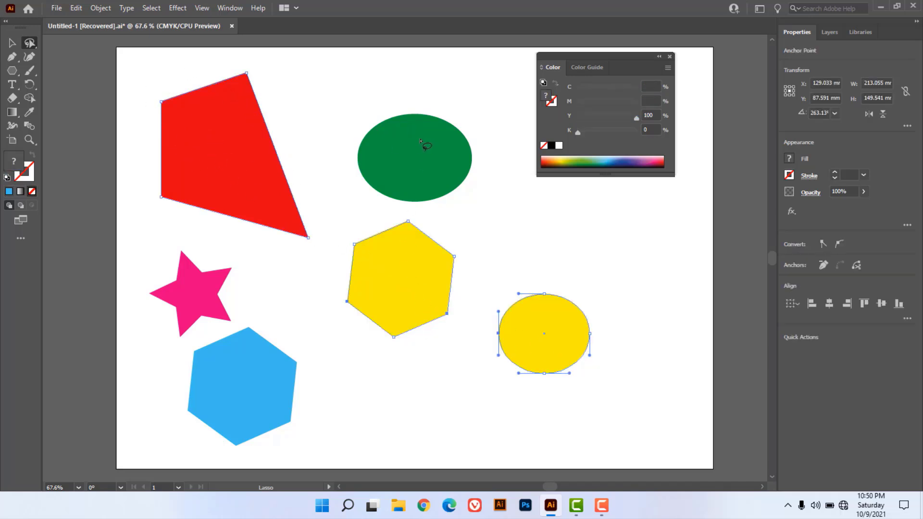
pyautogui.moveTo(412, 124)
pyautogui.mouseDown()
pyautogui.moveTo(283, 347)
pyautogui.moveTo(232, 408)
pyautogui.moveTo(360, 357)
pyautogui.moveTo(416, 310)
pyautogui.moveTo(447, 210)
pyautogui.moveTo(433, 122)
pyautogui.moveTo(402, 101)
pyautogui.mouseUp()
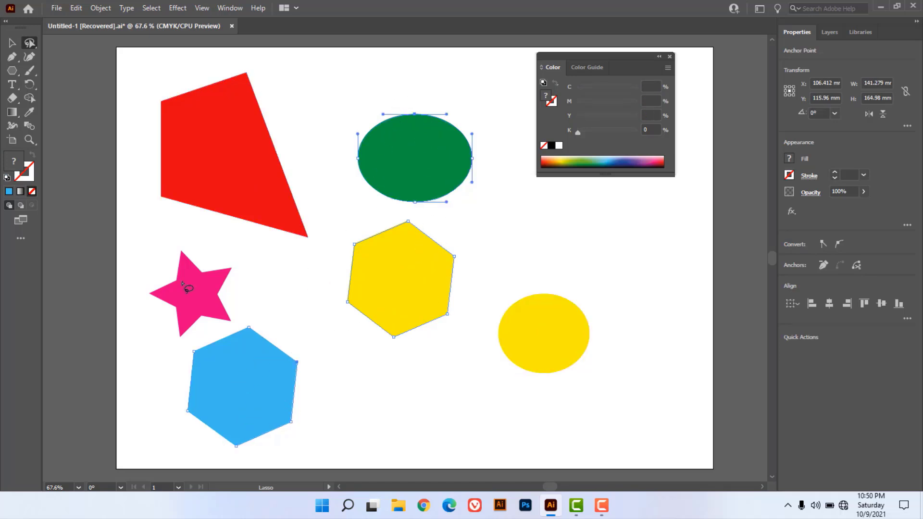
pyautogui.moveTo(157, 290)
pyautogui.mouseDown()
pyautogui.moveTo(262, 364)
pyautogui.moveTo(217, 293)
pyautogui.moveTo(175, 262)
pyautogui.moveTo(150, 270)
pyautogui.mouseUp()
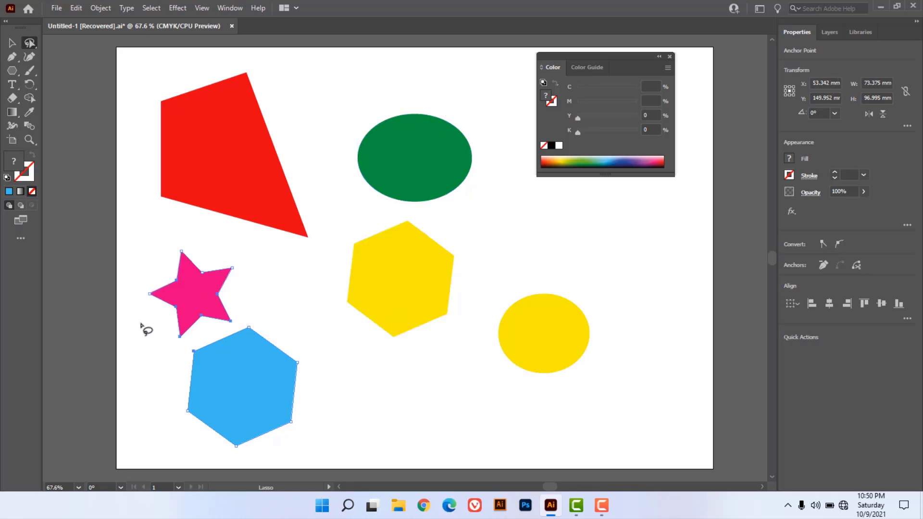
# Lasso-select the red shape and blue hexagon, fill them pink with CMYK 11, 83.53, 0, 0, and undo the recoloring.
pyautogui.moveTo(251, 381)
pyautogui.mouseDown()
pyautogui.moveTo(319, 185)
pyautogui.moveTo(263, 181)
pyautogui.moveTo(243, 377)
pyautogui.moveTo(264, 389)
pyautogui.mouseUp()
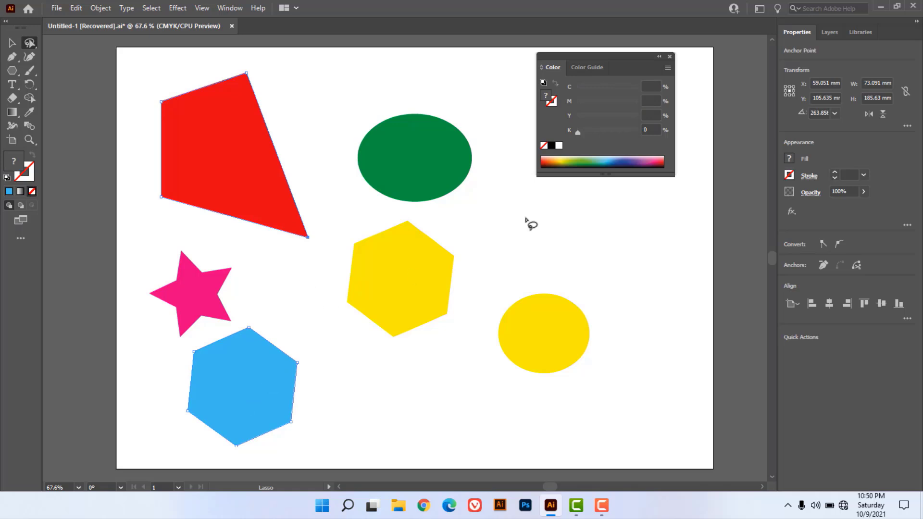
pyautogui.moveTo(572, 160); pyautogui.dragTo(647, 161)
pyautogui.moveTo(605, 89); pyautogui.dragTo(567, 88)
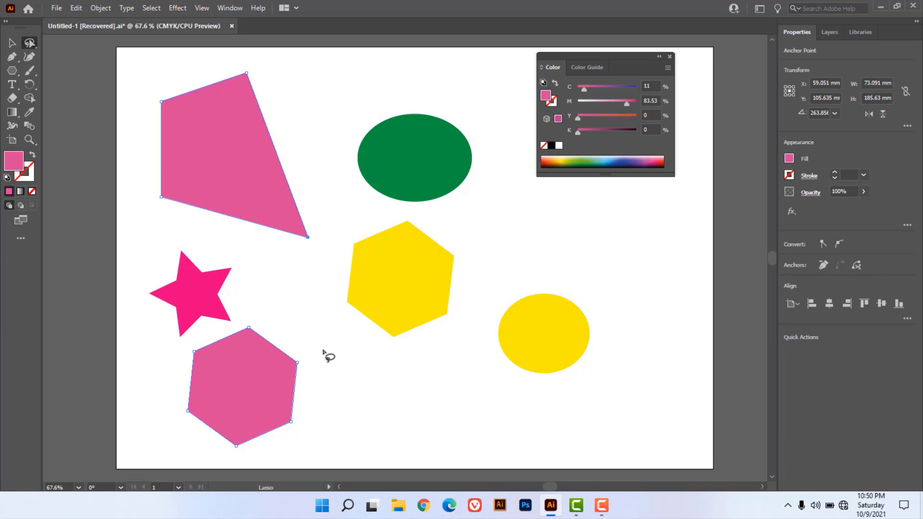
pyautogui.hotkey('ctrl', 'z')
pyautogui.hotkey('ctrl', 'z')
# Lasso-select both hexagons and the yellow ellipse and fill them dark blue with CMYK 87.84, 67.06, 0, 0.
pyautogui.moveTo(610, 358)
pyautogui.mouseDown()
pyautogui.moveTo(401, 275)
pyautogui.moveTo(282, 339)
pyautogui.moveTo(248, 403)
pyautogui.moveTo(498, 337)
pyautogui.moveTo(561, 363)
pyautogui.moveTo(607, 358)
pyautogui.mouseUp()
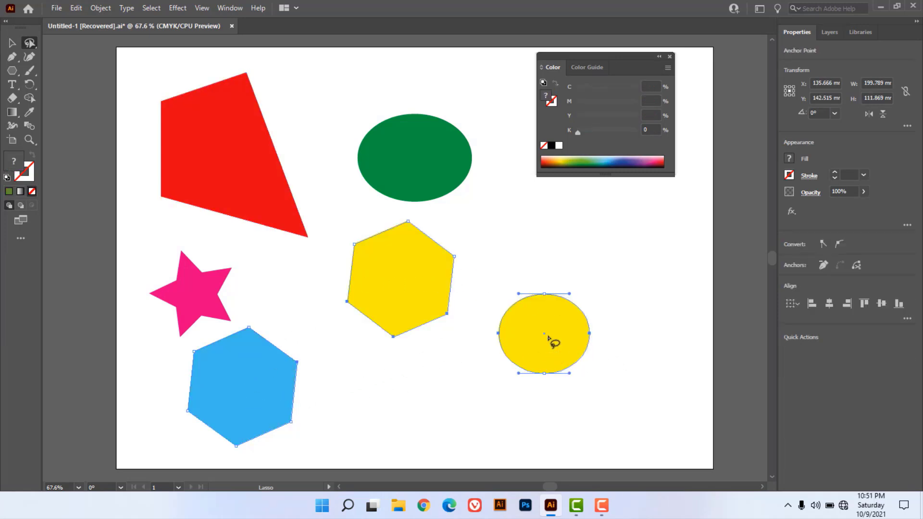
pyautogui.click(567, 159)
pyautogui.moveTo(588, 158); pyautogui.dragTo(619, 157)
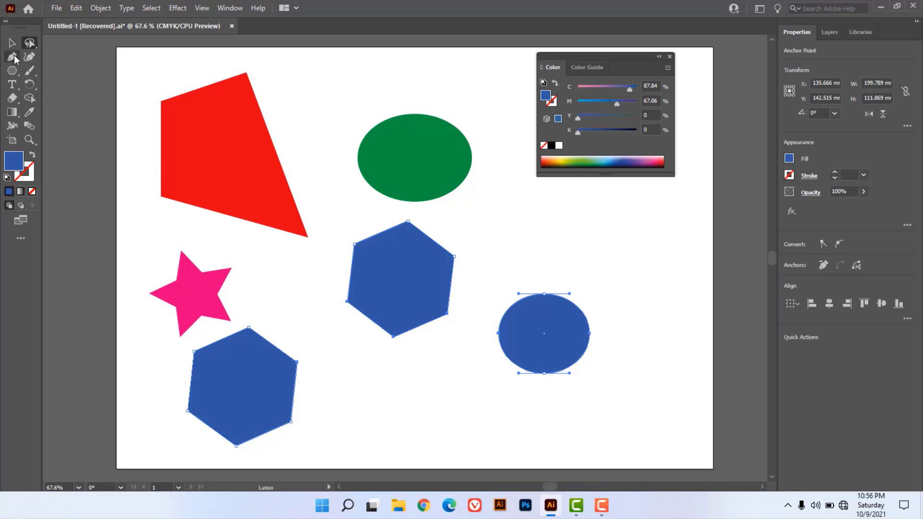
# Switch to the Pen tool and open the bird photo _108857562_mediaitem108857561.
pyautogui.click(14, 56)
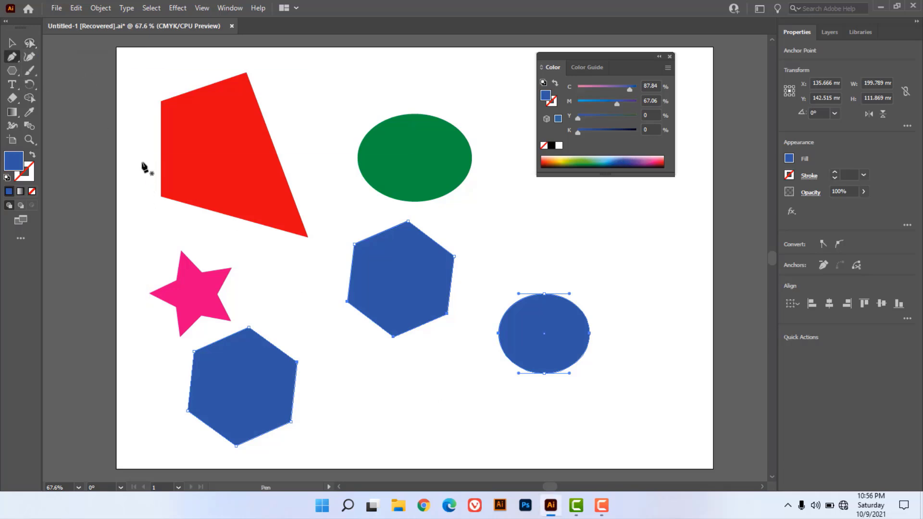
pyautogui.click(57, 9)
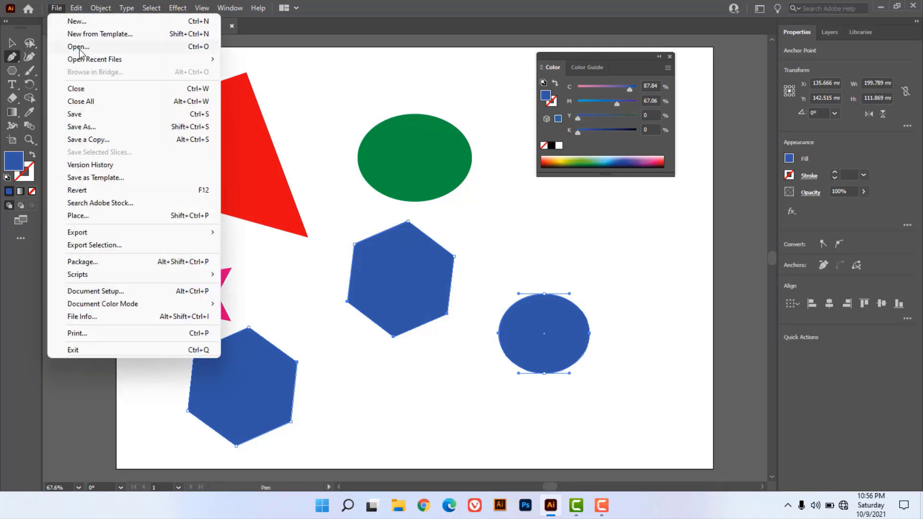
pyautogui.click(79, 47)
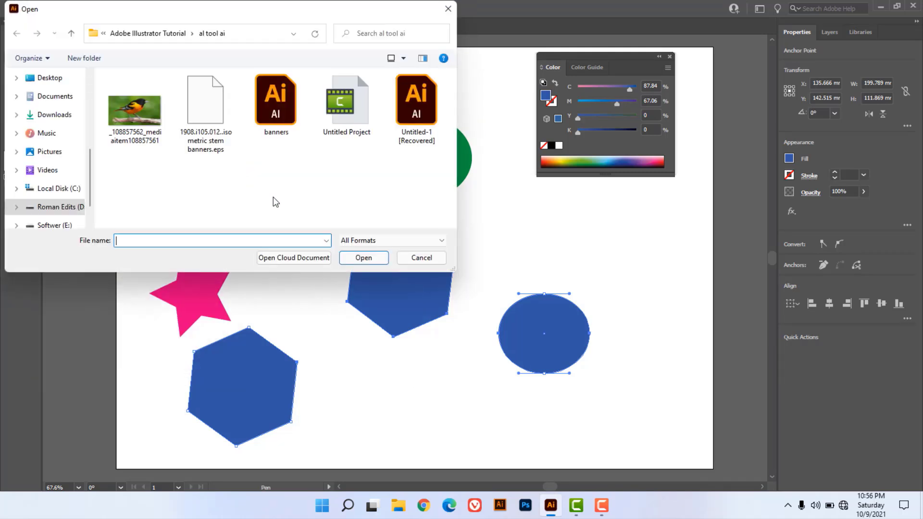
pyautogui.click(144, 117)
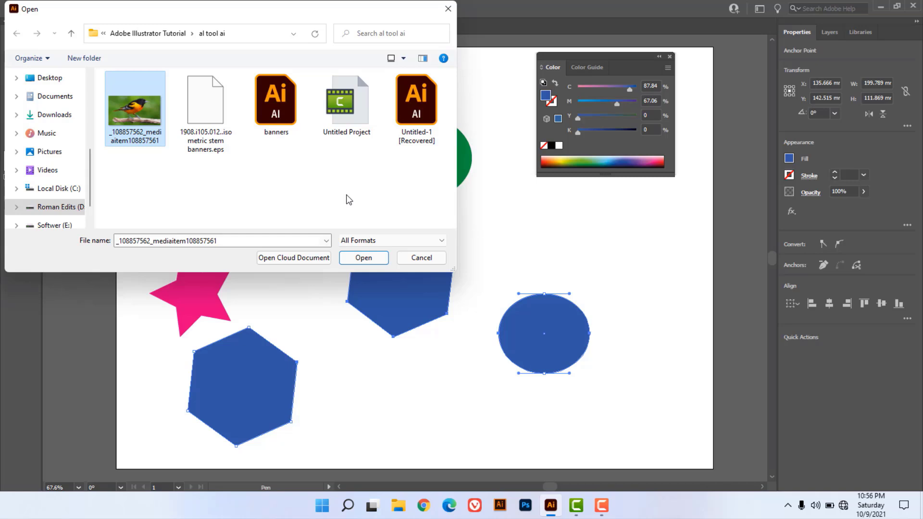
pyautogui.click(362, 258)
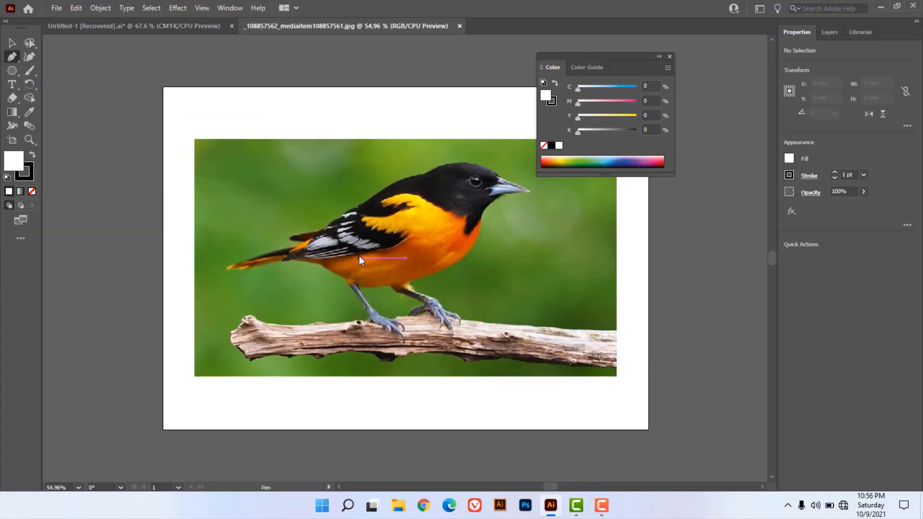
# Start a Pen outline at the bird's left ankle, trace up the leg and the rear belly towards the tail, and remove the path's fill.
pyautogui.hscroll(2, 235, 230)
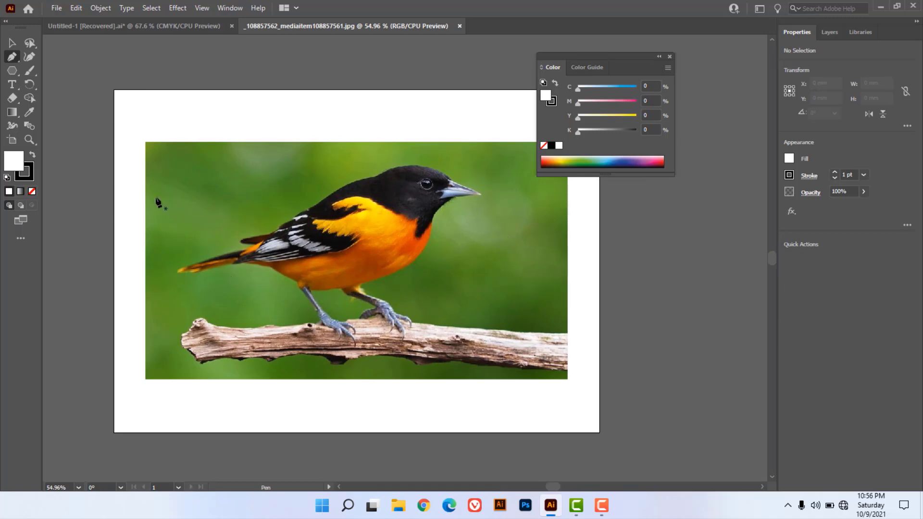
pyautogui.click(13, 58)
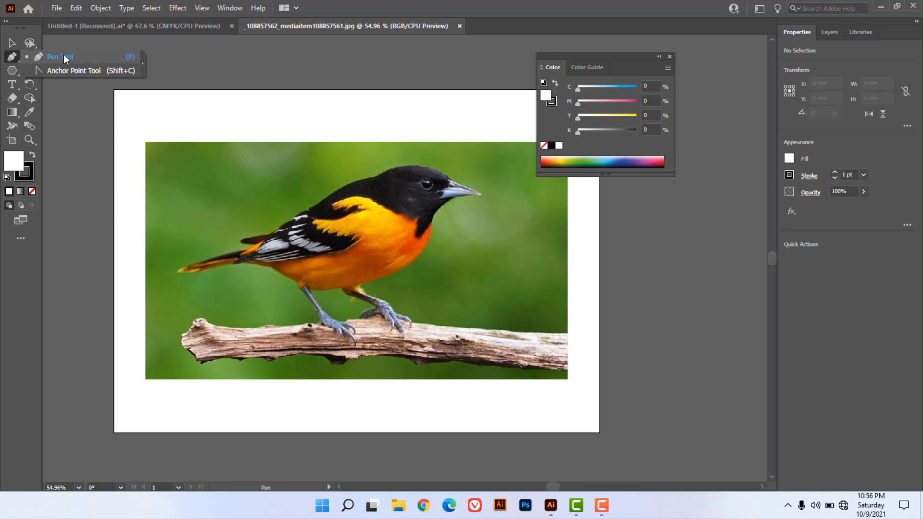
pyautogui.hotkey('ctrl', 'space')
pyautogui.keyDown('ctrl'); pyautogui.click(307, 301); pyautogui.keyUp('ctrl')
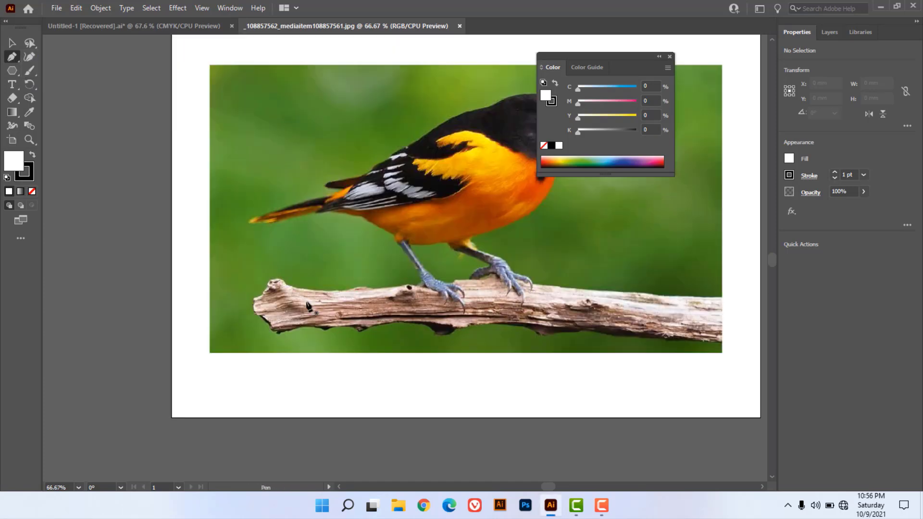
pyautogui.keyDown('ctrl'); pyautogui.click(308, 321); pyautogui.keyUp('ctrl')
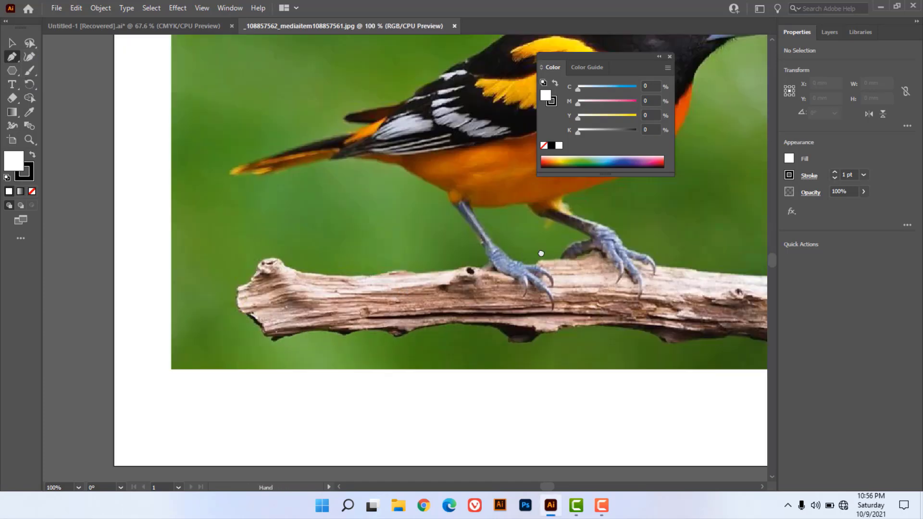
pyautogui.moveTo(546, 248); pyautogui.dragTo(437, 344)
pyautogui.click(381, 355)
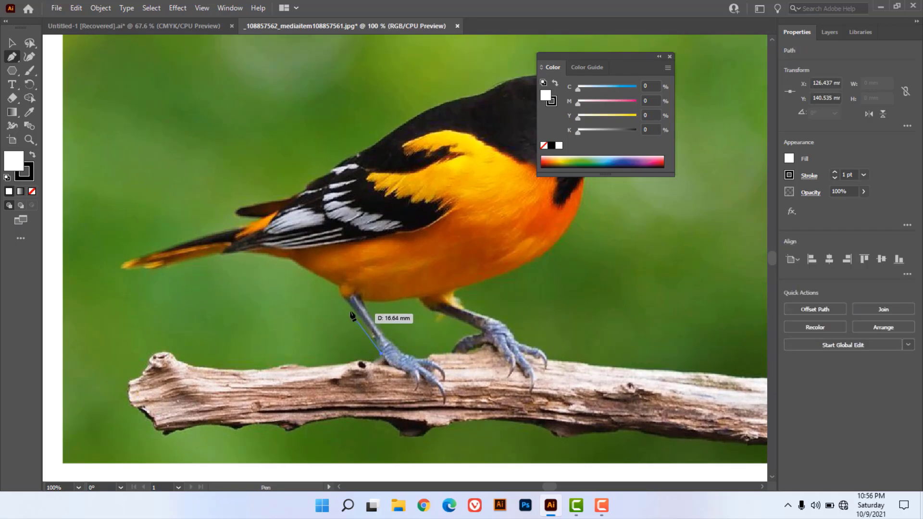
pyautogui.click(342, 284)
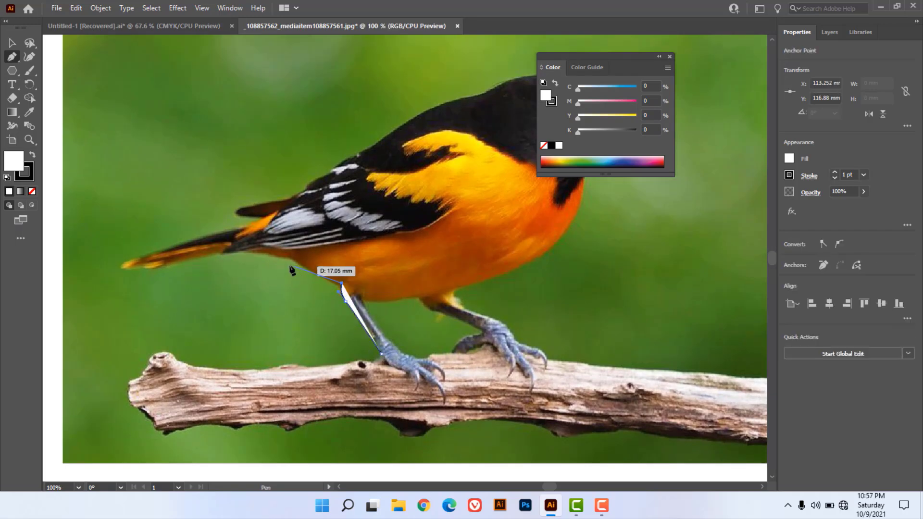
pyautogui.moveTo(292, 258); pyautogui.dragTo(268, 237)
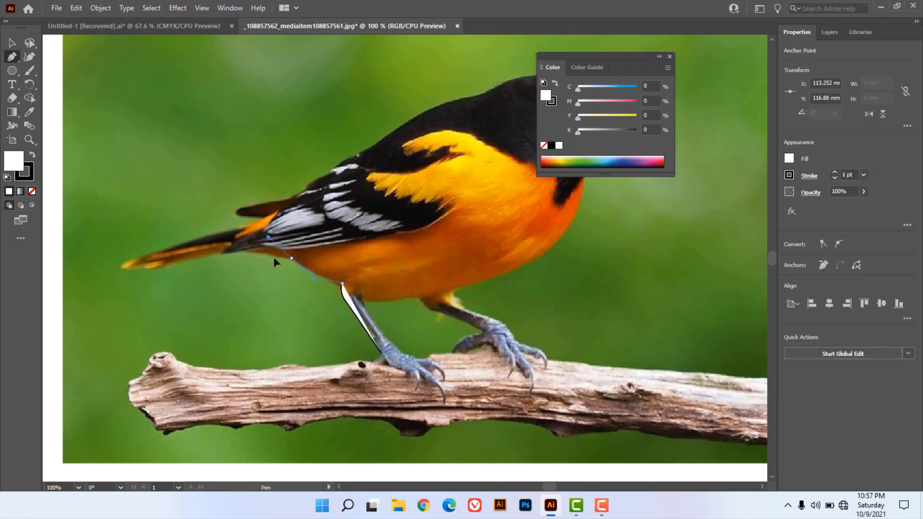
pyautogui.moveTo(248, 269); pyautogui.dragTo(271, 241)
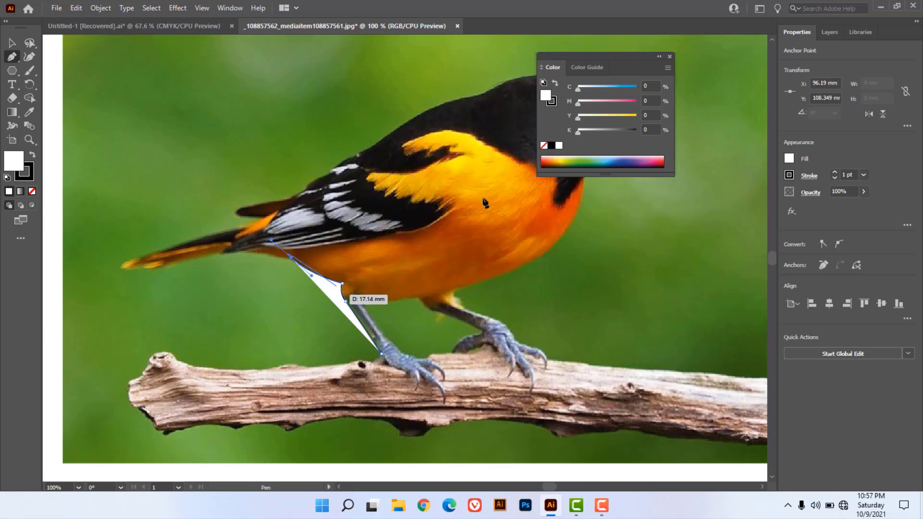
pyautogui.click(543, 145)
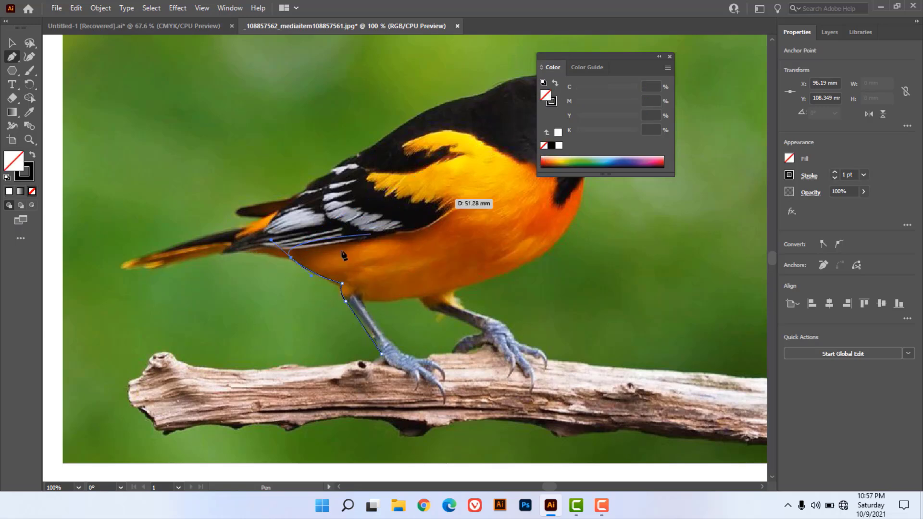
# Continue the Pen outline around the tail, along the folded wing and back, and over the top of the head.
pyautogui.moveTo(294, 258); pyautogui.dragTo(131, 263)
pyautogui.moveTo(202, 243); pyautogui.dragTo(320, 205)
pyautogui.press('space')
pyautogui.moveTo(411, 161); pyautogui.dragTo(295, 219)
pyautogui.moveTo(313, 206); pyautogui.dragTo(394, 173)
pyautogui.moveTo(464, 184); pyautogui.dragTo(503, 171)
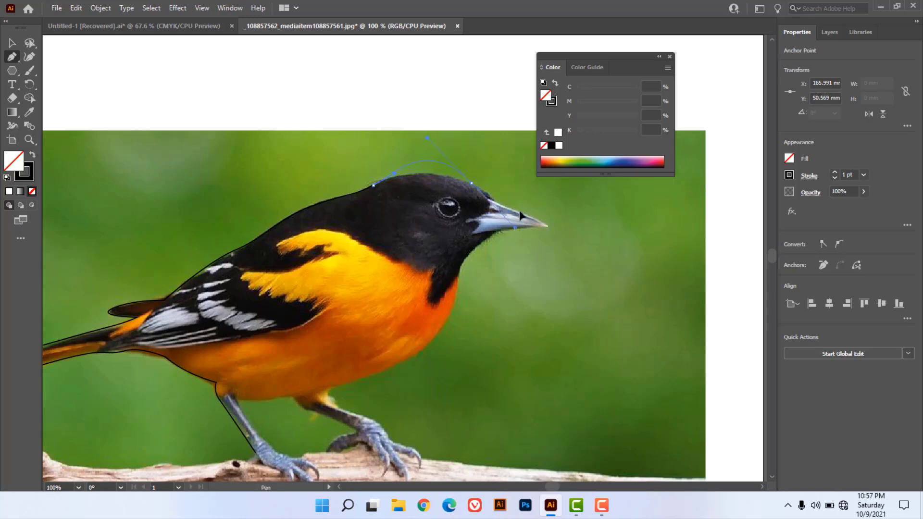
# Trace the beak with a sharp corner at its base, and continue the outline down the throat, breast and front belly.
pyautogui.moveTo(518, 221); pyautogui.dragTo(473, 190)
pyautogui.keyDown('alt'); pyautogui.click(473, 189); pyautogui.keyUp('alt')
pyautogui.moveTo(546, 225); pyautogui.dragTo(487, 235)
pyautogui.moveTo(457, 271); pyautogui.dragTo(458, 283)
pyautogui.moveTo(427, 346); pyautogui.dragTo(392, 429)
pyautogui.moveTo(413, 358); pyautogui.dragTo(459, 213)
# Outline the bird's right foot toe by toe with the Pen tool, undoing one misplaced curve.
pyautogui.moveTo(439, 260); pyautogui.dragTo(442, 316)
pyautogui.press('ctrl')
pyautogui.hotkey('ctrl', 'z')
pyautogui.click(439, 309)
pyautogui.click(426, 288)
pyautogui.click(416, 279)
pyautogui.click(397, 284)
pyautogui.click(384, 279)
pyautogui.moveTo(399, 283); pyautogui.dragTo(418, 268)
pyautogui.click(405, 259)
# Trace the inner side of the right leg, the belly between the legs, and the front of the left leg.
pyautogui.click(391, 253)
pyautogui.click(372, 247)
pyautogui.click(362, 244)
pyautogui.click(349, 229)
pyautogui.click(311, 234)
pyautogui.moveTo(297, 237); pyautogui.dragTo(331, 288)
# Outline the toes of the bird's left foot and bring the path back to its starting anchor at the ankle.
pyautogui.click(335, 290)
pyautogui.click(342, 291)
pyautogui.click(353, 294)
pyautogui.click(359, 294)
pyautogui.click(365, 295)
pyautogui.click(371, 304)
pyautogui.click(376, 310)
pyautogui.click(373, 317)
pyautogui.click(378, 340)
pyautogui.click(358, 320)
pyautogui.click(345, 327)
pyautogui.click(341, 311)
pyautogui.click(327, 302)
pyautogui.click(314, 297)
pyautogui.click(312, 290)
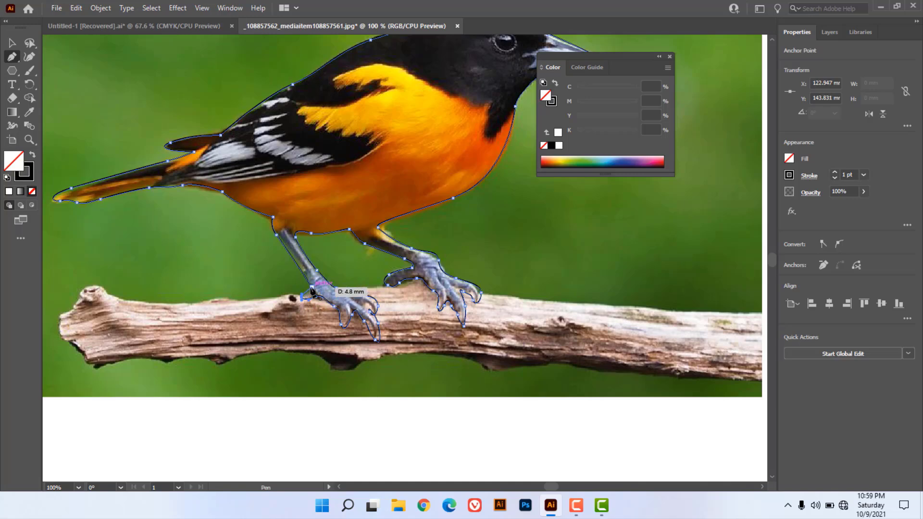
# Select the bird outline together with the photo and make a clipping mask that isolates the bird.
pyautogui.hotkey('ctrl', 'alt', 'space')
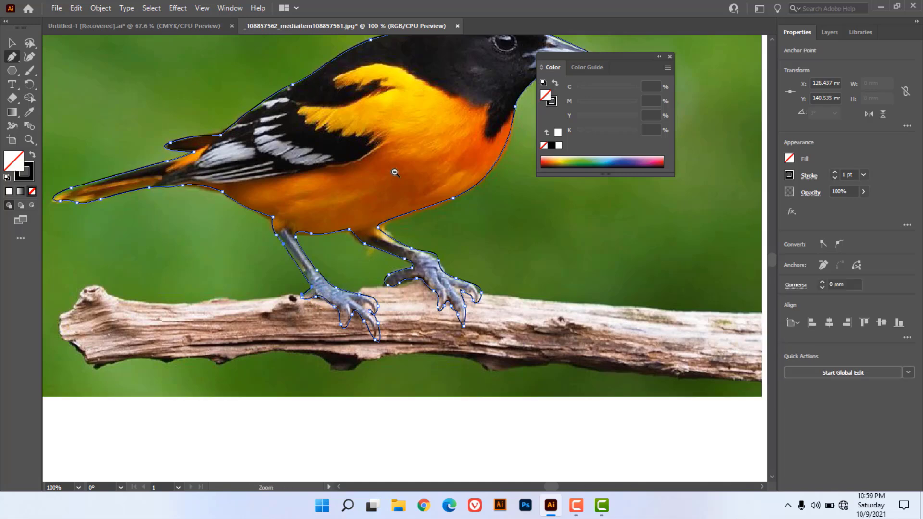
pyautogui.click(394, 167)
pyautogui.click(394, 167)
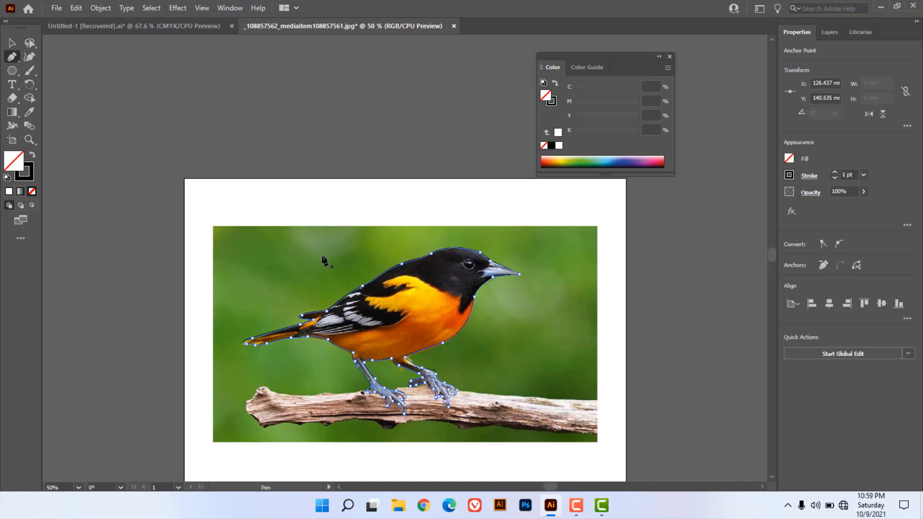
pyautogui.click(13, 43)
pyautogui.keyDown('shift'); pyautogui.click(200, 204); pyautogui.keyUp('shift')
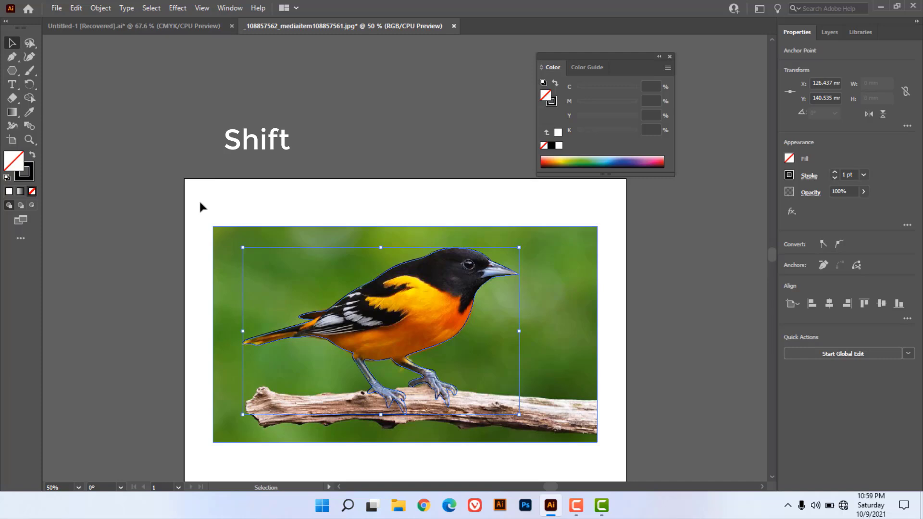
pyautogui.keyDown('shift'); pyautogui.click(224, 231); pyautogui.keyUp('shift')
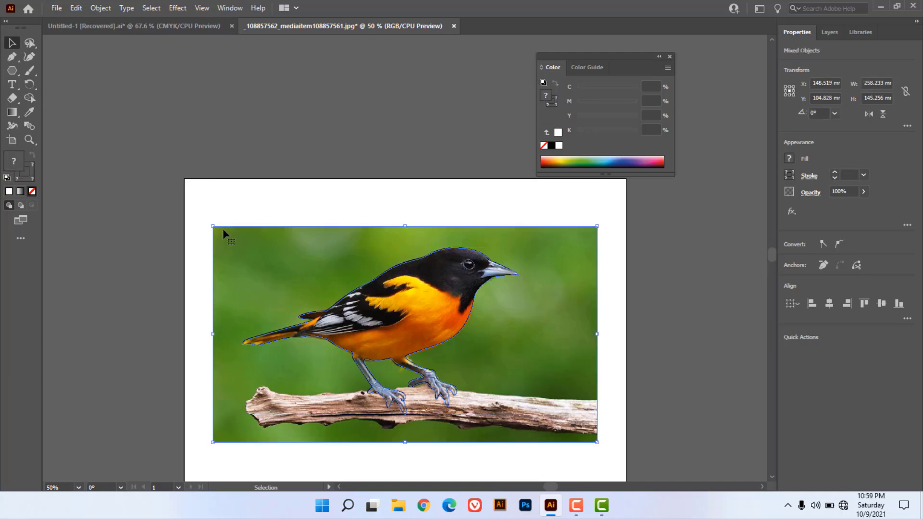
pyautogui.rightClick(224, 232)
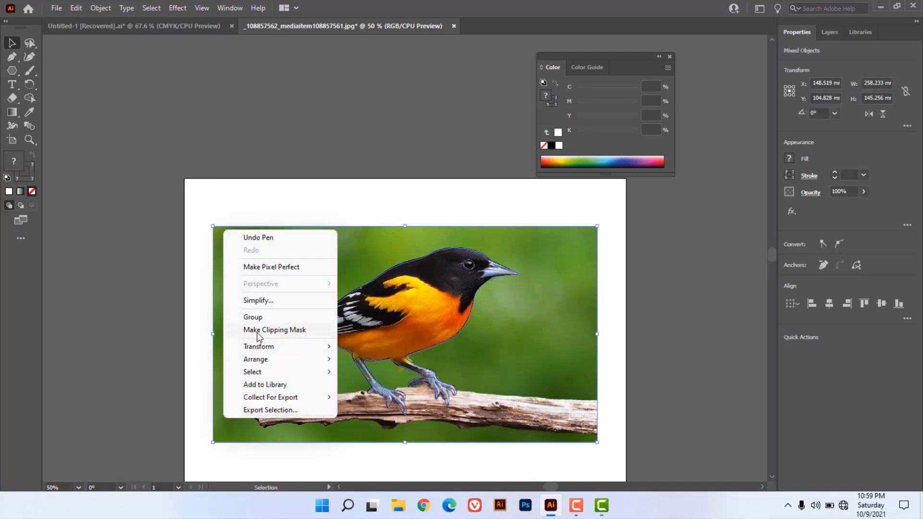
pyautogui.click(282, 332)
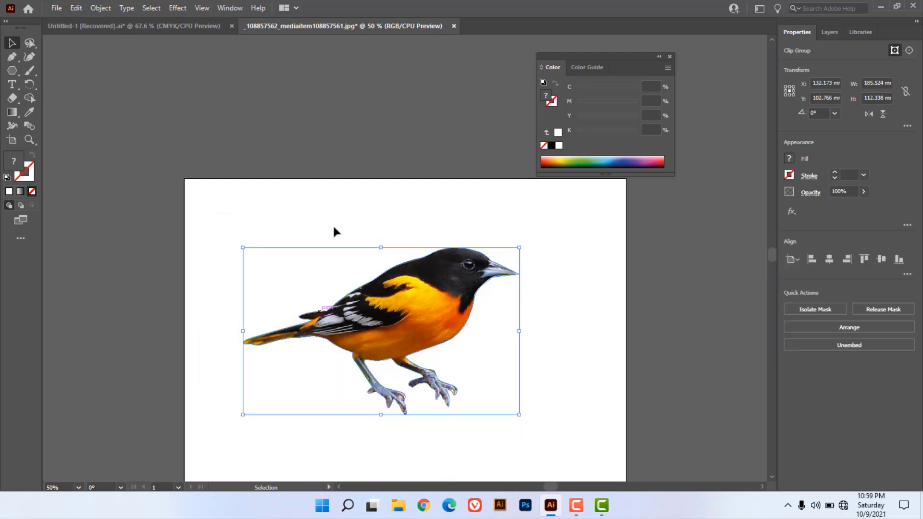
pyautogui.click(259, 215)
# Move the clipped bird around the white artboard and leave it near the middle.
pyautogui.moveTo(418, 316); pyautogui.dragTo(439, 315)
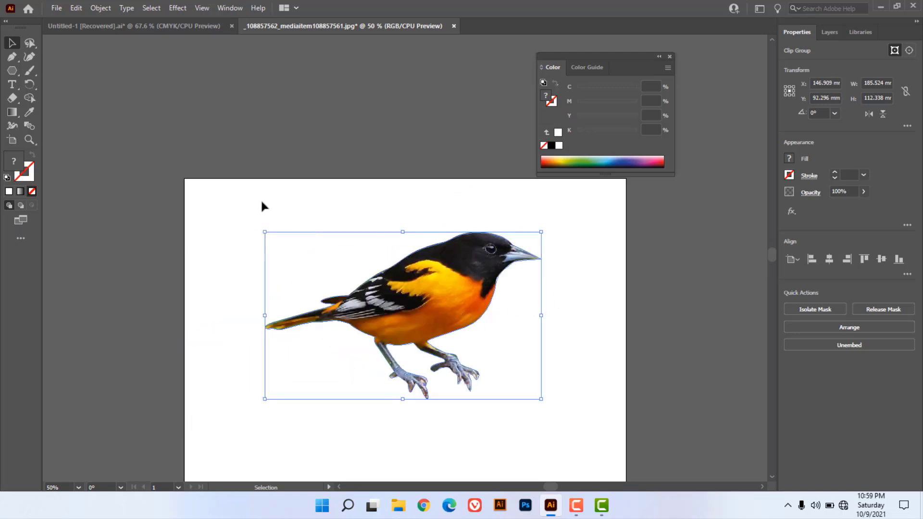
pyautogui.moveTo(414, 302); pyautogui.dragTo(360, 248)
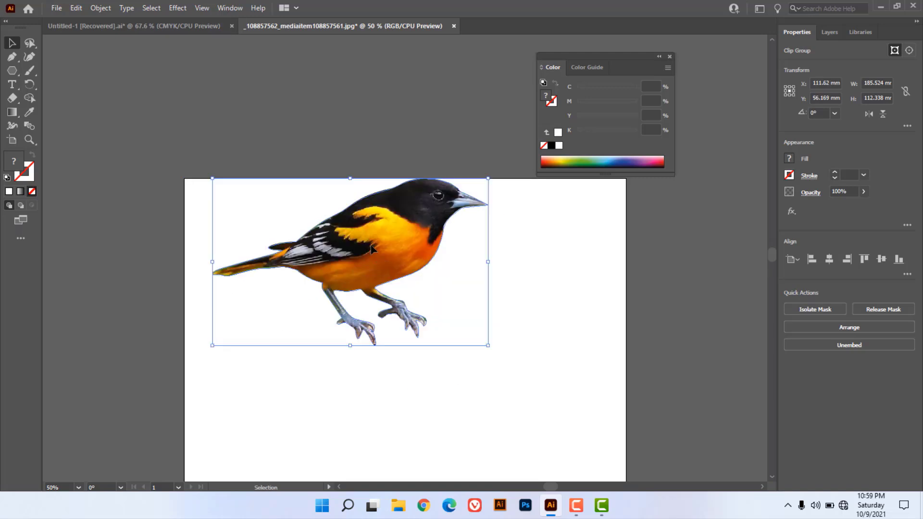
pyautogui.moveTo(328, 210); pyautogui.dragTo(344, 314)
pyautogui.moveTo(332, 317); pyautogui.dragTo(423, 318)
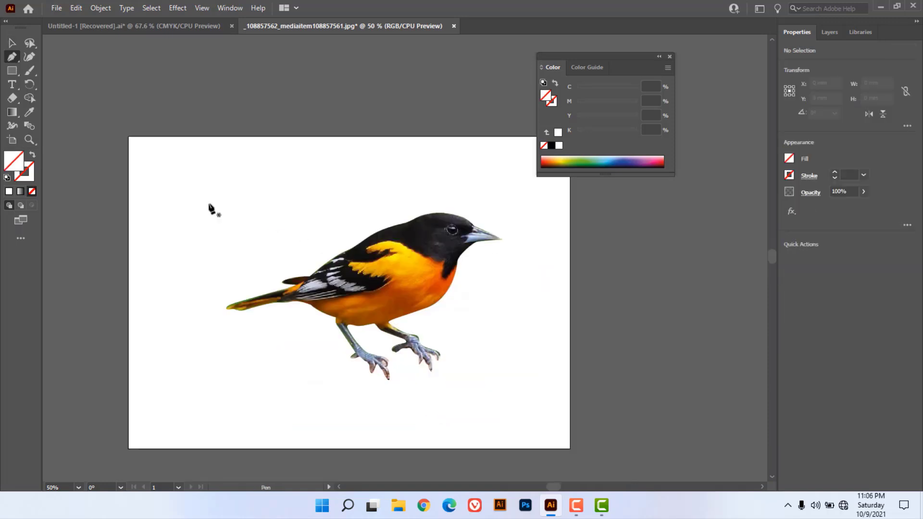
# Draw an unfilled ellipse about 62 mm wide and 65 mm high in the empty area above the bird's tail.
pyautogui.click(8, 58)
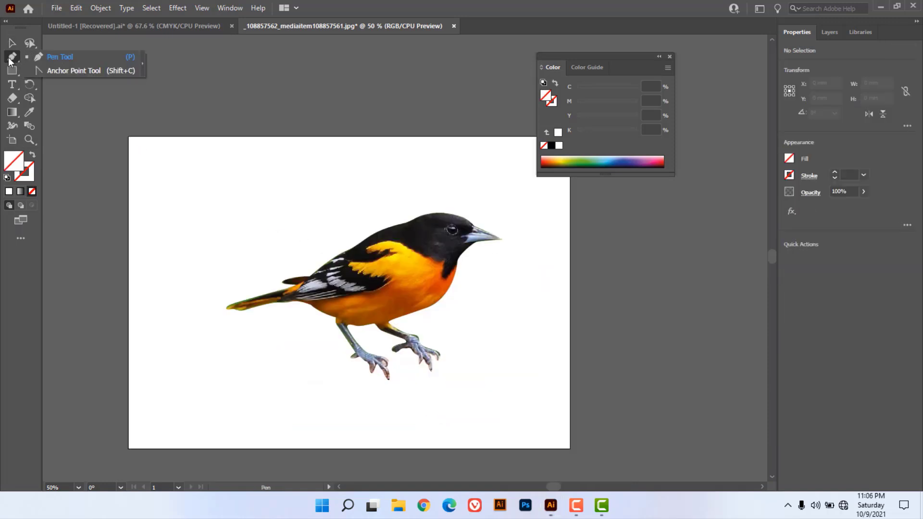
pyautogui.click(87, 73)
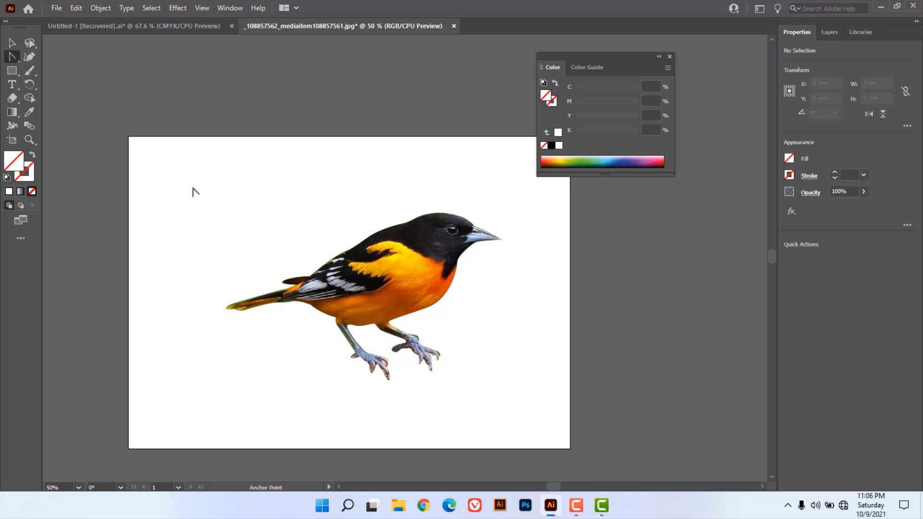
pyautogui.click(12, 72)
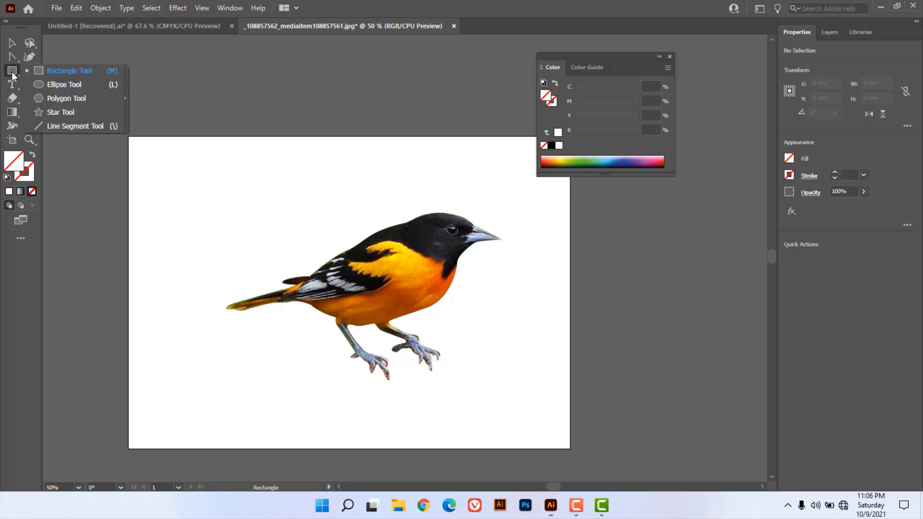
pyautogui.click(64, 86)
pyautogui.moveTo(157, 163); pyautogui.dragTo(250, 260)
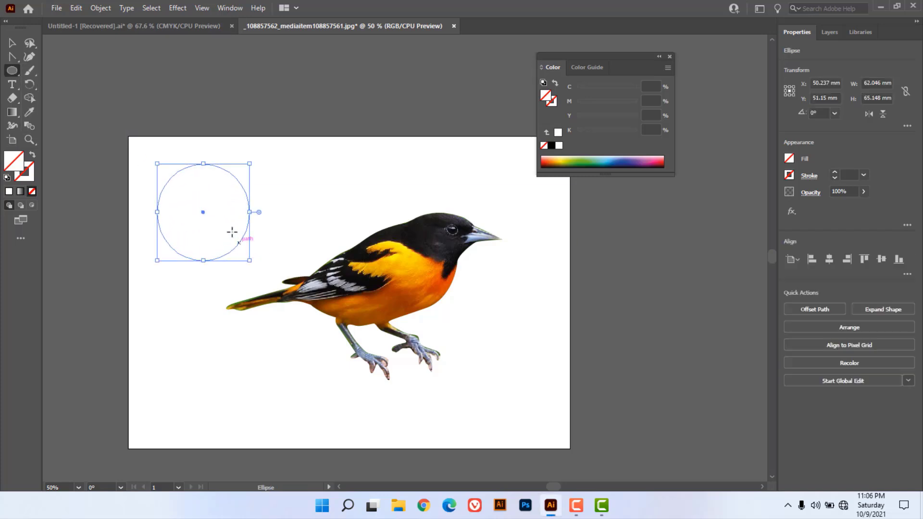
pyautogui.keyDown('ctrl'); pyautogui.click(207, 207); pyautogui.keyUp('ctrl')
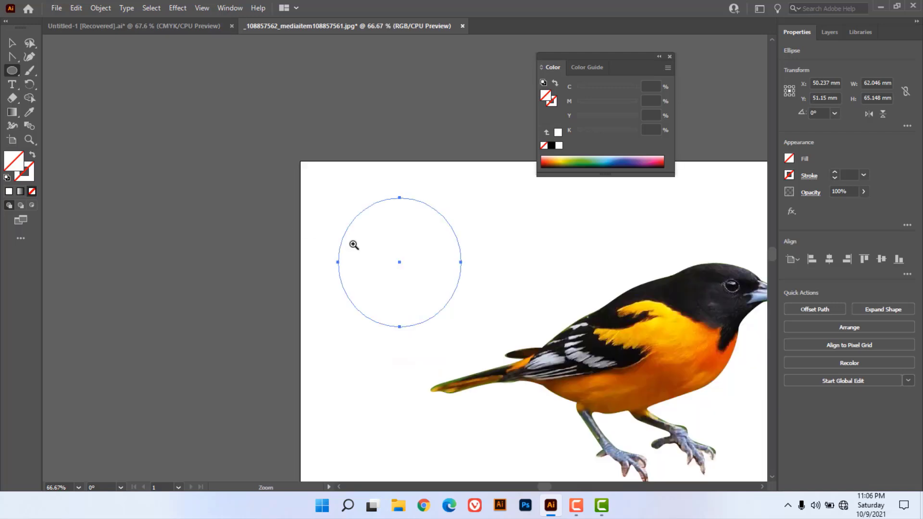
pyautogui.keyDown('ctrl'); pyautogui.click(384, 254); pyautogui.keyUp('ctrl')
pyautogui.keyDown('ctrl'); pyautogui.click(421, 261); pyautogui.keyUp('ctrl')
pyautogui.moveTo(421, 262); pyautogui.dragTo(324, 264)
pyautogui.press('space')
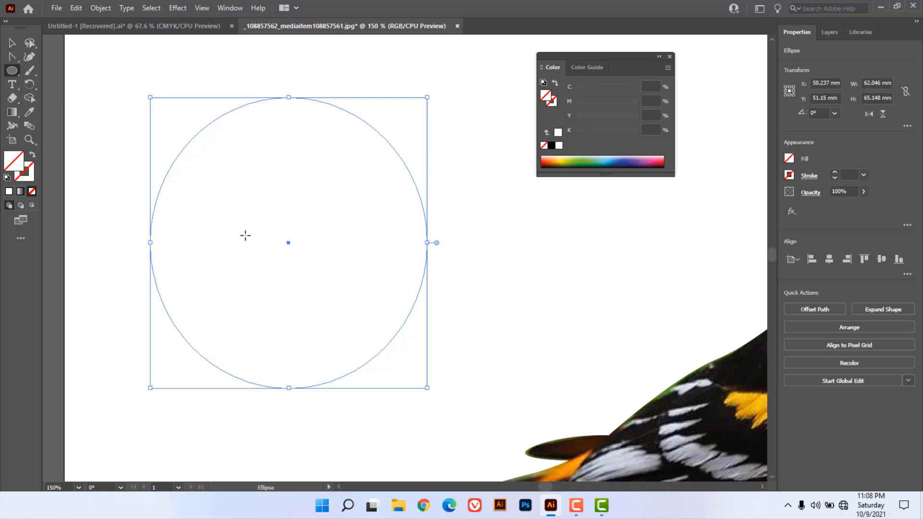
# Convert the ellipse's bottom anchor to a corner with the Anchor Point tool, and try the same on the top anchor, undoing that conversion.
pyautogui.moveTo(12, 56); pyautogui.dragTo(98, 76)
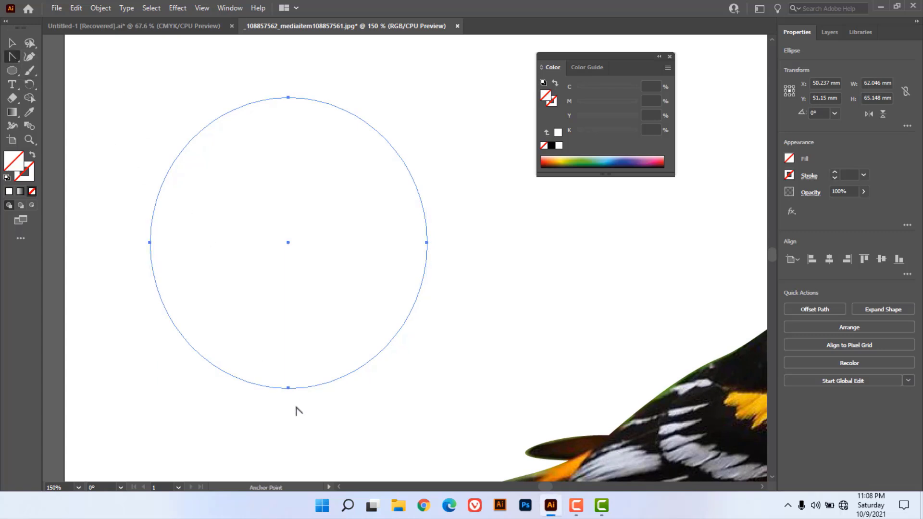
pyautogui.click(288, 388)
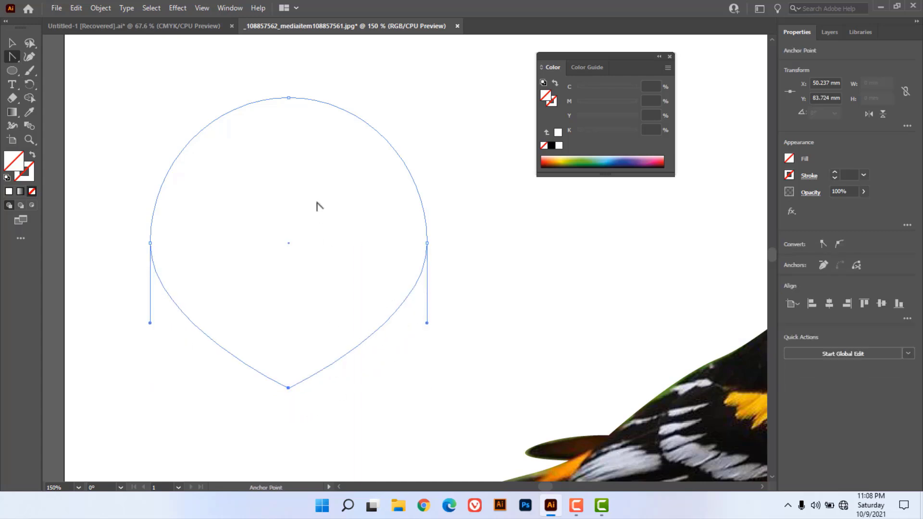
pyautogui.click(289, 98)
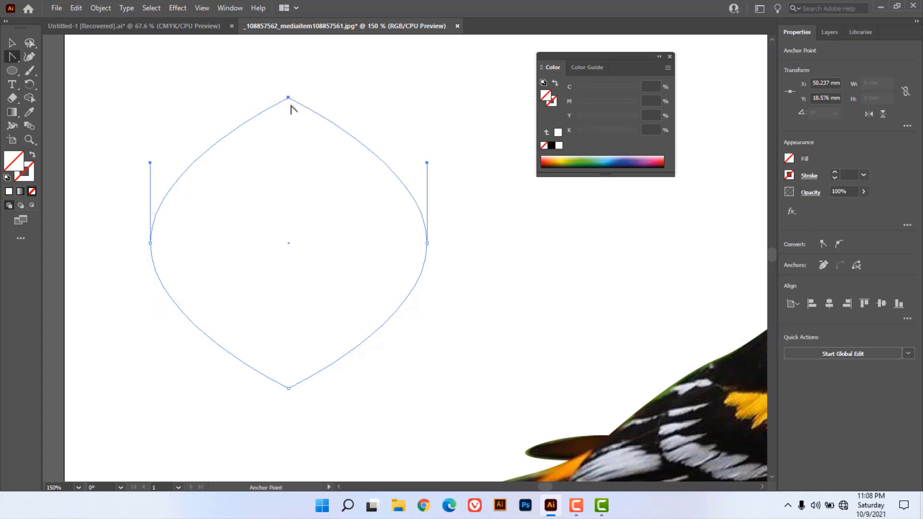
pyautogui.hotkey('ctrl', 'z')
pyautogui.hotkey('ctrl', 'z')
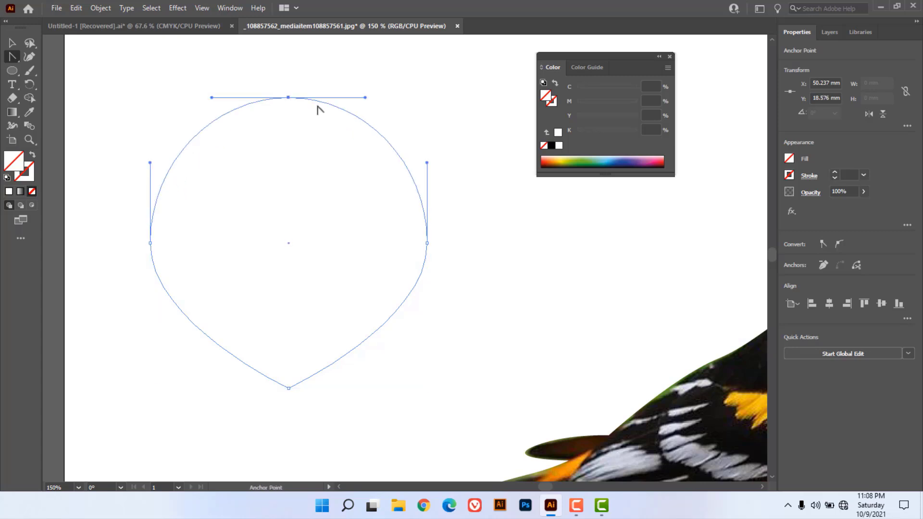
# Move the ellipse's top anchor straight down into the shape and pull each of its handles upward separately to form a heart.
pyautogui.press('shift')
pyautogui.moveTo(287, 98); pyautogui.dragTo(292, 223)
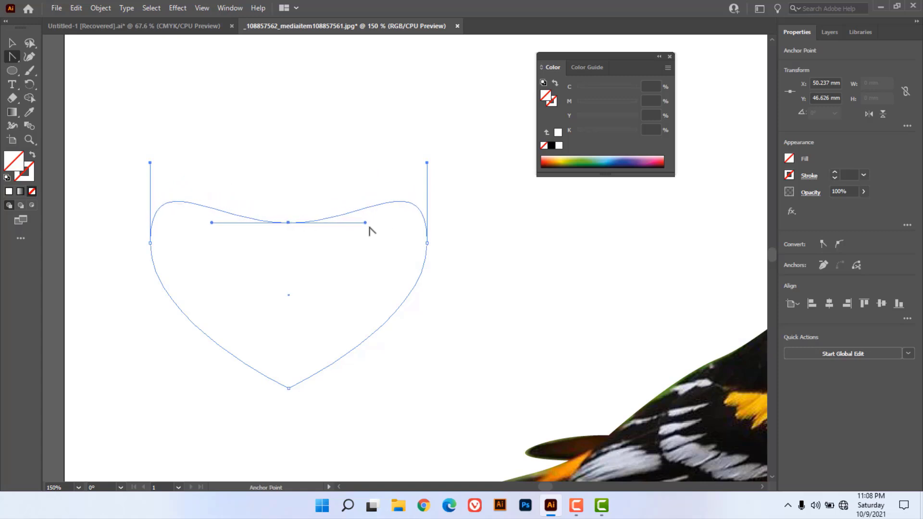
pyautogui.moveTo(365, 224); pyautogui.dragTo(358, 121)
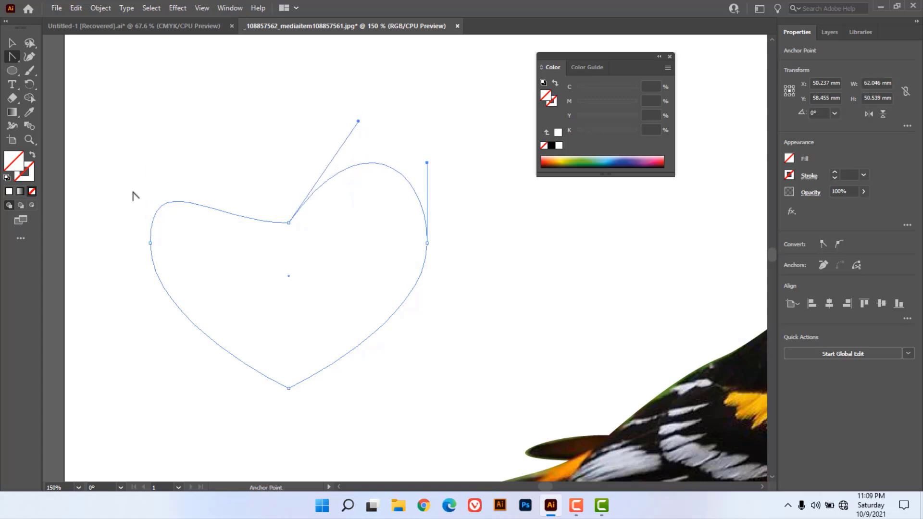
pyautogui.click(220, 211)
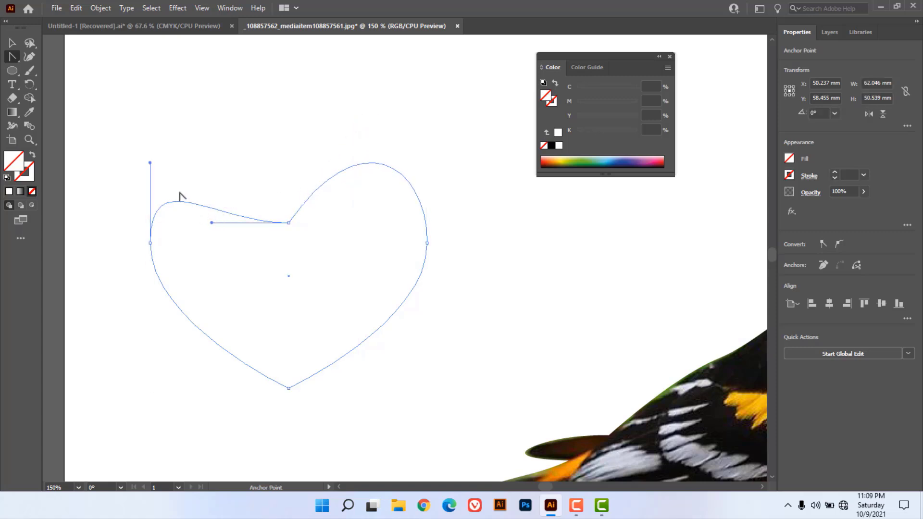
pyautogui.moveTo(211, 224); pyautogui.dragTo(226, 142)
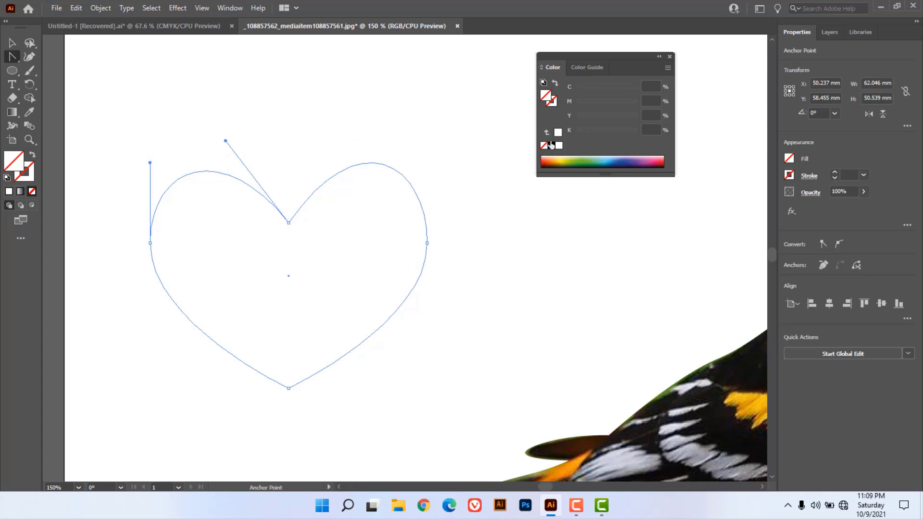
# Fill the heart with red using CMYK 0, 100, 100, 0.
pyautogui.click(558, 133)
pyautogui.moveTo(578, 117); pyautogui.dragTo(636, 115)
pyautogui.moveTo(579, 103); pyautogui.dragTo(637, 103)
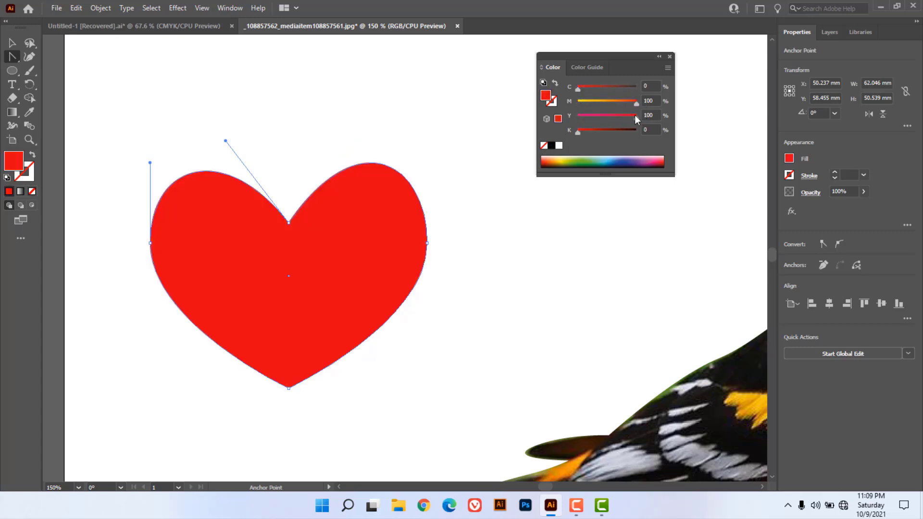
# Deselect the heart and draw a closed rounded blob about 127 mm wide and 103 mm high over the bird's head with the Curvature tool.
pyautogui.click(12, 43)
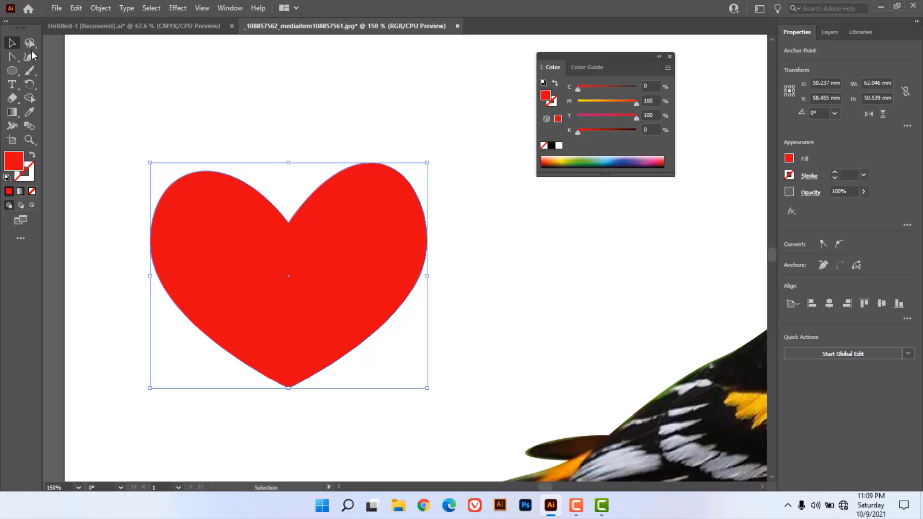
pyautogui.click(381, 115)
pyautogui.press('a')
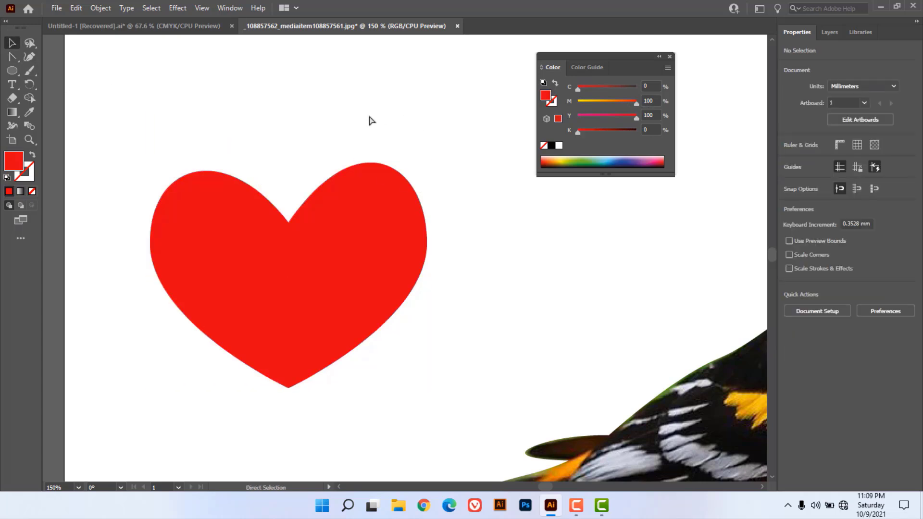
pyautogui.keyDown('alt'); pyautogui.click(366, 116); pyautogui.keyUp('alt')
pyautogui.keyDown('alt'); pyautogui.click(394, 262); pyautogui.keyUp('alt')
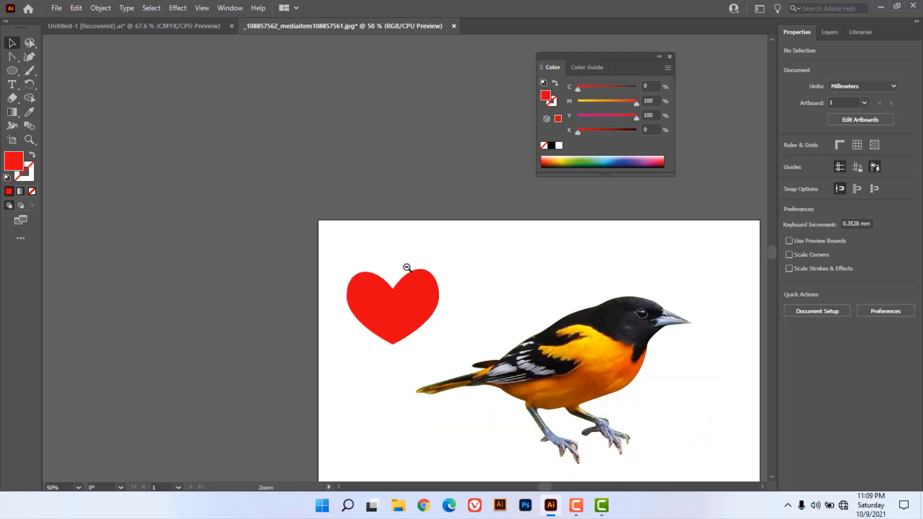
pyautogui.moveTo(542, 348); pyautogui.dragTo(313, 238)
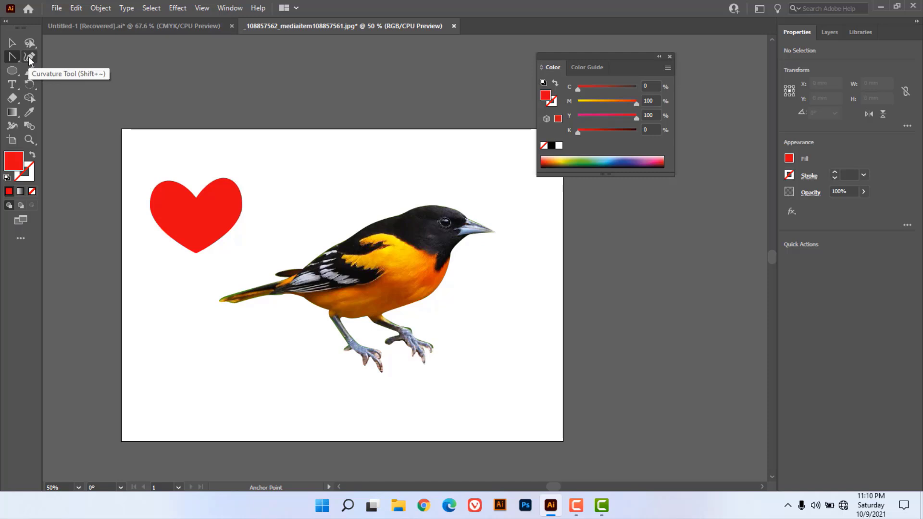
pyautogui.click(28, 56)
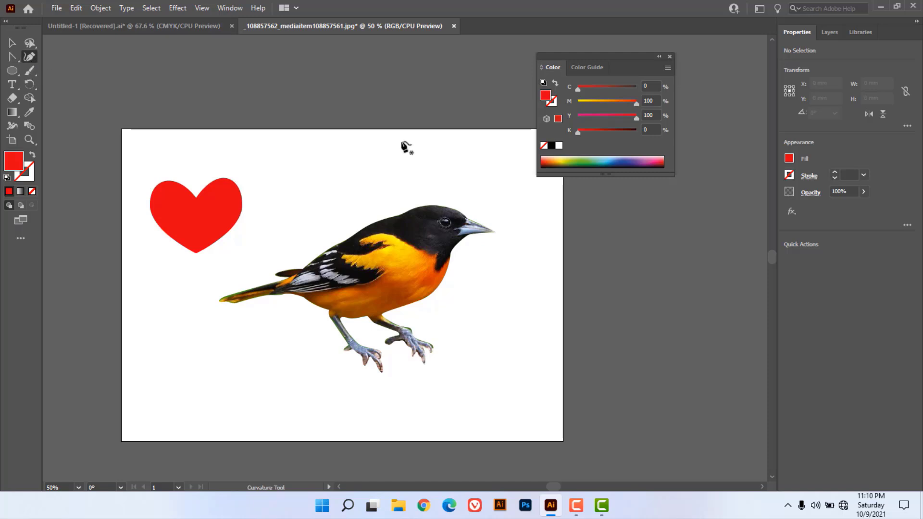
pyautogui.click(313, 165)
pyautogui.click(376, 78)
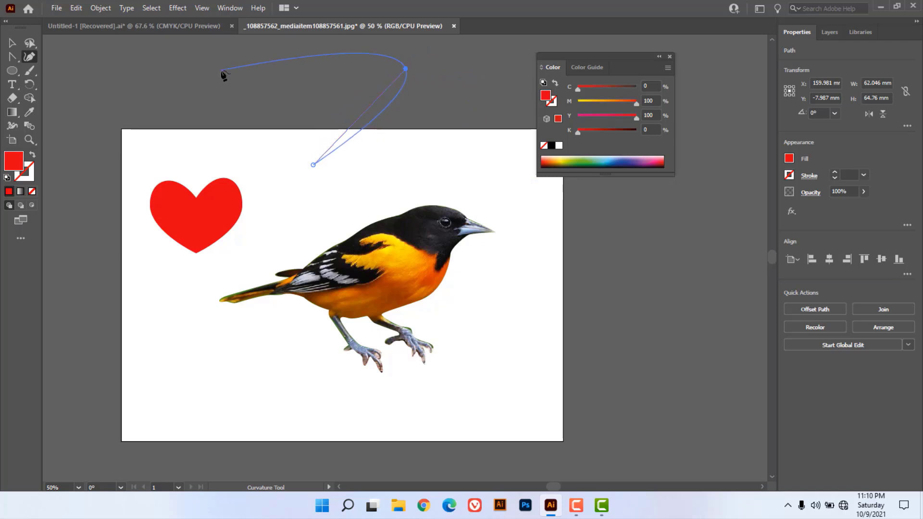
pyautogui.click(486, 114)
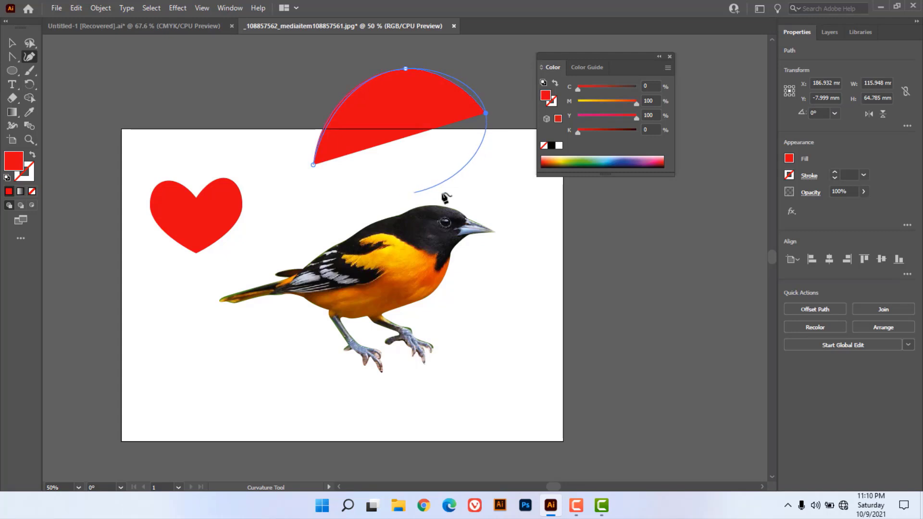
pyautogui.click(492, 197)
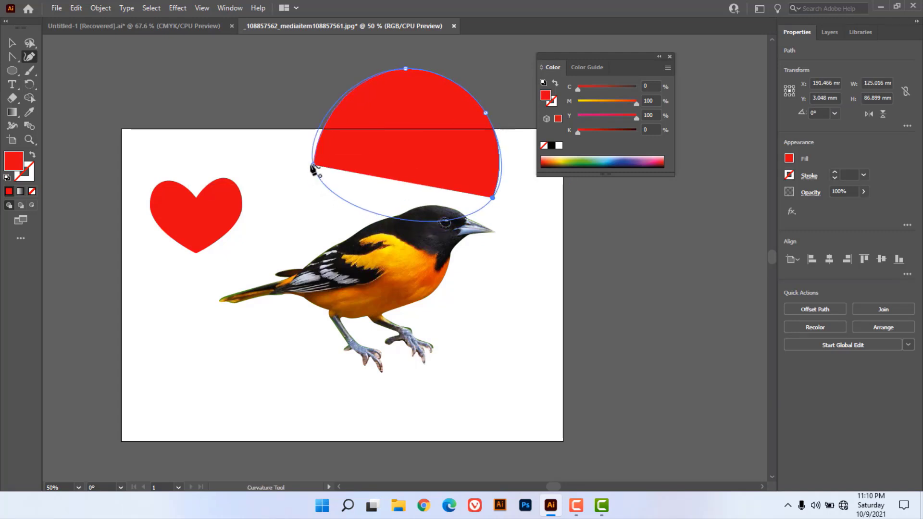
pyautogui.click(313, 168)
# Draw a closed S-shaped band about 143 mm wide and 281 mm high between the heart and the bird with the Curvature tool.
pyautogui.click(188, 61)
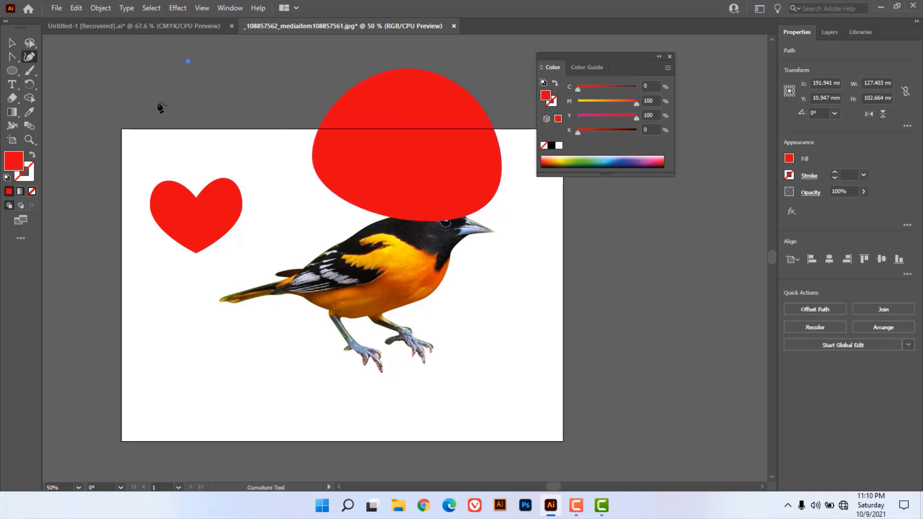
pyautogui.click(254, 179)
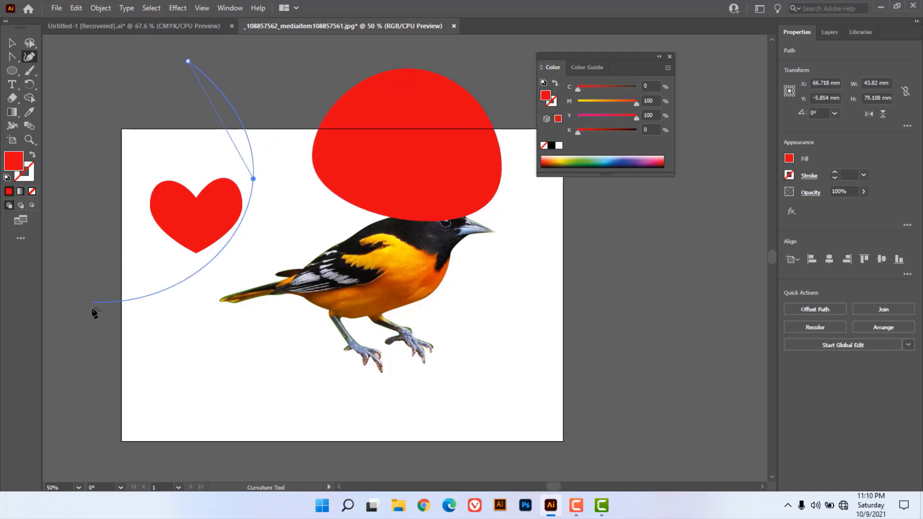
pyautogui.click(98, 361)
pyautogui.click(295, 463)
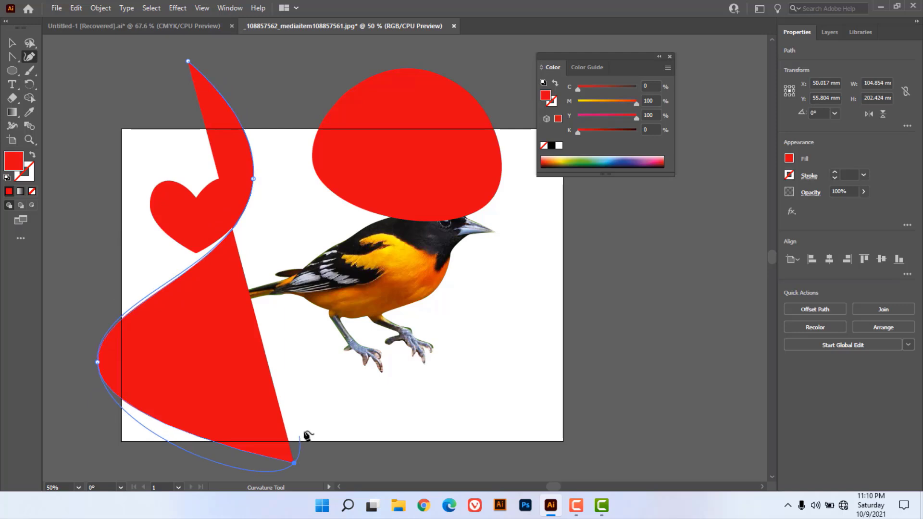
pyautogui.click(202, 370)
pyautogui.click(288, 234)
pyautogui.click(287, 68)
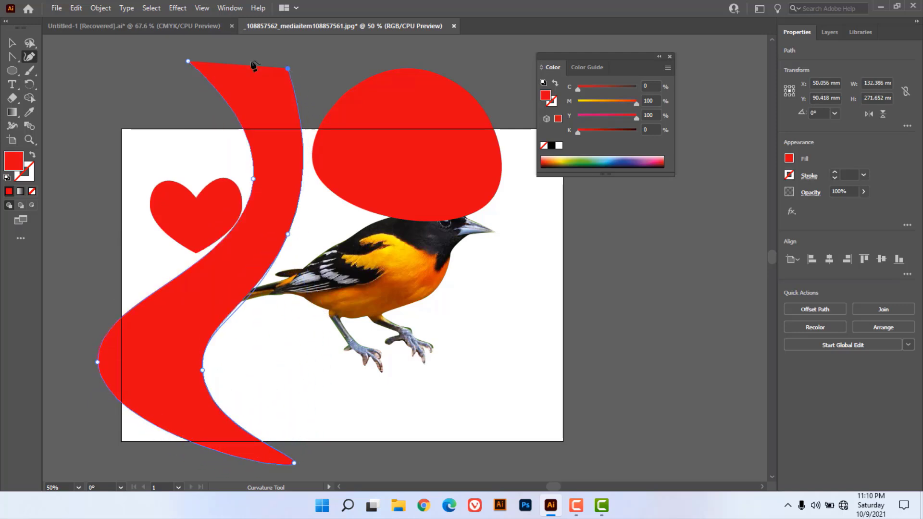
pyautogui.click(188, 61)
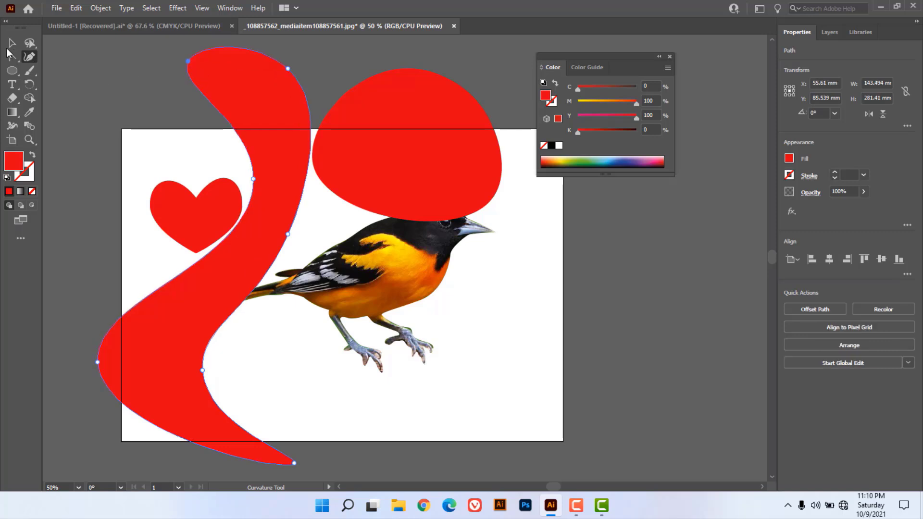
# Move the rounded blob up and to the right so it clears the bird's head.
pyautogui.click(12, 45)
pyautogui.moveTo(408, 168); pyautogui.dragTo(456, 149)
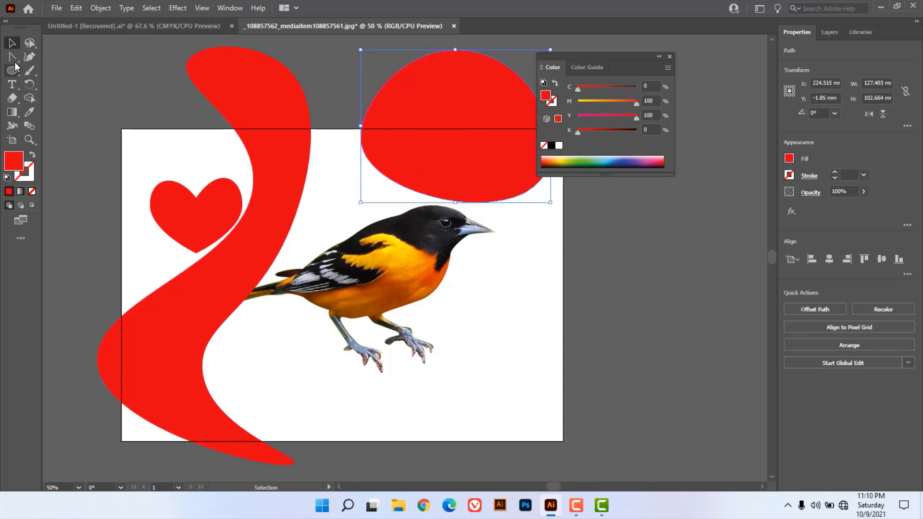
pyautogui.click(29, 56)
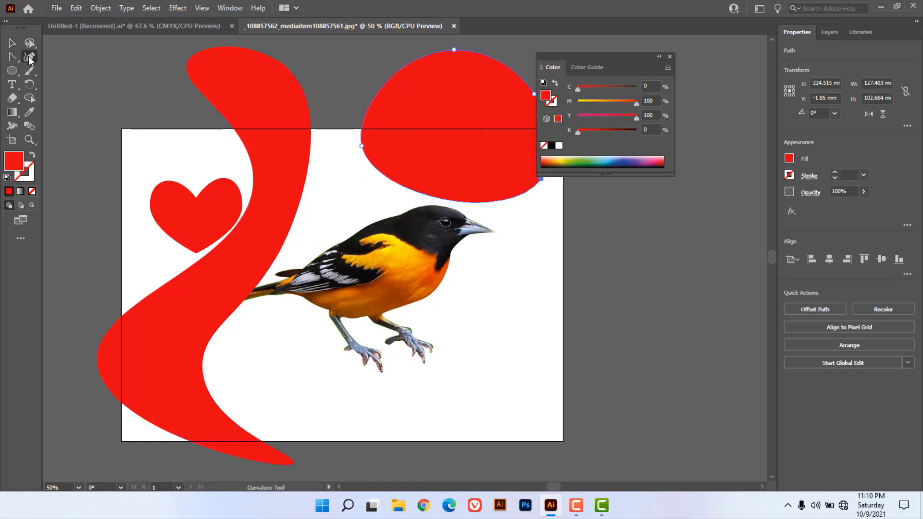
# Draw a closed five-sided straight-edged shape across the artboard's lower right edge with the Pen tool.
pyautogui.click(11, 58)
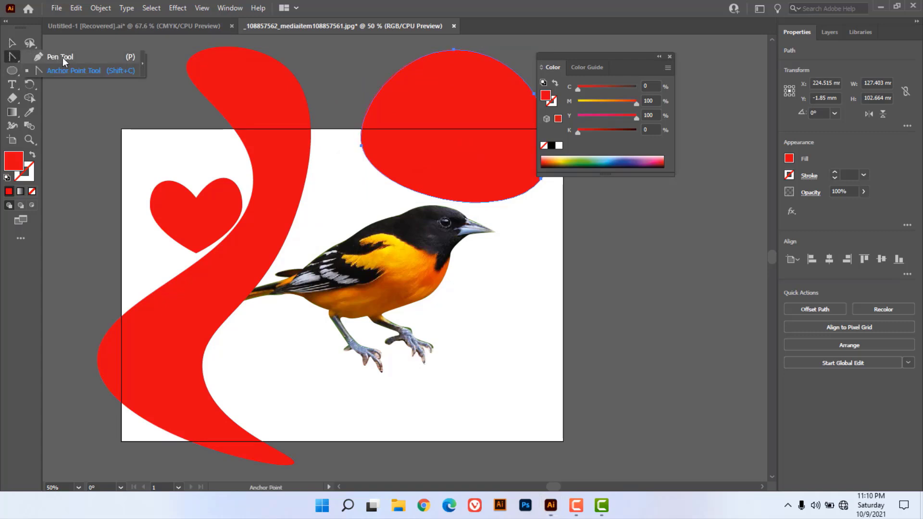
pyautogui.click(489, 411)
pyautogui.click(599, 276)
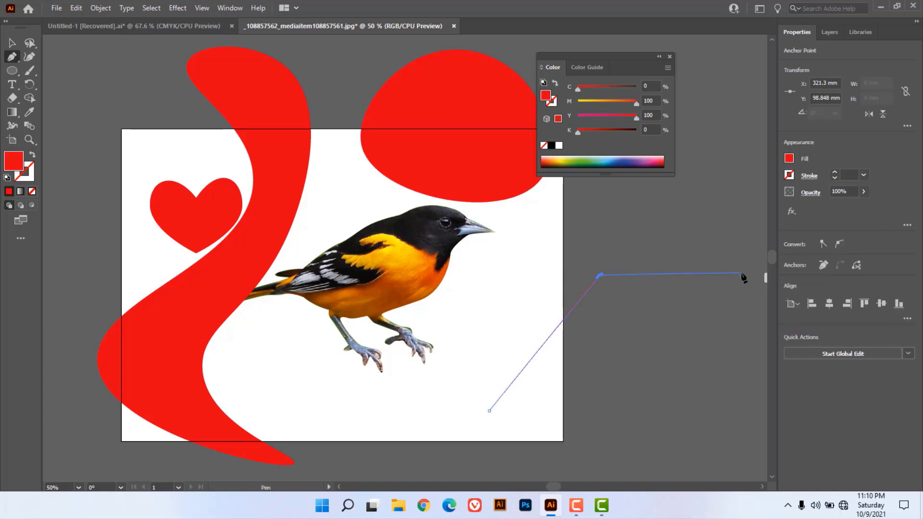
pyautogui.click(742, 274)
pyautogui.click(702, 392)
pyautogui.click(583, 438)
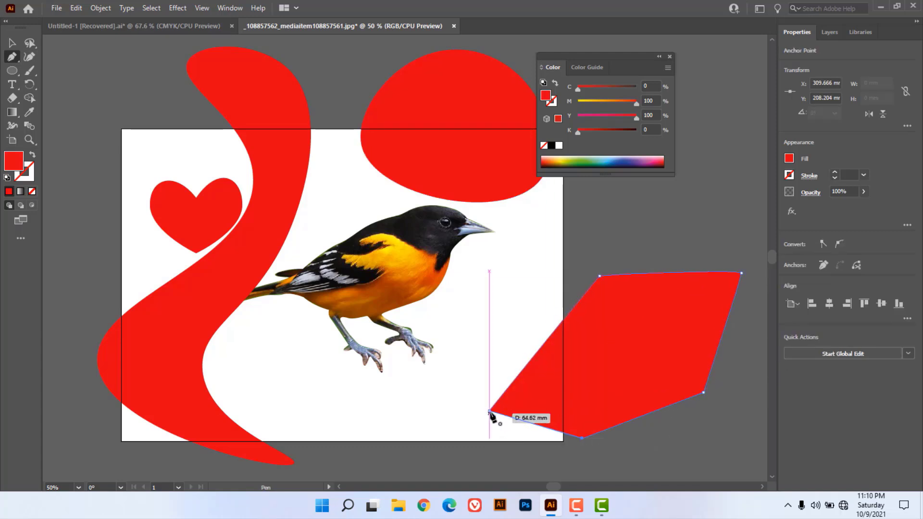
pyautogui.click(489, 411)
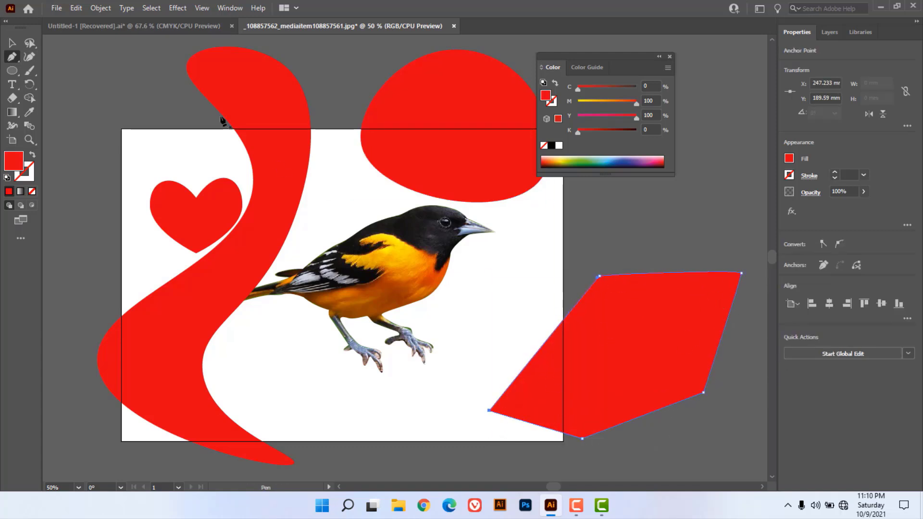
# Create a new landscape A4 document, 297 x 210 mm, in CMYK Color with 300 ppi raster effects.
pyautogui.click(28, 57)
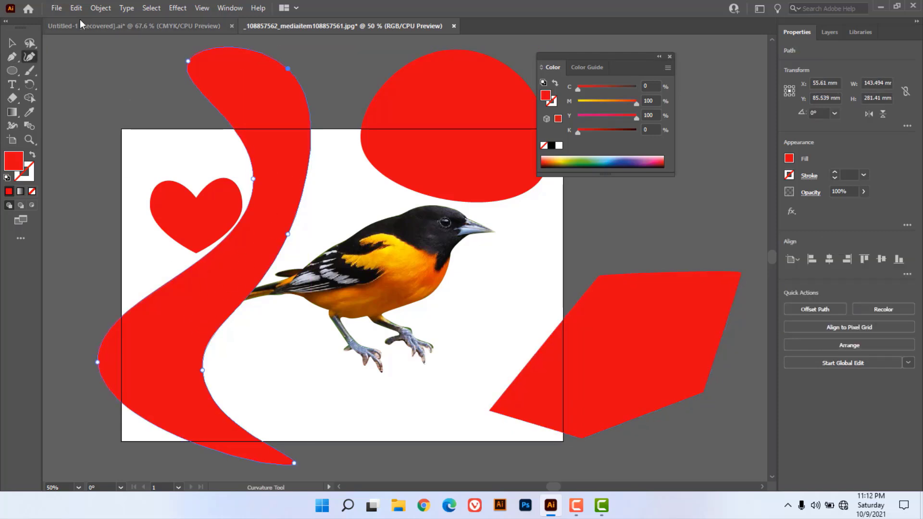
pyautogui.click(57, 9)
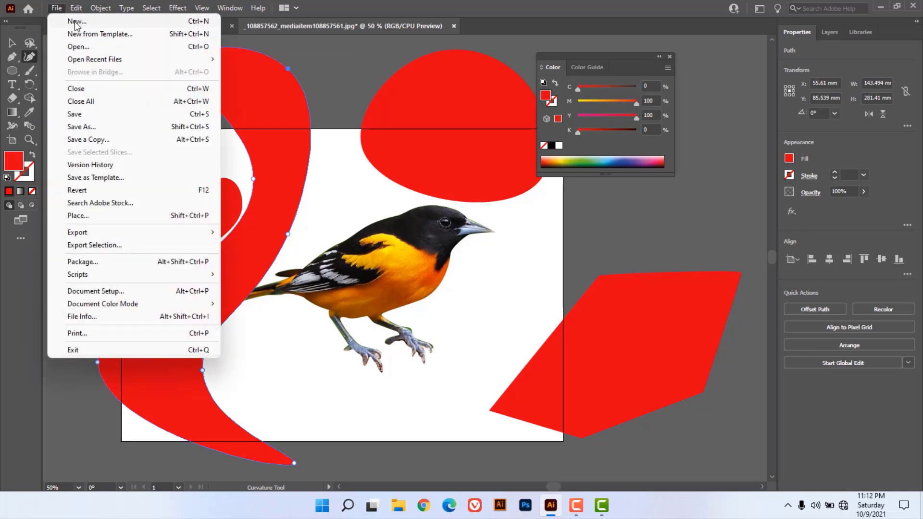
pyautogui.press('Escape')
pyautogui.hotkey('ctrl', 'n')
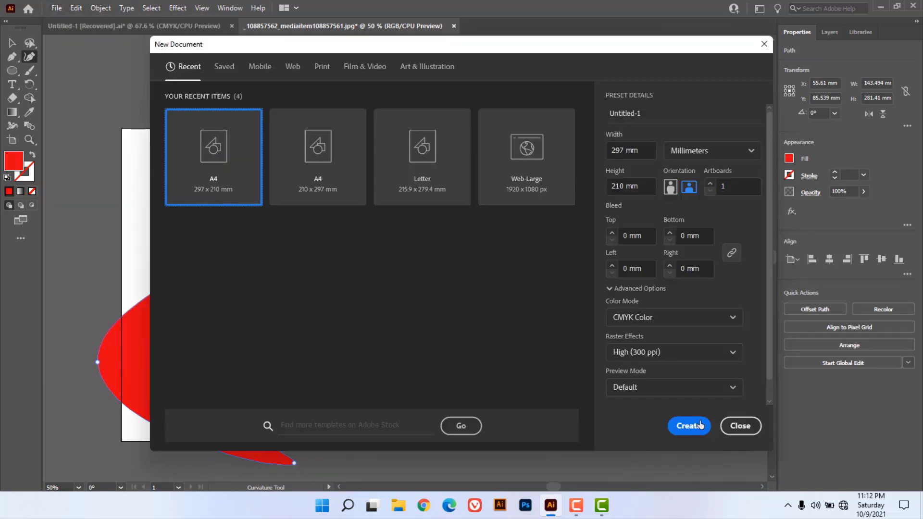
pyautogui.click(693, 430)
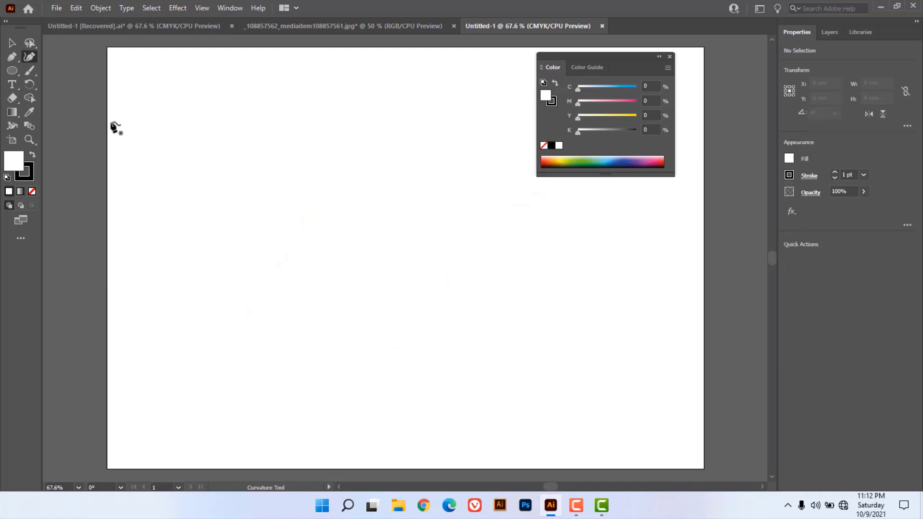
# Draw a rectangle in the middle of the artboard and reshape it into a square about 110 mm wide.
pyautogui.click(13, 72)
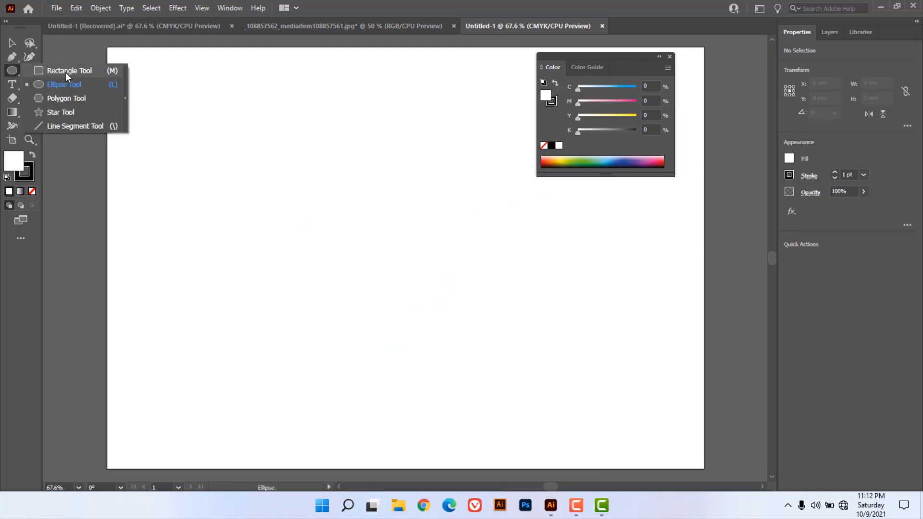
pyautogui.click(73, 71)
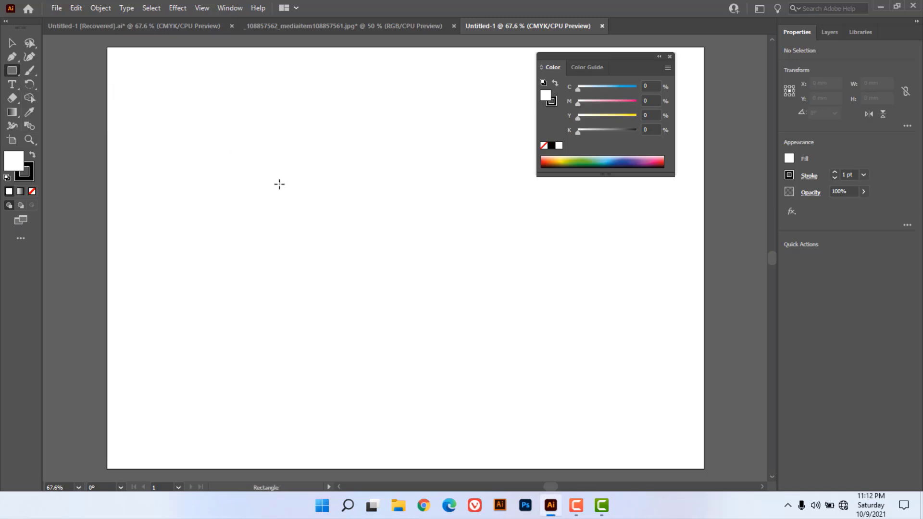
pyautogui.moveTo(279, 177)
pyautogui.mouseDown()
pyautogui.moveTo(488, 315)
pyautogui.moveTo(511, 356)
pyautogui.mouseUp()
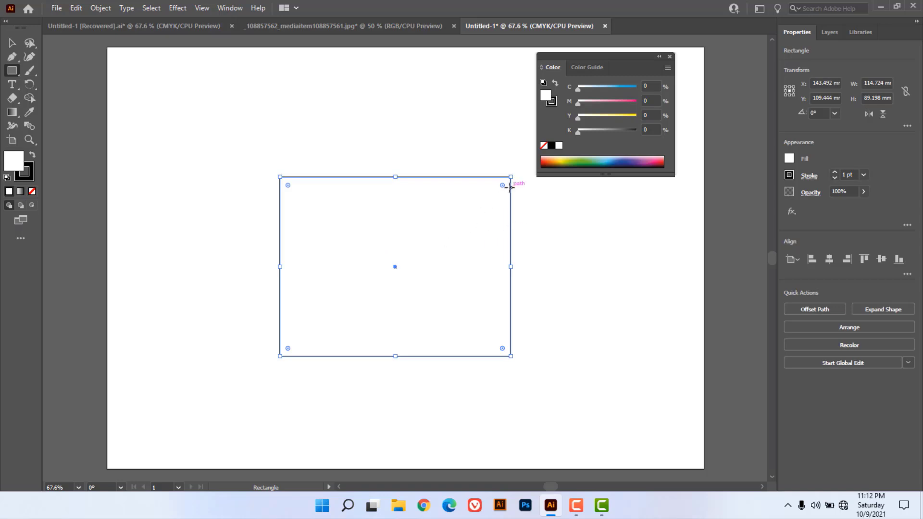
pyautogui.moveTo(510, 356); pyautogui.dragTo(536, 375)
pyautogui.moveTo(280, 177); pyautogui.dragTo(314, 152)
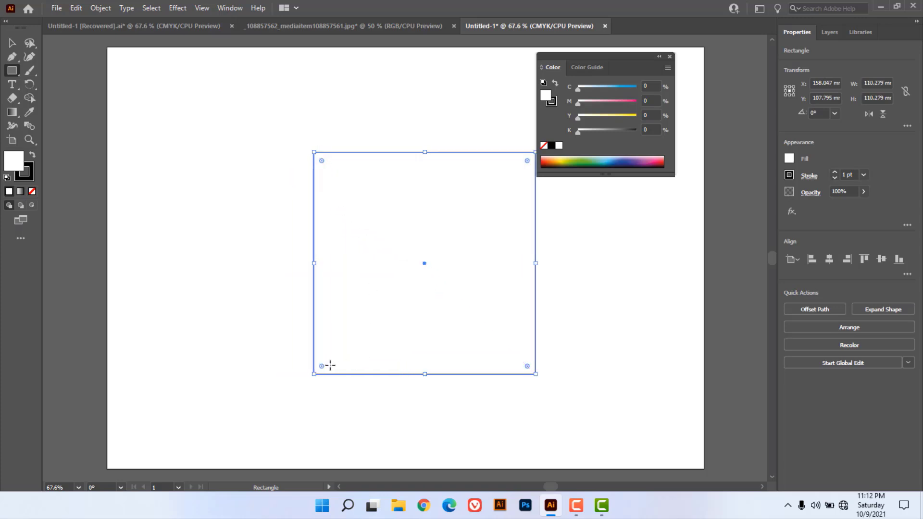
# Try rounding all of the square's corners together with a corner widget, and undo the rounding.
pyautogui.moveTo(321, 367); pyautogui.dragTo(384, 319)
pyautogui.hotkey('ctrl', 'z')
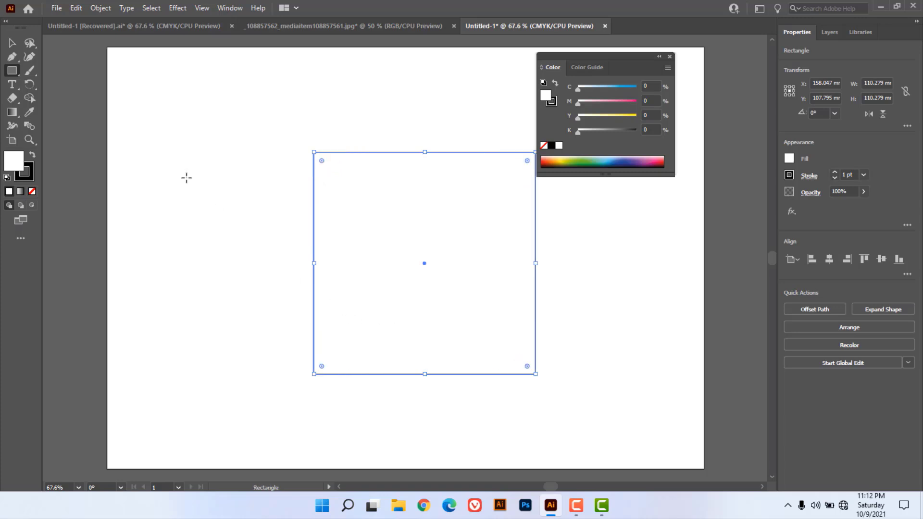
pyautogui.click(11, 50)
# Select only the square's top-left anchor with the Direct Selection tool and round that corner to a radius of about 57.5 mm.
pyautogui.moveTo(29, 42); pyautogui.dragTo(71, 48)
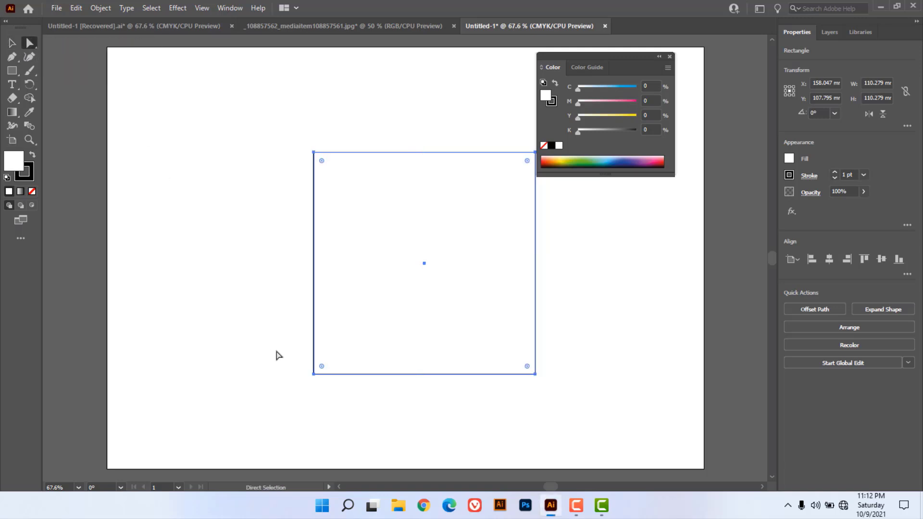
pyautogui.moveTo(283, 139); pyautogui.dragTo(355, 198)
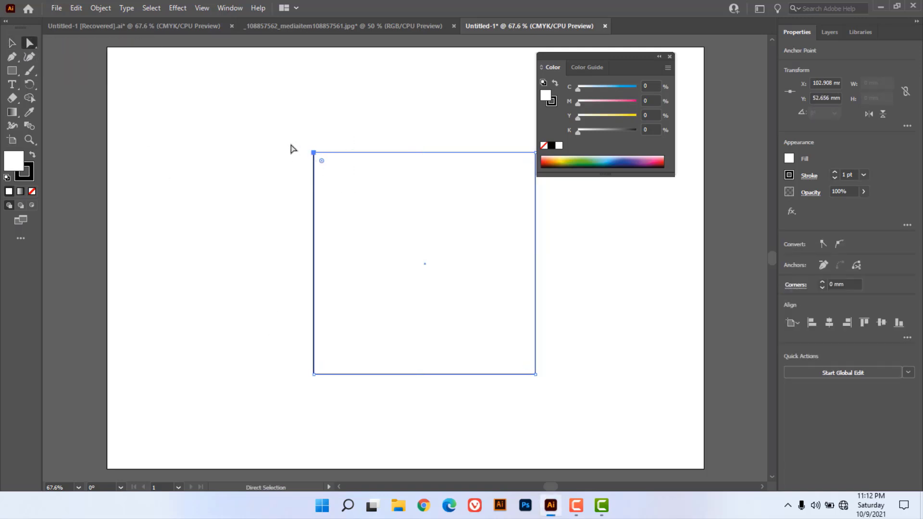
pyautogui.moveTo(322, 161); pyautogui.dragTo(428, 266)
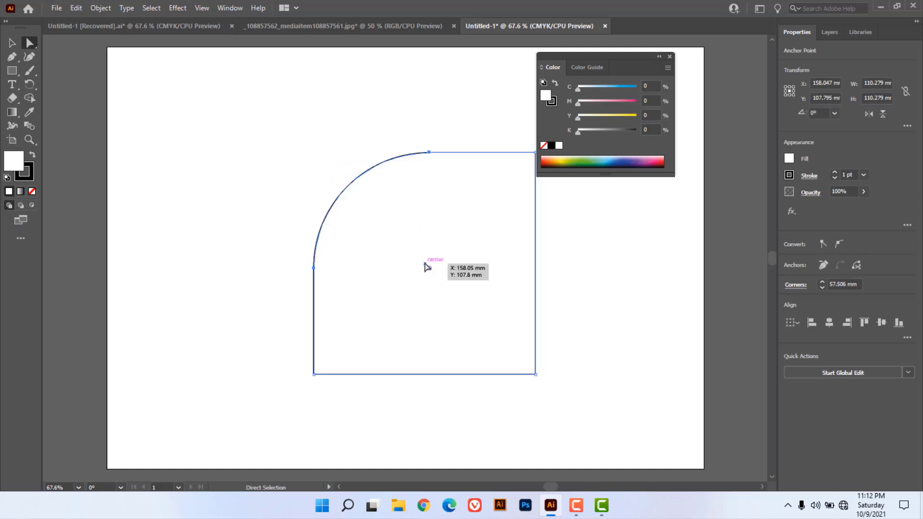
# Fill the shape with red using CMYK 0, 100, 100, 0 and round its bottom-right corner to a radius of about 59.4 mm.
pyautogui.moveTo(581, 118); pyautogui.dragTo(661, 117)
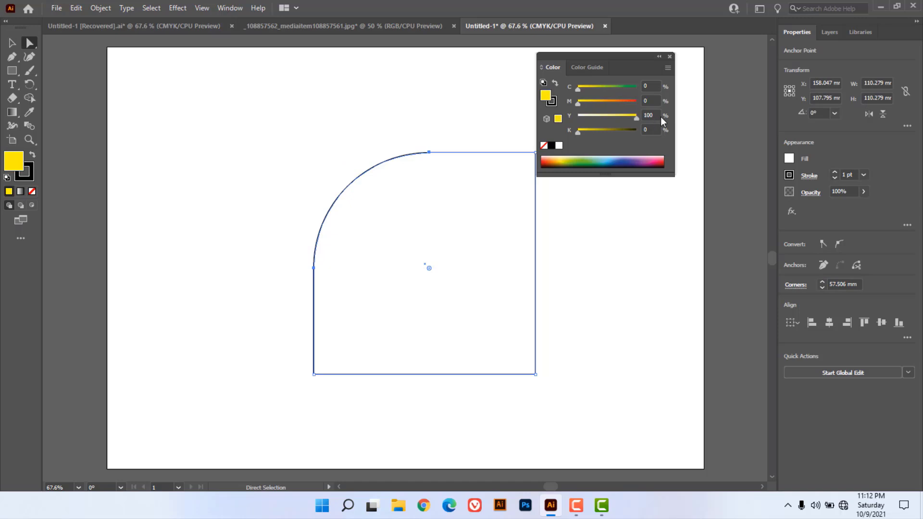
pyautogui.moveTo(578, 103); pyautogui.dragTo(640, 102)
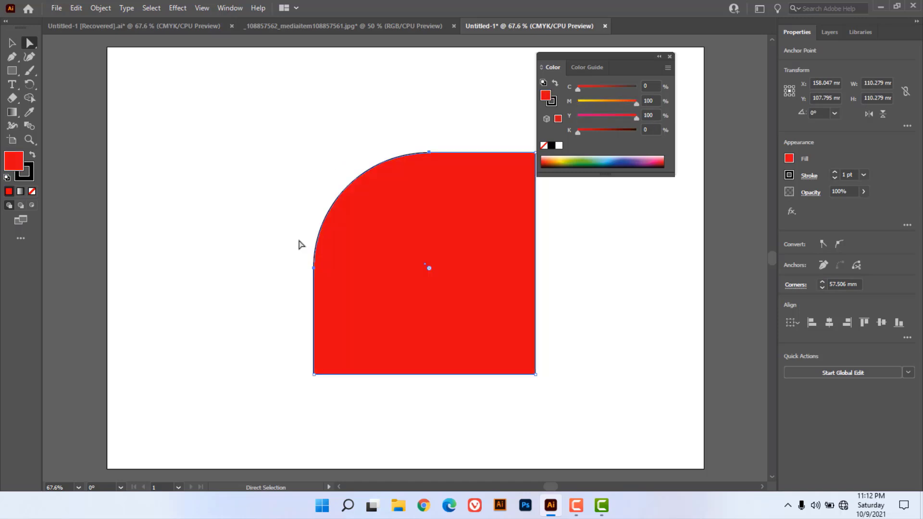
pyautogui.moveTo(564, 348)
pyautogui.mouseDown()
pyautogui.moveTo(508, 391)
pyautogui.moveTo(521, 396)
pyautogui.moveTo(448, 251)
pyautogui.mouseUp()
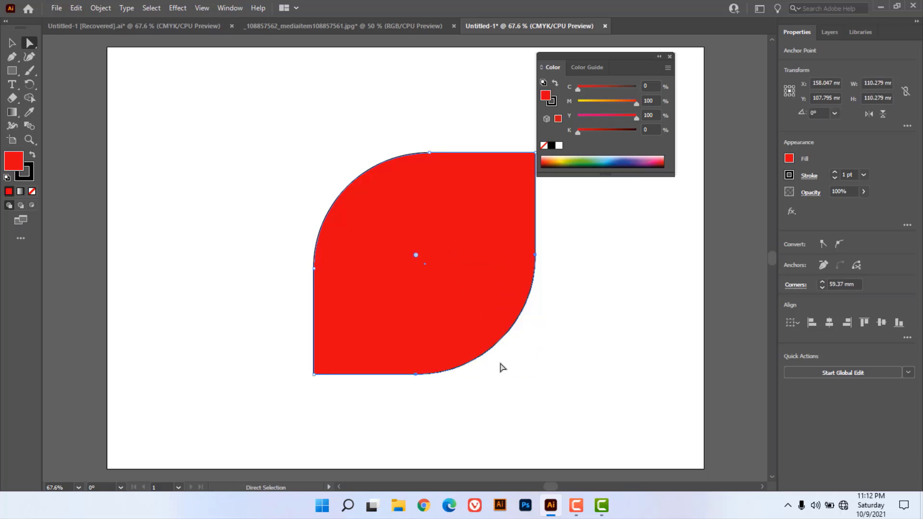
pyautogui.press('m')
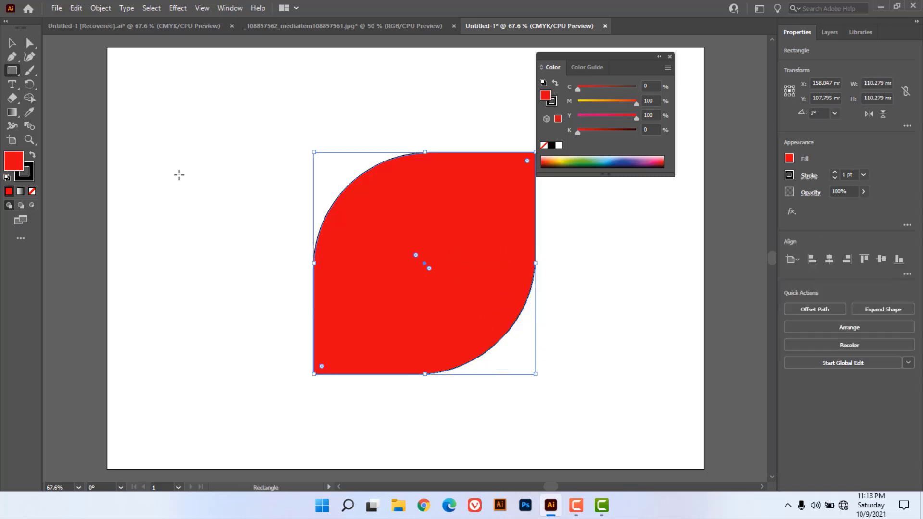
# Draw a red circle about 53 mm across with the Ellipse tool in the upper-left area of the artboard.
pyautogui.click(12, 71)
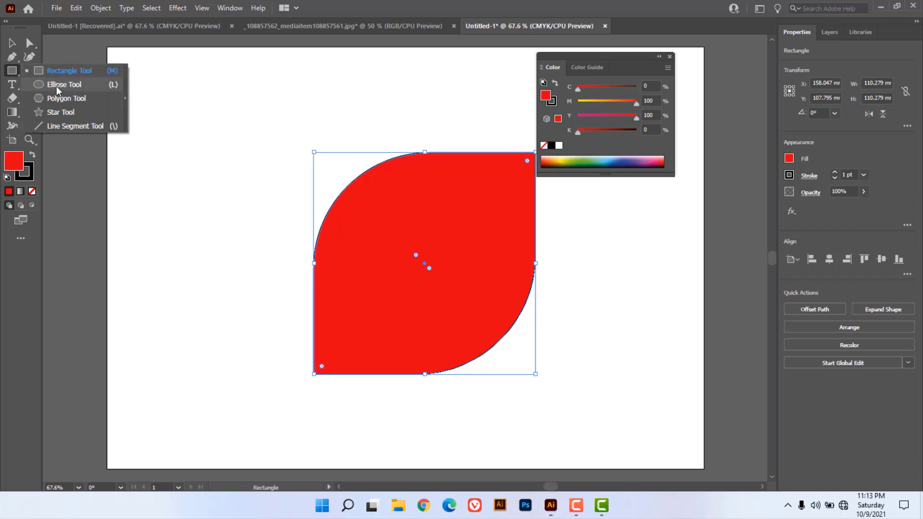
pyautogui.click(57, 85)
pyautogui.moveTo(191, 168)
pyautogui.mouseDown()
pyautogui.moveTo(280, 270)
pyautogui.moveTo(195, 154)
pyautogui.moveTo(301, 299)
pyautogui.moveTo(212, 178)
pyautogui.moveTo(278, 251)
pyautogui.moveTo(235, 188)
pyautogui.moveTo(279, 241)
pyautogui.moveTo(245, 186)
pyautogui.mouseUp()
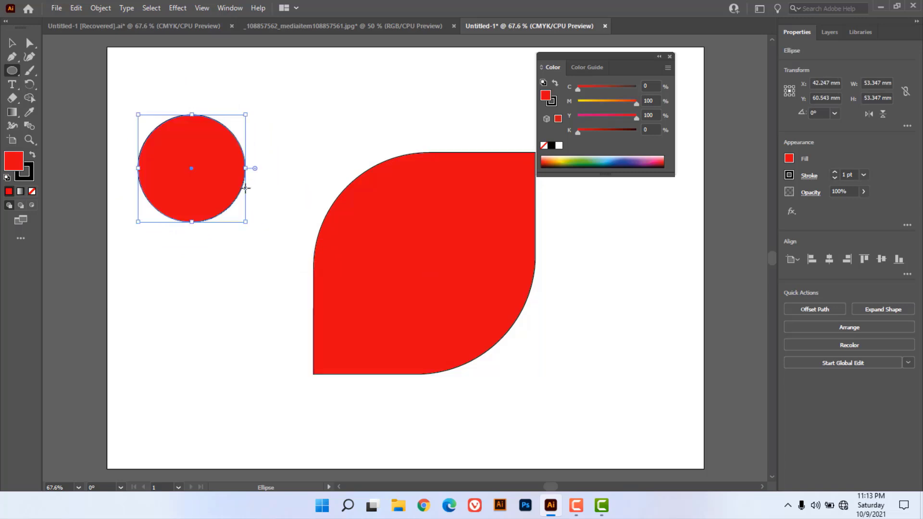
# Draw a slightly rotated hexagon about 47 mm wide below the circle with the Polygon tool.
pyautogui.click(12, 71)
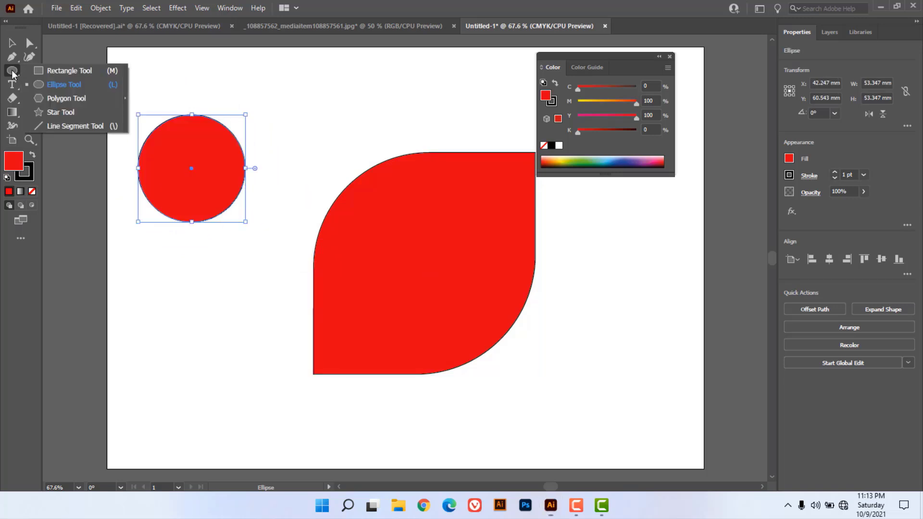
pyautogui.click(68, 100)
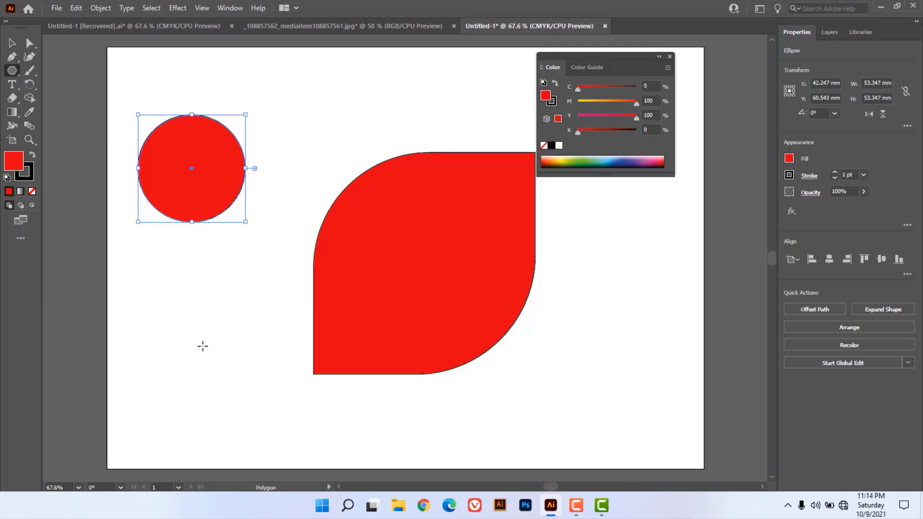
pyautogui.moveTo(202, 346); pyautogui.dragTo(188, 298)
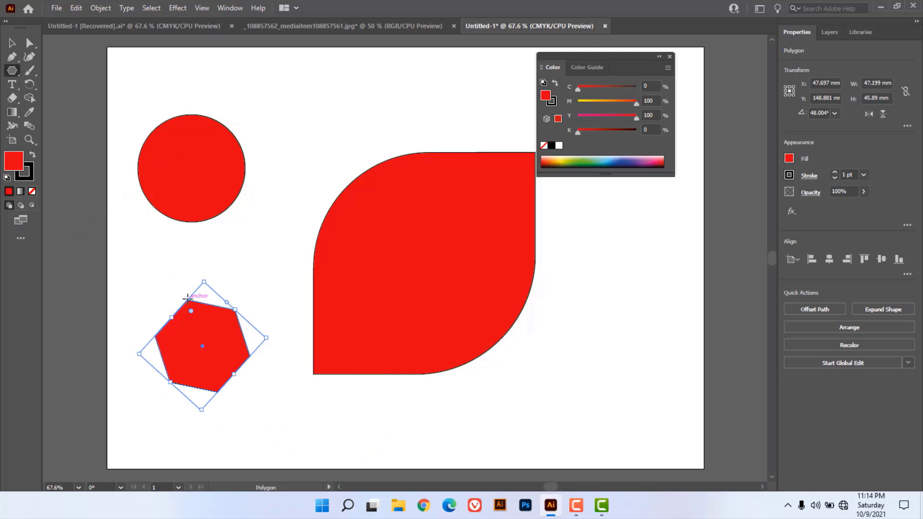
# Draw a tilted five-pointed star about 37 mm wide above and to the right of the circle.
pyautogui.rightClick(14, 72)
pyautogui.click(58, 113)
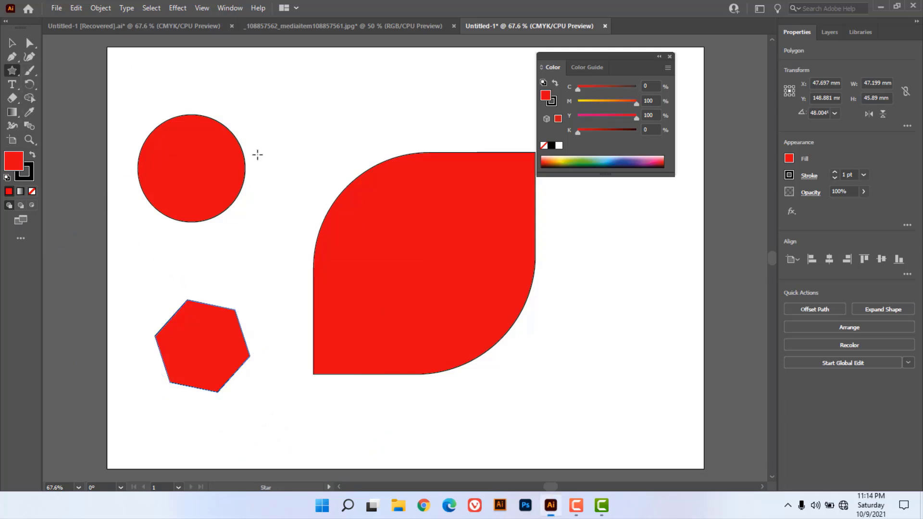
pyautogui.moveTo(290, 98); pyautogui.dragTo(320, 71)
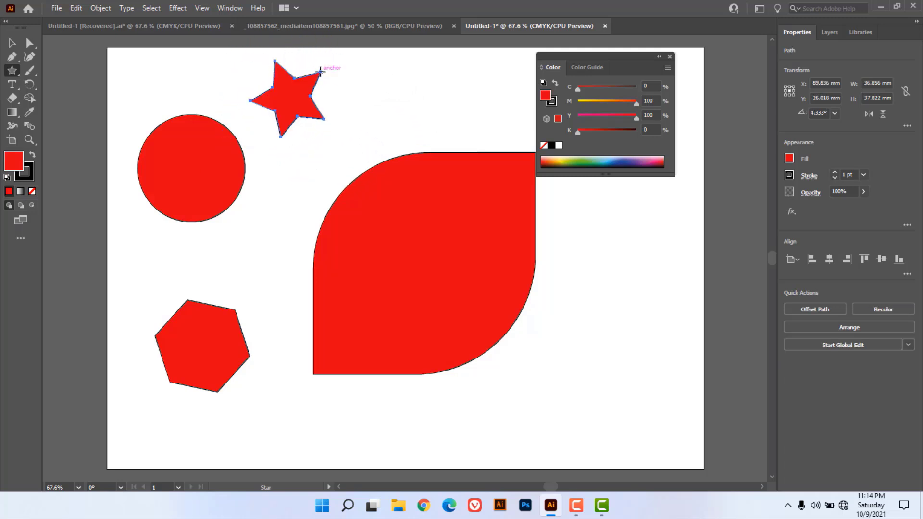
# Create a 400 mm line segment at 80° starting below the leaf shape, and undo it.
pyautogui.click(13, 72)
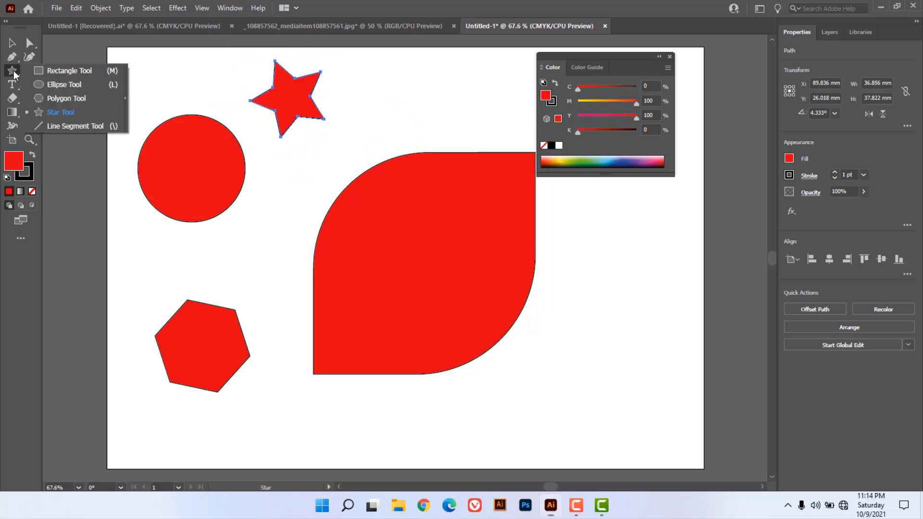
pyautogui.click(91, 127)
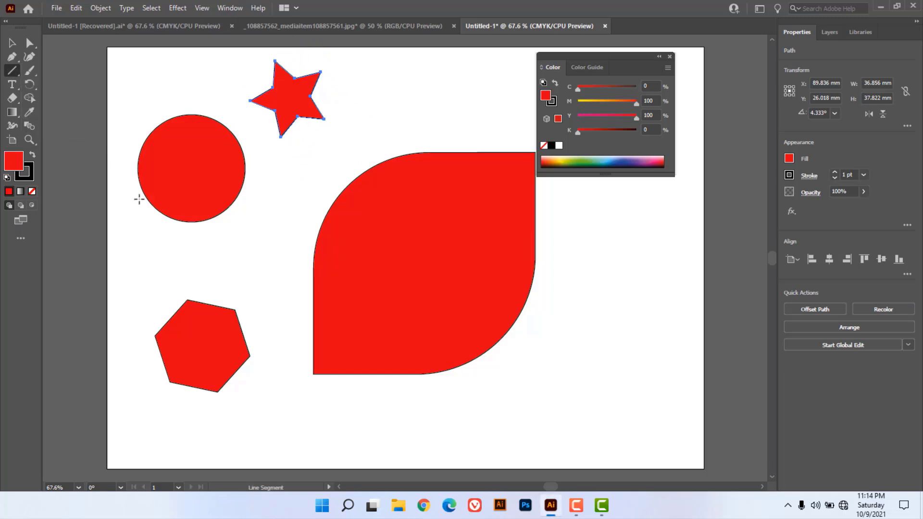
pyautogui.click(385, 430)
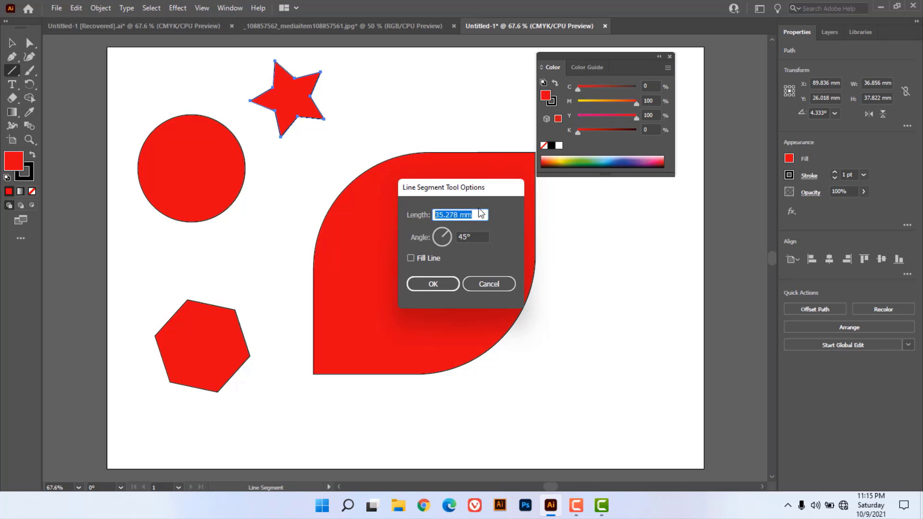
pyautogui.write('400')
pyautogui.press('Tab')
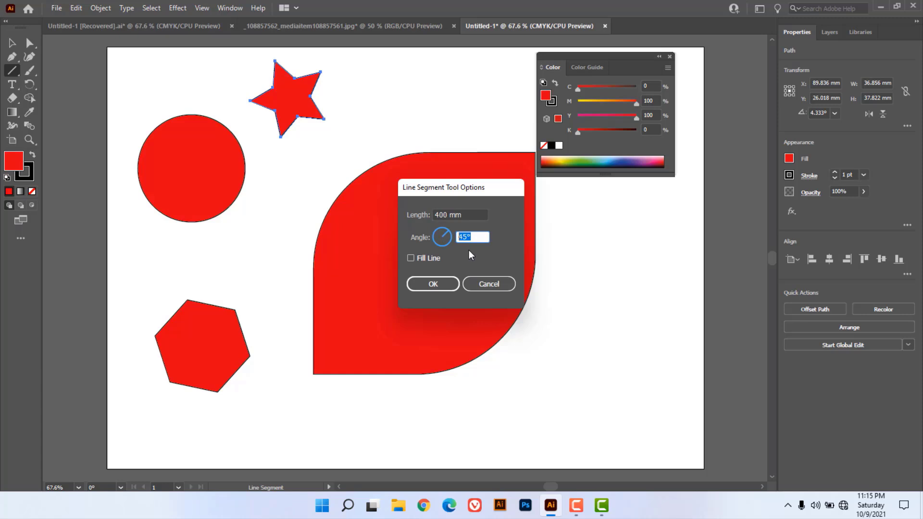
pyautogui.click(440, 285)
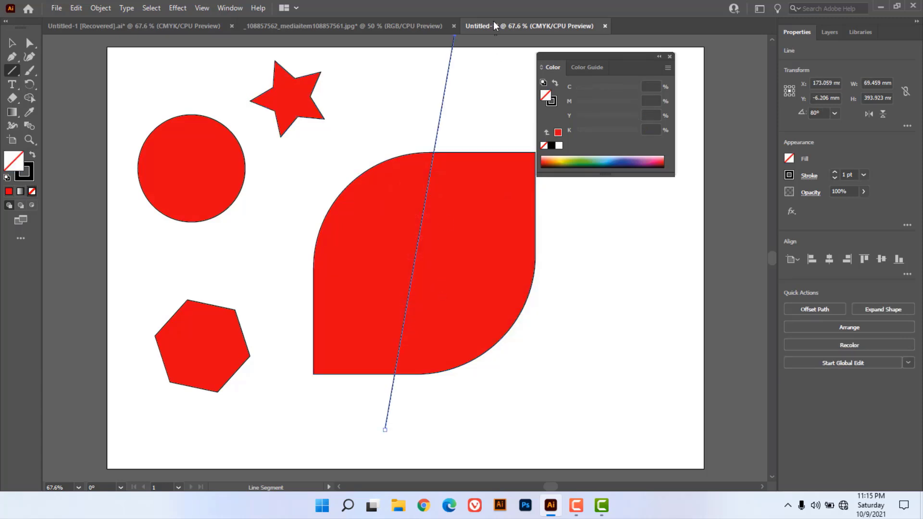
pyautogui.hotkey('ctrl', 'z')
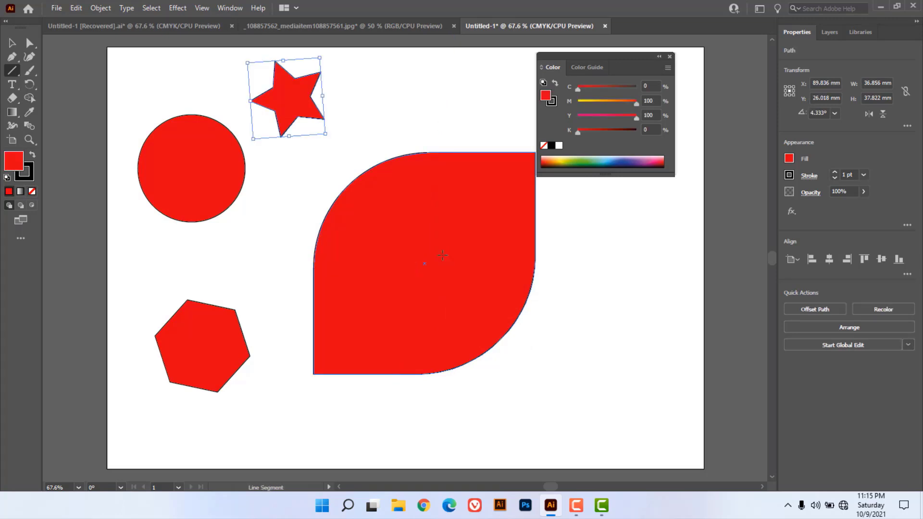
# Create a 400 mm line segment at 45° starting below the leaf shape's rounded corner, and undo it.
pyautogui.click(485, 413)
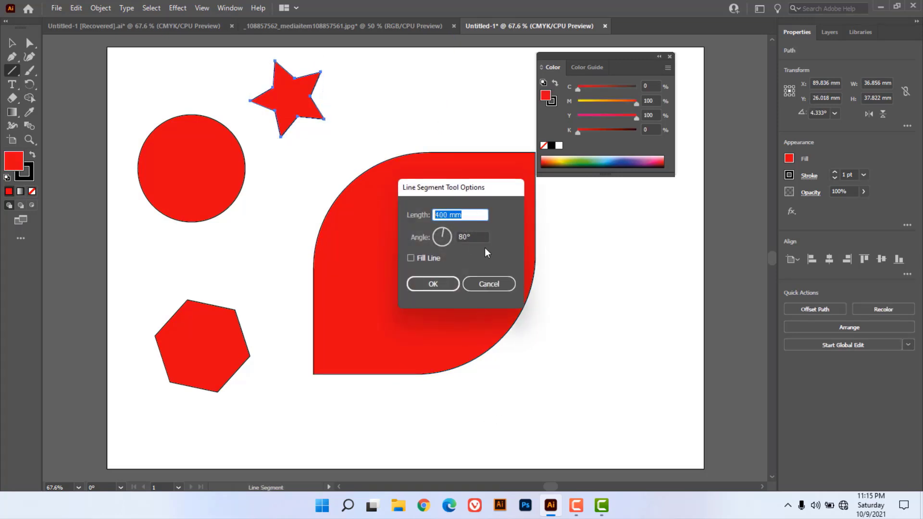
pyautogui.press('Tab')
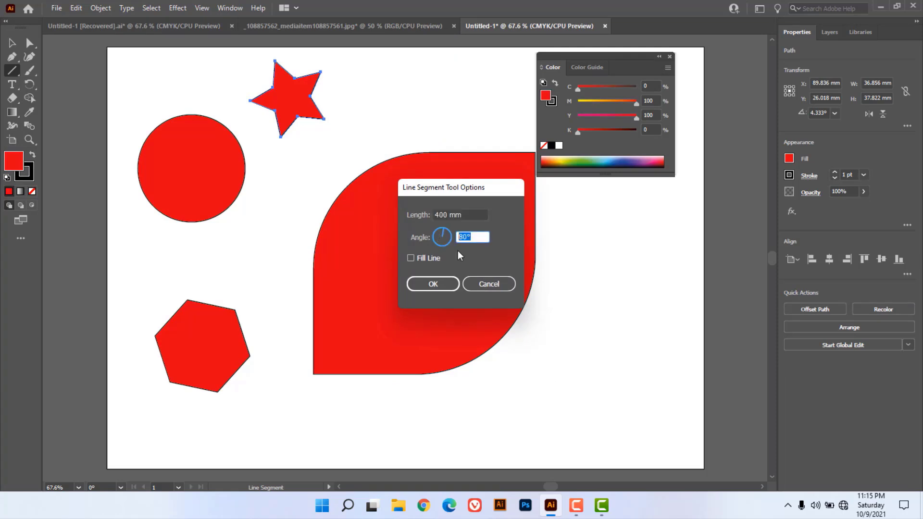
pyautogui.write('45')
pyautogui.click(435, 284)
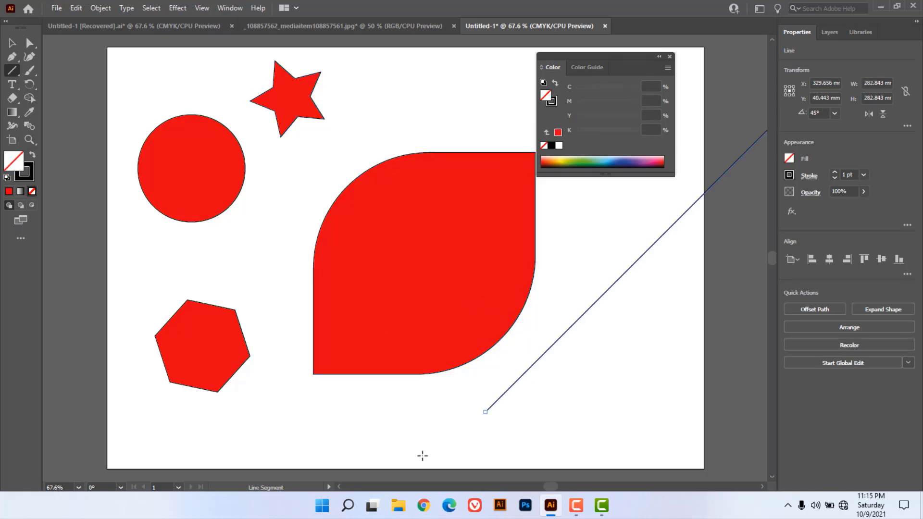
pyautogui.hotkey('ctrl', 'z')
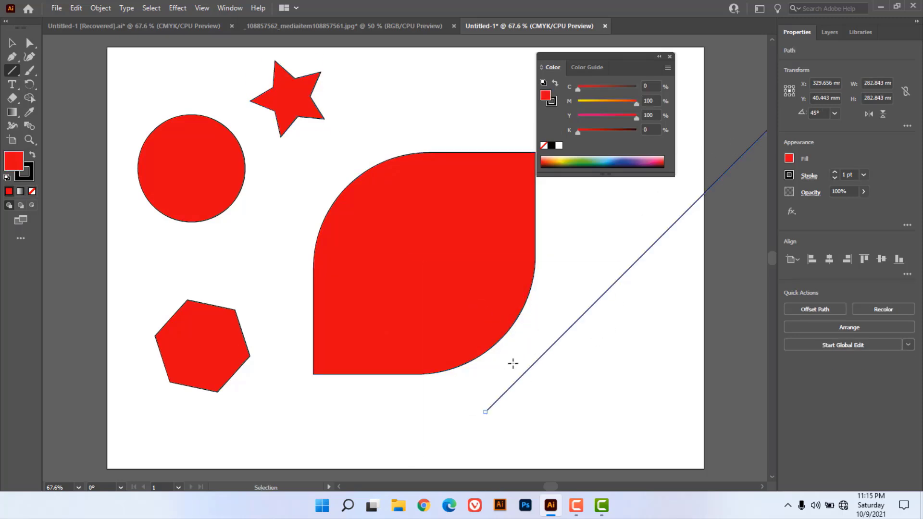
# Create a vertical 400 mm line segment at 90° near the leaf shape's lower-right corner, and undo it.
pyautogui.click(510, 396)
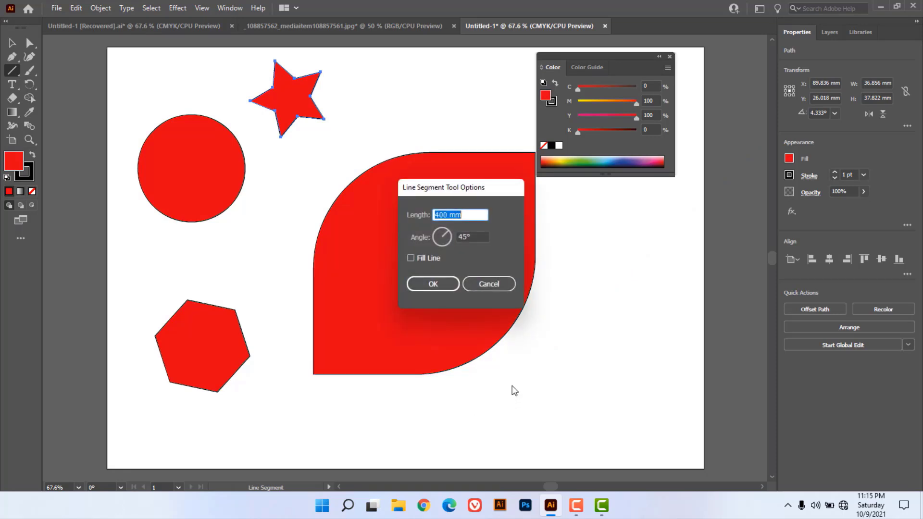
pyautogui.press('Tab')
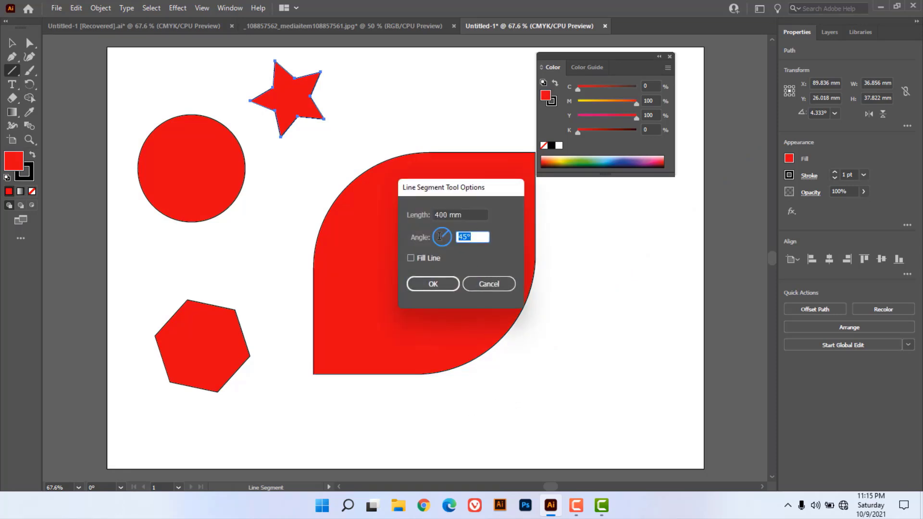
pyautogui.write('90')
pyautogui.click(435, 283)
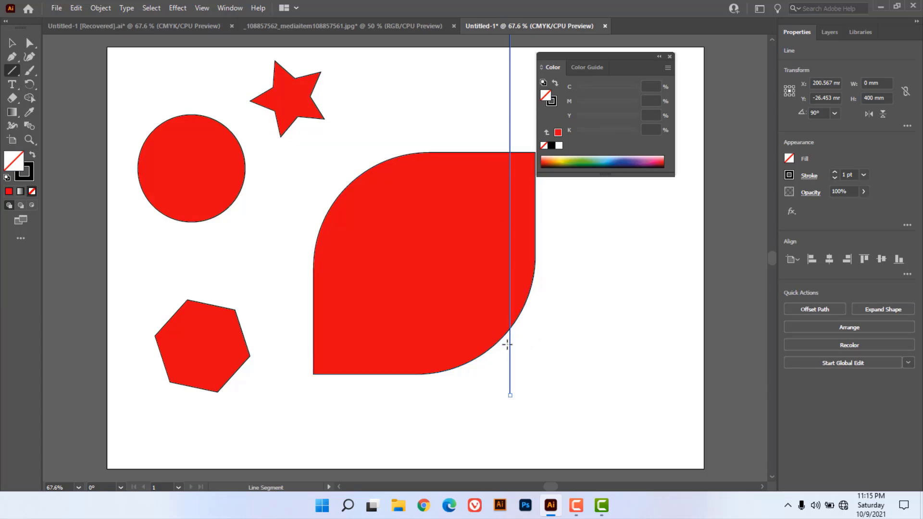
pyautogui.press('ctrl')
pyautogui.hotkey('ctrl', 'z')
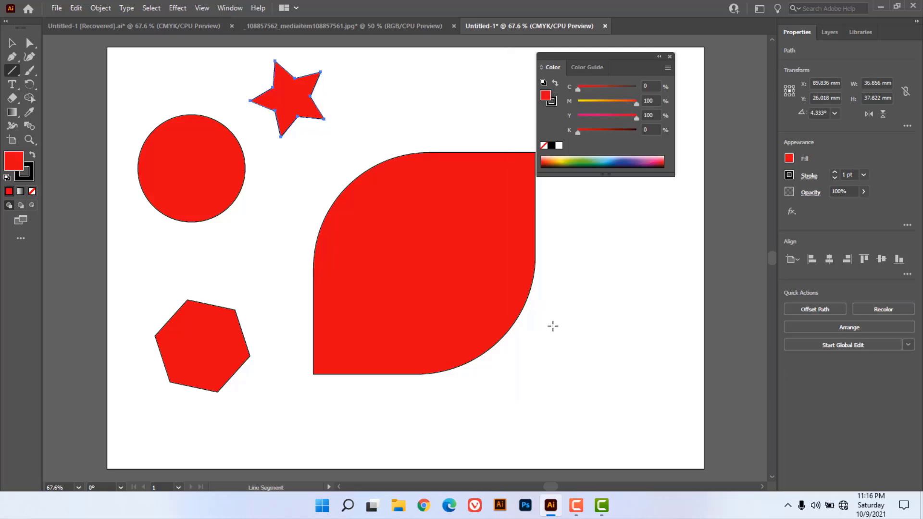
# Create a horizontal 400 mm line segment at 180° and move it across the artboard below the shapes.
pyautogui.click(521, 383)
pyautogui.press('Tab')
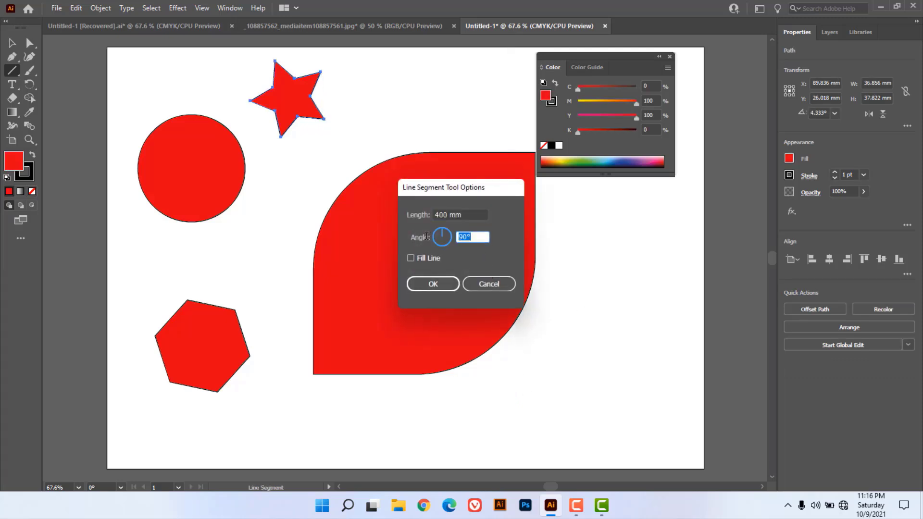
pyautogui.write('1')
pyautogui.click(434, 285)
pyautogui.press('v')
pyautogui.moveTo(272, 383); pyautogui.dragTo(538, 422)
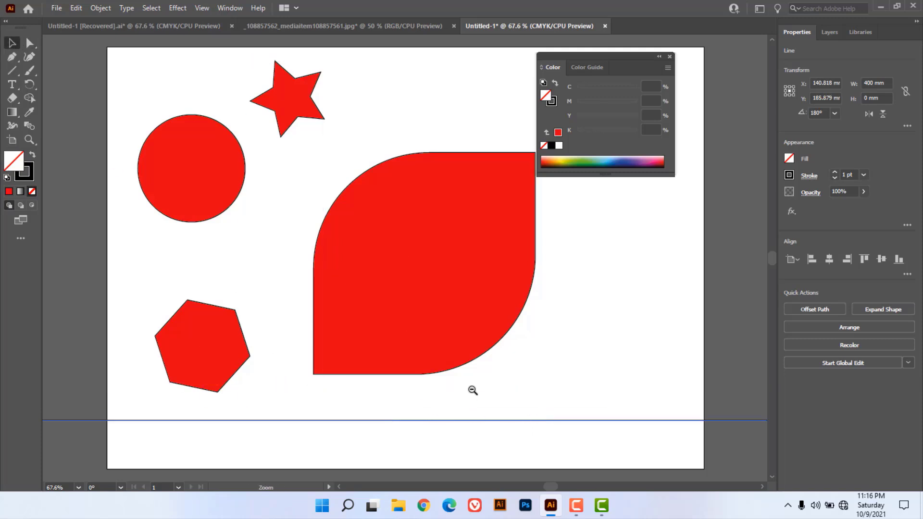
# Make the horizontal line's stroke dashed, trying a 15 pt dash and setting the dash to 35 pt.
pyautogui.scroll(1, 472, 389)
pyautogui.scroll(-2, 389, 321)
pyautogui.scroll(3, 388, 327)
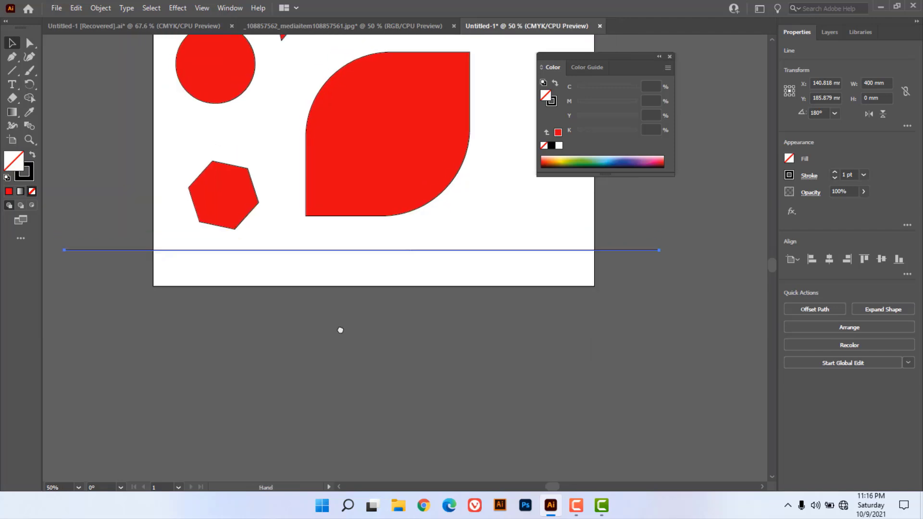
pyautogui.scroll(4, 427, 295)
pyautogui.press('\\')
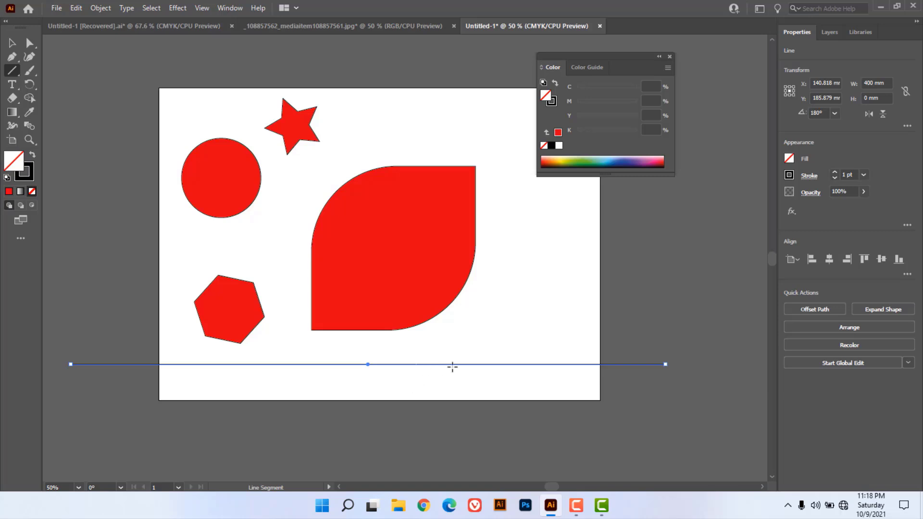
pyautogui.click(809, 176)
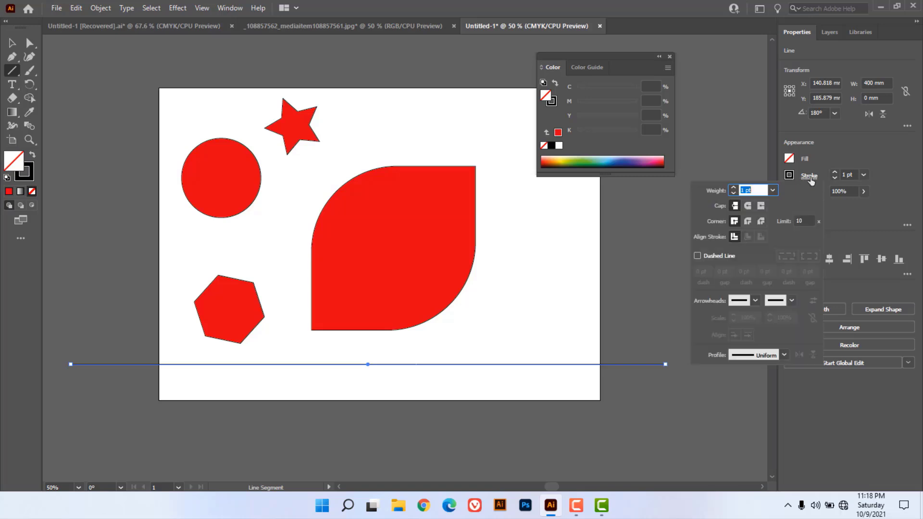
pyautogui.click(698, 257)
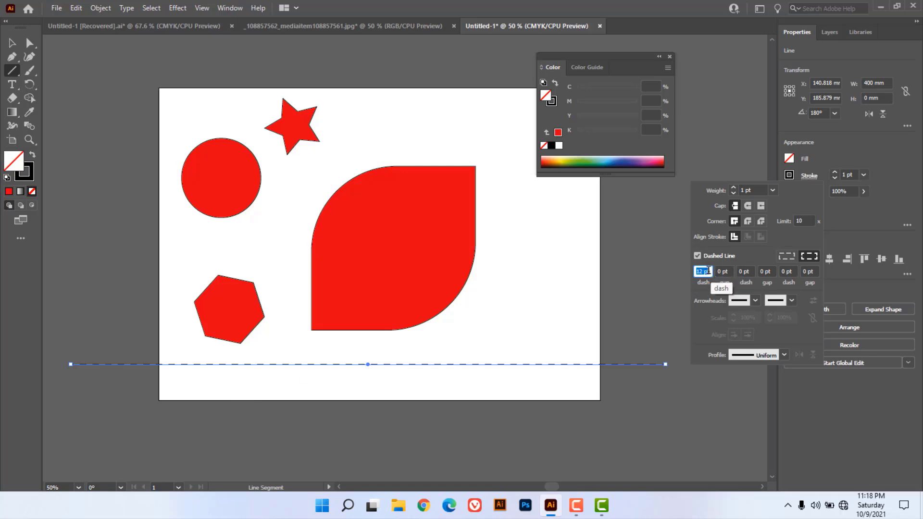
pyautogui.write('15')
pyautogui.press('Return')
pyautogui.write('35')
pyautogui.press('Return')
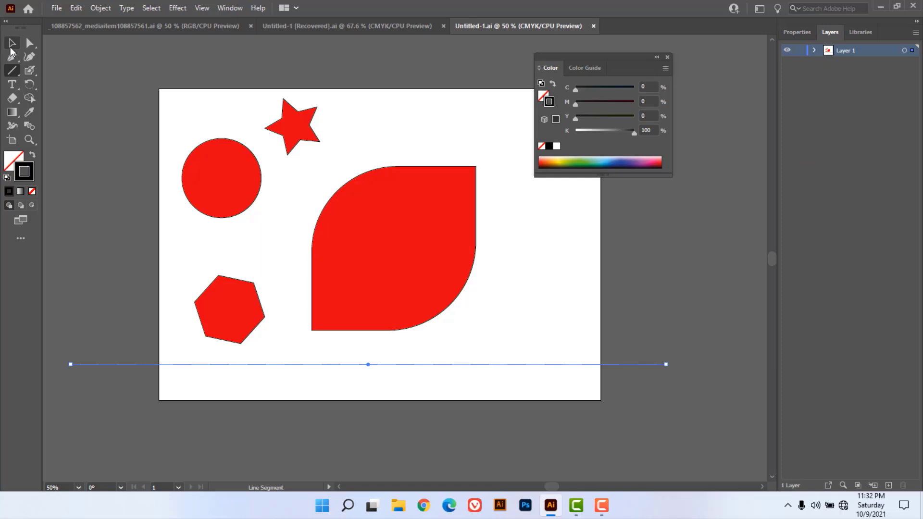
# Select the circle, star, hexagon, leaf shape and dashed line together and delete them.
pyautogui.click(12, 44)
pyautogui.moveTo(205, 155); pyautogui.dragTo(584, 384)
pyautogui.moveTo(679, 408); pyautogui.dragTo(678, 404)
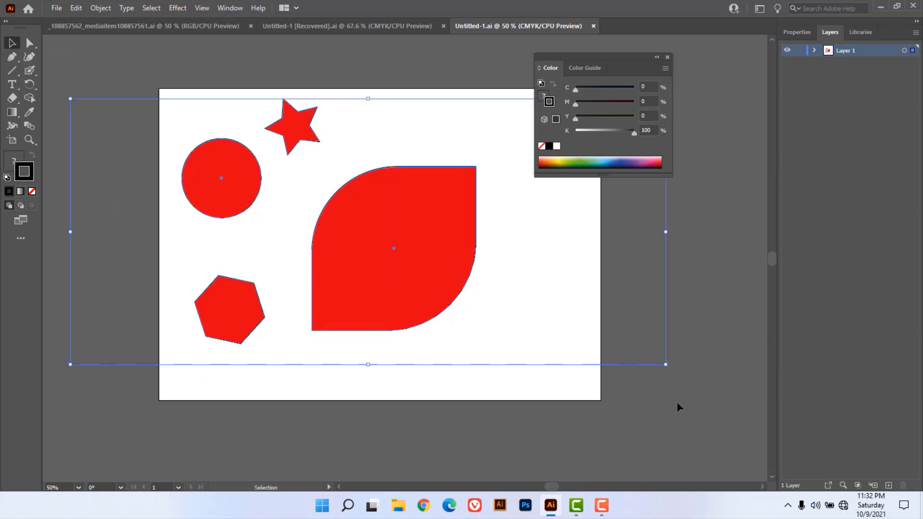
pyautogui.press('Delete')
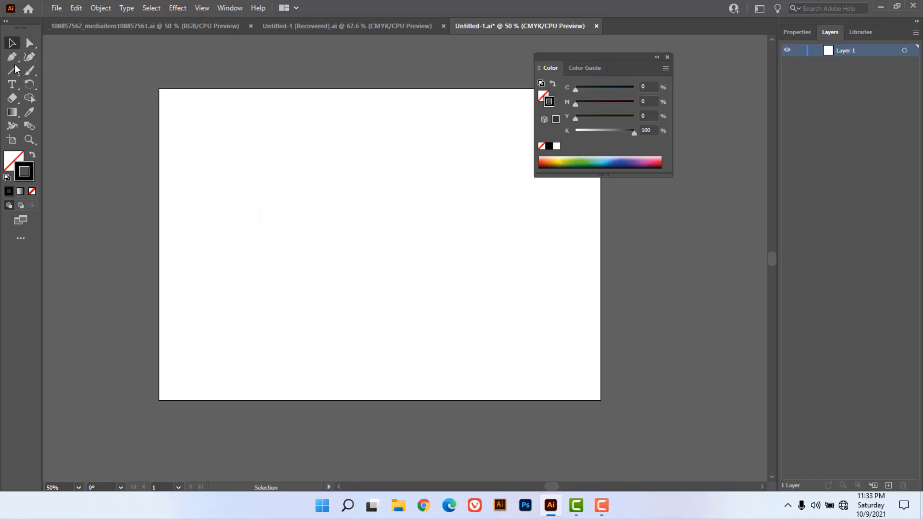
# Paint a slanted handwritten signature with an underline on the upper-left part of the artboard using the Paintbrush tool.
pyautogui.moveTo(30, 69); pyautogui.dragTo(74, 73)
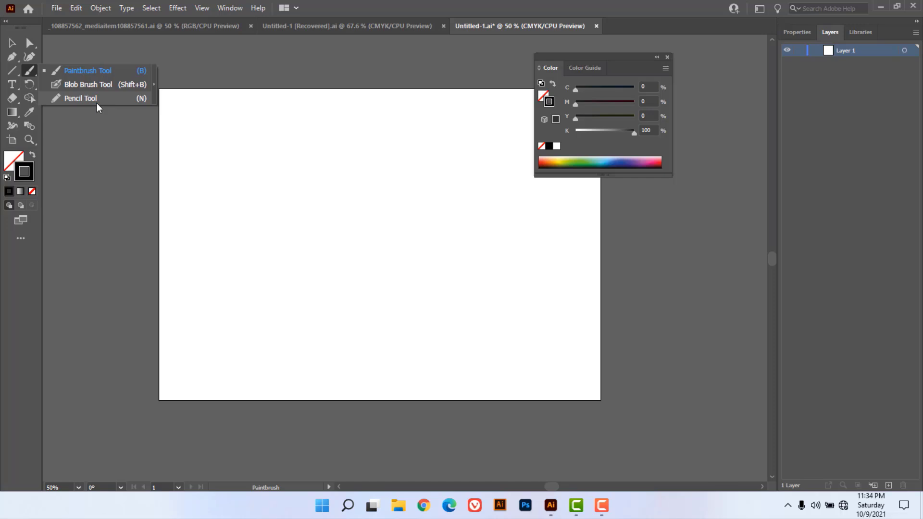
pyautogui.click(99, 72)
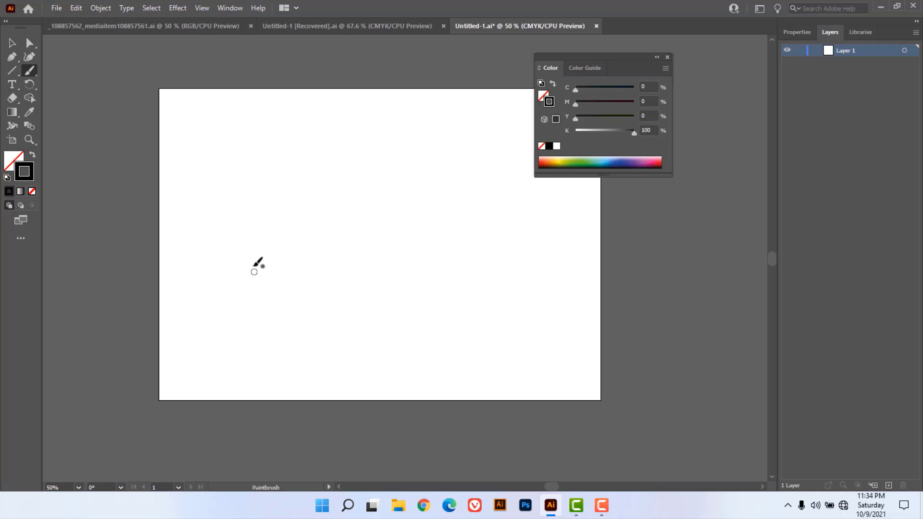
pyautogui.moveTo(287, 321)
pyautogui.mouseDown()
pyautogui.moveTo(274, 157)
pyautogui.moveTo(292, 261)
pyautogui.moveTo(300, 231)
pyautogui.moveTo(312, 243)
pyautogui.moveTo(315, 224)
pyautogui.moveTo(328, 225)
pyautogui.moveTo(350, 189)
pyautogui.moveTo(399, 154)
pyautogui.mouseUp()
pyautogui.moveTo(294, 290); pyautogui.dragTo(444, 171)
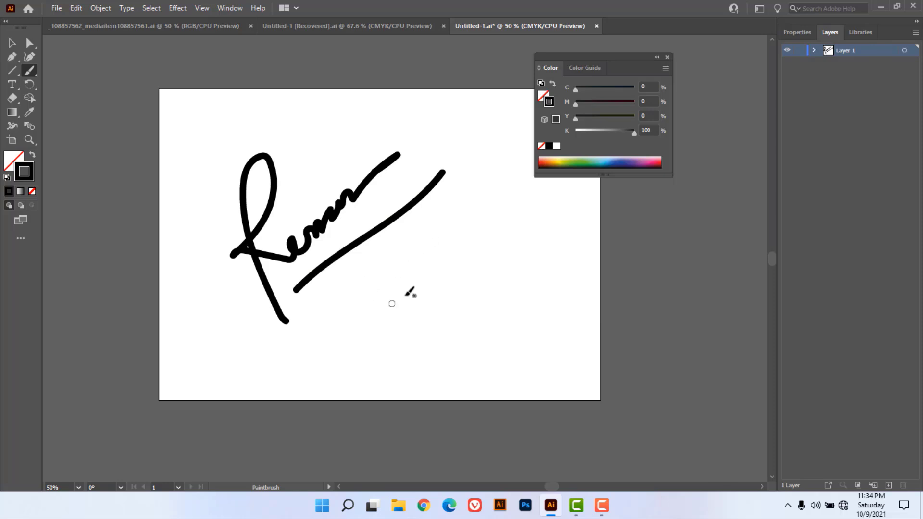
# Paint a second, smaller handwritten signature with an underline to the lower right of the first one.
pyautogui.moveTo(391, 253)
pyautogui.mouseDown()
pyautogui.moveTo(395, 300)
pyautogui.moveTo(429, 292)
pyautogui.mouseUp()
pyautogui.moveTo(377, 309)
pyautogui.mouseDown()
pyautogui.moveTo(450, 248)
pyautogui.moveTo(450, 281)
pyautogui.mouseUp()
pyautogui.moveTo(401, 329); pyautogui.dragTo(549, 208)
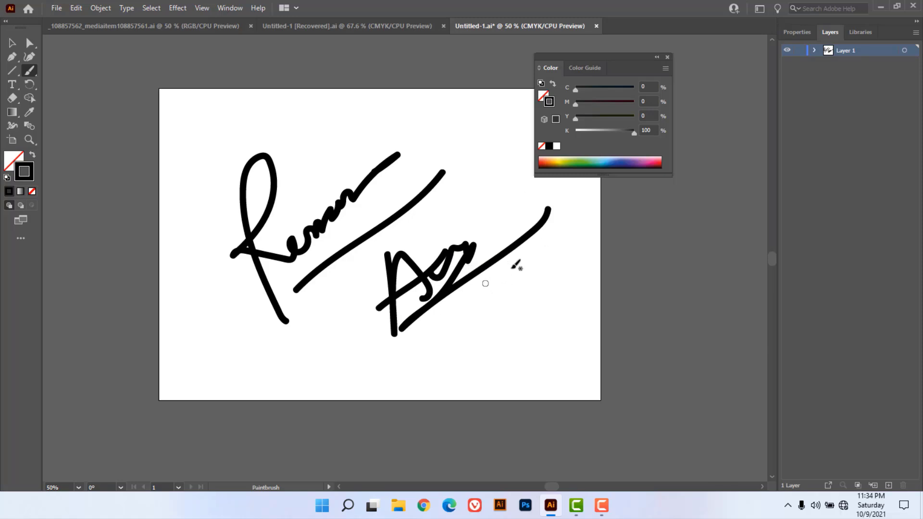
# Select the second, smaller signature with its underline and set its stroke colour to red with M 100 and Y 100.
pyautogui.moveTo(631, 131)
pyautogui.mouseDown()
pyautogui.moveTo(560, 132)
pyautogui.moveTo(642, 117)
pyautogui.mouseUp()
pyautogui.click(12, 43)
pyautogui.click(439, 275)
pyautogui.moveTo(505, 333); pyautogui.dragTo(401, 248)
pyautogui.moveTo(576, 117)
pyautogui.mouseDown()
pyautogui.moveTo(634, 118)
pyautogui.moveTo(575, 131)
pyautogui.moveTo(641, 104)
pyautogui.mouseUp()
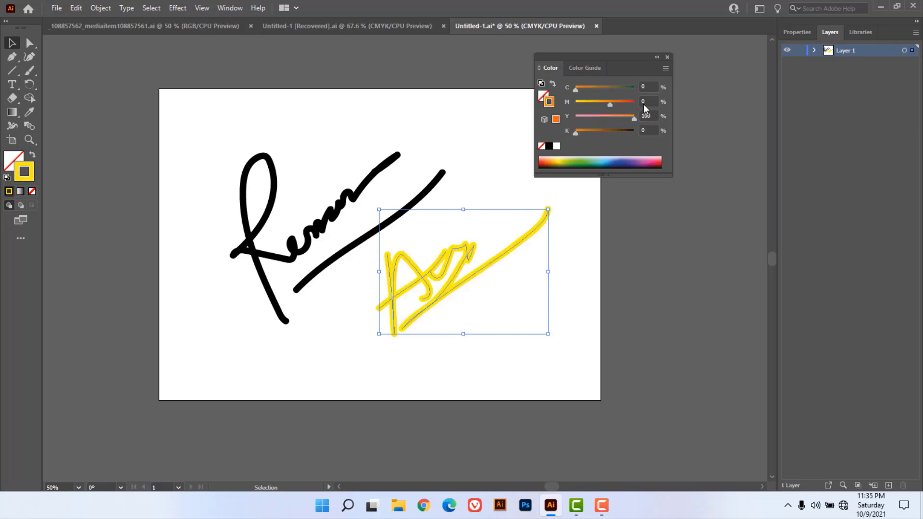
pyautogui.click(434, 355)
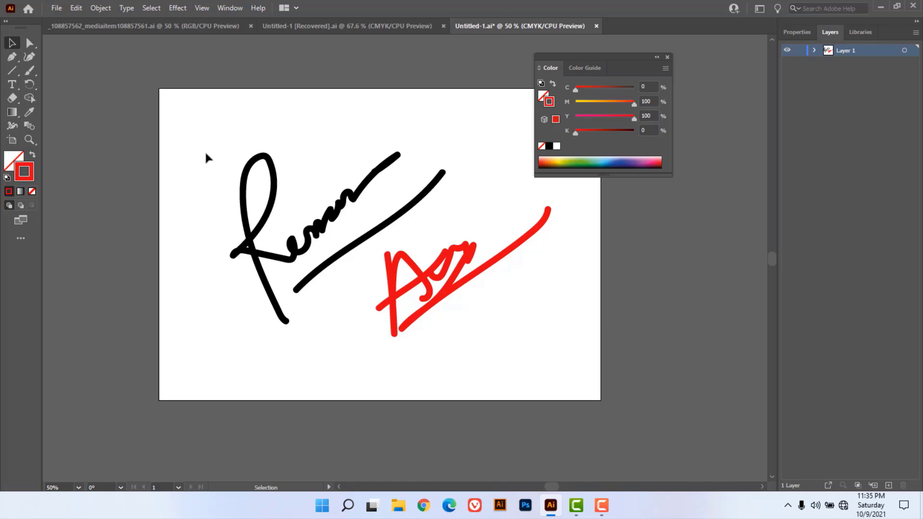
# Paint a red looping scribble above the first signature and a five-petal flower at the artboard's lower right with the Paintbrush tool.
pyautogui.click(28, 69)
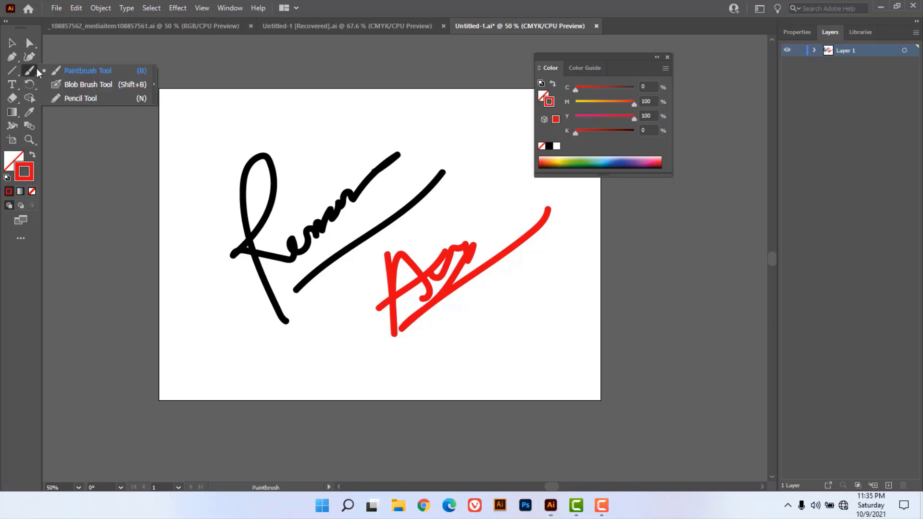
pyautogui.click(83, 73)
pyautogui.click(543, 96)
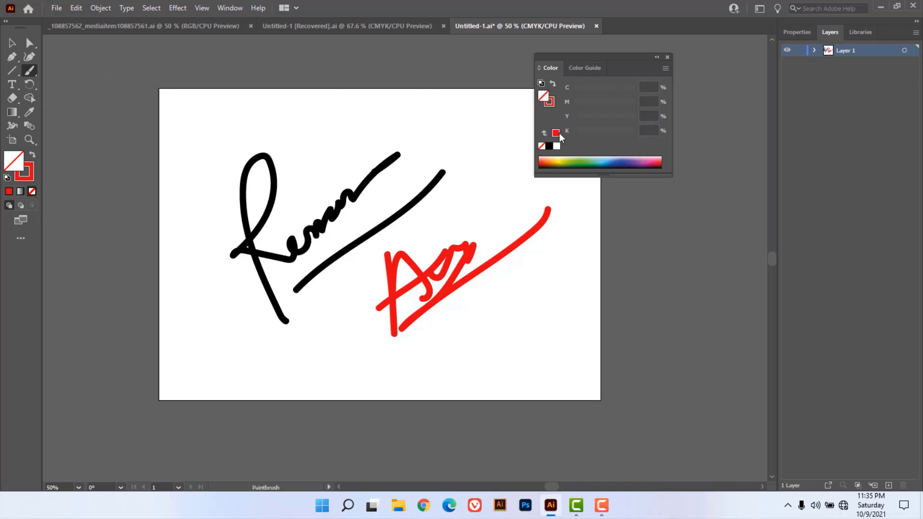
pyautogui.click(582, 160)
pyautogui.moveTo(339, 128)
pyautogui.mouseDown()
pyautogui.moveTo(367, 113)
pyautogui.moveTo(456, 119)
pyautogui.moveTo(493, 144)
pyautogui.mouseUp()
pyautogui.click(553, 105)
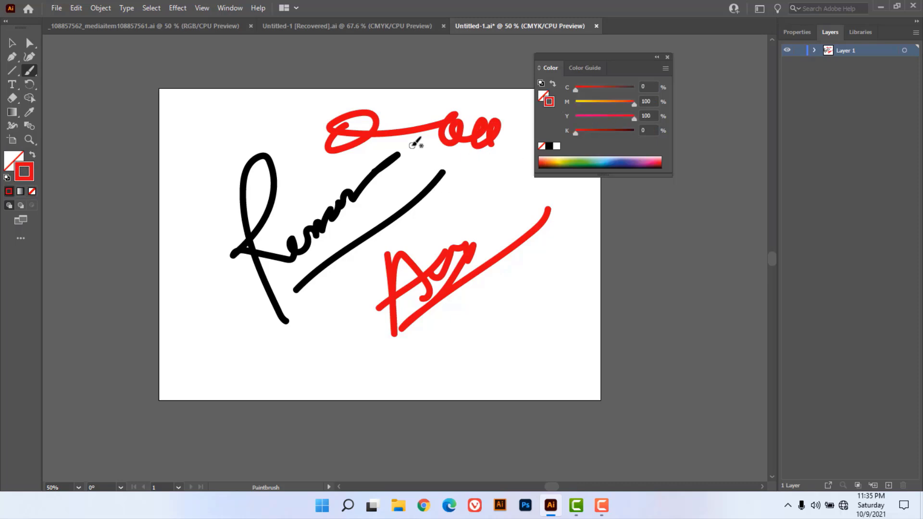
pyautogui.moveTo(506, 358)
pyautogui.mouseDown()
pyautogui.moveTo(519, 315)
pyautogui.moveTo(536, 319)
pyautogui.moveTo(521, 353)
pyautogui.moveTo(551, 331)
pyautogui.moveTo(557, 364)
pyautogui.moveTo(519, 358)
pyautogui.moveTo(553, 387)
pyautogui.moveTo(541, 403)
pyautogui.moveTo(513, 361)
pyautogui.moveTo(514, 399)
pyautogui.moveTo(493, 417)
pyautogui.moveTo(478, 383)
pyautogui.moveTo(510, 359)
pyautogui.moveTo(458, 366)
pyautogui.moveTo(466, 326)
pyautogui.moveTo(501, 334)
pyautogui.moveTo(510, 355)
pyautogui.mouseUp()
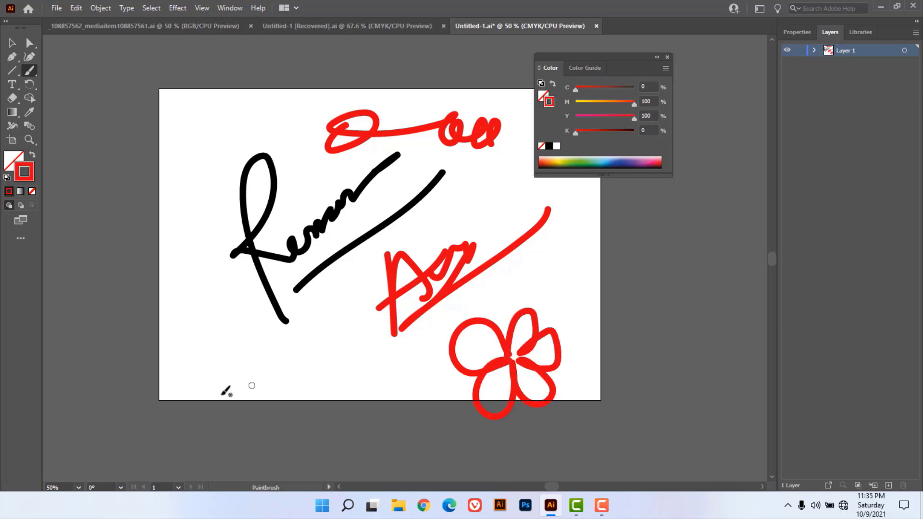
# Paint a red fish with fins, tail, eye and scale marks at the artboard's lower left.
pyautogui.moveTo(186, 397)
pyautogui.mouseDown()
pyautogui.moveTo(315, 341)
pyautogui.moveTo(358, 365)
pyautogui.mouseUp()
pyautogui.moveTo(182, 399)
pyautogui.mouseDown()
pyautogui.moveTo(199, 412)
pyautogui.moveTo(342, 318)
pyautogui.moveTo(339, 333)
pyautogui.moveTo(357, 365)
pyautogui.mouseUp()
pyautogui.moveTo(227, 376)
pyautogui.mouseDown()
pyautogui.moveTo(237, 373)
pyautogui.moveTo(210, 396)
pyautogui.moveTo(212, 382)
pyautogui.moveTo(211, 397)
pyautogui.mouseUp()
pyautogui.click(246, 367)
pyautogui.moveTo(247, 373)
pyautogui.mouseDown()
pyautogui.moveTo(249, 385)
pyautogui.moveTo(272, 370)
pyautogui.moveTo(252, 338)
pyautogui.moveTo(265, 351)
pyautogui.mouseUp()
pyautogui.moveTo(268, 383)
pyautogui.mouseDown()
pyautogui.moveTo(290, 381)
pyautogui.moveTo(287, 366)
pyautogui.mouseUp()
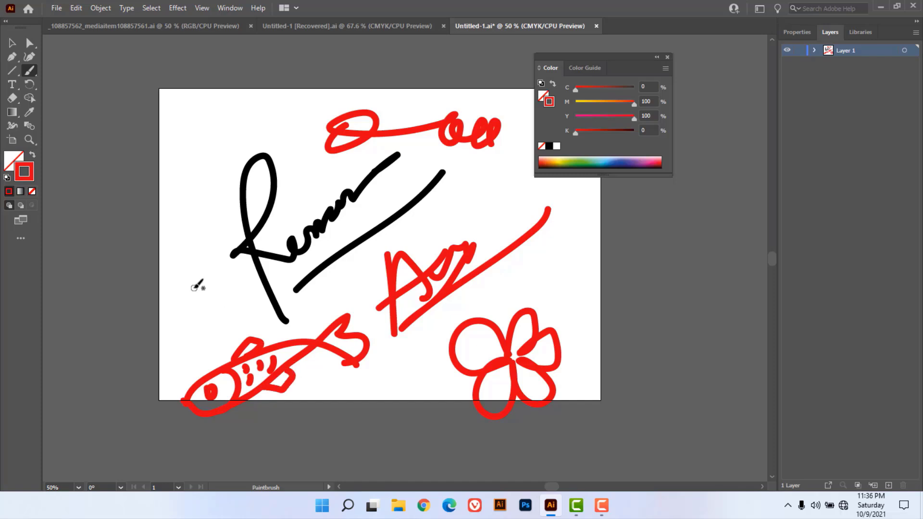
# Activate the Blob Brush tool and open the Illustrator file AI logo from the Adobe Illustrator Tutorial folder.
pyautogui.click(30, 73)
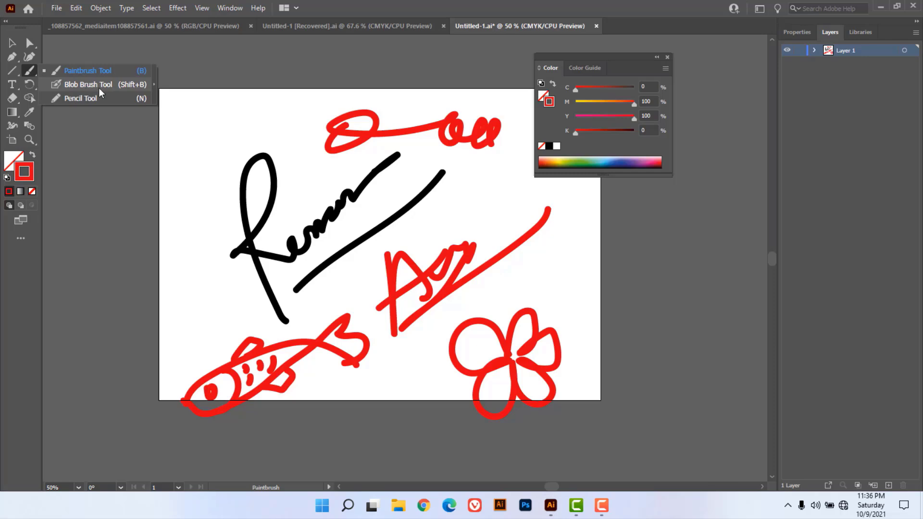
pyautogui.click(120, 87)
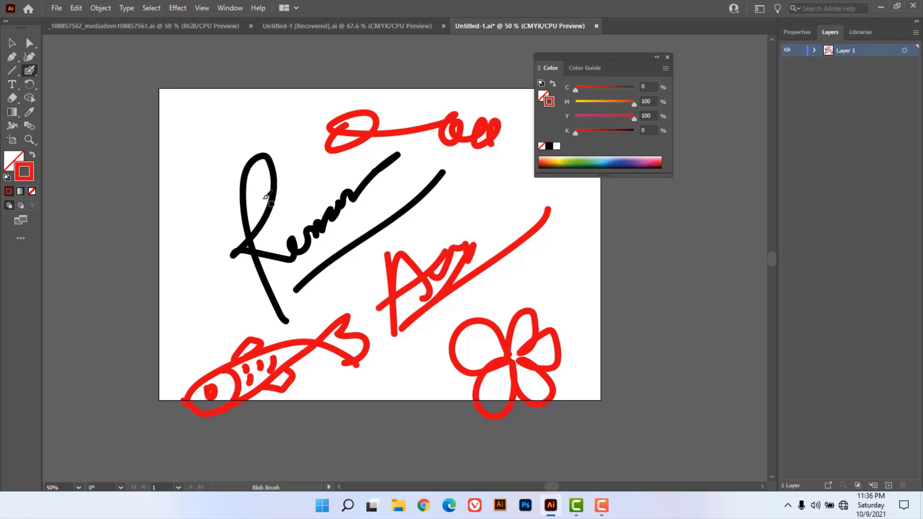
pyautogui.click(56, 8)
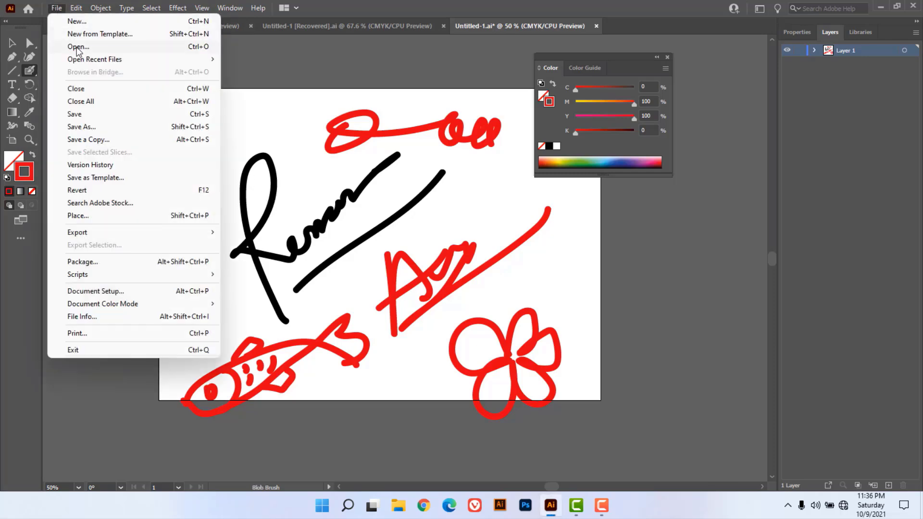
pyautogui.click(78, 46)
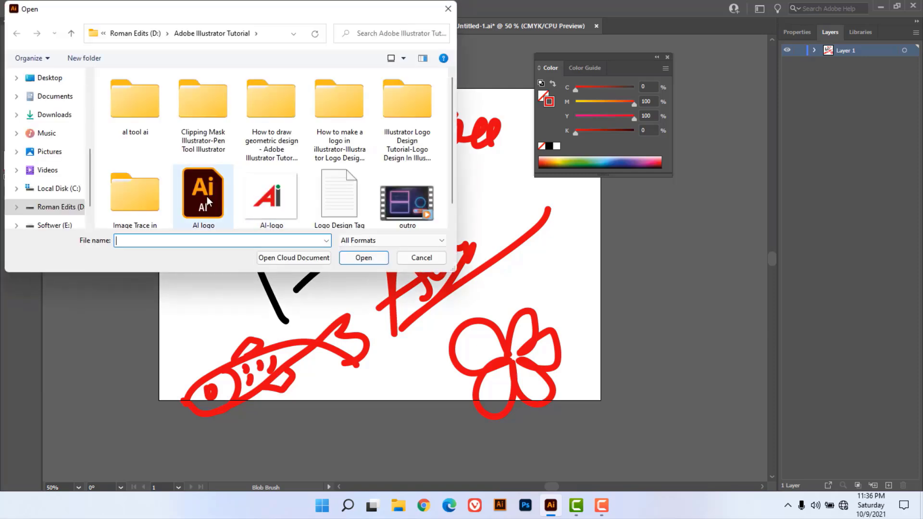
pyautogui.click(210, 203)
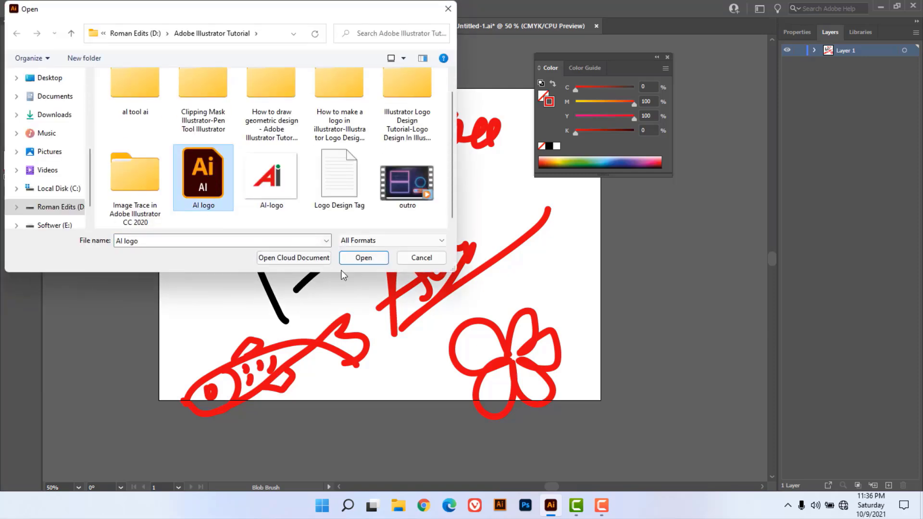
pyautogui.click(363, 259)
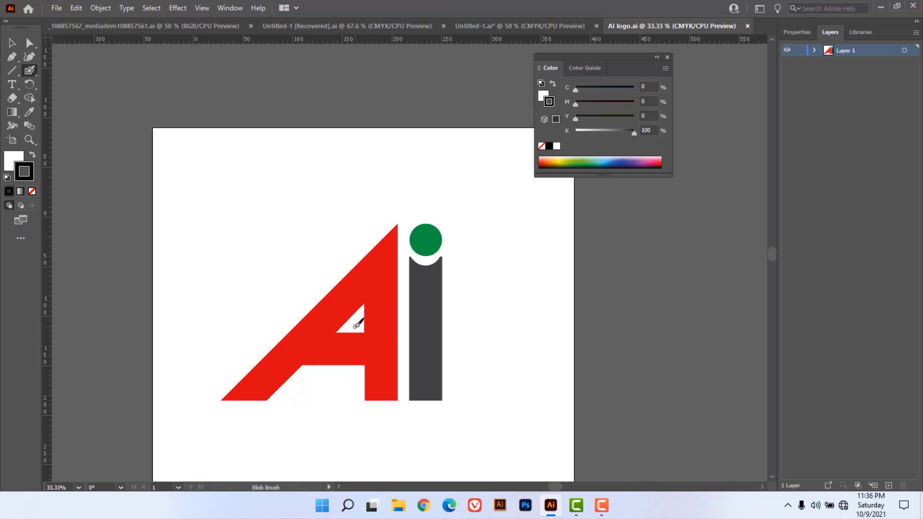
# Keep the Blob Brush tool active, expand Layer 1 and add a new layer above it.
pyautogui.click(30, 71)
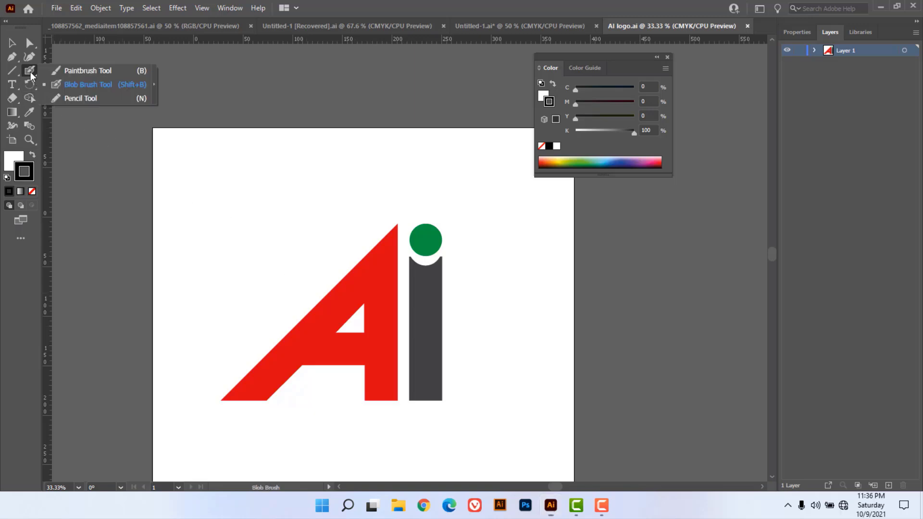
pyautogui.click(105, 88)
pyautogui.click(815, 50)
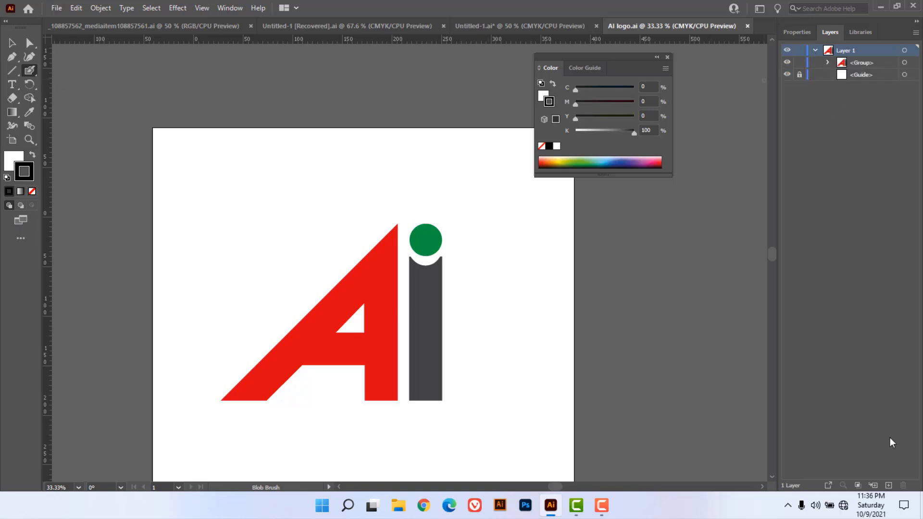
pyautogui.click(888, 485)
pyautogui.press('x')
# Set the stroke to yellow with Y 100 and K 0, and paint over the triangular hole of the letter A.
pyautogui.click(554, 104)
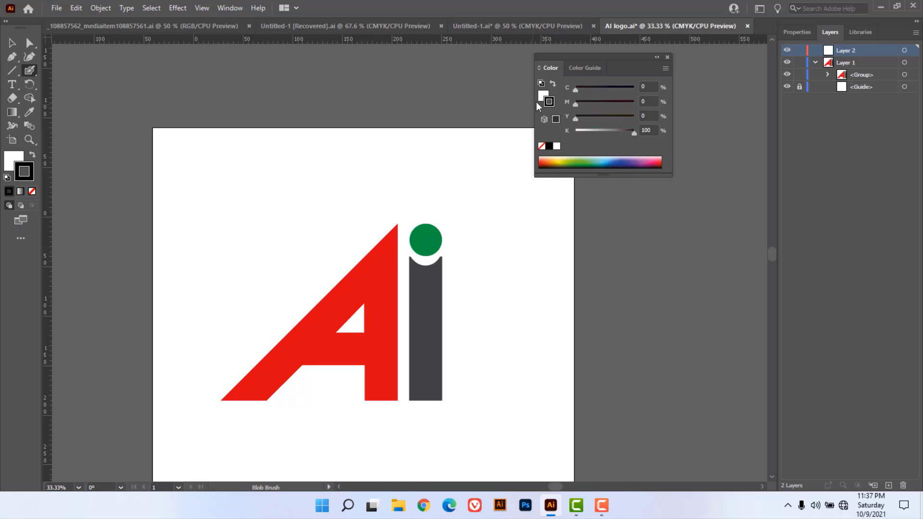
pyautogui.moveTo(634, 136); pyautogui.dragTo(552, 137)
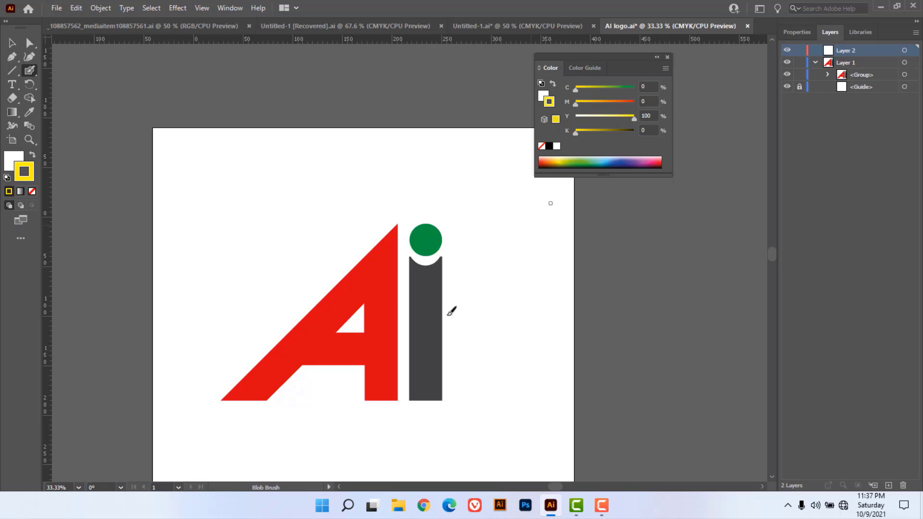
pyautogui.moveTo(364, 305)
pyautogui.mouseDown()
pyautogui.moveTo(343, 332)
pyautogui.moveTo(355, 309)
pyautogui.moveTo(361, 334)
pyautogui.moveTo(348, 335)
pyautogui.moveTo(359, 309)
pyautogui.moveTo(352, 336)
pyautogui.moveTo(338, 299)
pyautogui.moveTo(361, 310)
pyautogui.moveTo(351, 336)
pyautogui.moveTo(365, 300)
pyautogui.moveTo(352, 320)
pyautogui.moveTo(361, 337)
pyautogui.moveTo(363, 312)
pyautogui.mouseUp()
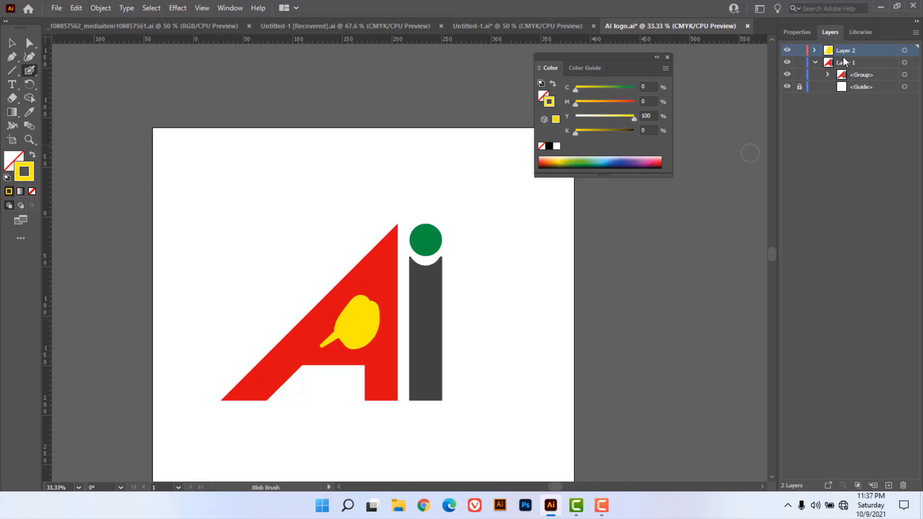
# Move the yellow blob from Layer 2 beneath the logo group in Layer 1, and paint a yellow dot inside the green circle.
pyautogui.click(814, 50)
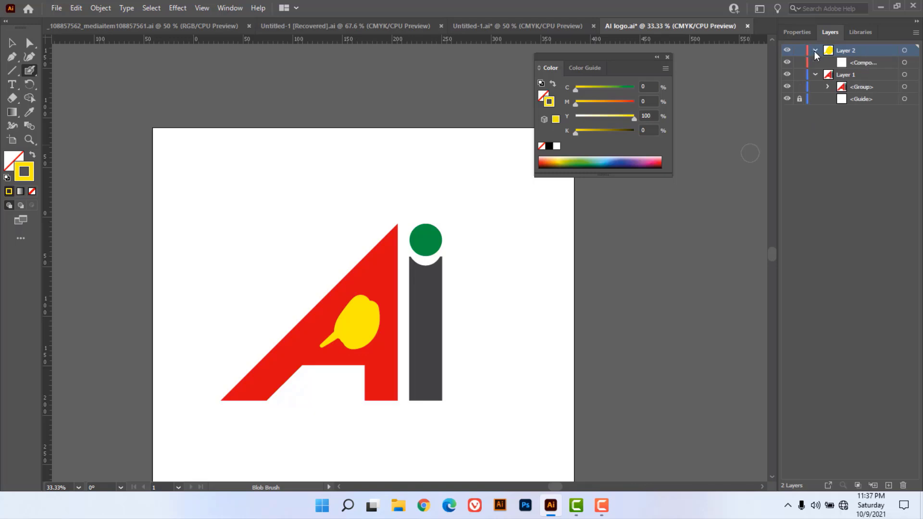
pyautogui.click(871, 62)
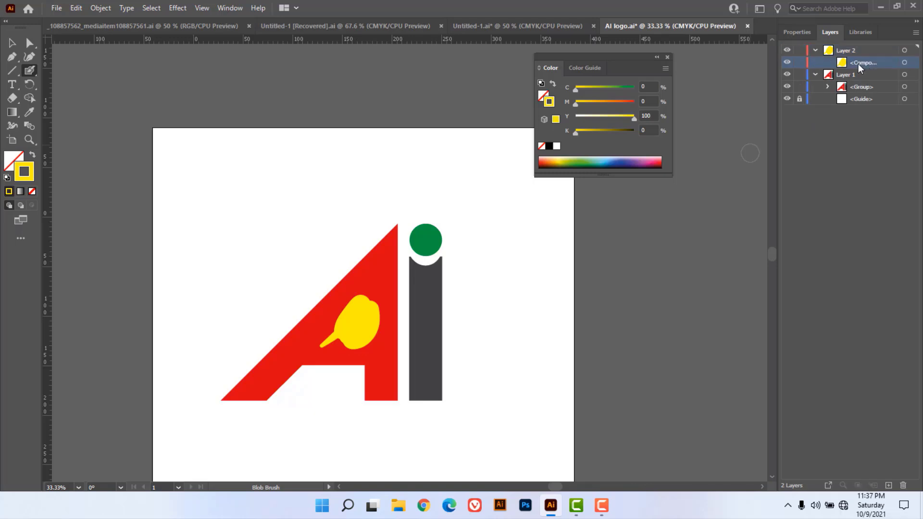
pyautogui.moveTo(858, 63); pyautogui.dragTo(864, 96)
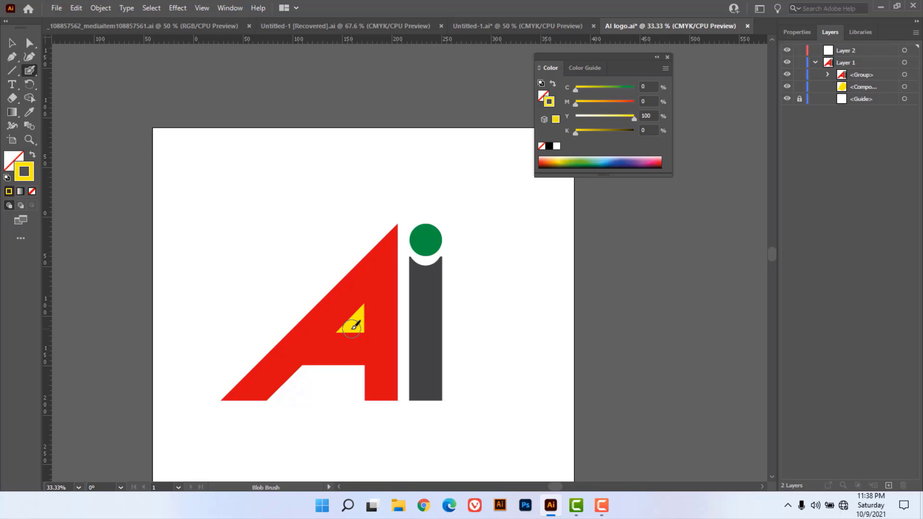
pyautogui.click(429, 240)
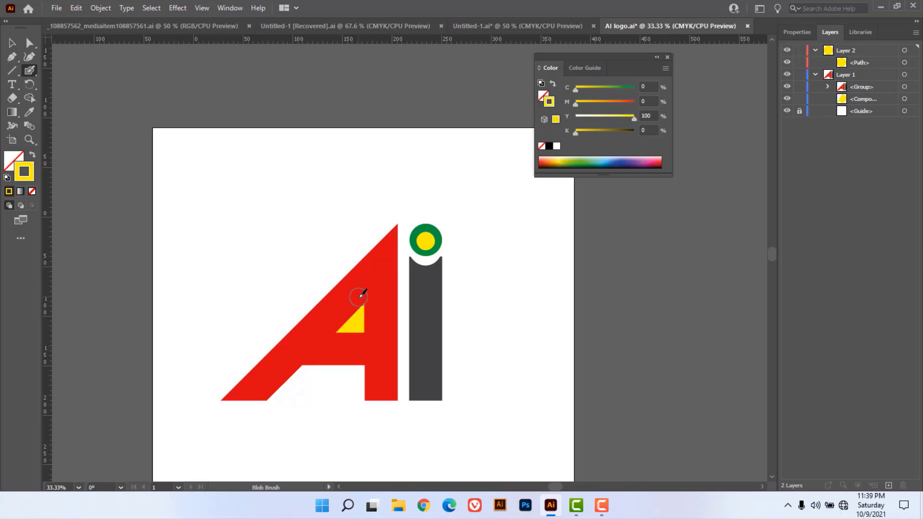
# Draw a wavy zigzag line above the A with the Pencil tool and set its stroke weight to 13 pt.
pyautogui.click(32, 68)
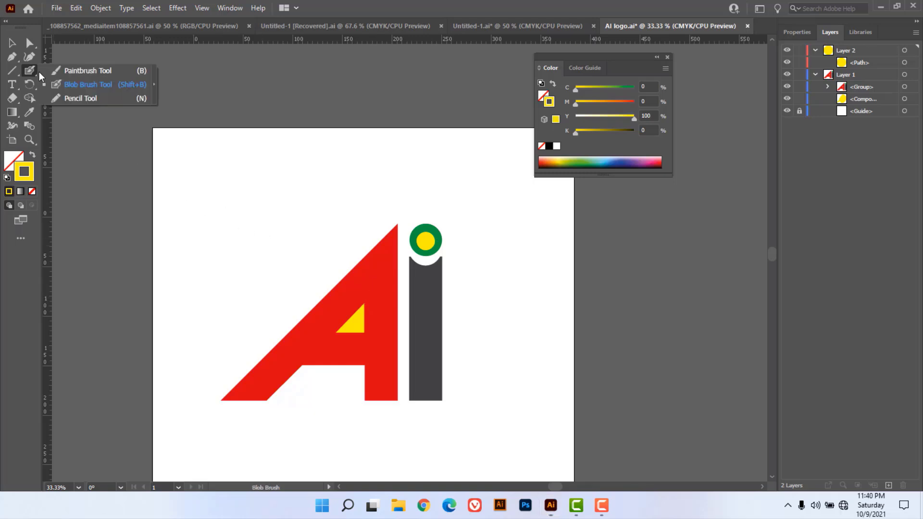
pyautogui.click(111, 99)
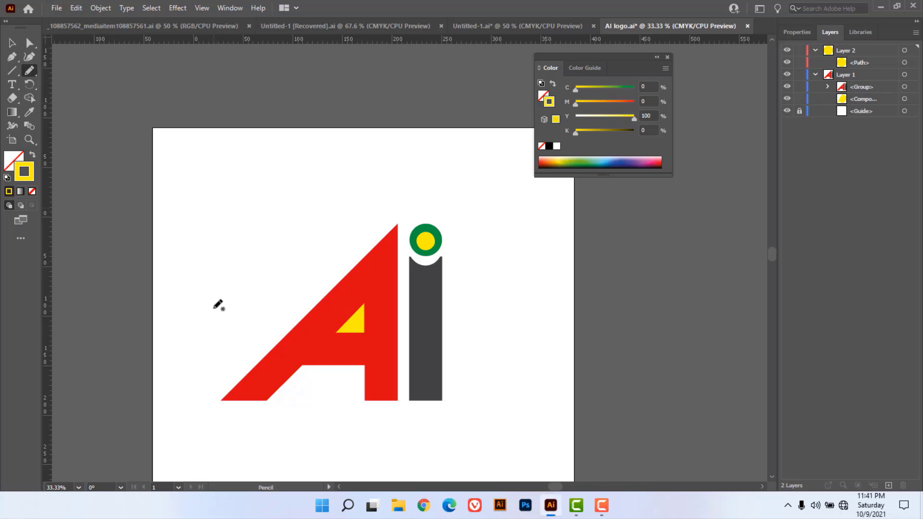
pyautogui.moveTo(203, 303)
pyautogui.mouseDown()
pyautogui.moveTo(199, 203)
pyautogui.moveTo(224, 262)
pyautogui.moveTo(248, 190)
pyautogui.moveTo(257, 245)
pyautogui.moveTo(267, 250)
pyautogui.moveTo(281, 216)
pyautogui.moveTo(361, 181)
pyautogui.mouseUp()
pyautogui.click(219, 10)
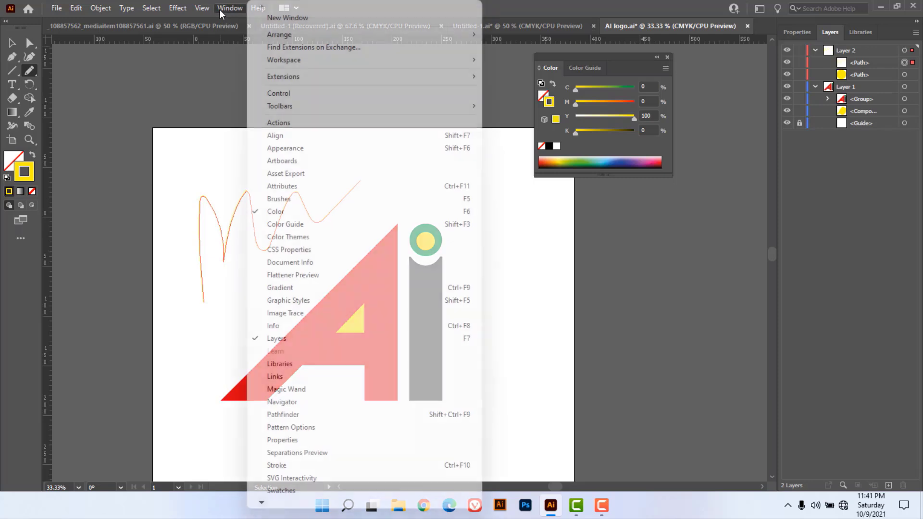
pyautogui.click(281, 466)
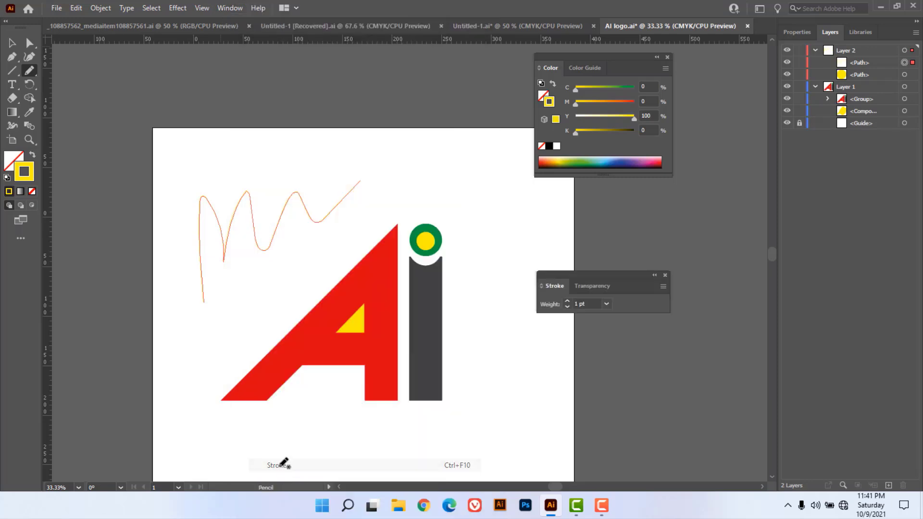
pyautogui.click(568, 302)
pyautogui.click(567, 302)
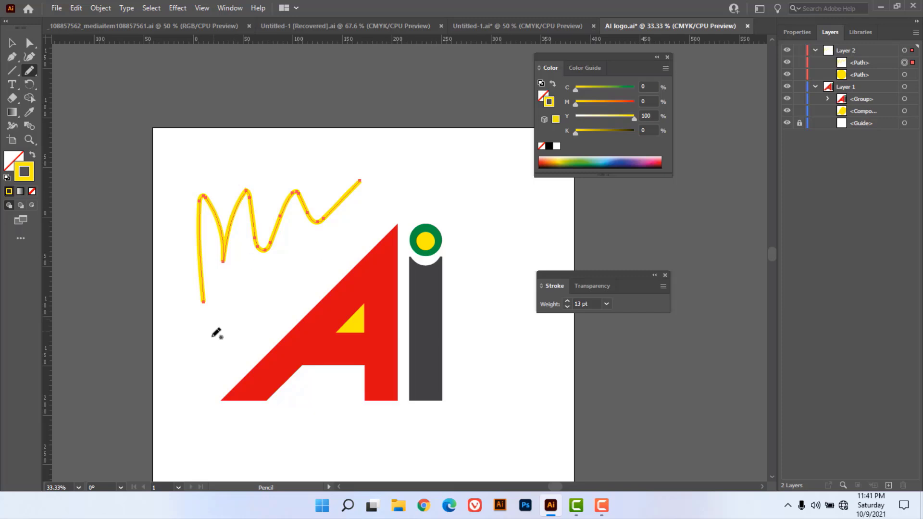
# Draw a yellow fish outline with a gill curve and an eye to the left of the letter A.
pyautogui.moveTo(178, 358)
pyautogui.mouseDown()
pyautogui.moveTo(198, 324)
pyautogui.moveTo(268, 315)
pyautogui.moveTo(216, 340)
pyautogui.moveTo(263, 281)
pyautogui.moveTo(264, 315)
pyautogui.mouseUp()
pyautogui.moveTo(199, 332); pyautogui.dragTo(212, 349)
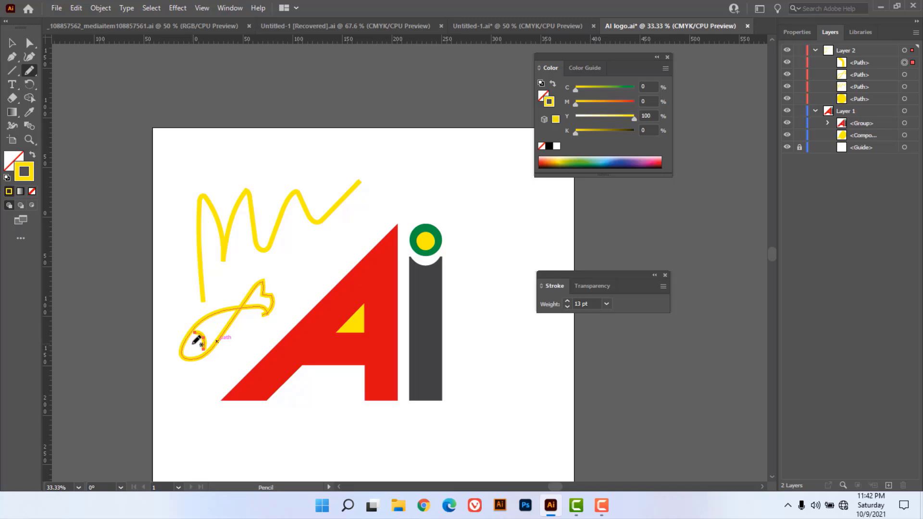
pyautogui.moveTo(193, 350); pyautogui.dragTo(194, 349)
# Draw a face with eyes, nose and mouth above the letter i and change its strokes to red with M 100 and Y 100.
pyautogui.moveTo(455, 147)
pyautogui.mouseDown()
pyautogui.moveTo(407, 139)
pyautogui.moveTo(372, 182)
pyautogui.moveTo(422, 210)
pyautogui.moveTo(464, 195)
pyautogui.moveTo(460, 145)
pyautogui.moveTo(446, 140)
pyautogui.moveTo(398, 173)
pyautogui.moveTo(409, 170)
pyautogui.moveTo(397, 159)
pyautogui.moveTo(451, 167)
pyautogui.moveTo(442, 159)
pyautogui.moveTo(420, 196)
pyautogui.moveTo(439, 195)
pyautogui.mouseUp()
pyautogui.click(12, 43)
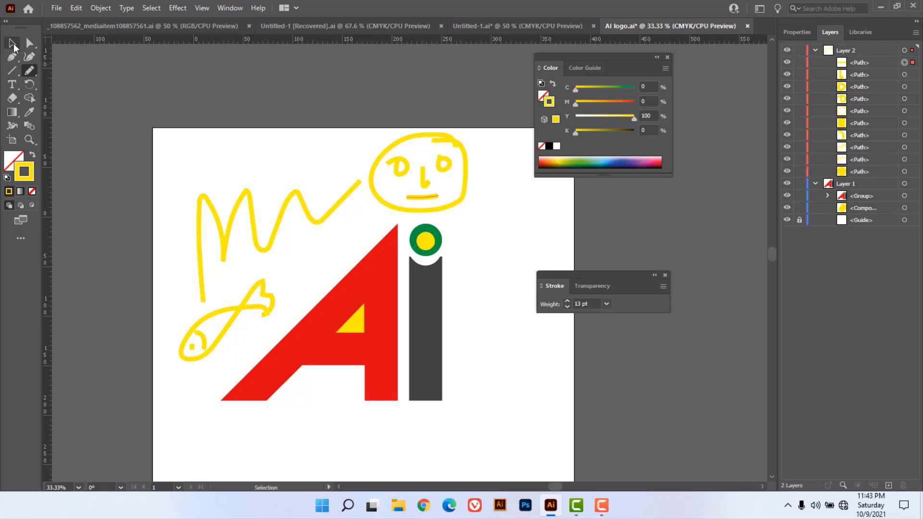
pyautogui.moveTo(445, 181); pyautogui.dragTo(469, 197)
pyautogui.moveTo(576, 104); pyautogui.dragTo(635, 103)
pyautogui.click(403, 99)
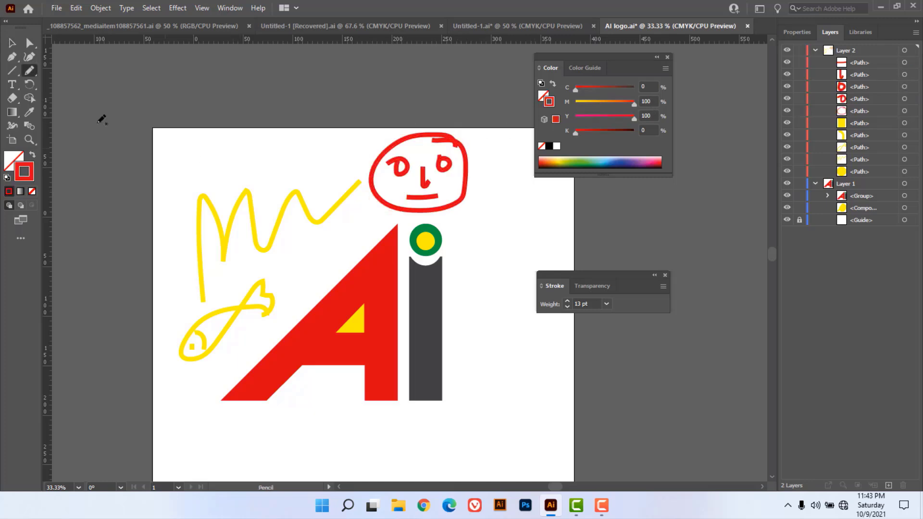
pyautogui.click(12, 85)
pyautogui.click(13, 89)
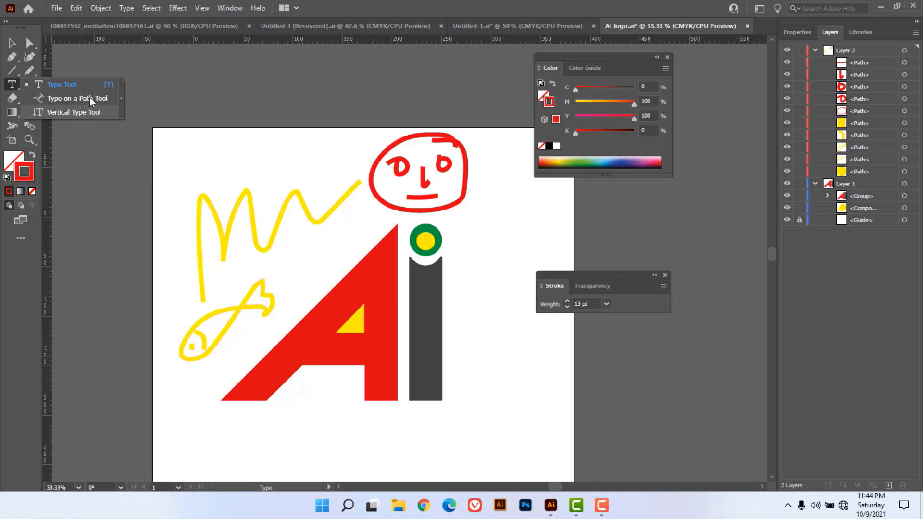
pyautogui.click(80, 84)
# Select the whole logo and all pencil drawings on the artboard, delete them, and close the Stroke settings.
pyautogui.click(13, 45)
pyautogui.moveTo(159, 128); pyautogui.dragTo(498, 411)
pyautogui.press('Delete')
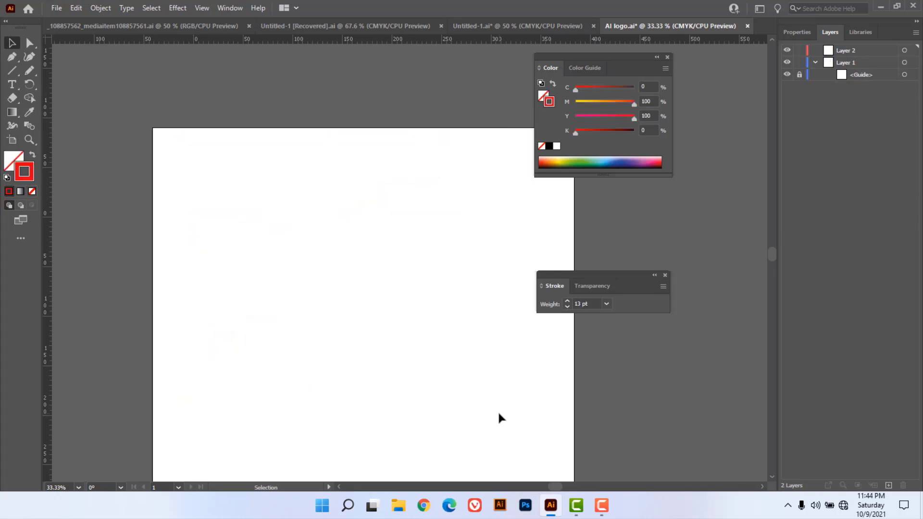
pyautogui.click(665, 276)
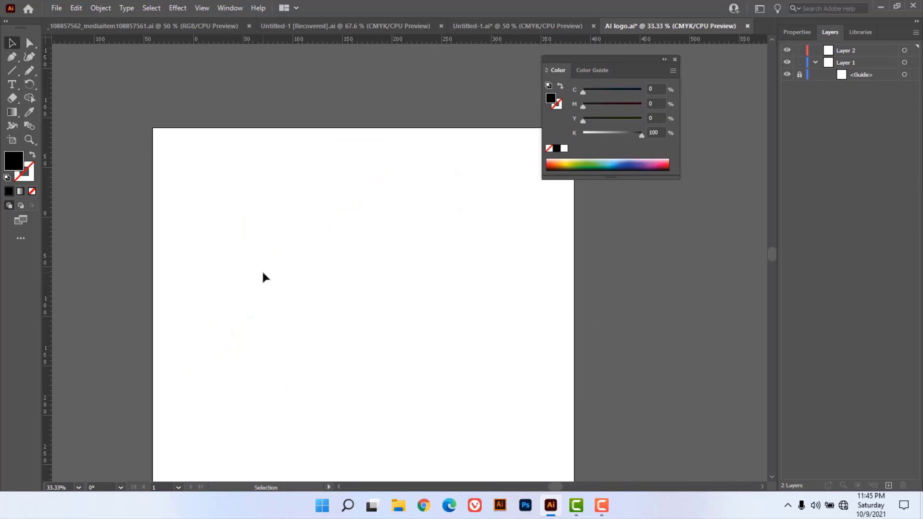
# Place a point text object in the upper-left part of the empty artboard with the Type tool.
pyautogui.click(12, 84)
pyautogui.click(70, 89)
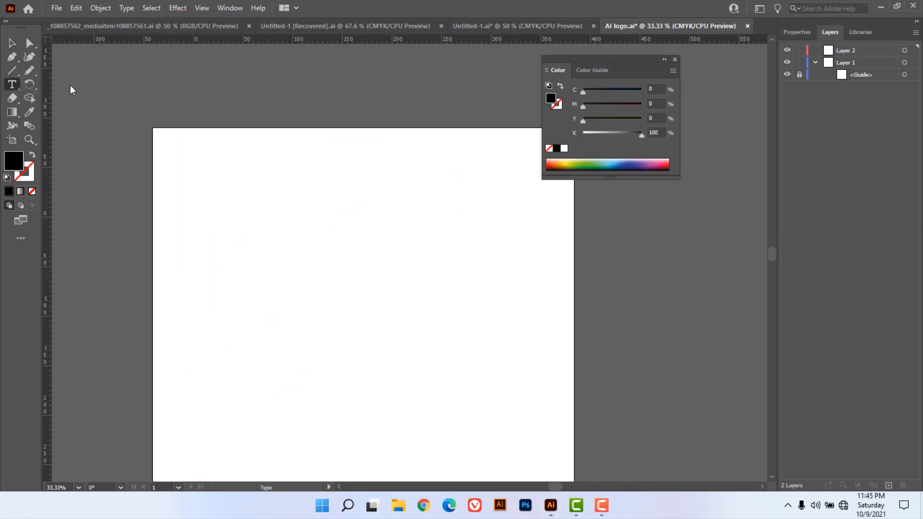
pyautogui.click(239, 248)
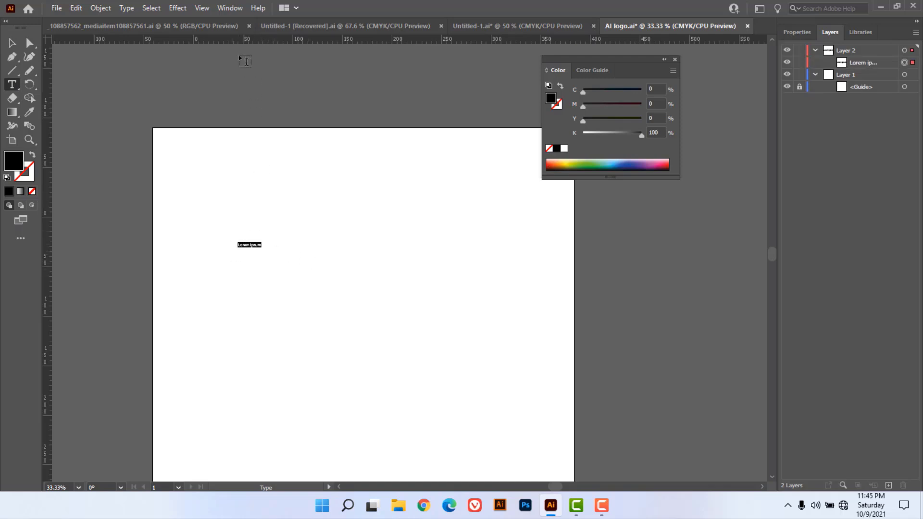
# Show the Character settings, place them beside the lower part of the artboard, and set the placeholder text's font size to 72 pt.
pyautogui.click(228, 9)
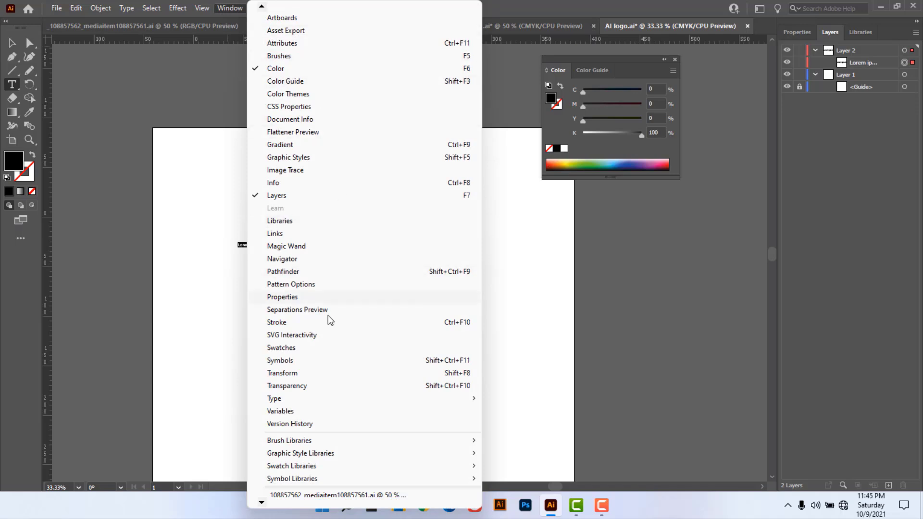
pyautogui.scroll(-2, 319, 353)
pyautogui.moveTo(272, 353)
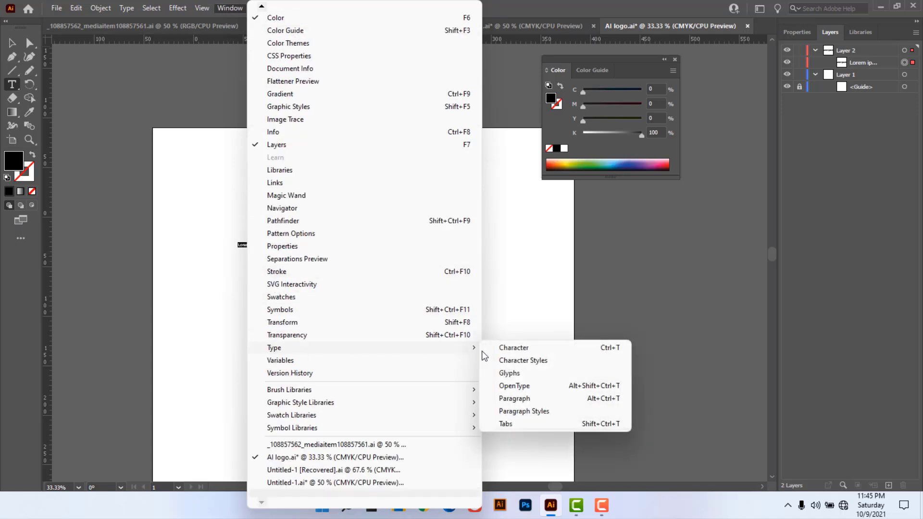
pyautogui.click(510, 348)
pyautogui.moveTo(439, 80); pyautogui.dragTo(587, 222)
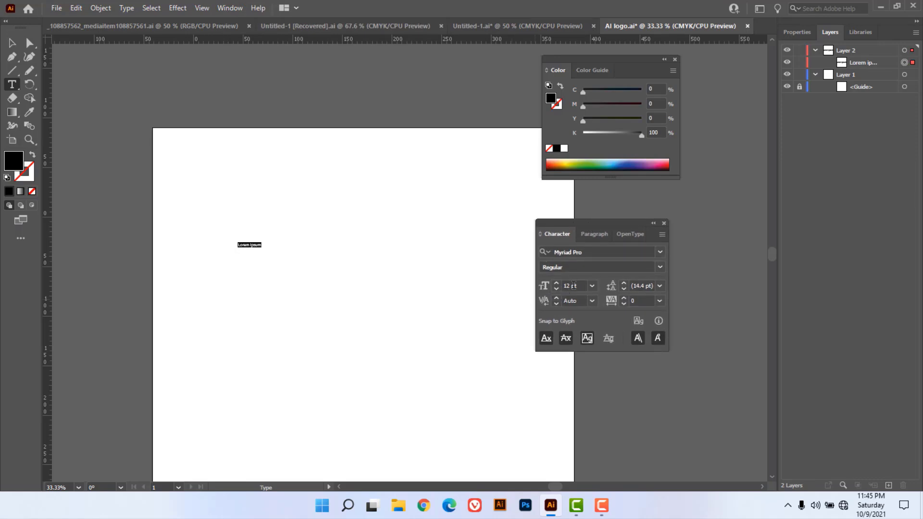
pyautogui.click(592, 287)
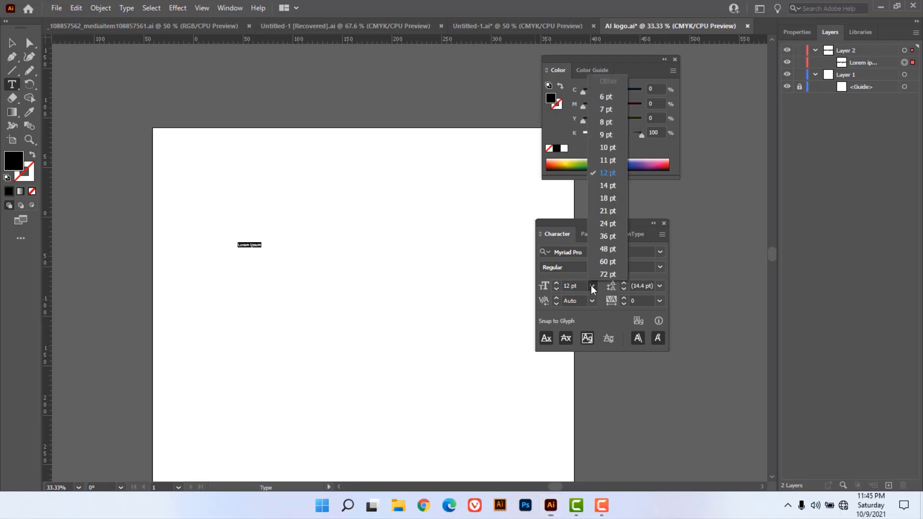
pyautogui.click(607, 275)
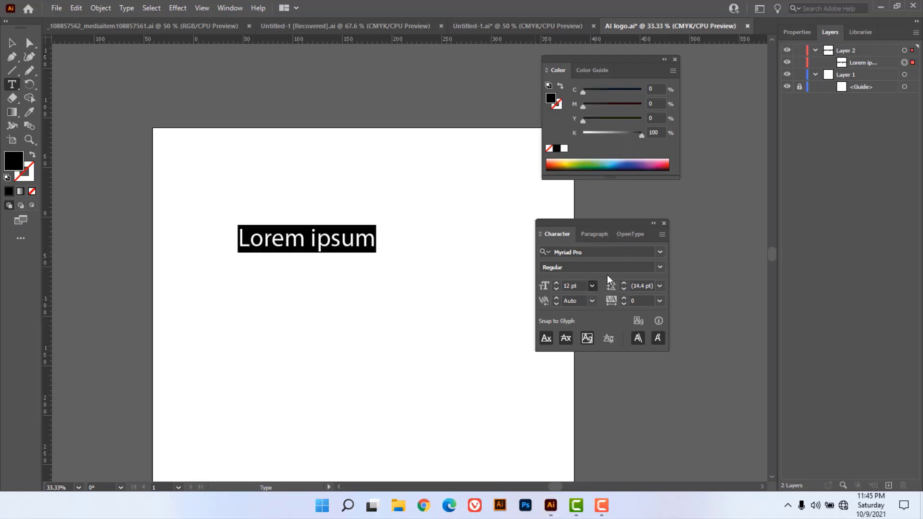
# Enlarge the placeholder text to a font size of 200 pt and move the Character settings clear of the text.
pyautogui.click(556, 283)
pyautogui.click(556, 284)
pyautogui.click(556, 284)
pyautogui.click(556, 284)
pyautogui.click(556, 284)
pyautogui.click(555, 284)
pyautogui.click(556, 284)
pyautogui.click(556, 283)
pyautogui.click(555, 283)
pyautogui.click(556, 284)
pyautogui.click(556, 284)
pyautogui.click(556, 284)
pyautogui.click(556, 290)
pyautogui.click(556, 289)
pyautogui.click(555, 289)
pyautogui.click(556, 290)
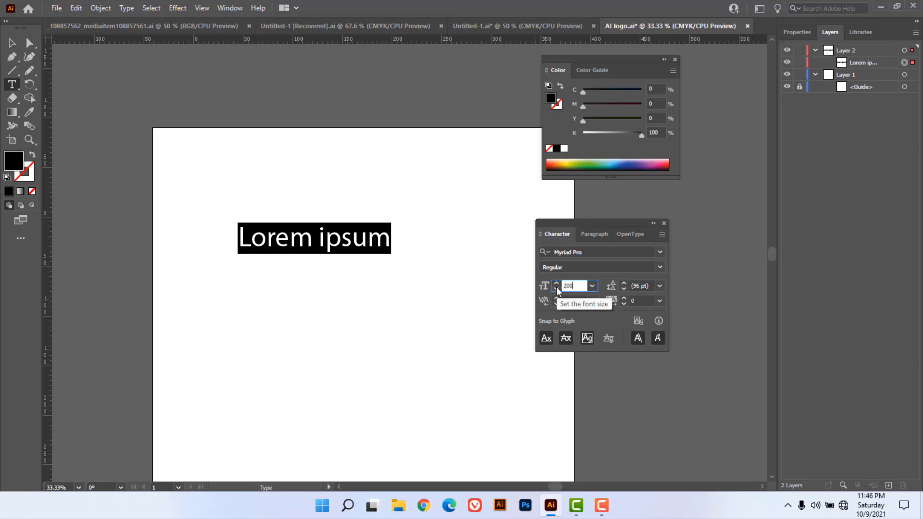
pyautogui.press('Return')
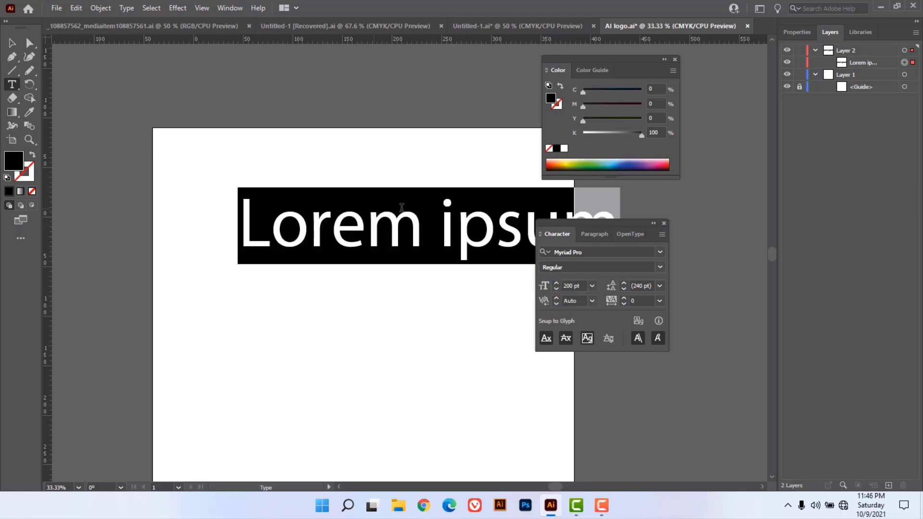
pyautogui.moveTo(544, 222); pyautogui.dragTo(646, 278)
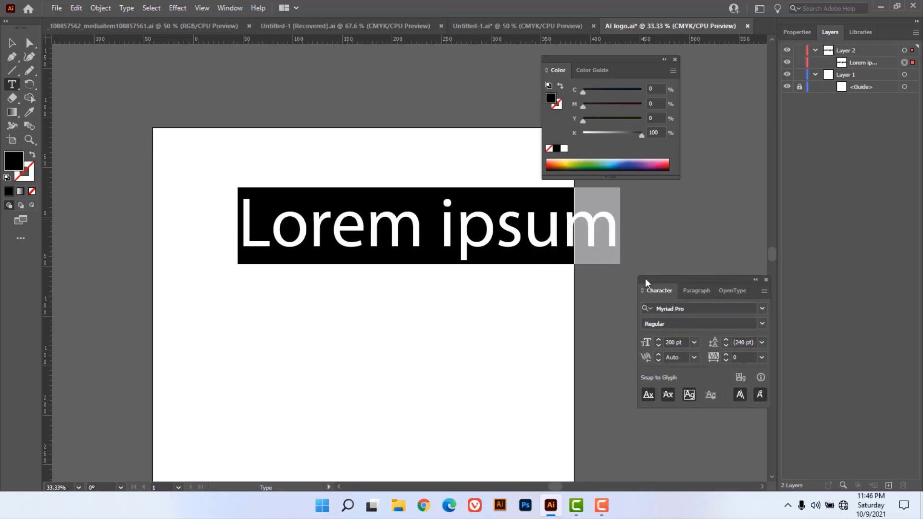
# Replace the placeholder text with "Amar sonar bangla", shift it left across the artboard, and bring the Character settings closer below it.
pyautogui.tripleClick(398, 224)
pyautogui.write('Amar')
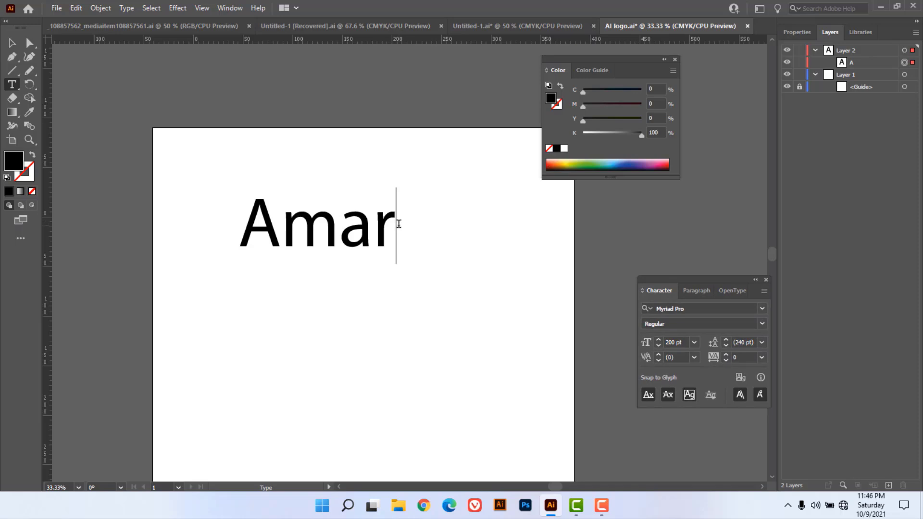
pyautogui.write(' sonar bangla')
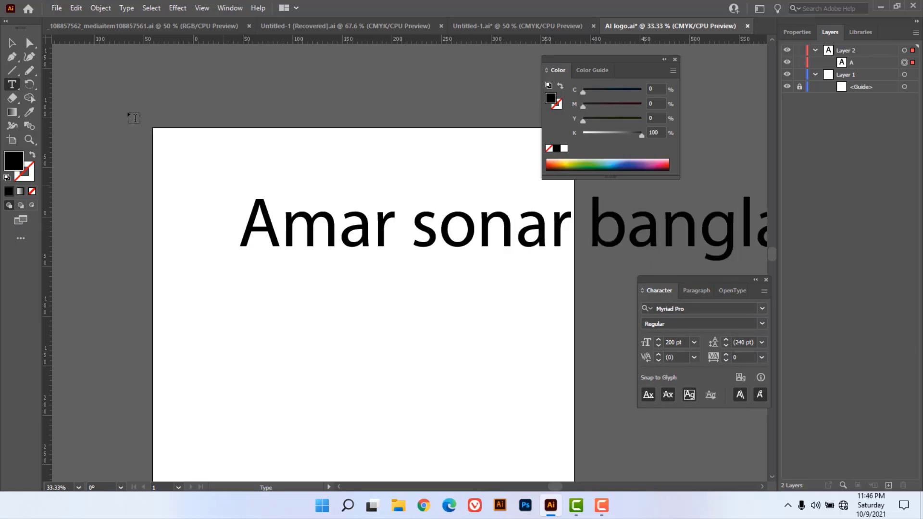
pyautogui.press('Escape')
pyautogui.moveTo(322, 226); pyautogui.dragTo(200, 232)
pyautogui.moveTo(673, 283); pyautogui.dragTo(531, 294)
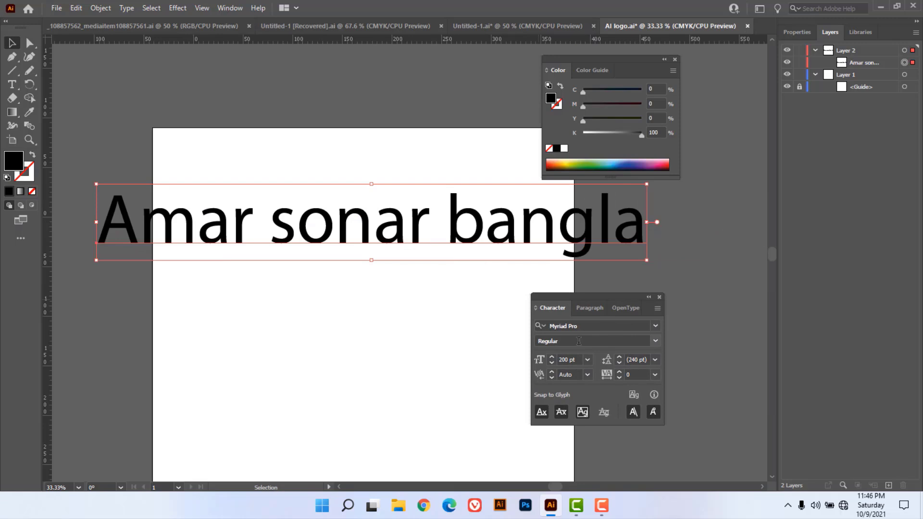
# Change the text's font to Bahnschrift in the SemiBold SemiCondensed style.
pyautogui.click(656, 341)
pyautogui.click(656, 341)
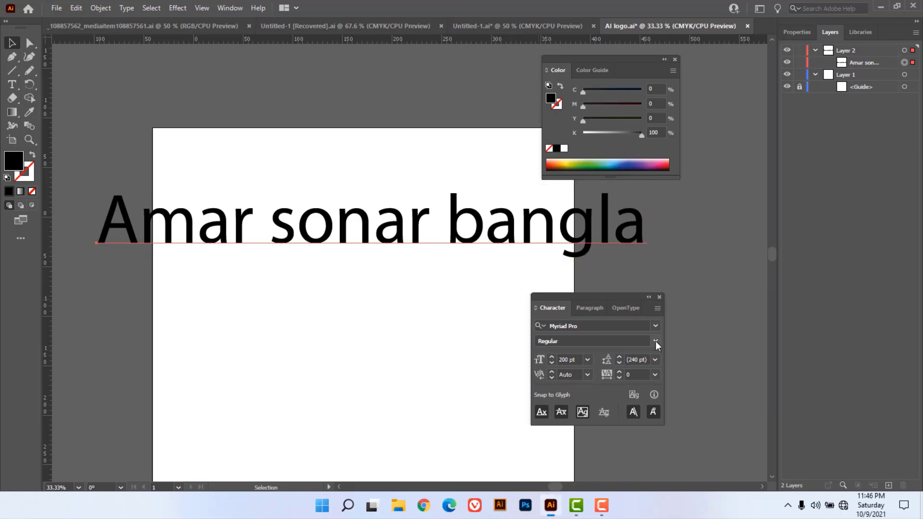
pyautogui.click(655, 326)
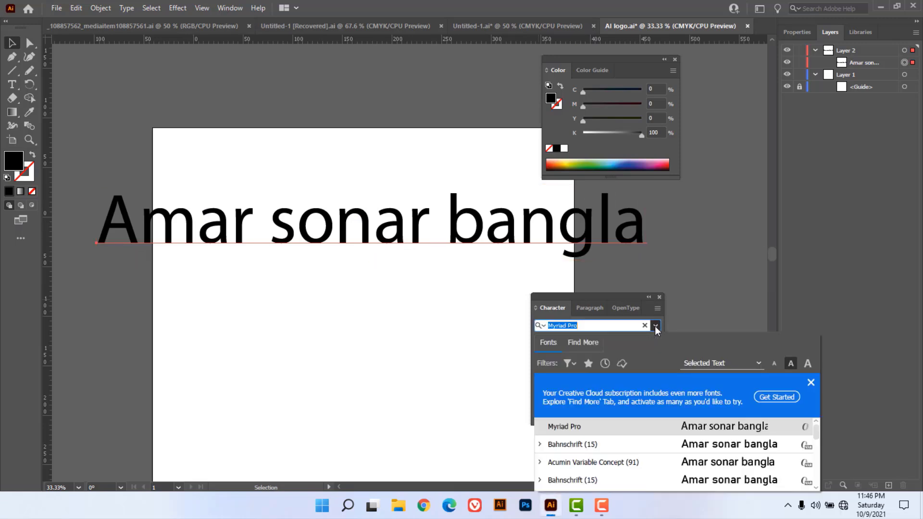
pyautogui.scroll(-10, 570, 454)
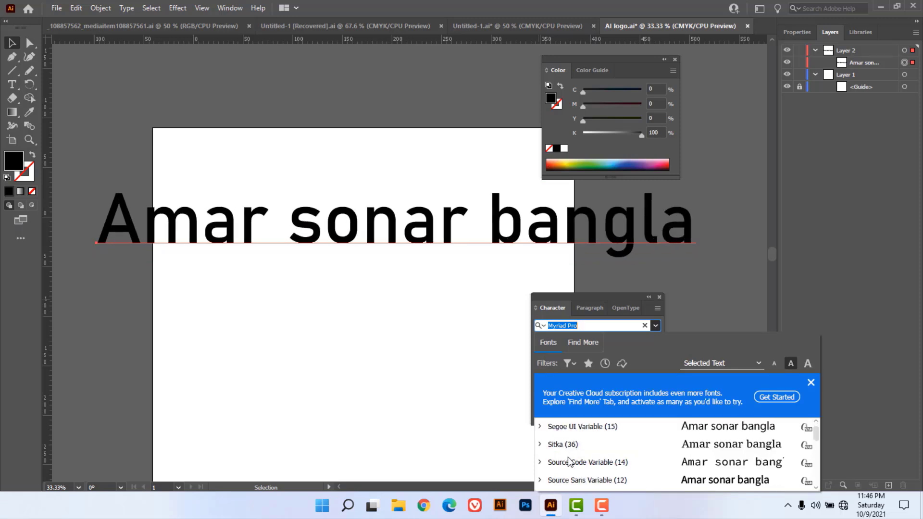
pyautogui.scroll(-3, 568, 463)
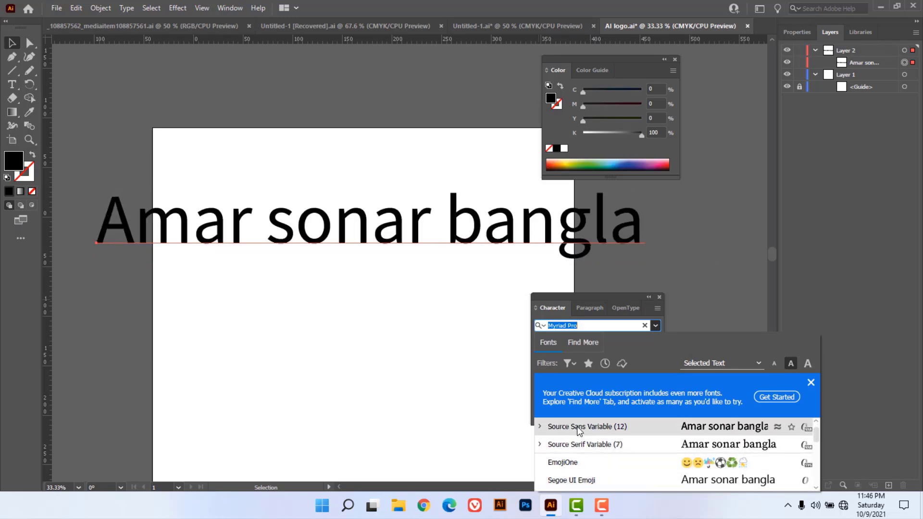
pyautogui.scroll(13, 577, 426)
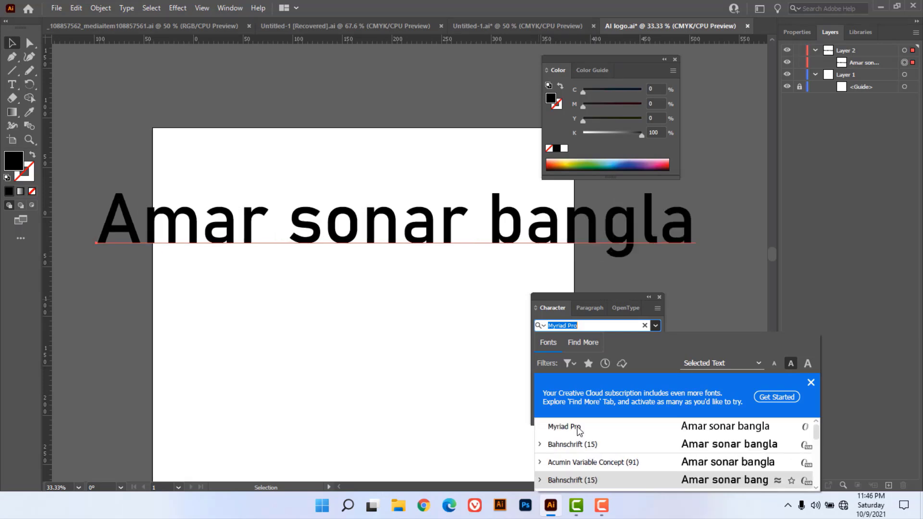
pyautogui.click(577, 444)
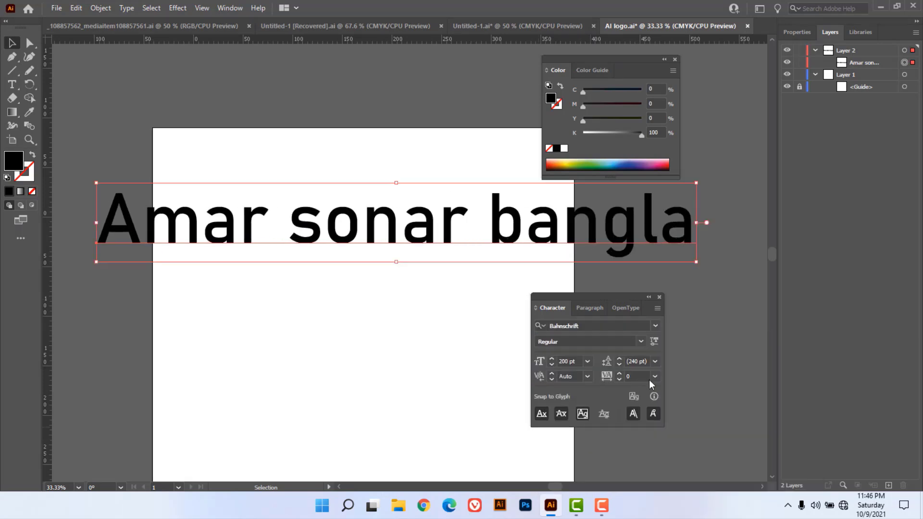
pyautogui.click(640, 340)
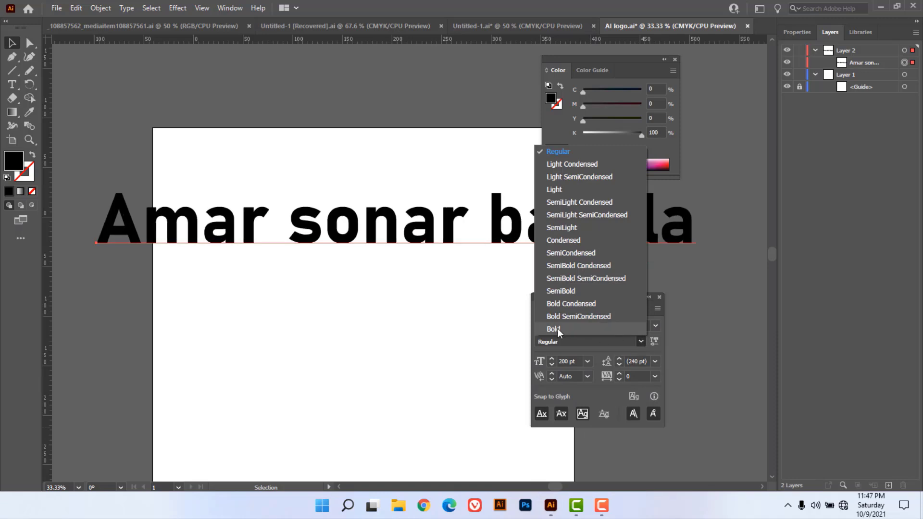
pyautogui.click(564, 278)
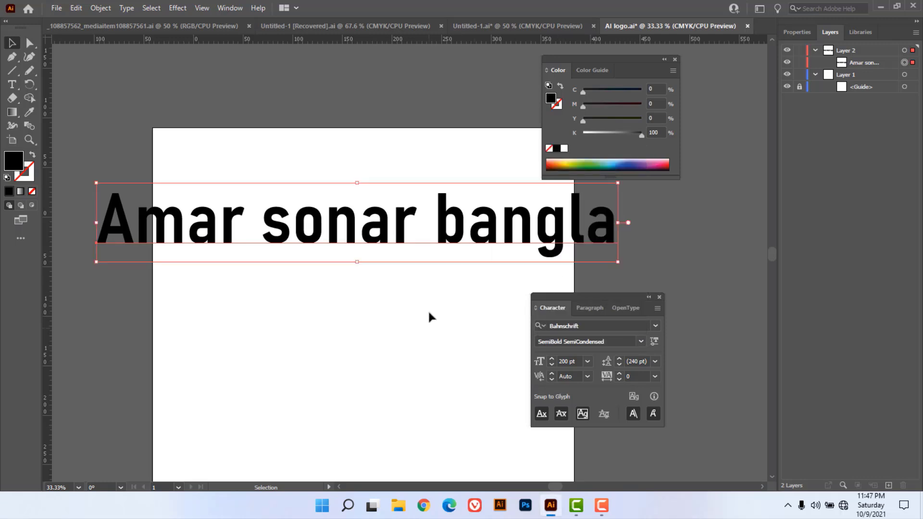
# Fill the whole text red with M 100, Y 100 and K 0, and recolor the word "sonar" green with C 100 and Y 100.
pyautogui.moveTo(639, 134); pyautogui.dragTo(642, 105)
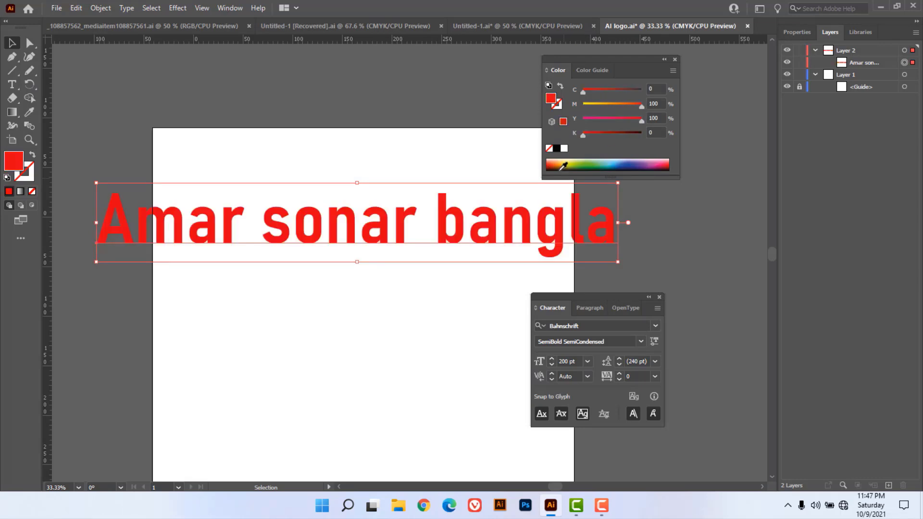
pyautogui.click(13, 85)
pyautogui.click(57, 85)
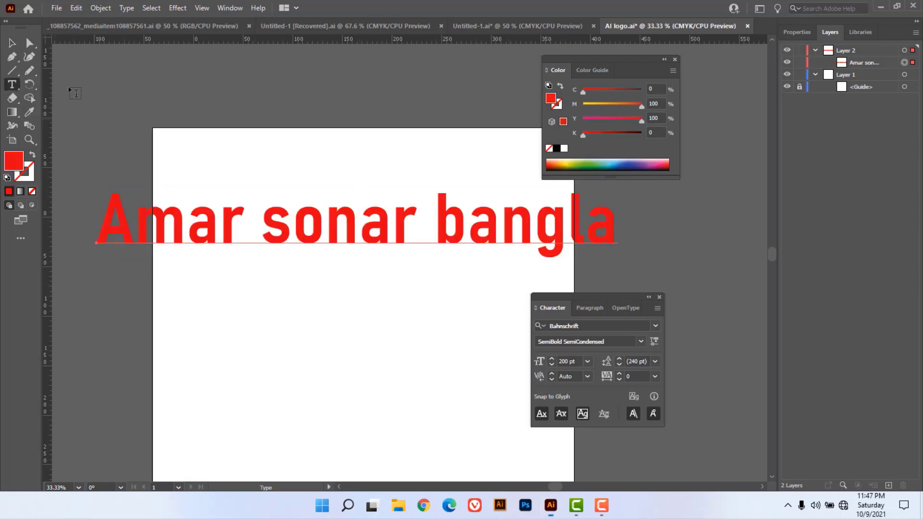
pyautogui.moveTo(408, 232); pyautogui.dragTo(275, 234)
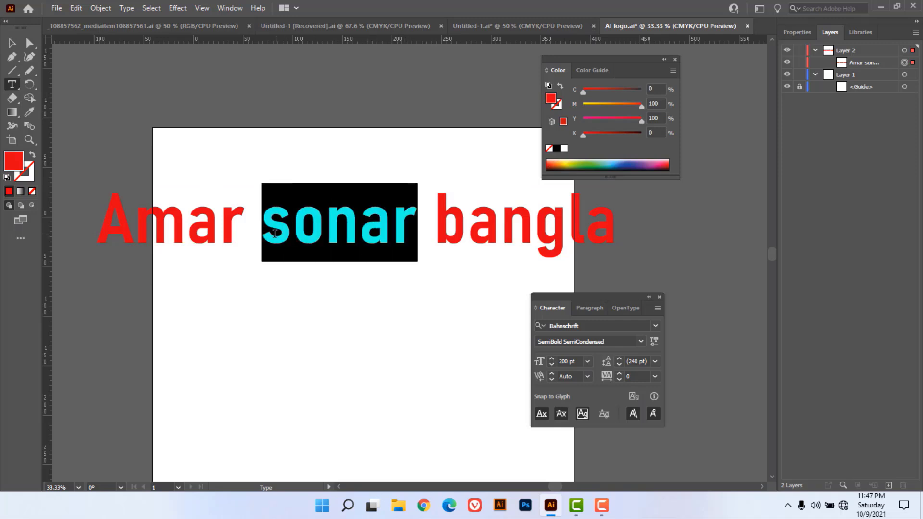
pyautogui.moveTo(642, 106)
pyautogui.mouseDown()
pyautogui.moveTo(582, 105)
pyautogui.moveTo(647, 93)
pyautogui.mouseUp()
pyautogui.click(12, 43)
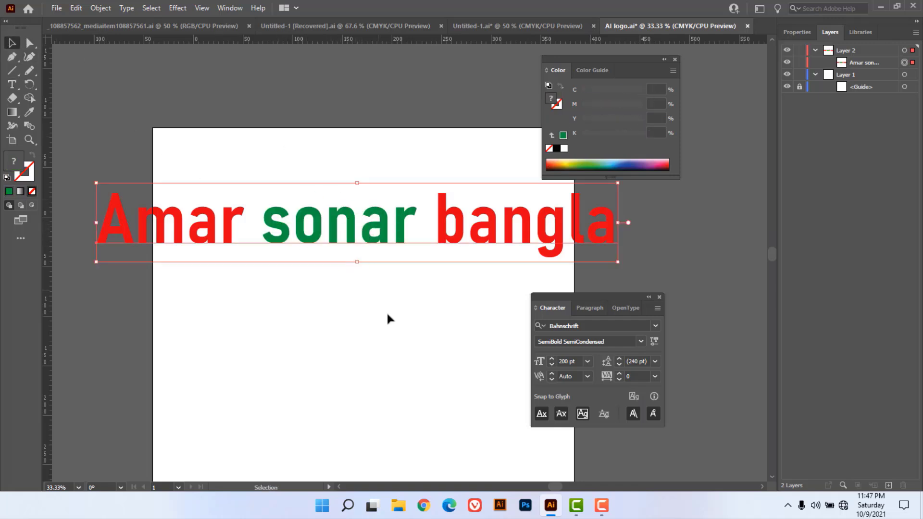
# Recolor only the letter g in "bangla" black with Y 100 and K 100, and deselect the text.
pyautogui.click(13, 86)
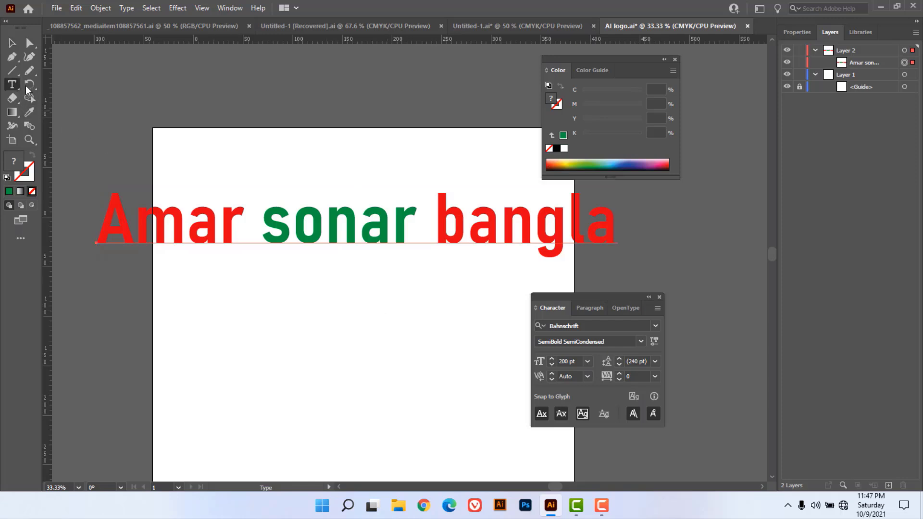
pyautogui.moveTo(536, 224); pyautogui.dragTo(568, 226)
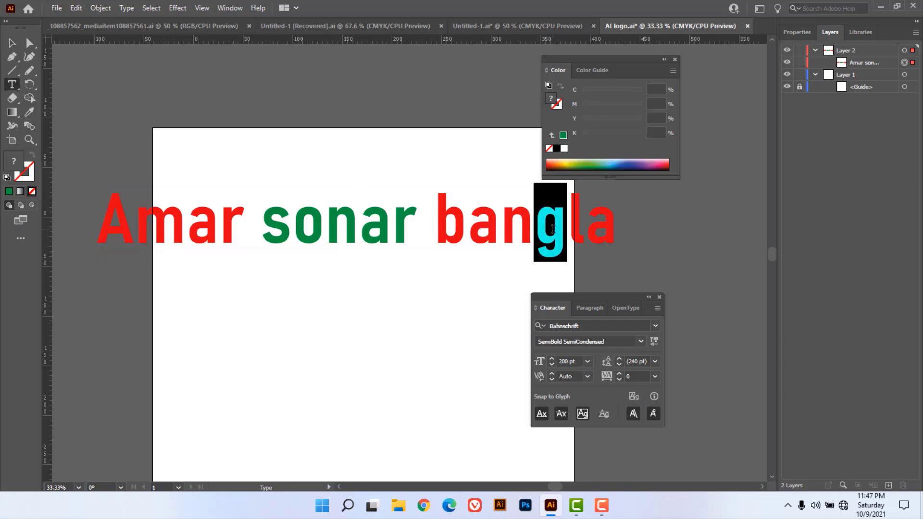
pyautogui.moveTo(639, 106); pyautogui.dragTo(654, 135)
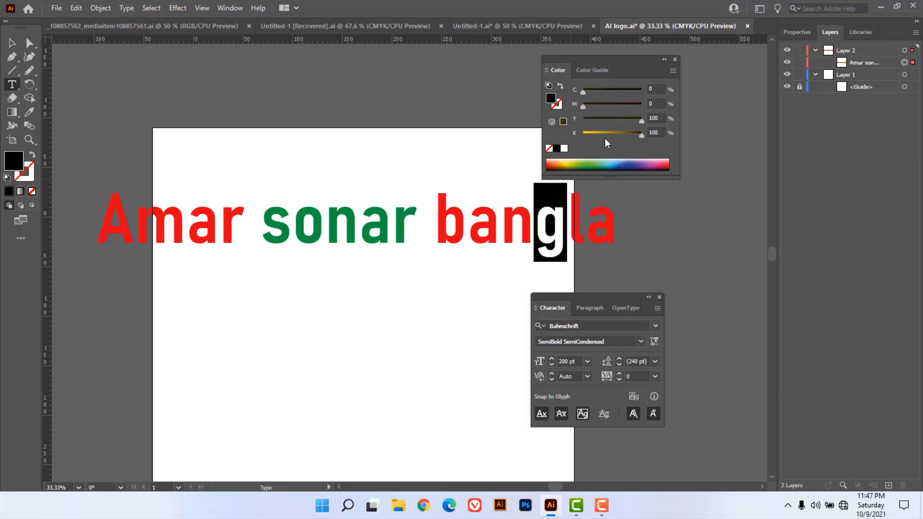
pyautogui.click(12, 42)
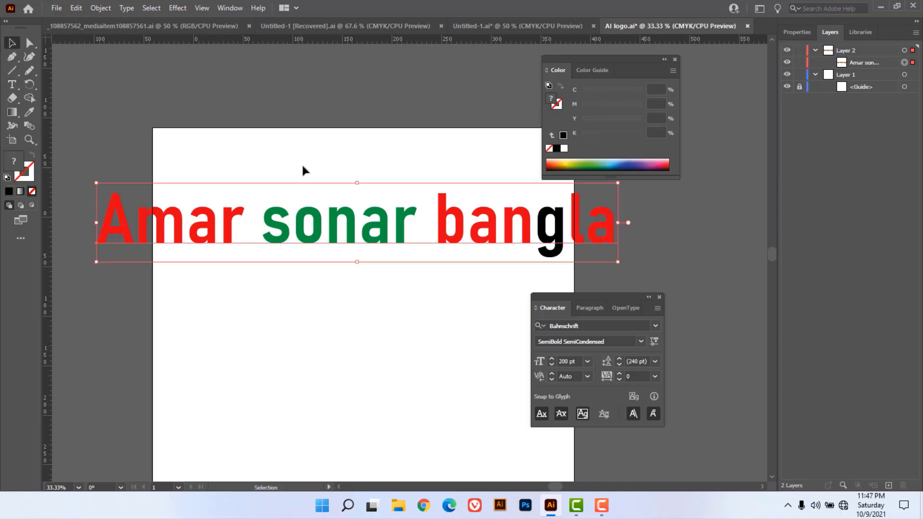
pyautogui.click(381, 178)
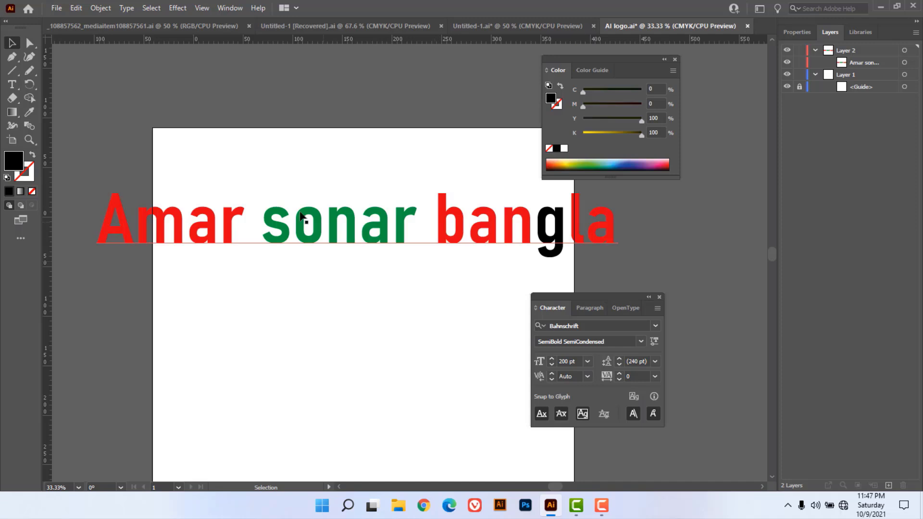
# Split the text into three lines with the Type tool by adding line breaks before "bangla" and before "sonar".
pyautogui.click(12, 84)
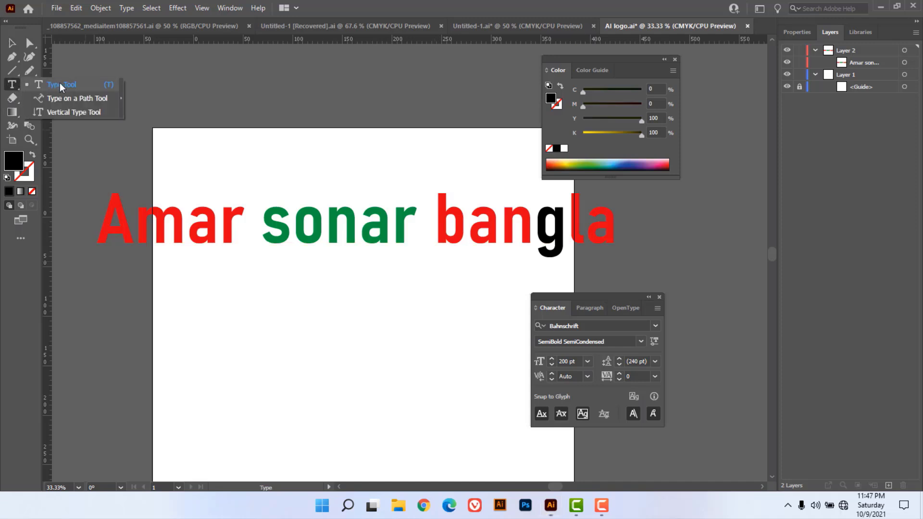
pyautogui.click(58, 85)
pyautogui.click(422, 227)
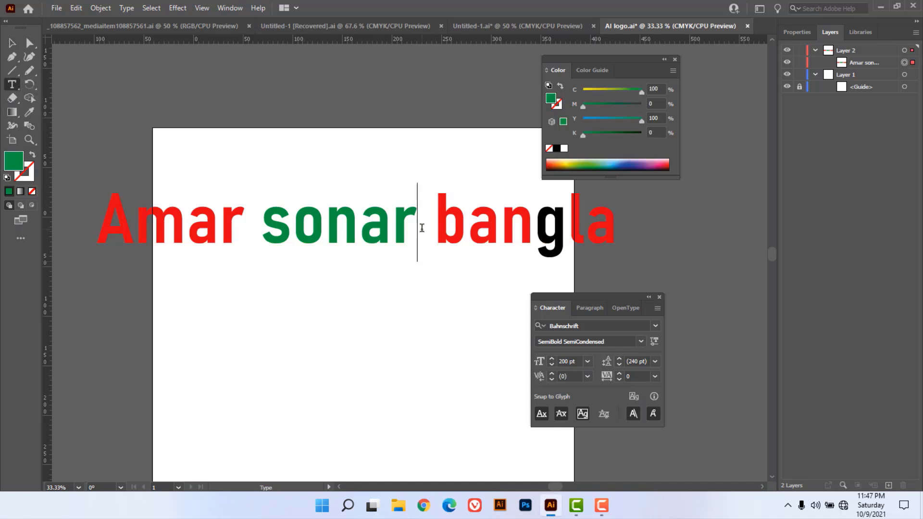
pyautogui.press('Return')
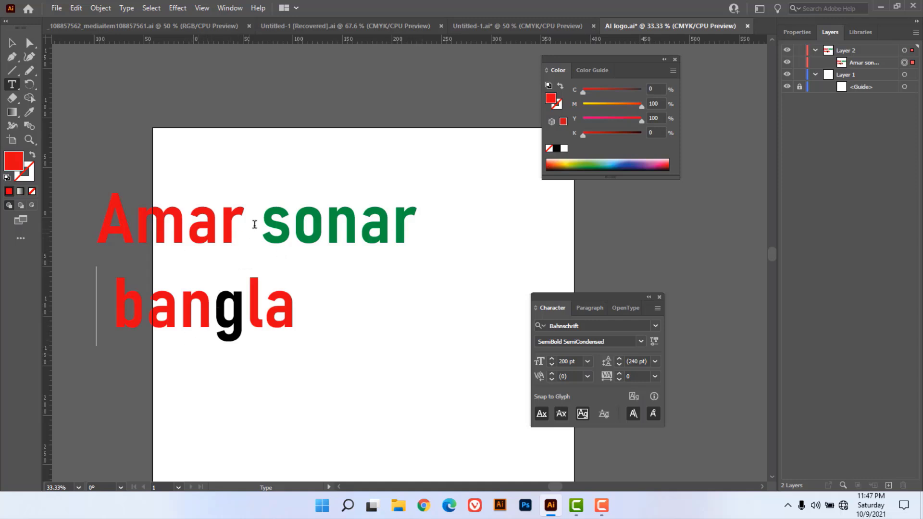
pyautogui.press('Return')
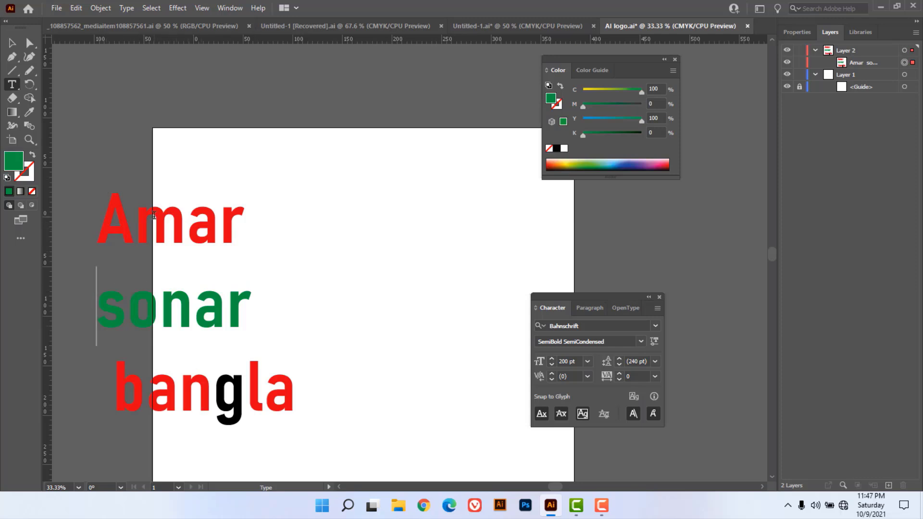
# Remove the line break before "sonar" and the leading space before "bangla".
pyautogui.press('BackSpace')
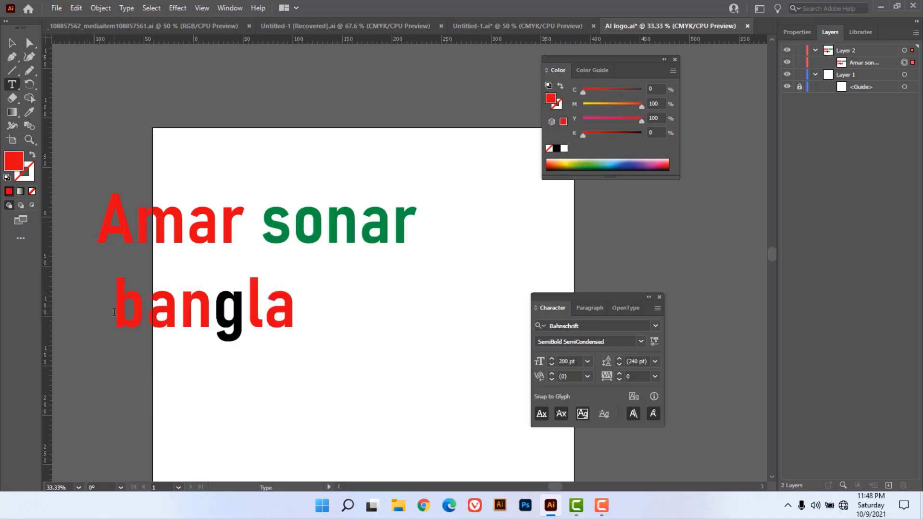
pyautogui.press('BackSpace')
pyautogui.press('BackSpace')
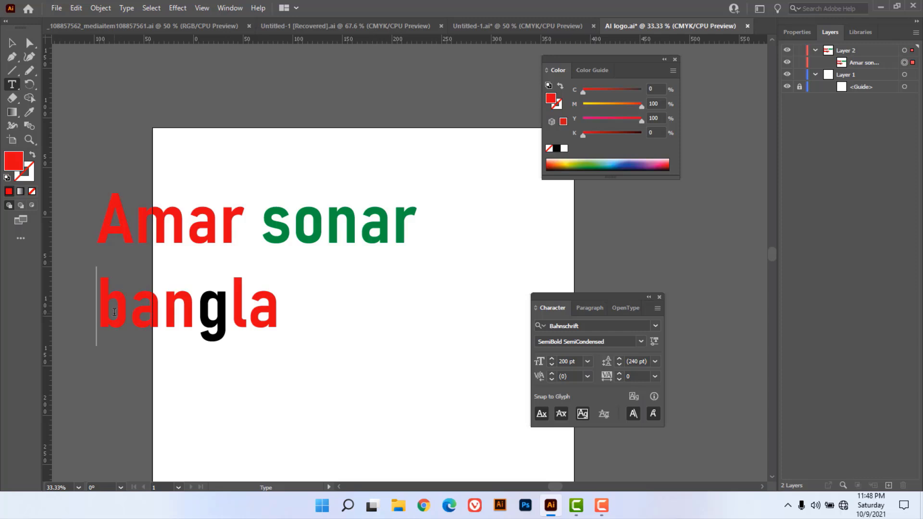
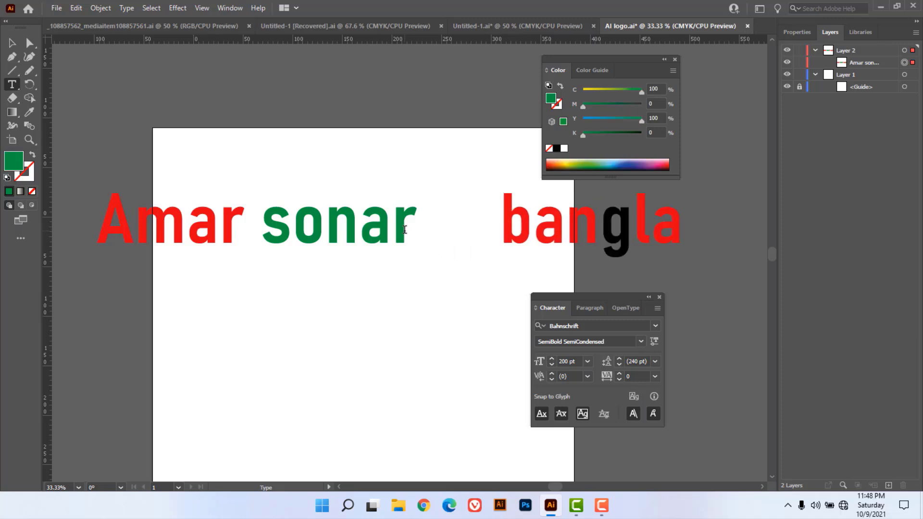
# Remove the extra spaces between "sonar" and "bangla" and finish editing the text.
pyautogui.press('BackSpace')
pyautogui.press('BackSpace')
pyautogui.press('BackSpace')
pyautogui.press('BackSpace')
pyautogui.press('Escape')
# Draw a circle below the text with the Ellipse tool and give it no fill and a black stroke.
pyautogui.moveTo(14, 87); pyautogui.dragTo(56, 102)
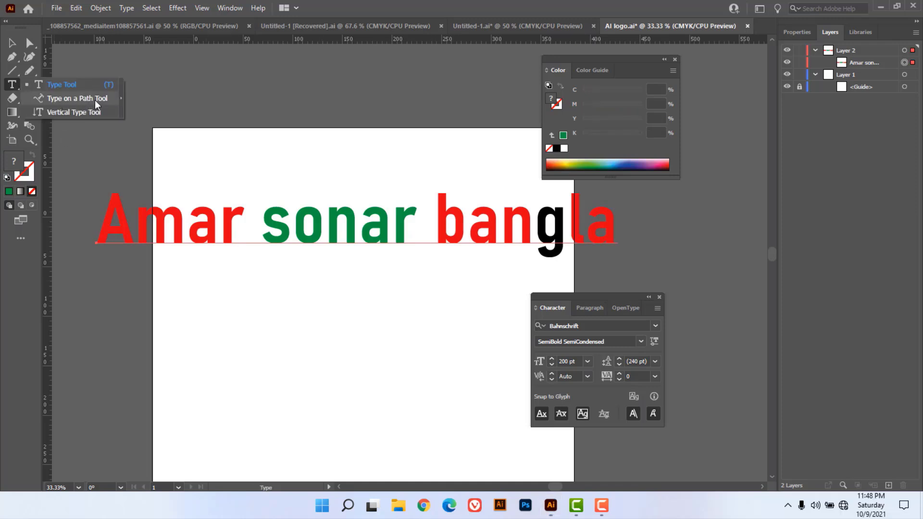
pyautogui.moveTo(94, 100); pyautogui.dragTo(94, 100)
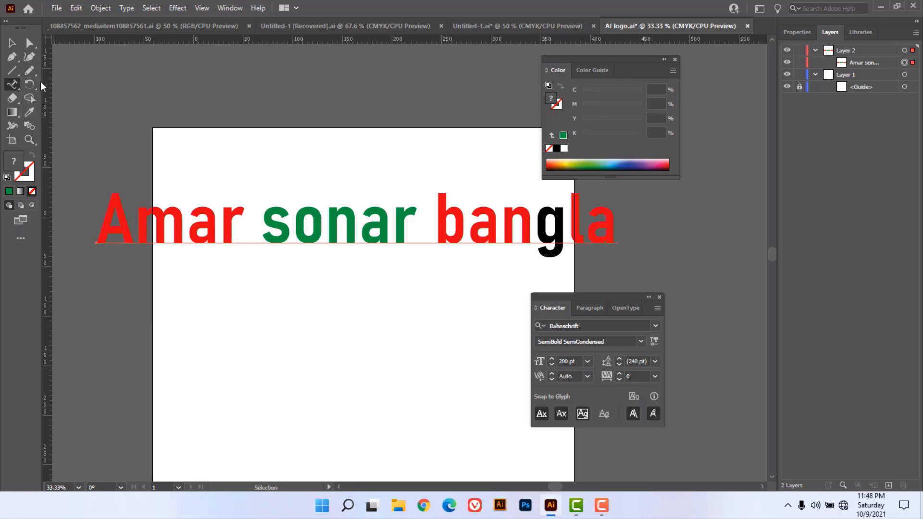
pyautogui.click(13, 75)
pyautogui.moveTo(13, 73); pyautogui.dragTo(68, 88)
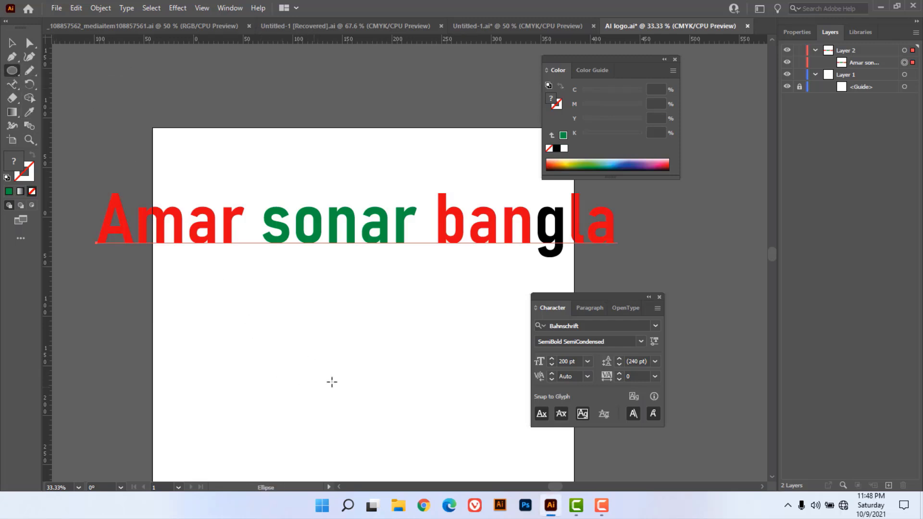
pyautogui.moveTo(328, 367); pyautogui.dragTo(402, 412)
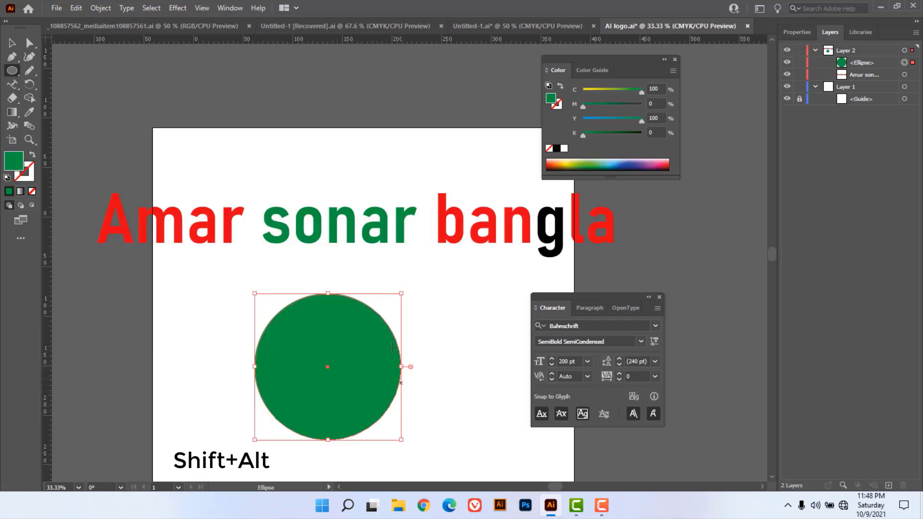
pyautogui.click(549, 149)
pyautogui.click(558, 104)
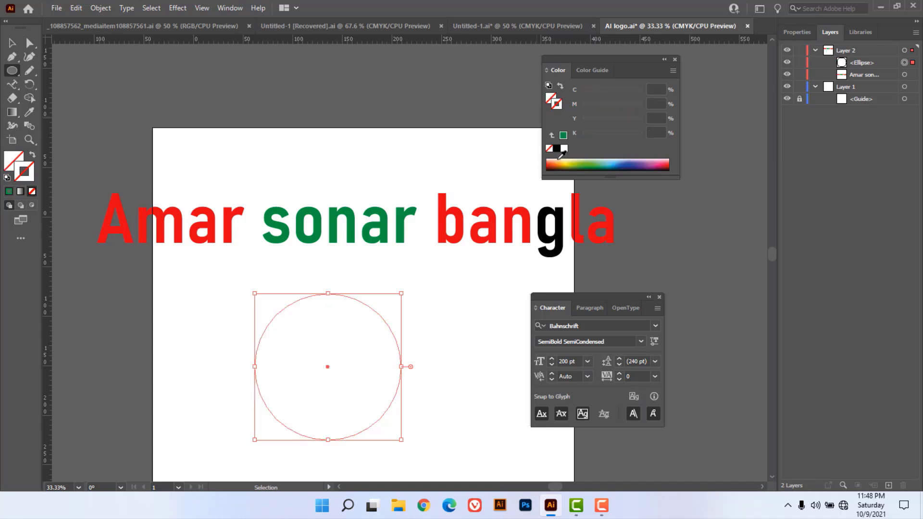
pyautogui.click(556, 148)
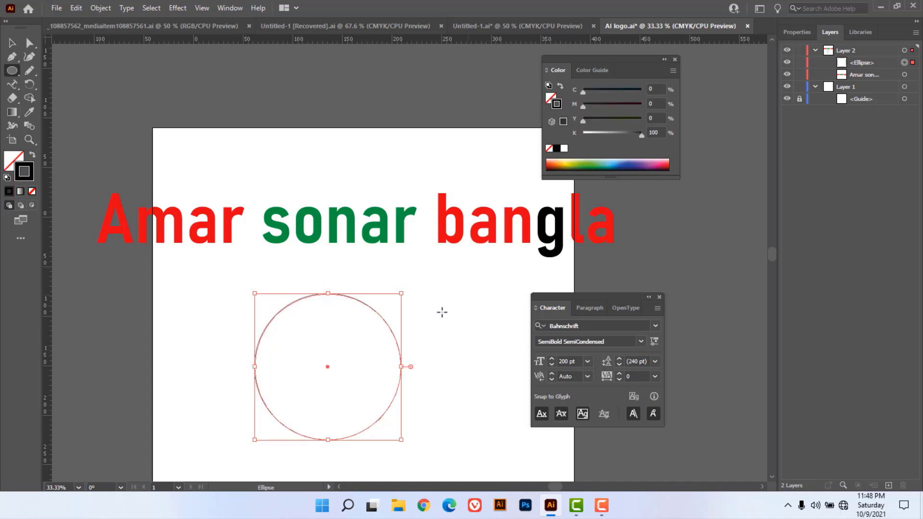
# Start type on the circle's path with the Type on a Path tool and set its font size to 72 pt.
pyautogui.click(12, 84)
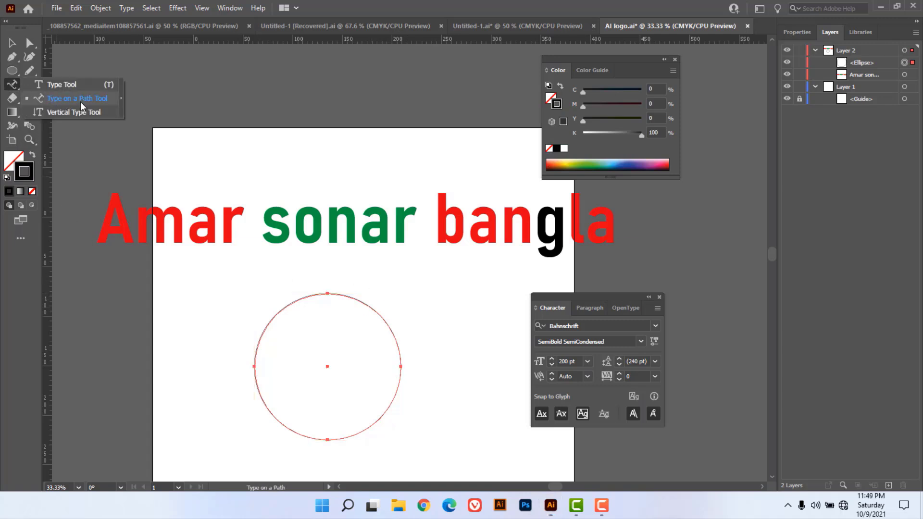
pyautogui.click(79, 100)
pyautogui.click(256, 344)
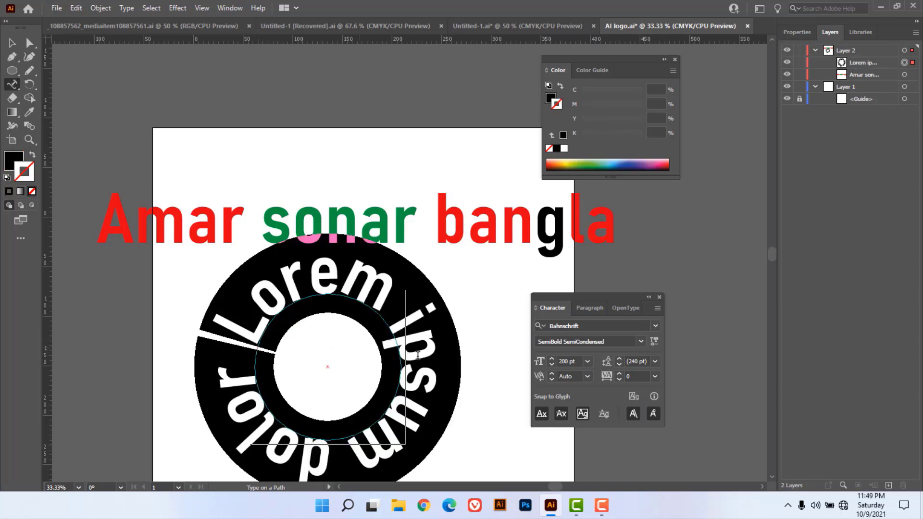
pyautogui.click(587, 361)
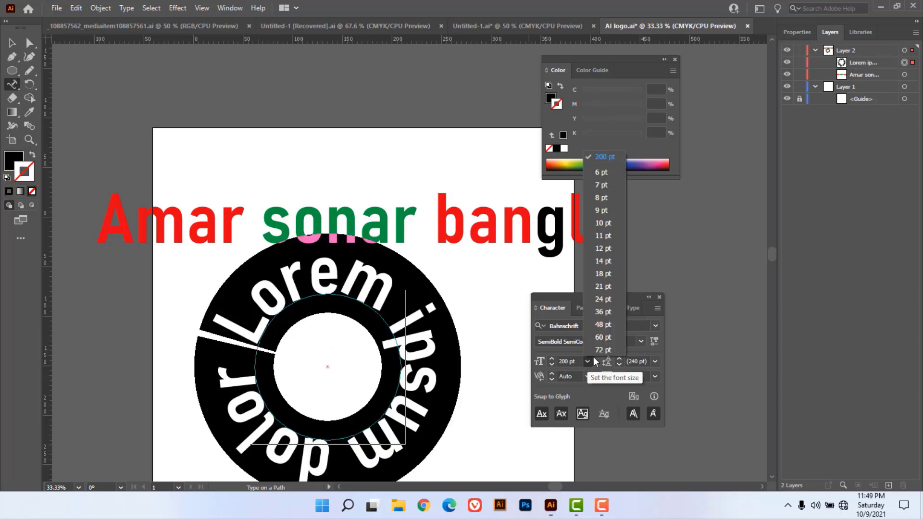
pyautogui.click(601, 351)
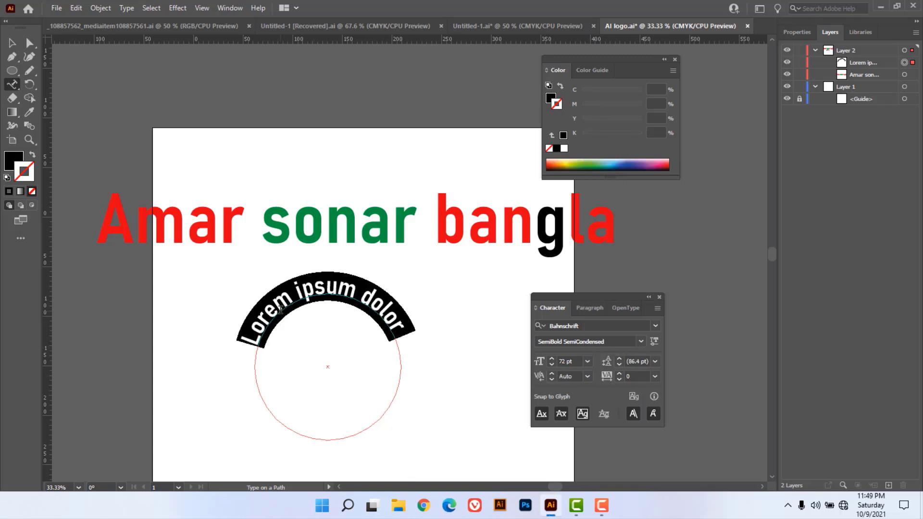
# Replace the placeholder text on the circle with "Adobe Illustrator Tutorial".
pyautogui.write('Adob')
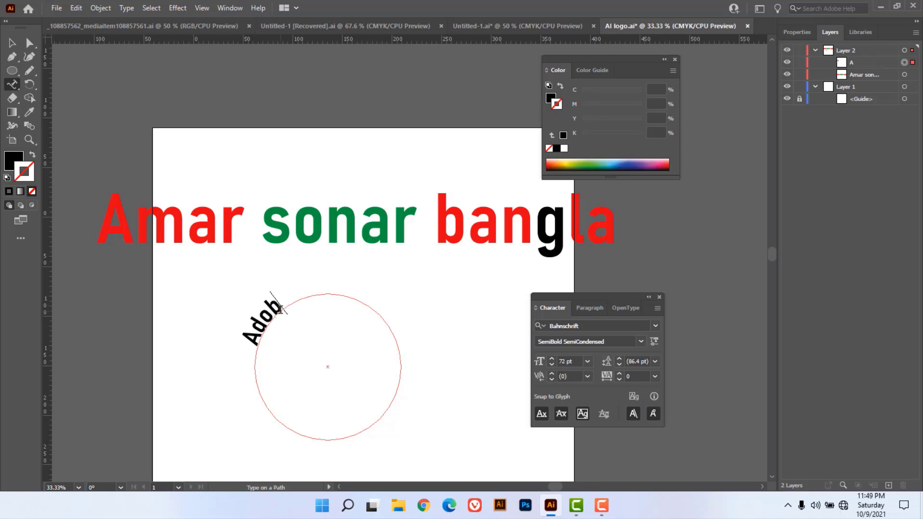
pyautogui.write('e Illus')
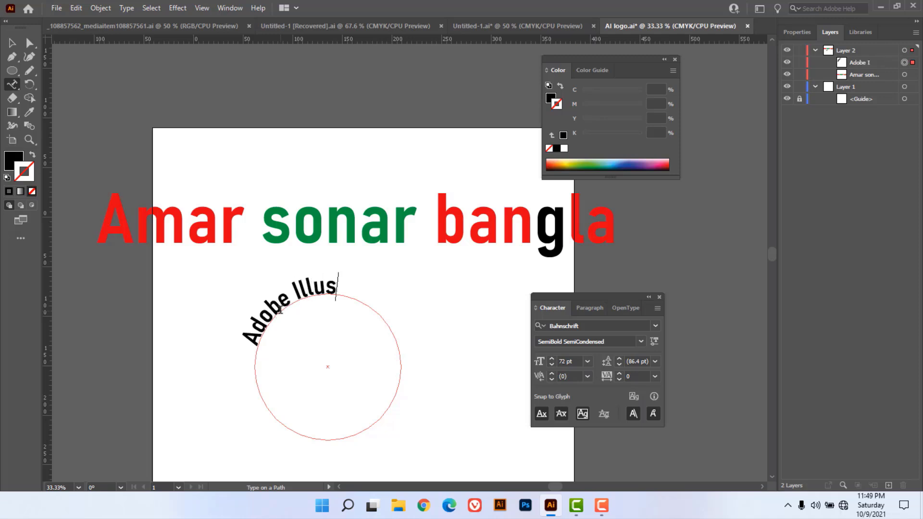
pyautogui.write('trator')
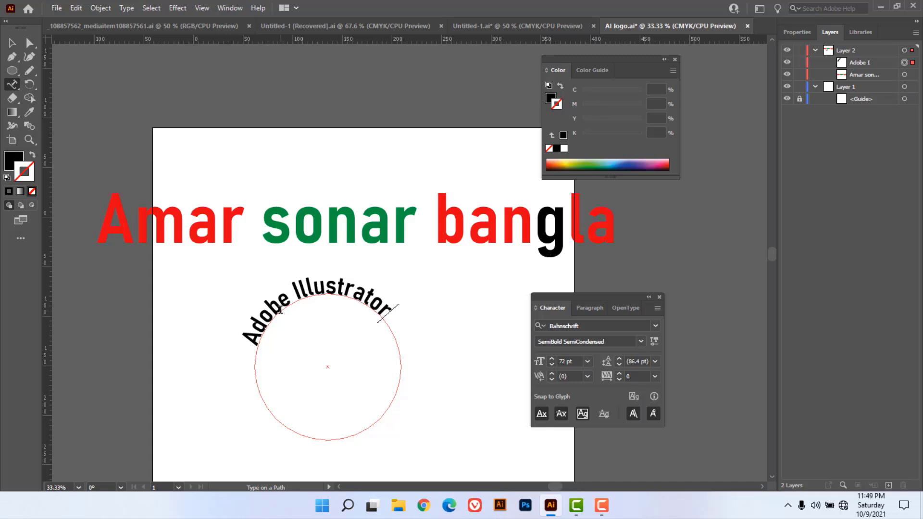
pyautogui.write(' Tutorial')
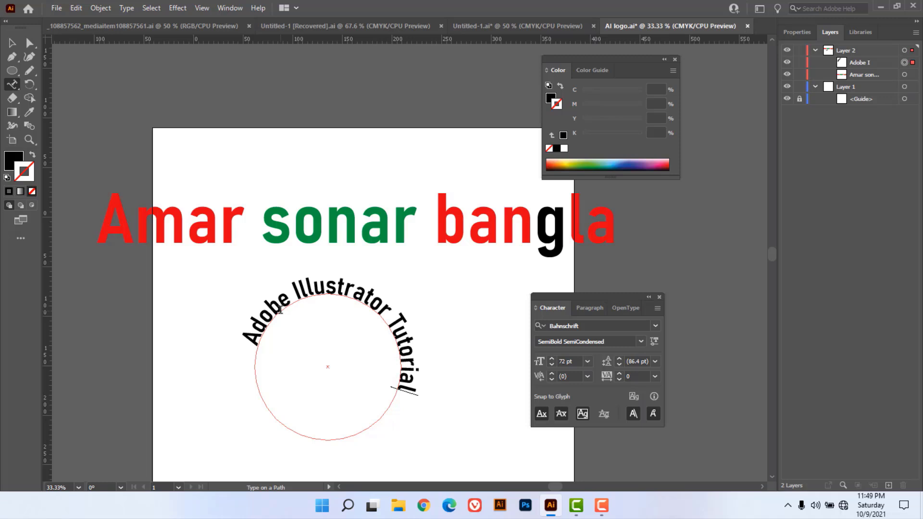
# Slide the path text counterclockwise along the circle with the Selection tool so it arches evenly over the upper half.
pyautogui.click(18, 48)
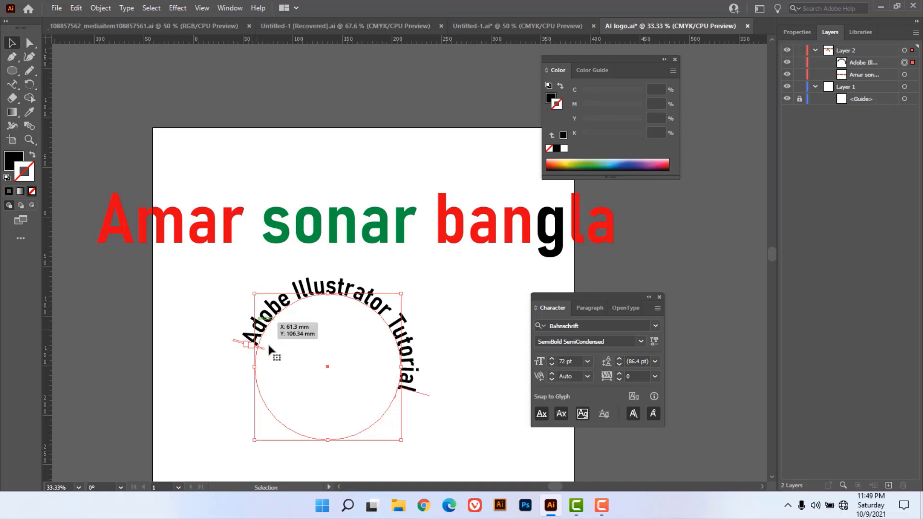
pyautogui.moveTo(434, 375); pyautogui.dragTo(443, 415)
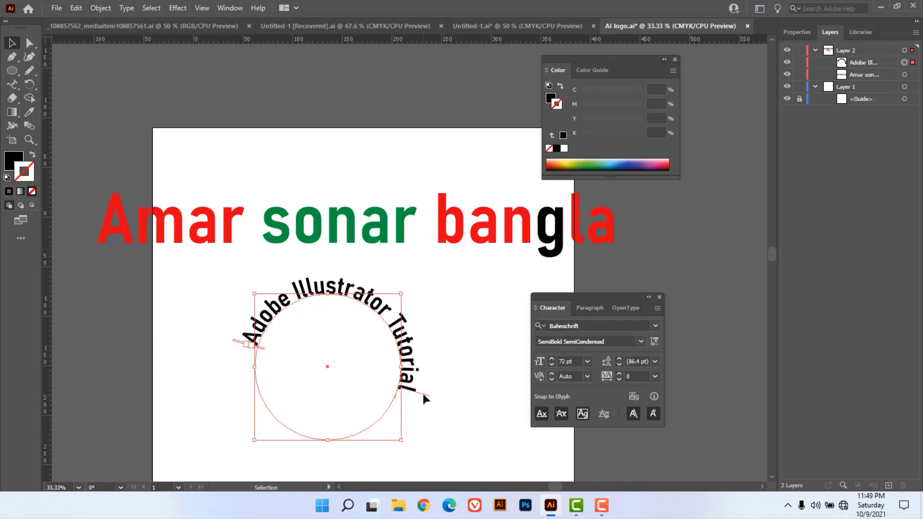
pyautogui.moveTo(423, 388); pyautogui.dragTo(442, 354)
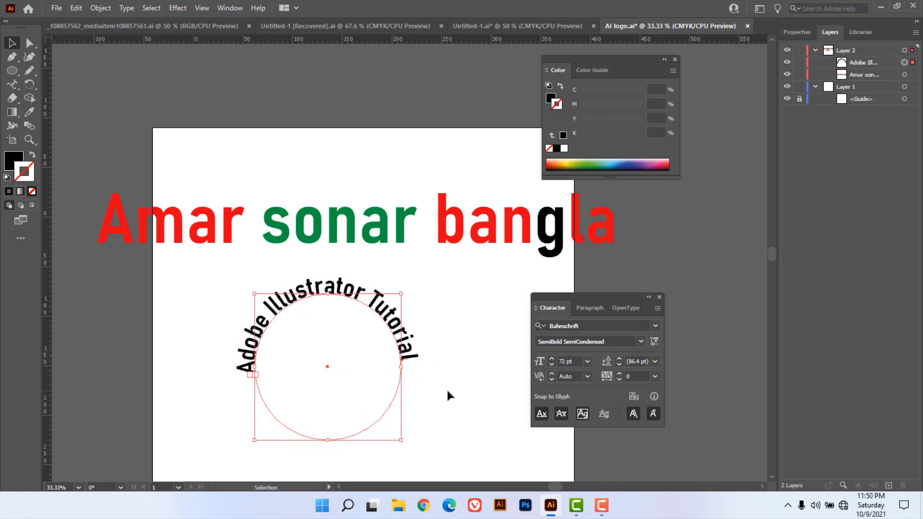
# Reduce the path text's font size by five increments, then raise it back to 72 pt.
pyautogui.click(553, 366)
pyautogui.click(553, 366)
pyautogui.click(552, 366)
pyautogui.click(553, 366)
pyautogui.click(553, 366)
pyautogui.click(551, 360)
pyautogui.click(551, 359)
pyautogui.click(551, 360)
pyautogui.click(551, 359)
pyautogui.click(551, 359)
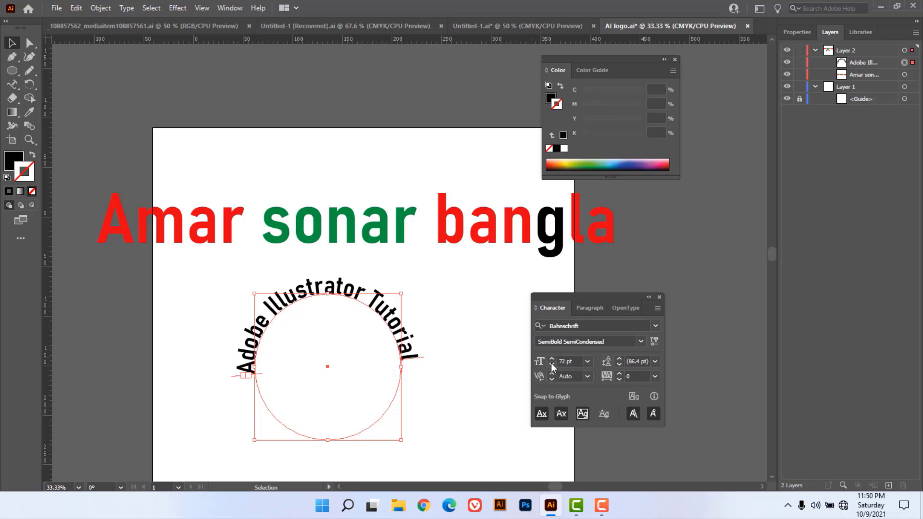
# Show the full character options and set the circular Adobe Illustrator Tutorial text's baseline shift to -23 pt.
pyautogui.click(657, 310)
pyautogui.click(693, 99)
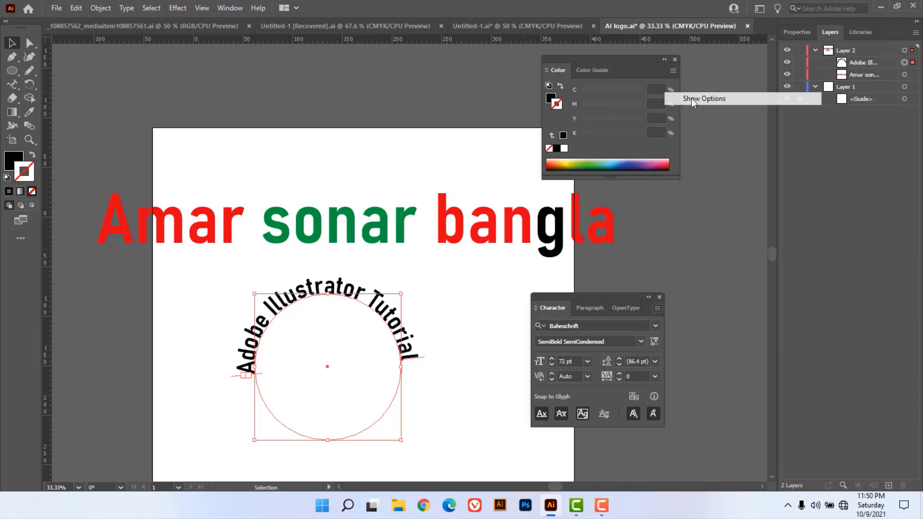
pyautogui.moveTo(600, 287); pyautogui.dragTo(660, 217)
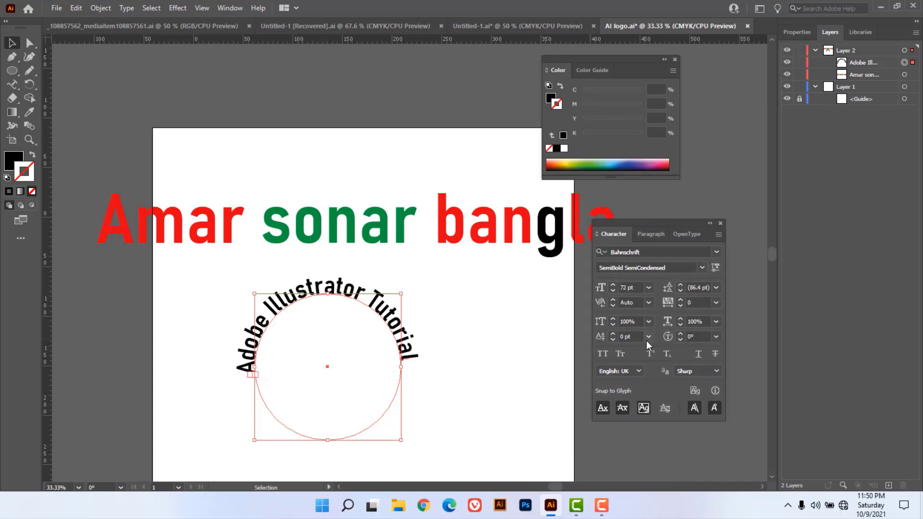
pyautogui.click(613, 339)
pyautogui.click(613, 339)
pyautogui.click(613, 339)
pyautogui.click(613, 339)
pyautogui.click(613, 339)
pyautogui.click(613, 339)
pyautogui.click(613, 340)
pyautogui.click(613, 339)
pyautogui.click(613, 339)
pyautogui.click(613, 339)
pyautogui.click(613, 339)
pyautogui.click(613, 339)
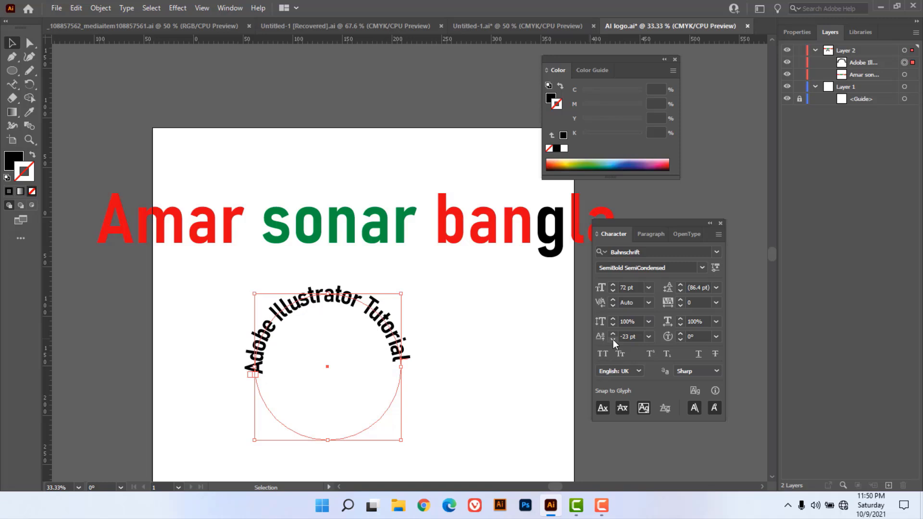
# Set the circular text's tracking to 10 and deselect it.
pyautogui.click(680, 299)
pyautogui.click(681, 299)
pyautogui.click(681, 299)
pyautogui.click(680, 300)
pyautogui.click(680, 299)
pyautogui.click(680, 300)
pyautogui.click(681, 300)
pyautogui.click(680, 300)
pyautogui.click(680, 300)
pyautogui.click(680, 300)
pyautogui.click(681, 300)
pyautogui.click(680, 300)
pyautogui.click(680, 300)
pyautogui.click(680, 300)
pyautogui.click(680, 300)
pyautogui.click(680, 305)
pyautogui.click(681, 304)
pyautogui.click(680, 304)
pyautogui.click(681, 304)
pyautogui.click(681, 305)
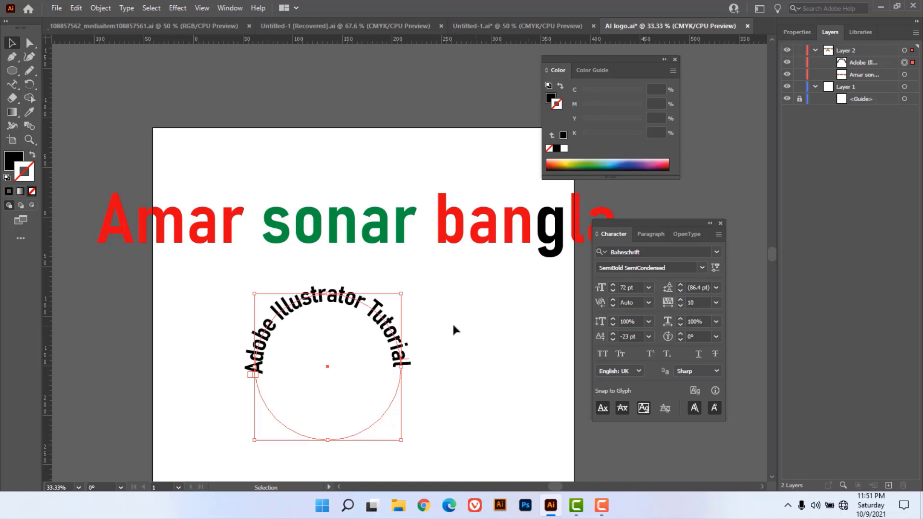
pyautogui.click(441, 330)
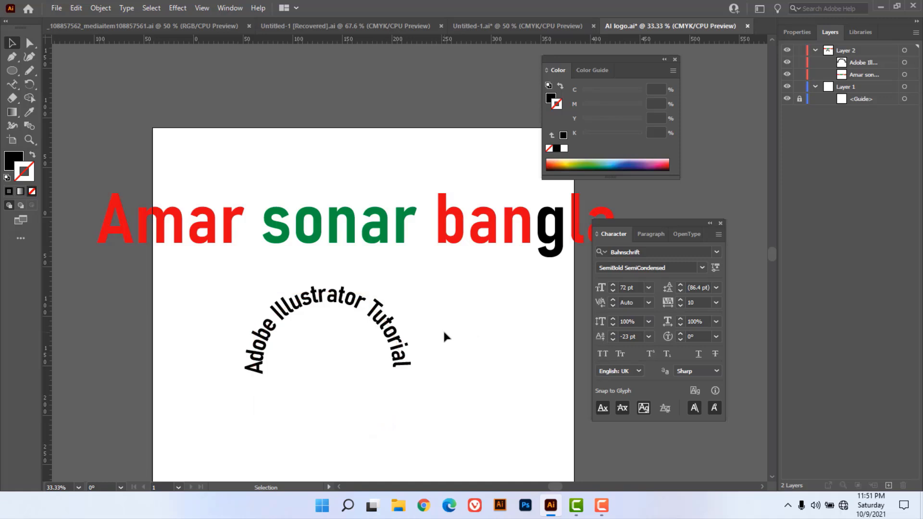
# Add the vertical text "Roman Edits" beside the circular text with the Vertical Type tool.
pyautogui.click(12, 85)
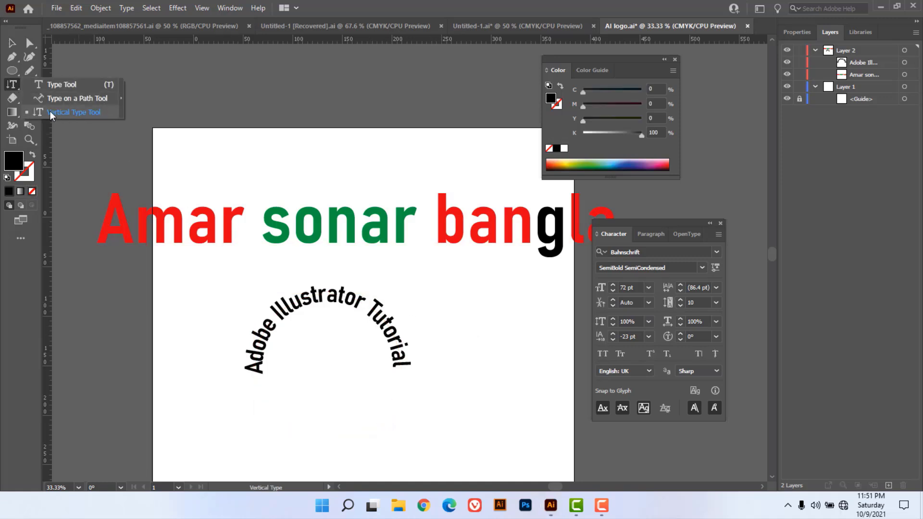
pyautogui.click(94, 112)
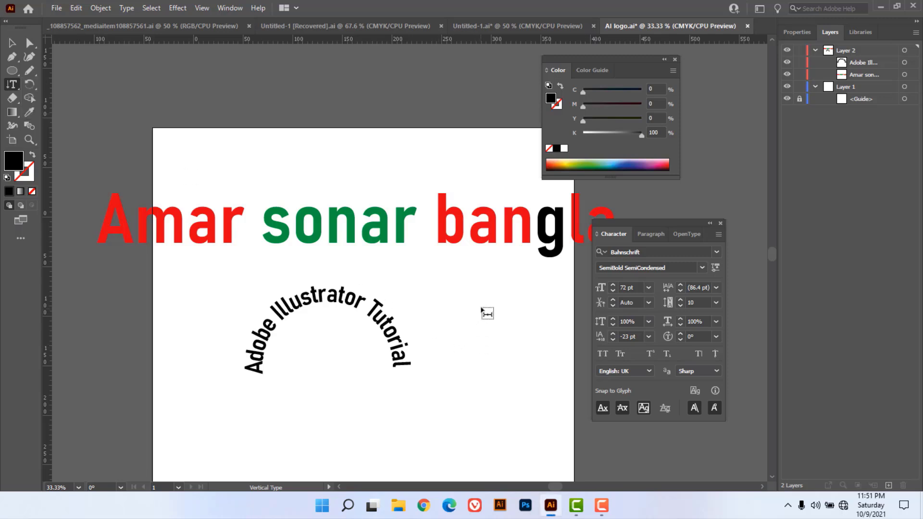
pyautogui.click(484, 310)
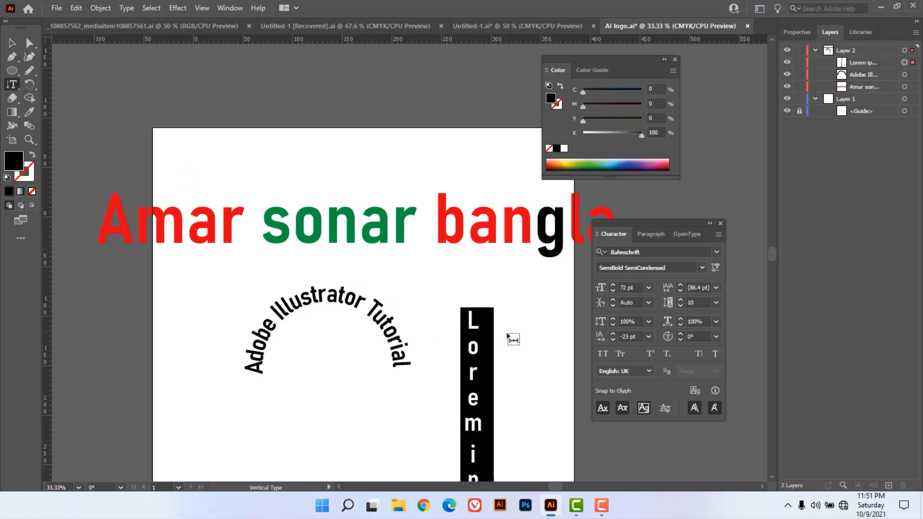
pyautogui.scroll(-2, 511, 334)
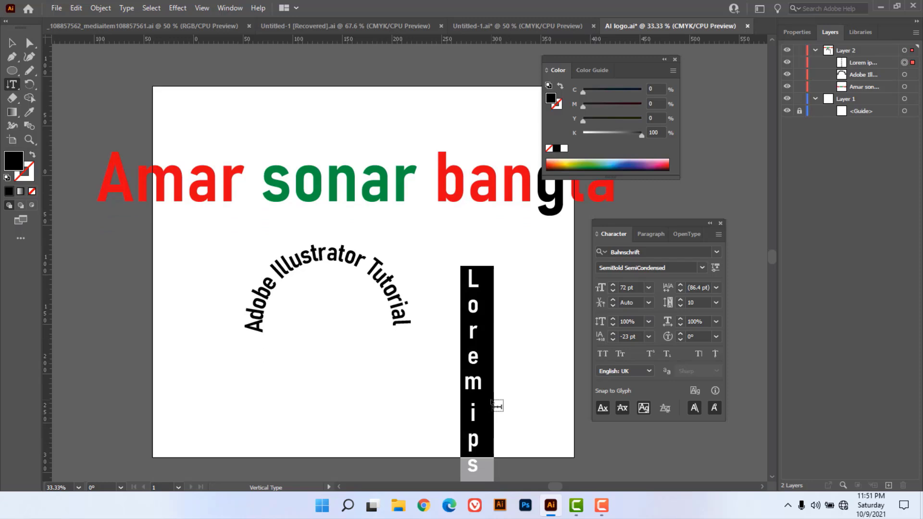
pyautogui.write('R')
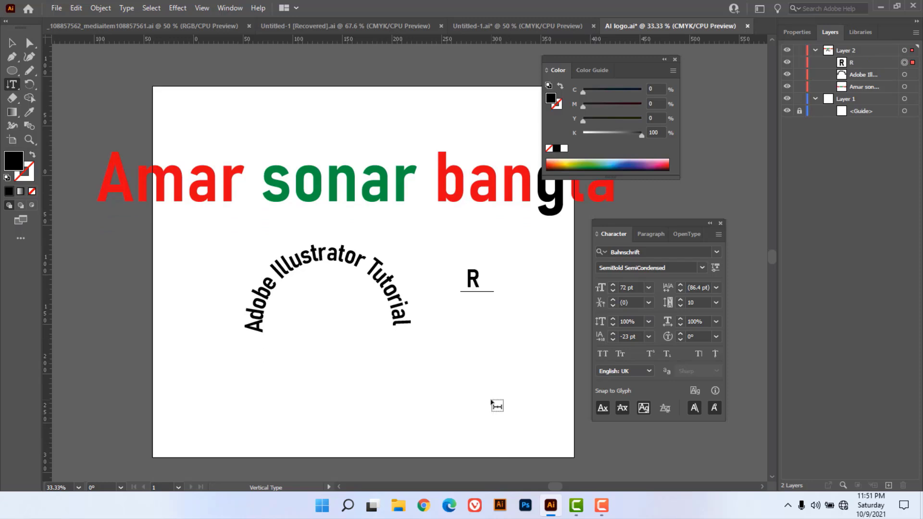
pyautogui.write('omanEdi')
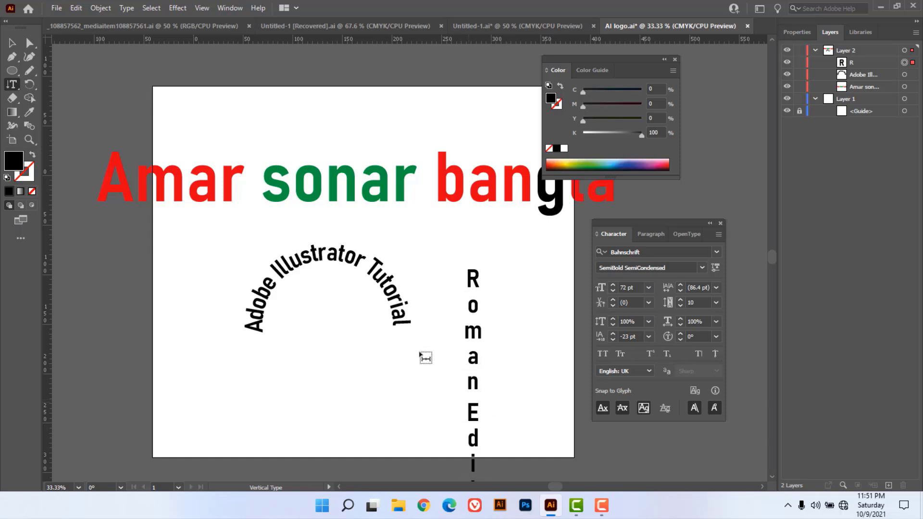
pyautogui.press('Escape')
# Place the vertical text near the artboard's right edge and shift the Amar sonar bangla headline left, inside that edge.
pyautogui.moveTo(473, 358); pyautogui.dragTo(470, 303)
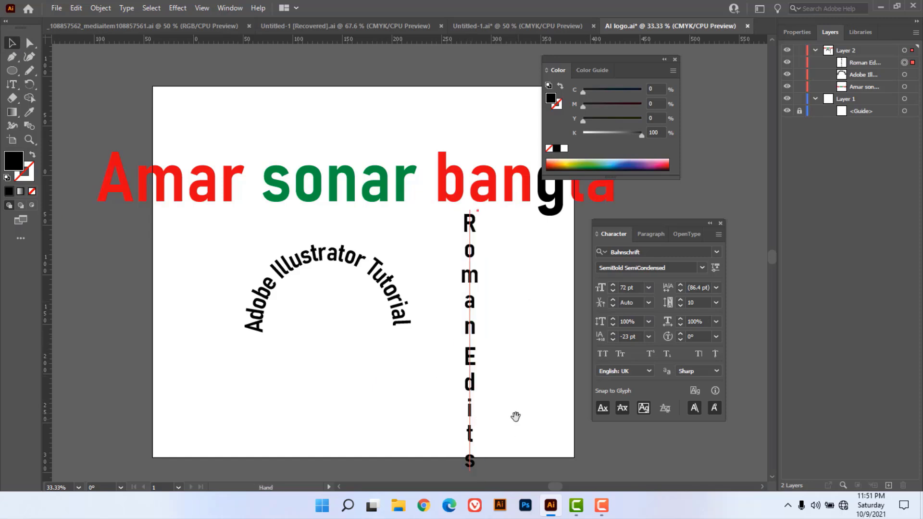
pyautogui.moveTo(517, 419); pyautogui.dragTo(356, 360)
pyautogui.moveTo(315, 330); pyautogui.dragTo(480, 342)
pyautogui.click(317, 283)
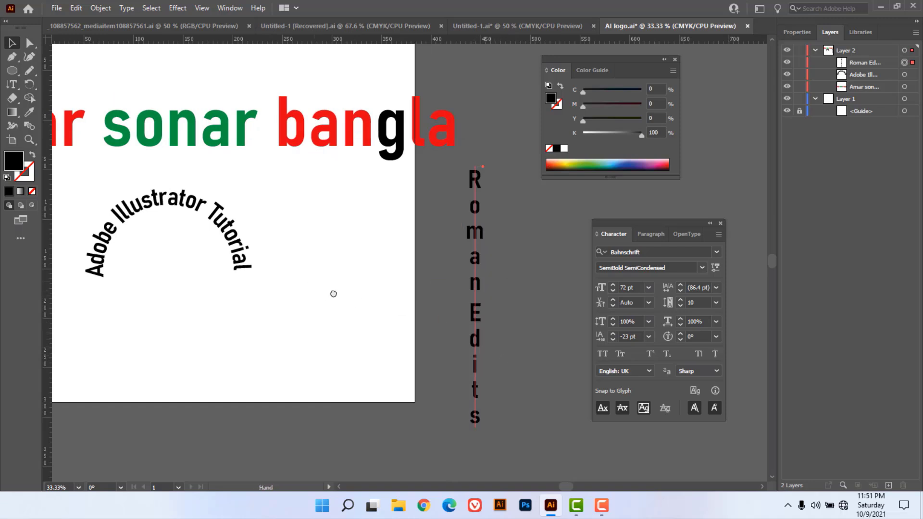
pyautogui.scroll(2, 366, 274)
pyautogui.hscroll(-3, 365, 274)
pyautogui.moveTo(450, 165); pyautogui.dragTo(325, 141)
pyautogui.moveTo(534, 320); pyautogui.dragTo(430, 271)
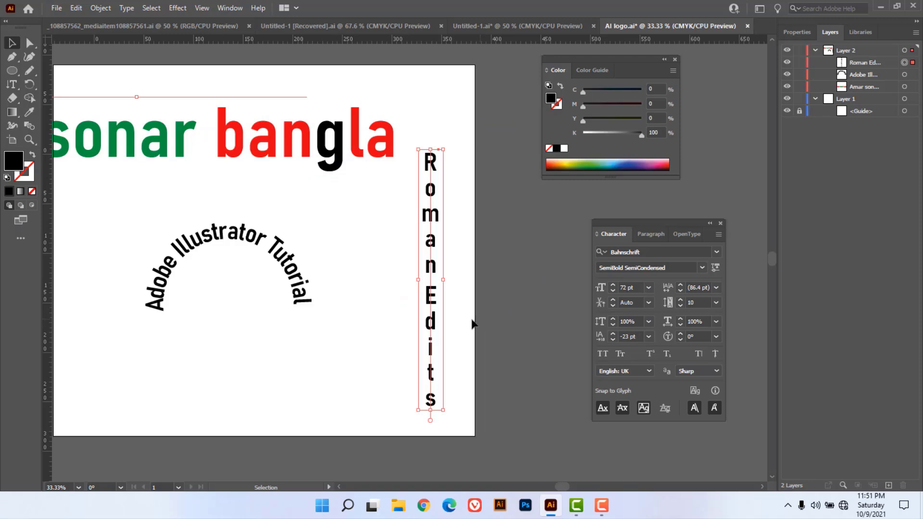
# Colour the word "Edits" in the vertical text green with C 100, M 0, Y 100, K 0.
pyautogui.click(11, 84)
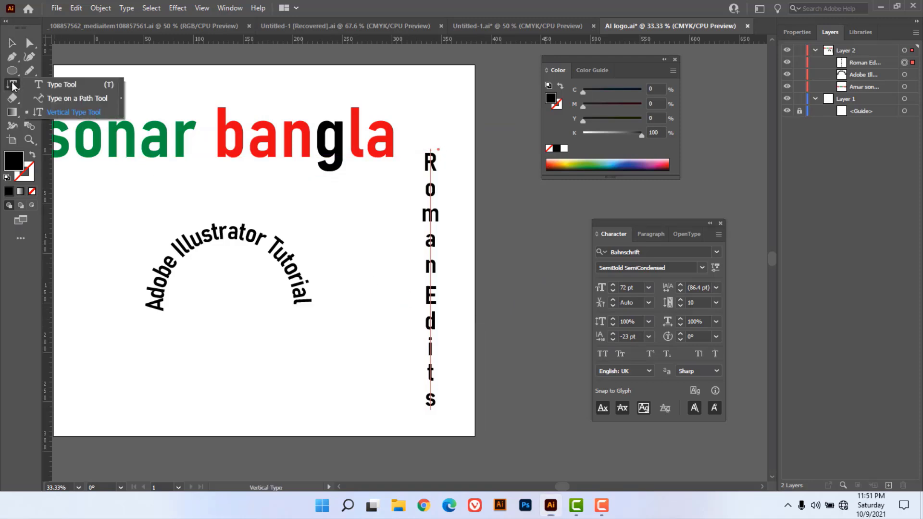
pyautogui.click(58, 85)
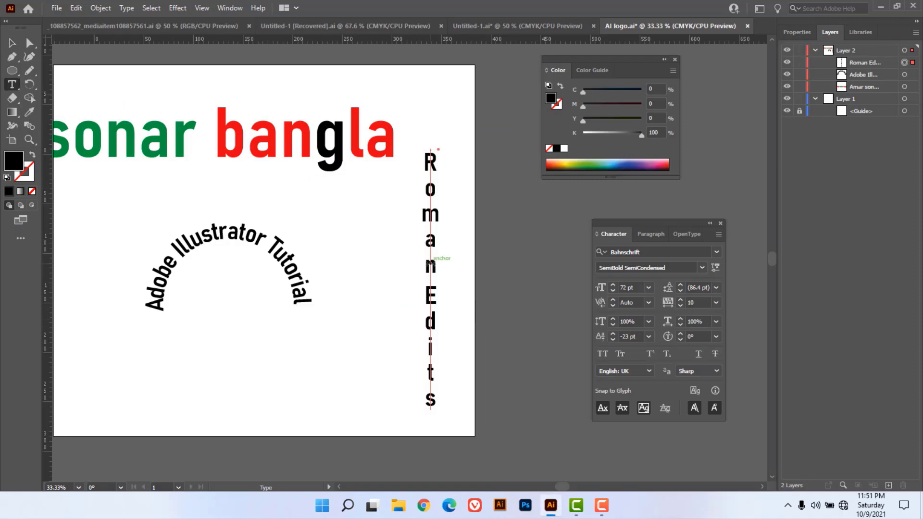
pyautogui.moveTo(430, 283); pyautogui.dragTo(431, 404)
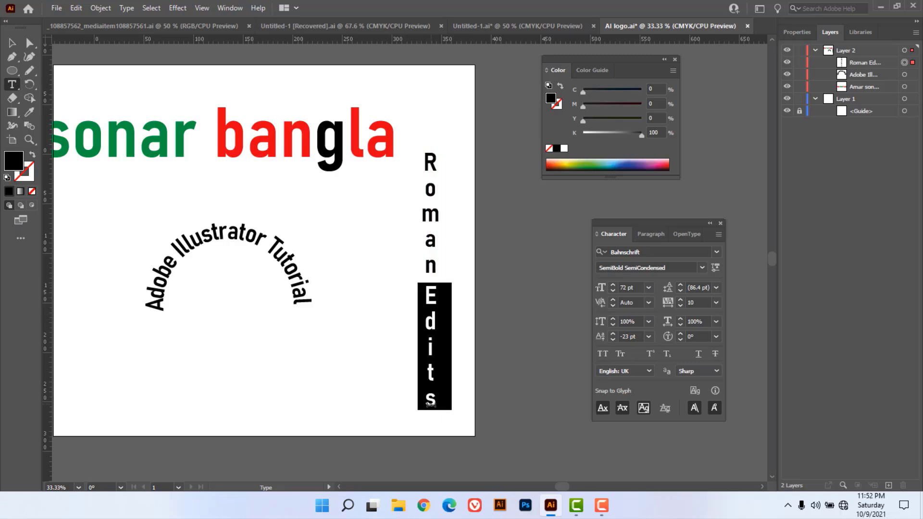
pyautogui.moveTo(644, 133)
pyautogui.mouseDown()
pyautogui.moveTo(576, 134)
pyautogui.moveTo(639, 120)
pyautogui.mouseUp()
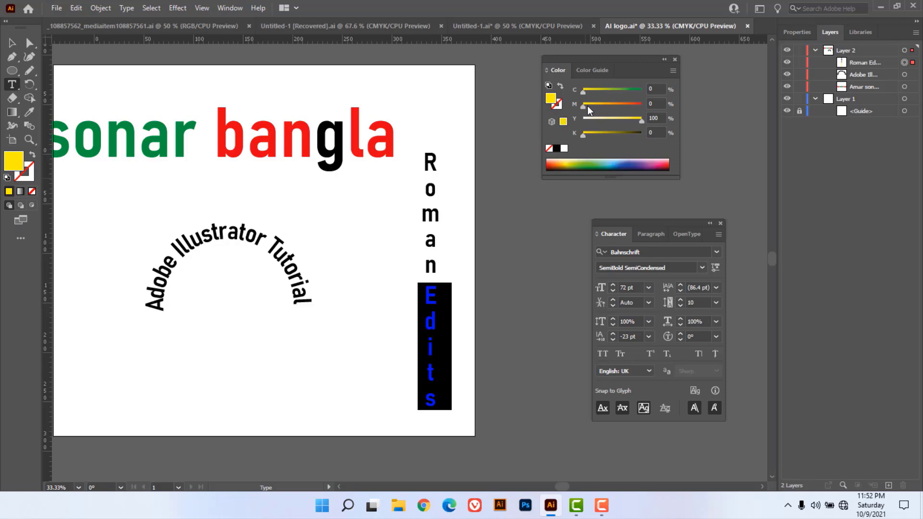
pyautogui.moveTo(583, 92); pyautogui.dragTo(663, 91)
pyautogui.click(12, 42)
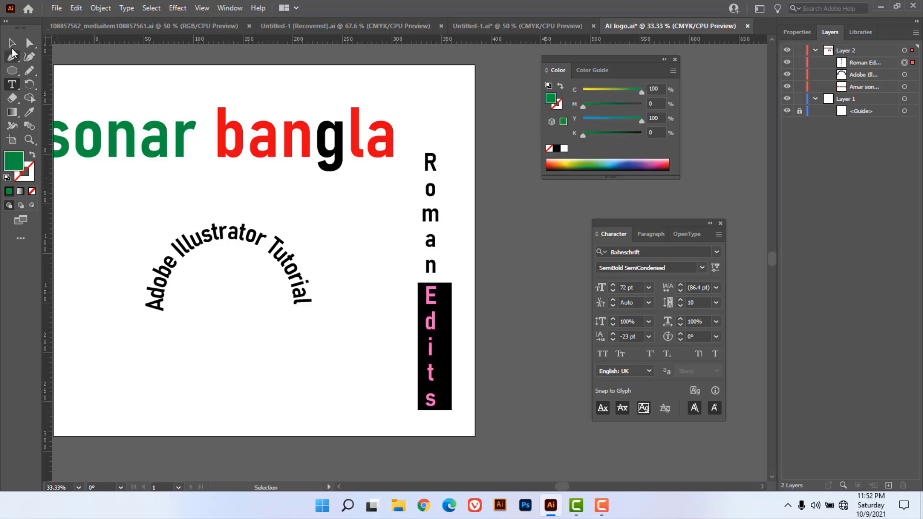
pyautogui.click(362, 254)
# Delete the circular text and the vertical text together, keeping only the headline.
pyautogui.moveTo(340, 341); pyautogui.dragTo(394, 356)
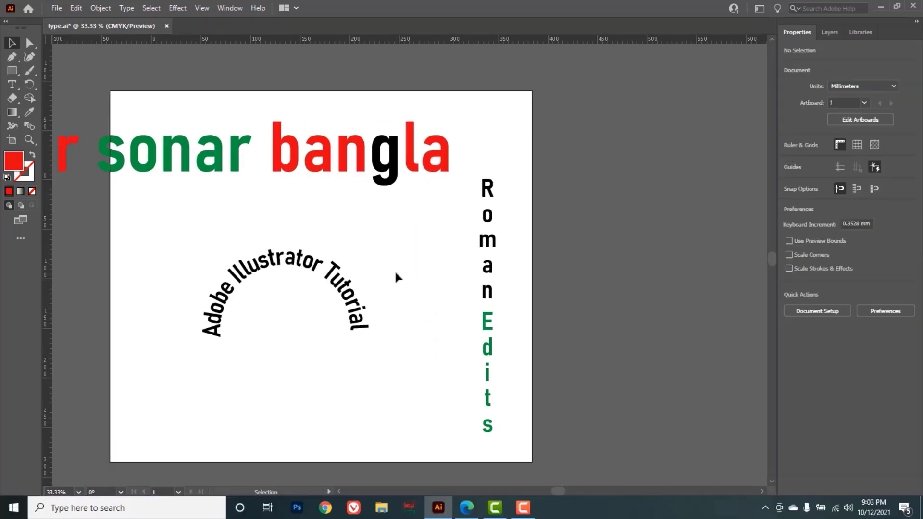
pyautogui.moveTo(272, 266); pyautogui.dragTo(547, 365)
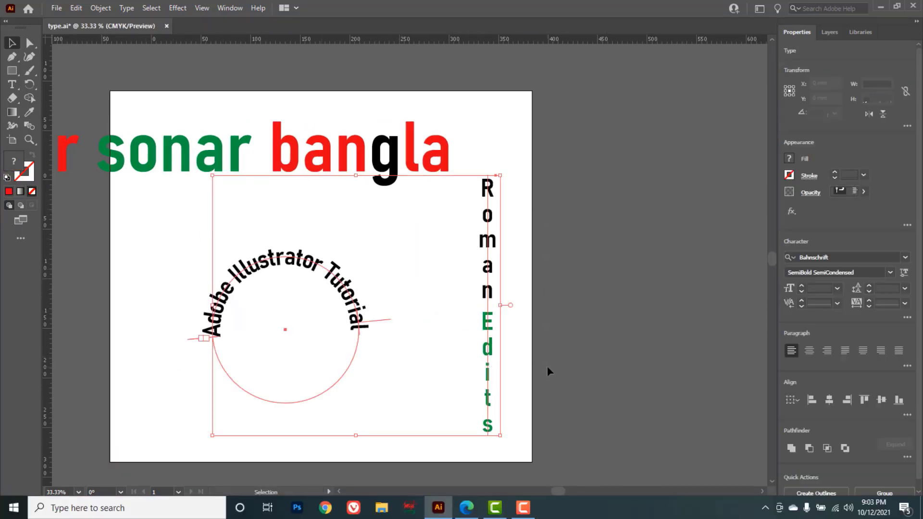
pyautogui.press('Delete')
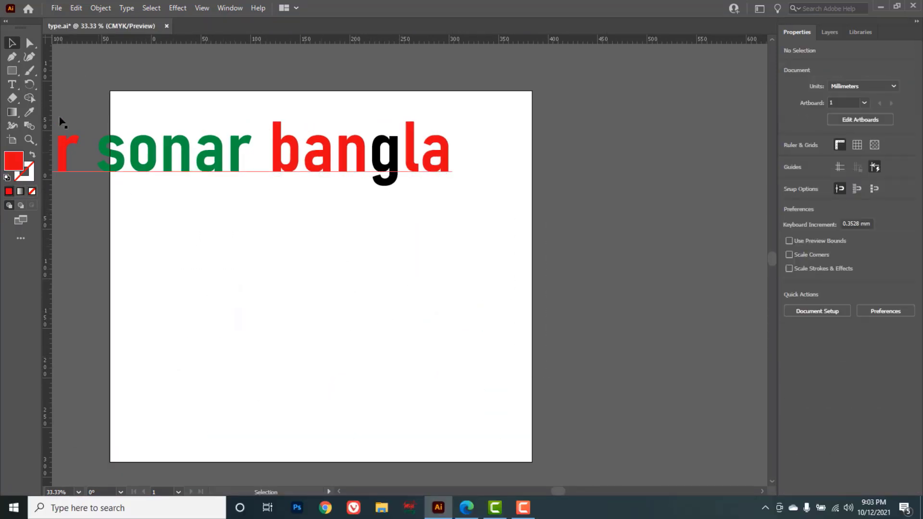
# Move the headline to the middle of the artboard's height and rotate it about 2° clockwise with the Rotate tool.
pyautogui.click(30, 85)
pyautogui.moveTo(30, 85); pyautogui.dragTo(67, 87)
pyautogui.click(12, 43)
pyautogui.moveTo(171, 166); pyautogui.dragTo(377, 267)
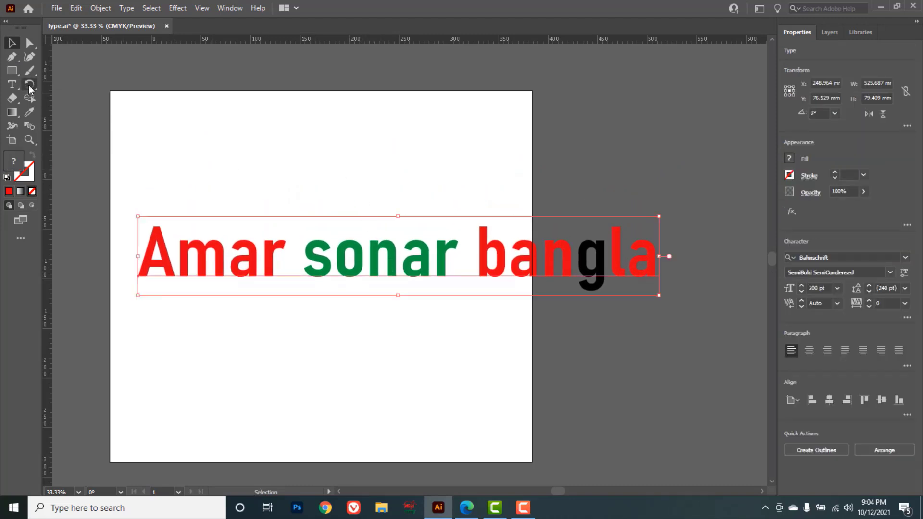
pyautogui.moveTo(28, 87); pyautogui.dragTo(76, 89)
pyautogui.moveTo(679, 185); pyautogui.dragTo(416, 250)
# Draw a red rectangle of about 174 × 111 mm above the headline.
pyautogui.click(12, 70)
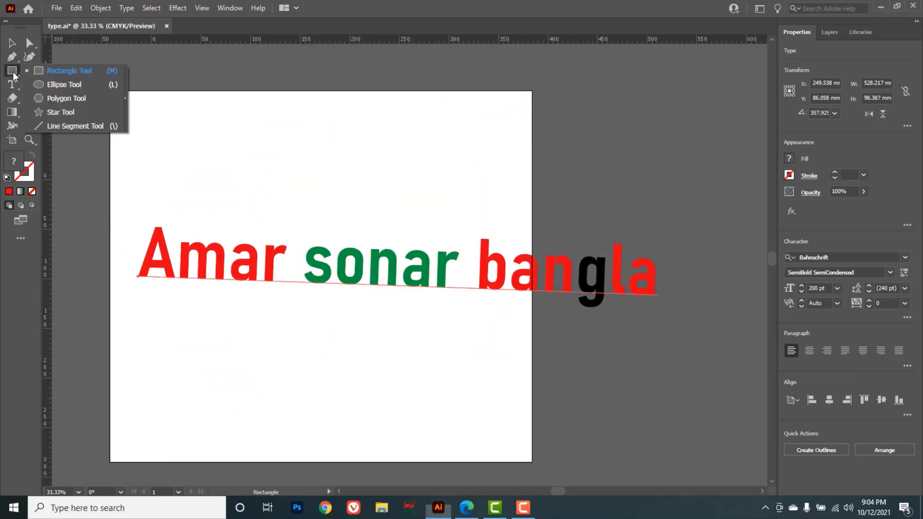
pyautogui.click(67, 72)
pyautogui.moveTo(175, 104); pyautogui.dragTo(349, 215)
# Try rotating the rectangle about 2° clockwise around its centre.
pyautogui.click(30, 85)
pyautogui.click(74, 86)
pyautogui.moveTo(414, 121); pyautogui.dragTo(307, 137)
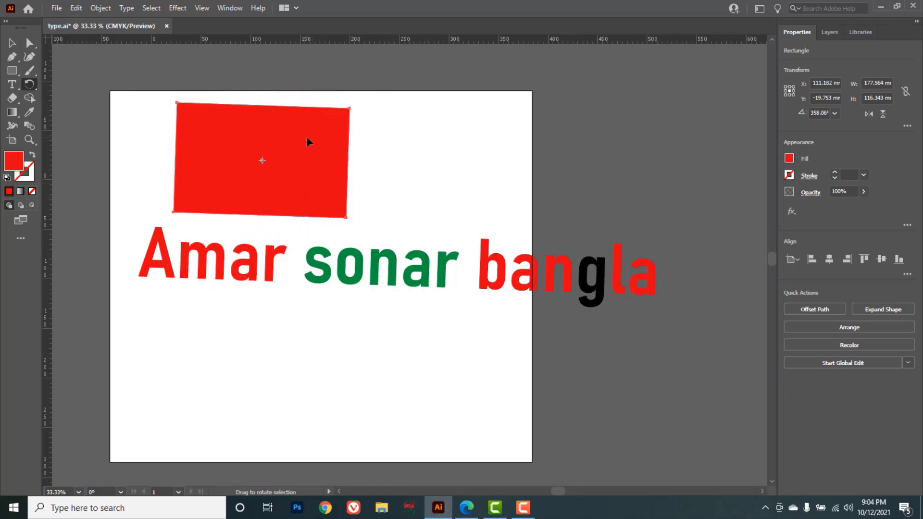
pyautogui.hotkey('ctrl', 'z')
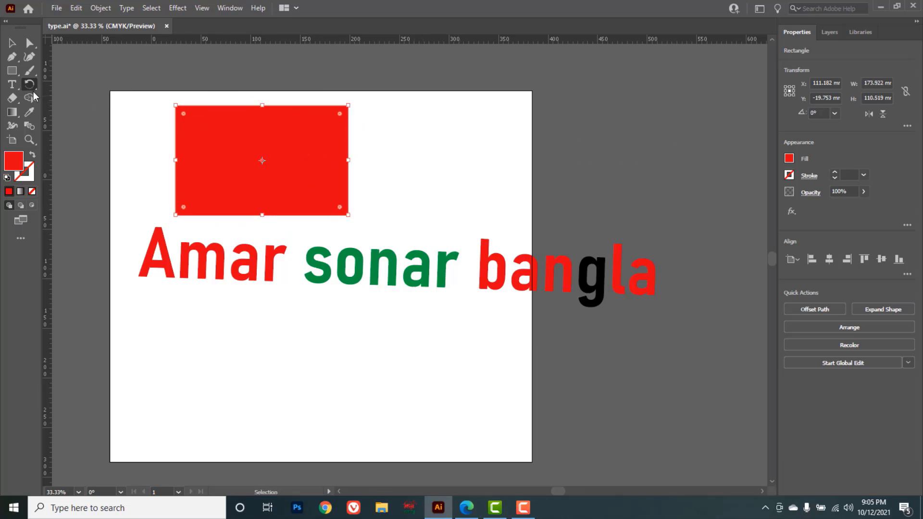
# Resize the rectangle around its centre to about 183 × 88 mm with the Scale tool.
pyautogui.click(29, 84)
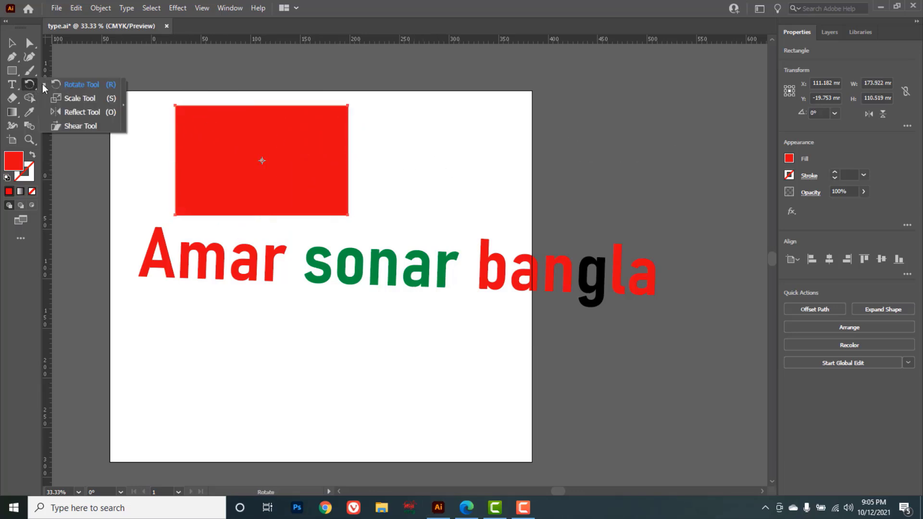
pyautogui.click(83, 101)
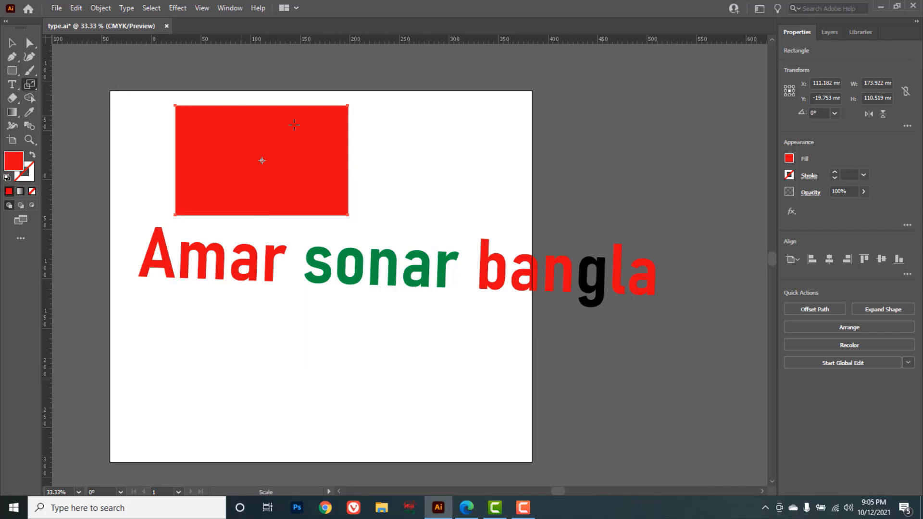
pyautogui.moveTo(348, 105); pyautogui.dragTo(347, 213)
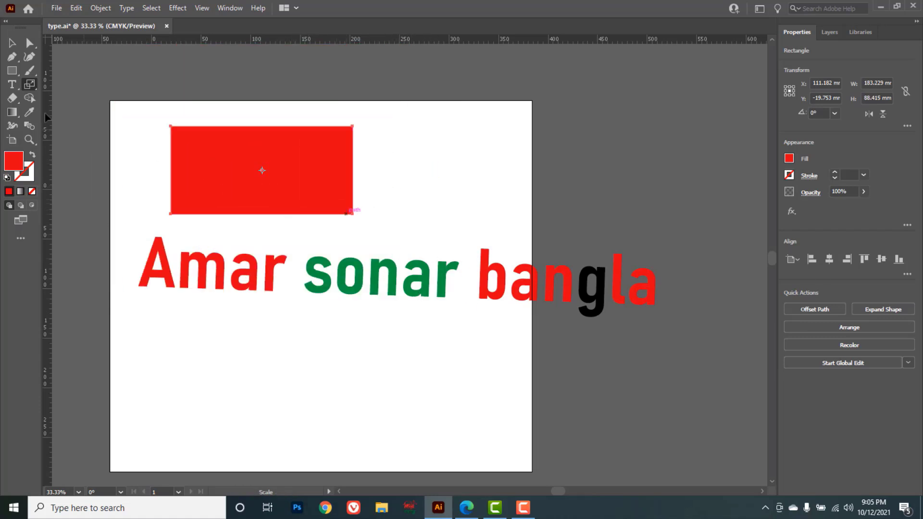
pyautogui.click(28, 85)
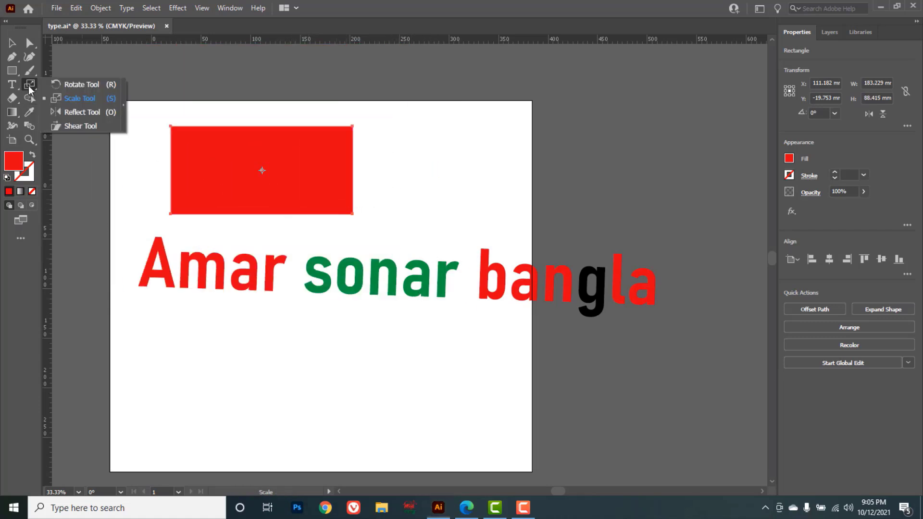
pyautogui.click(92, 118)
# Draw a red half-moon shape right of the rectangle with the Pen tool, a vertical straight edge closed by a curve bulging right.
pyautogui.click(12, 57)
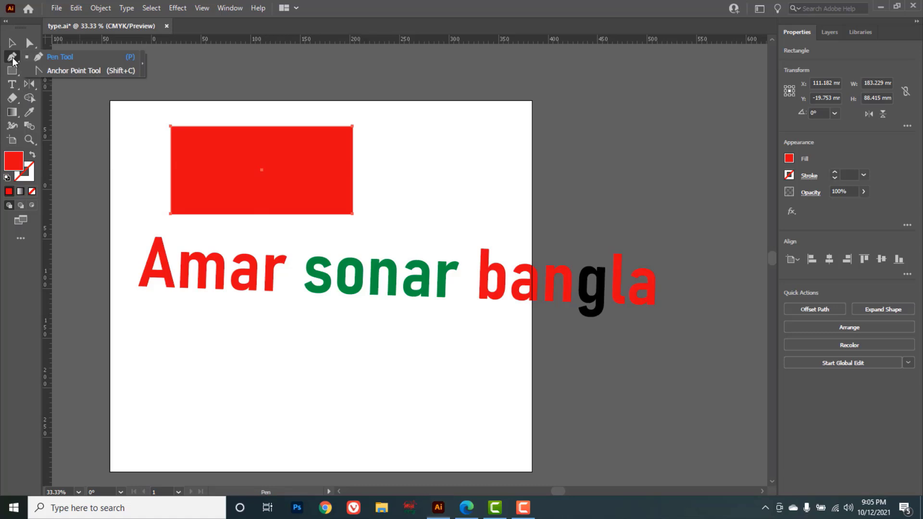
pyautogui.click(60, 58)
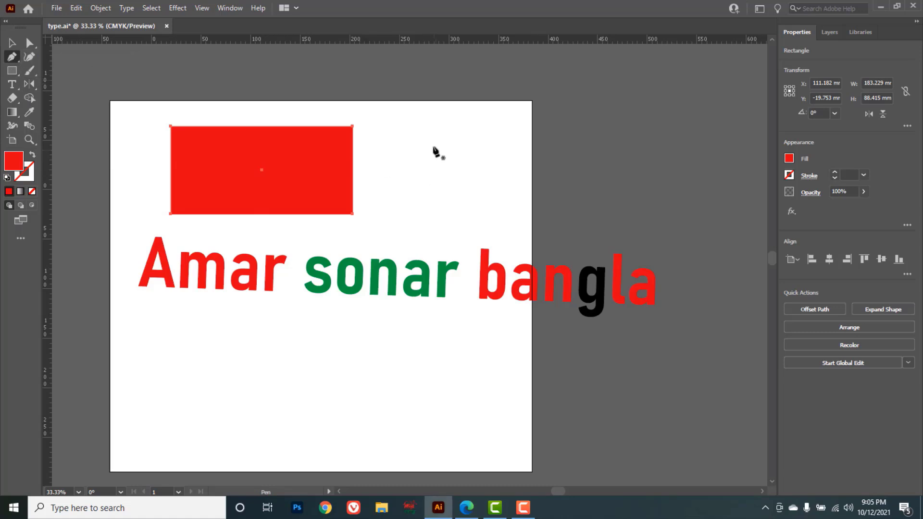
pyautogui.click(441, 132)
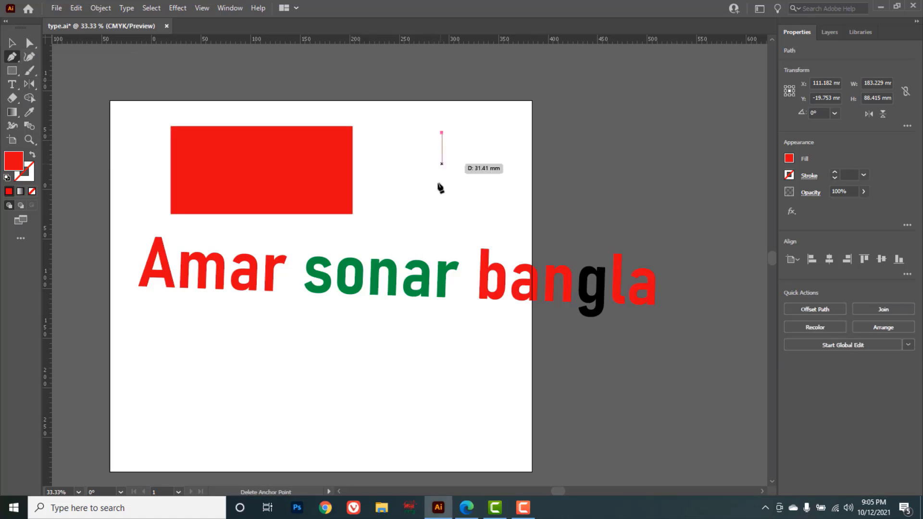
pyautogui.click(442, 231)
pyautogui.moveTo(442, 230); pyautogui.dragTo(380, 282)
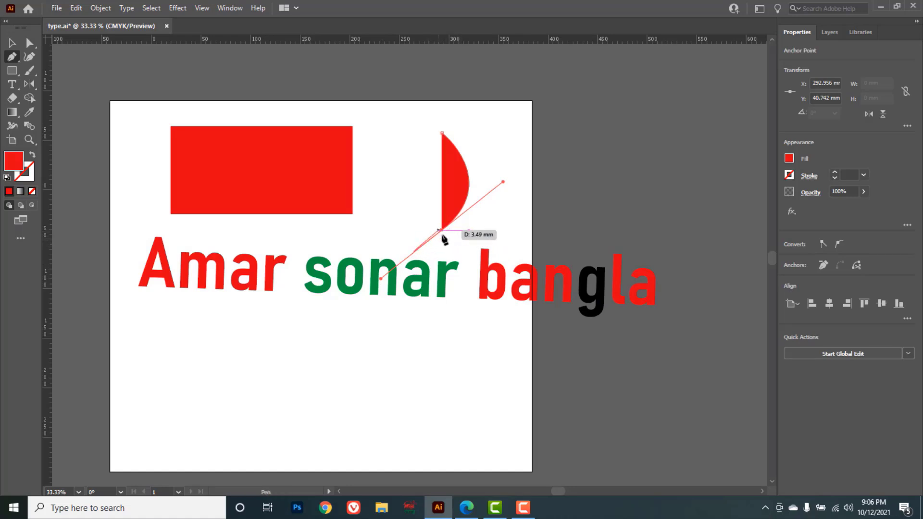
pyautogui.press('alt')
pyautogui.keyDown('alt'); pyautogui.click(441, 231); pyautogui.keyUp('alt')
pyautogui.click(12, 42)
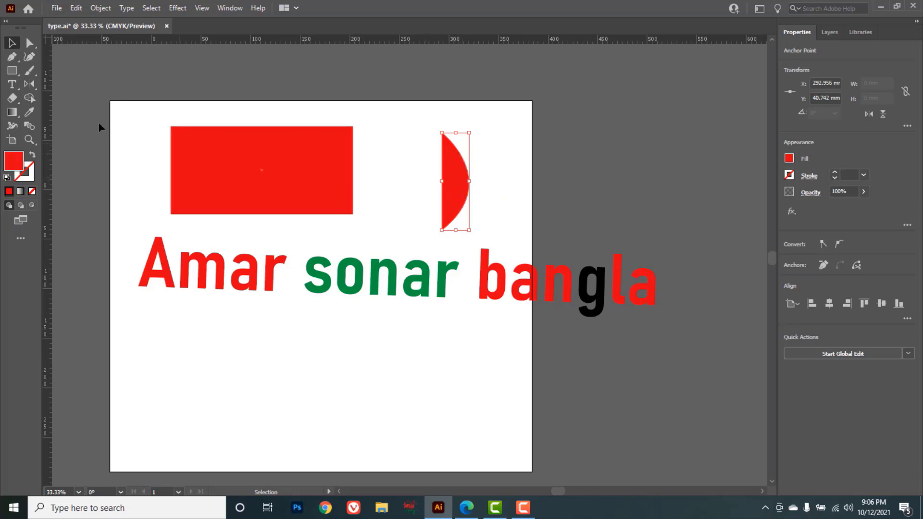
# Reflect a copy of the red half-moon across the vertical axis to complete a leaf shape.
pyautogui.click(27, 83)
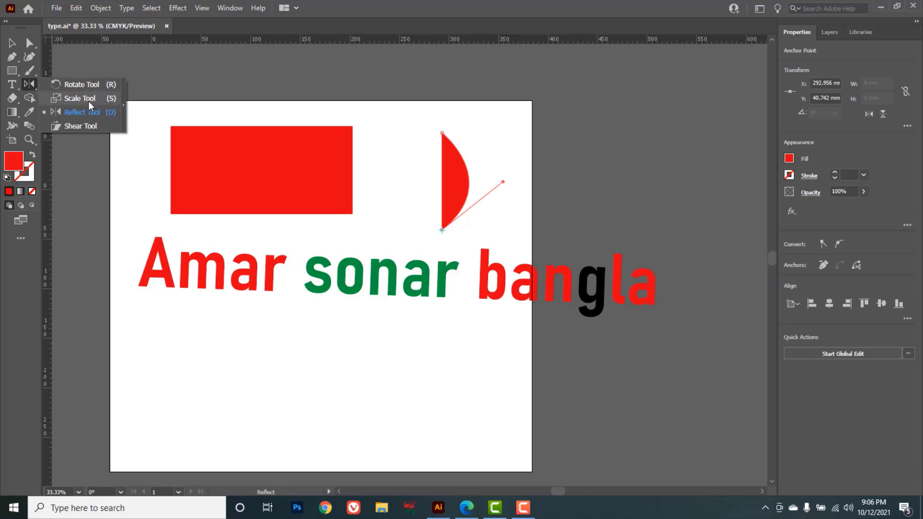
pyautogui.click(79, 114)
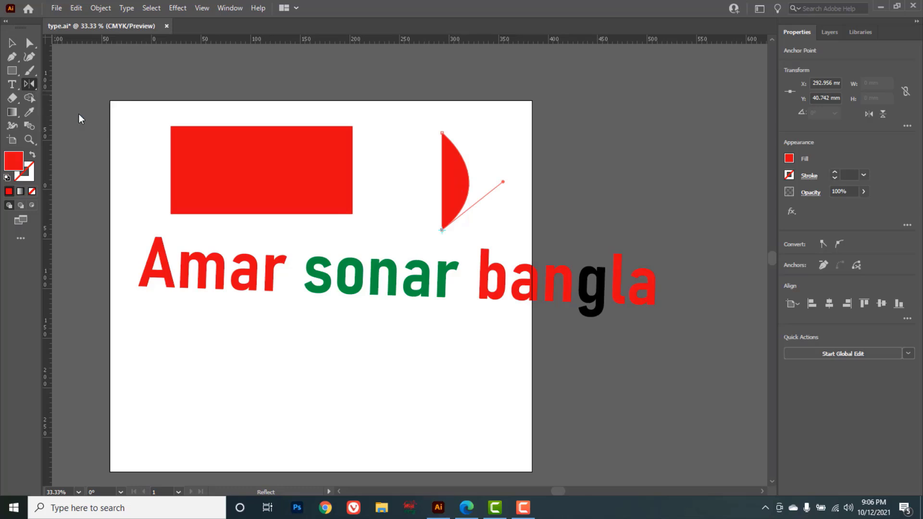
pyautogui.doubleClick(28, 85)
pyautogui.moveTo(417, 149); pyautogui.dragTo(590, 87)
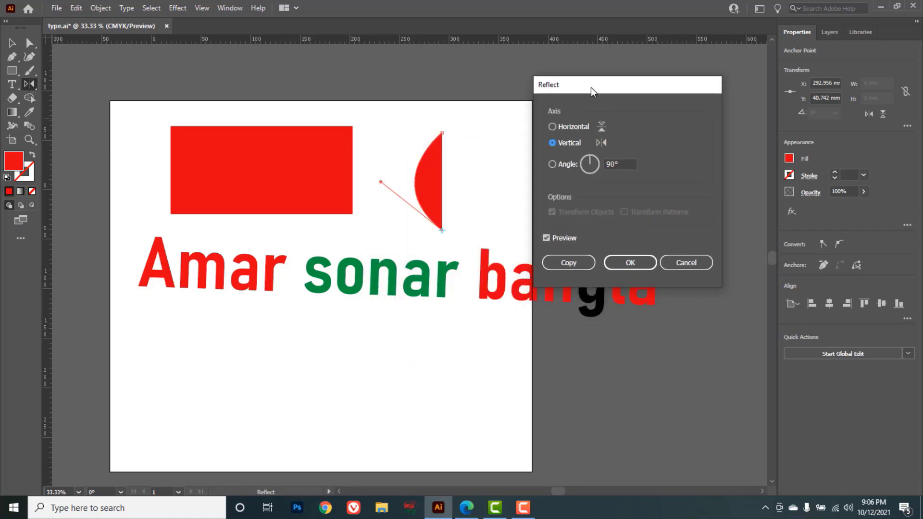
pyautogui.click(568, 263)
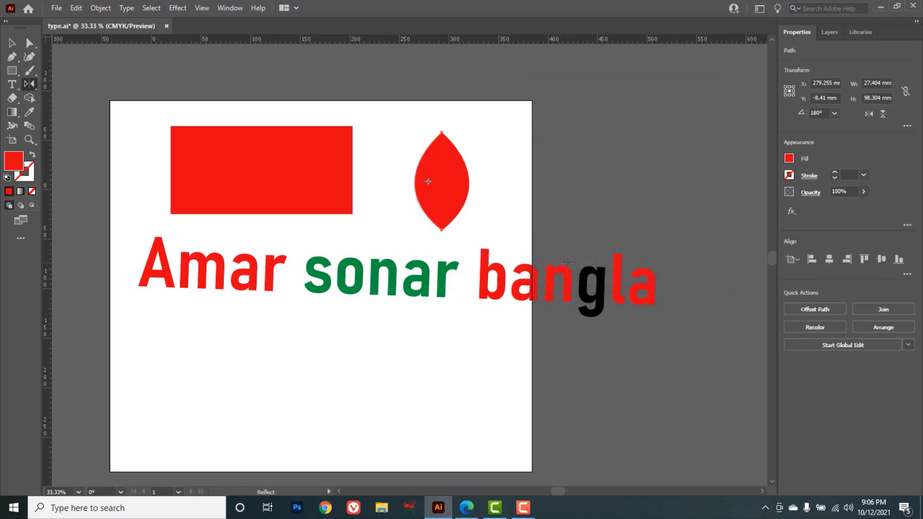
pyautogui.press('v')
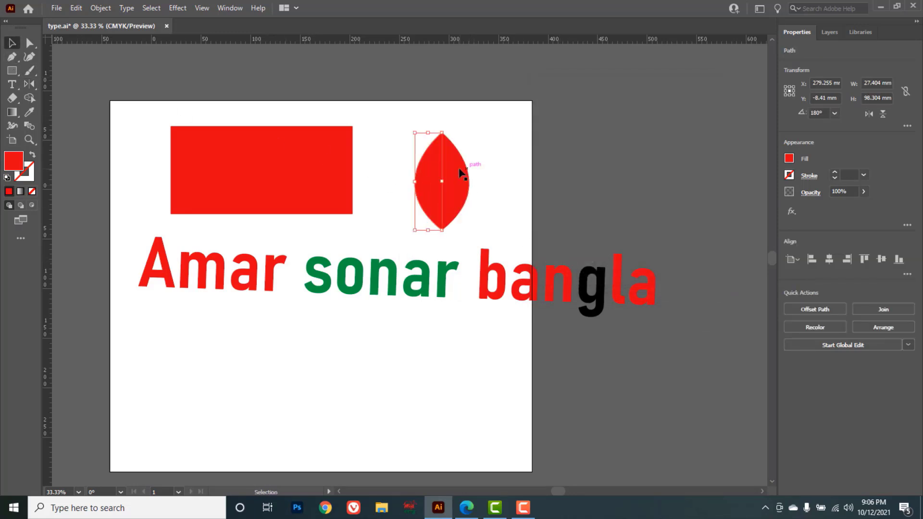
# Recolour the mirrored half of the leaf first green, then blue (C 94.51, M 73.73, Y 0, K 0).
pyautogui.click(476, 169)
pyautogui.click(461, 180)
pyautogui.click(423, 183)
pyautogui.click(228, 8)
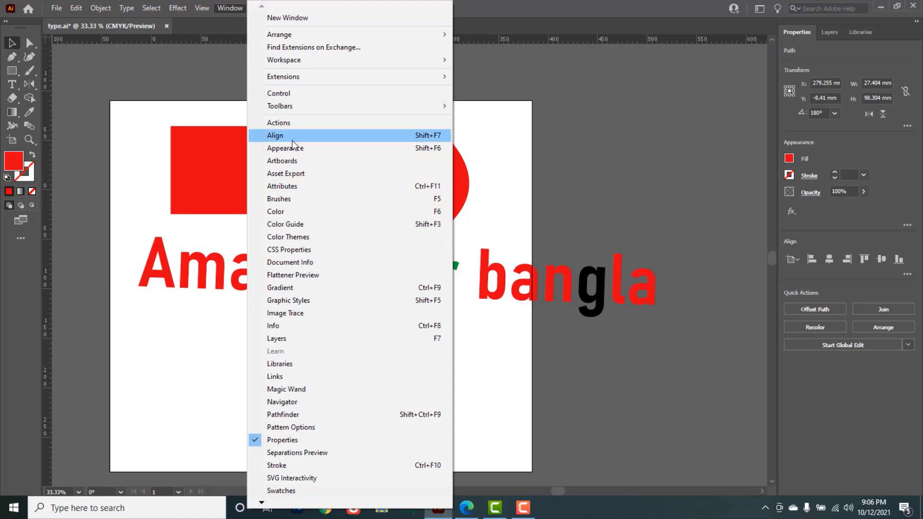
pyautogui.click(285, 214)
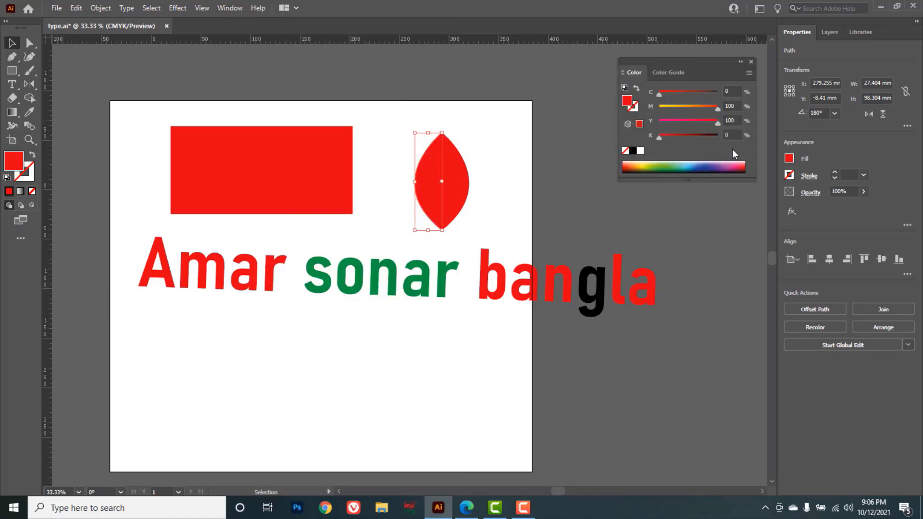
pyautogui.click(670, 168)
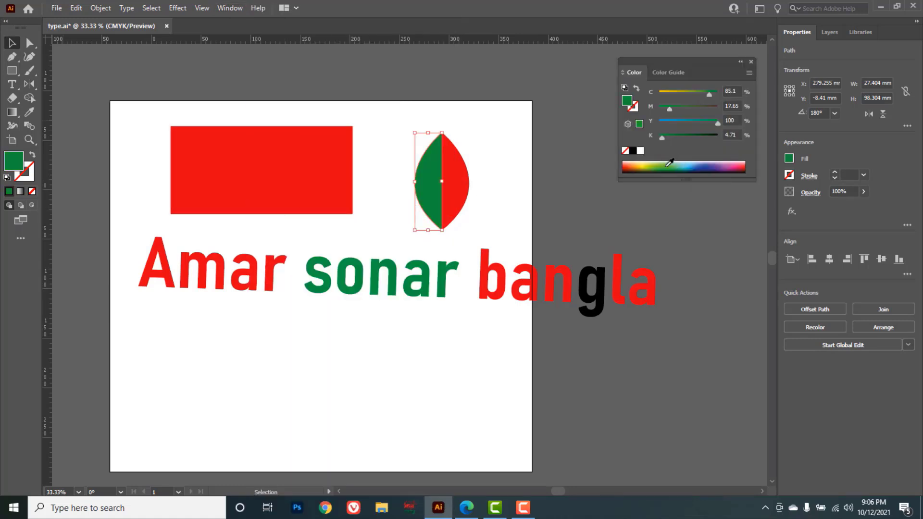
pyautogui.click(513, 145)
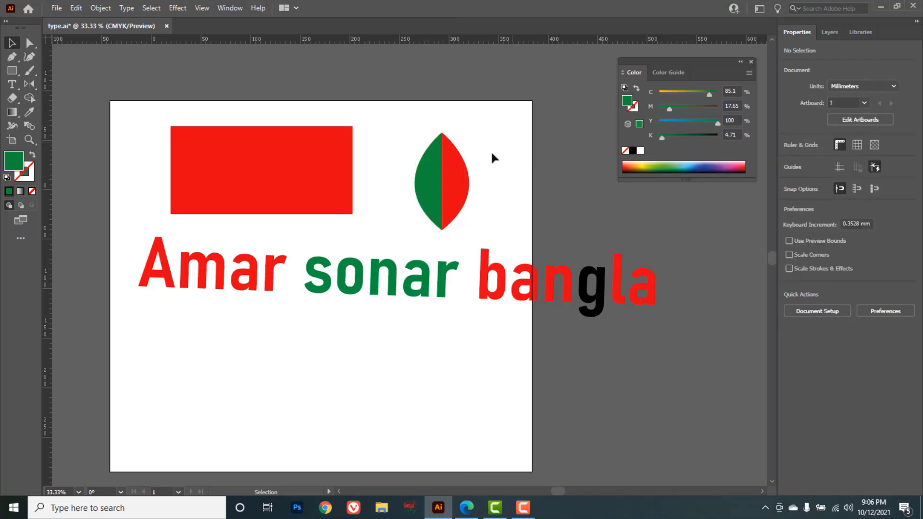
pyautogui.click(433, 182)
pyautogui.click(697, 166)
pyautogui.click(514, 146)
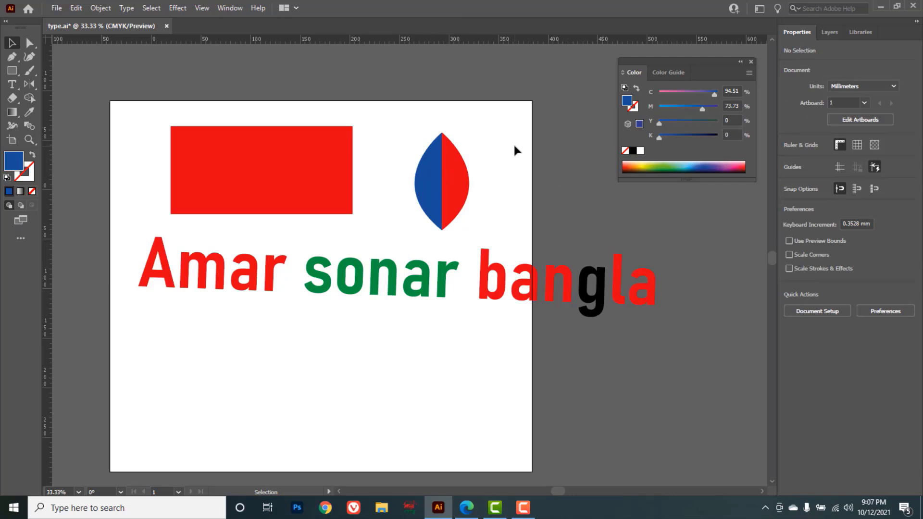
# Draw a blue rectangle of about 176 × 102 mm below the headline.
pyautogui.click(32, 85)
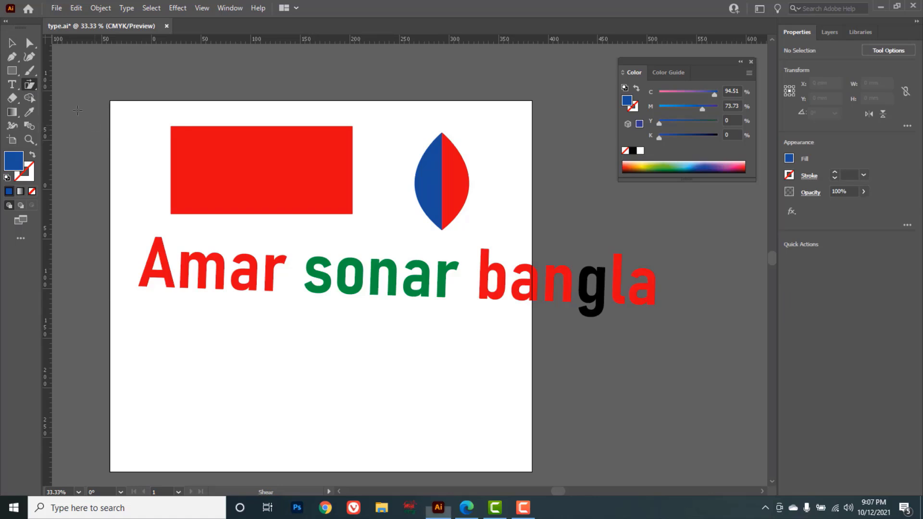
pyautogui.click(12, 71)
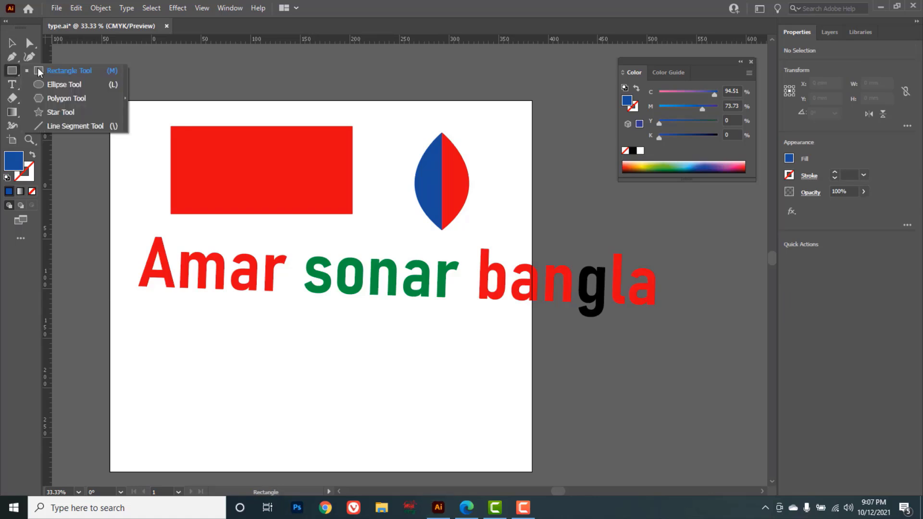
pyautogui.click(68, 72)
pyautogui.moveTo(215, 340); pyautogui.dragTo(389, 440)
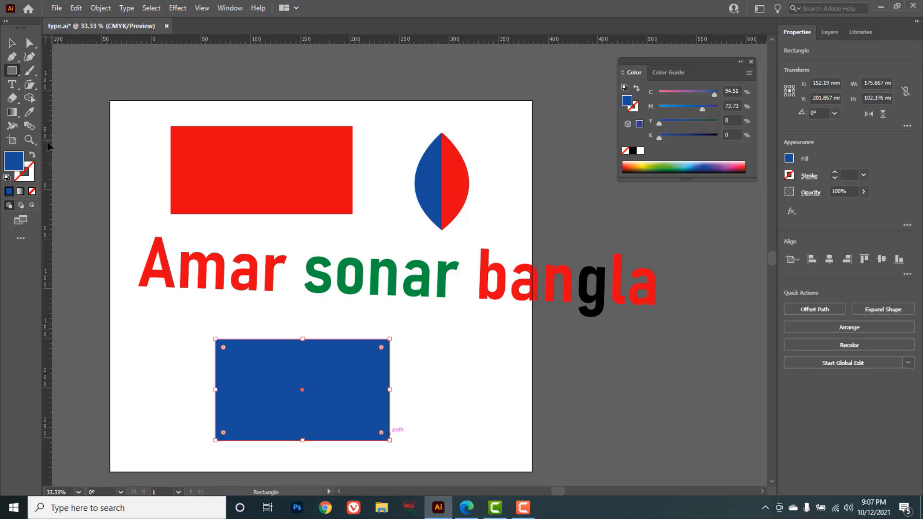
# Shear the blue rectangle horizontally around its centre into a right-leaning parallelogram about 309 mm wide overall.
pyautogui.click(29, 84)
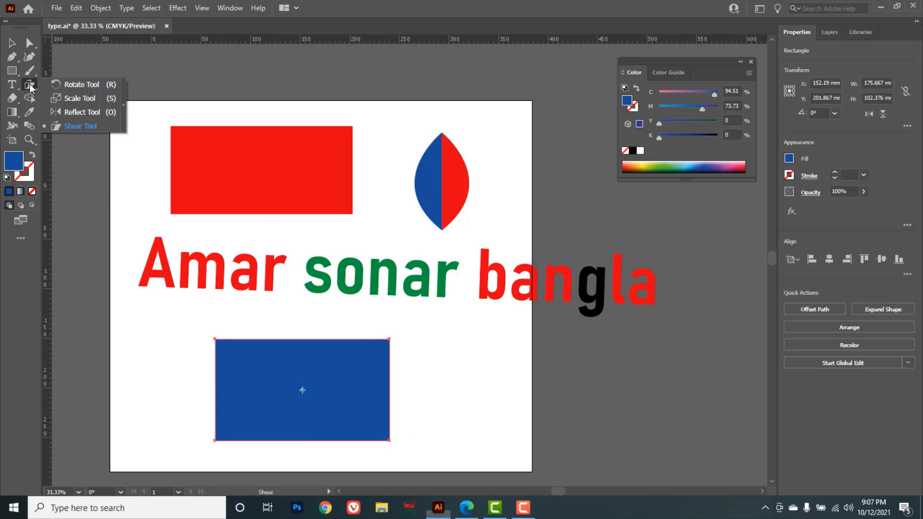
pyautogui.click(83, 128)
pyautogui.moveTo(389, 340); pyautogui.dragTo(454, 336)
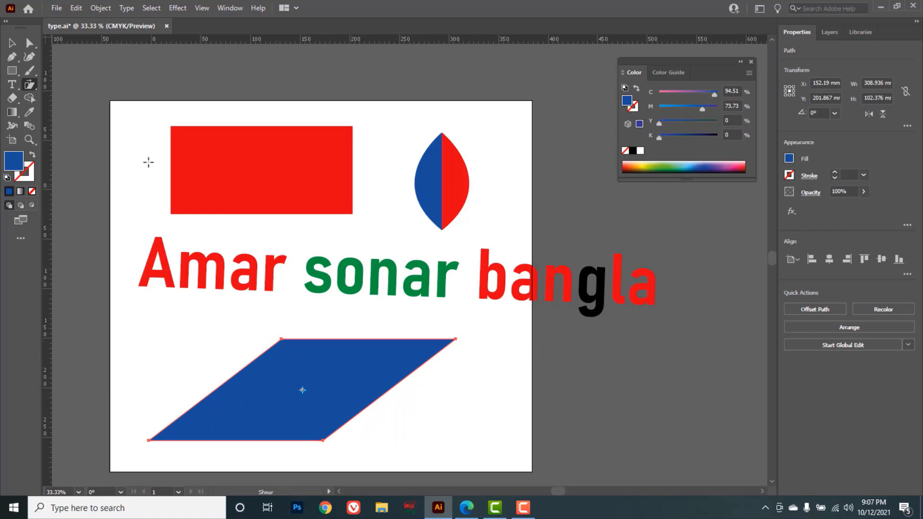
# Enlarge the Eraser brush and erase crossing bands through the blue parallelogram, splitting it into six separate pieces.
pyautogui.moveTo(12, 98); pyautogui.dragTo(88, 105)
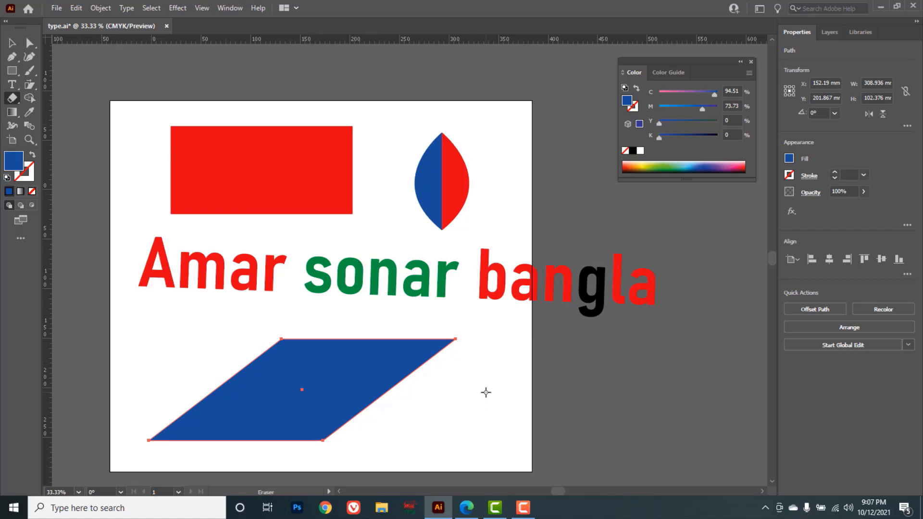
pyautogui.press(']')
pyautogui.press(']')
pyautogui.press(']')
pyautogui.press(']')
pyautogui.press(']')
pyautogui.moveTo(477, 387)
pyautogui.mouseDown()
pyautogui.moveTo(233, 365)
pyautogui.moveTo(172, 384)
pyautogui.moveTo(170, 415)
pyautogui.moveTo(392, 429)
pyautogui.mouseUp()
pyautogui.moveTo(232, 441); pyautogui.dragTo(363, 337)
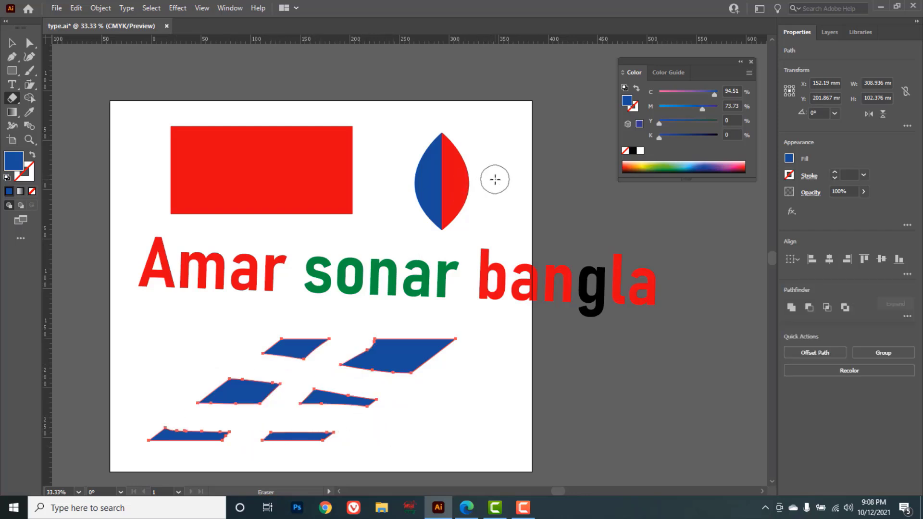
# Try erasing a horizontal band across the middle of the two-coloured leaf.
pyautogui.click(12, 43)
pyautogui.moveTo(487, 148); pyautogui.dragTo(422, 195)
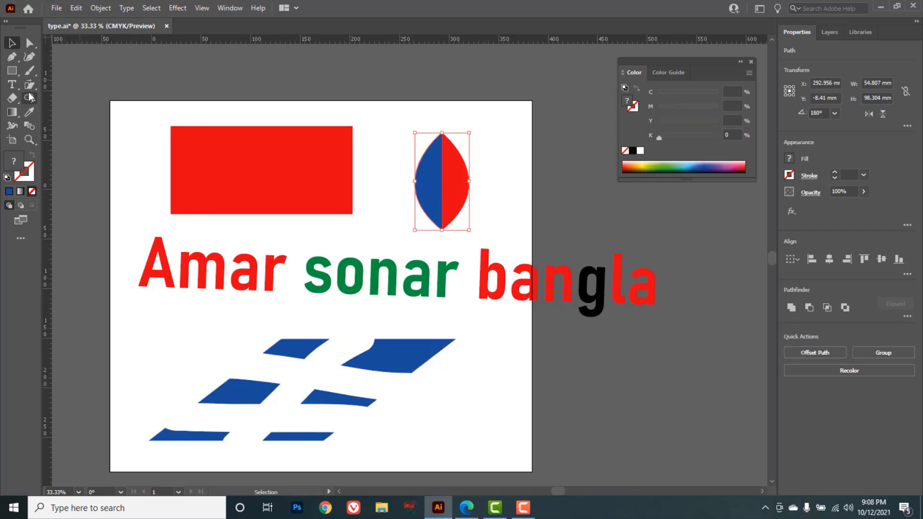
pyautogui.click(12, 97)
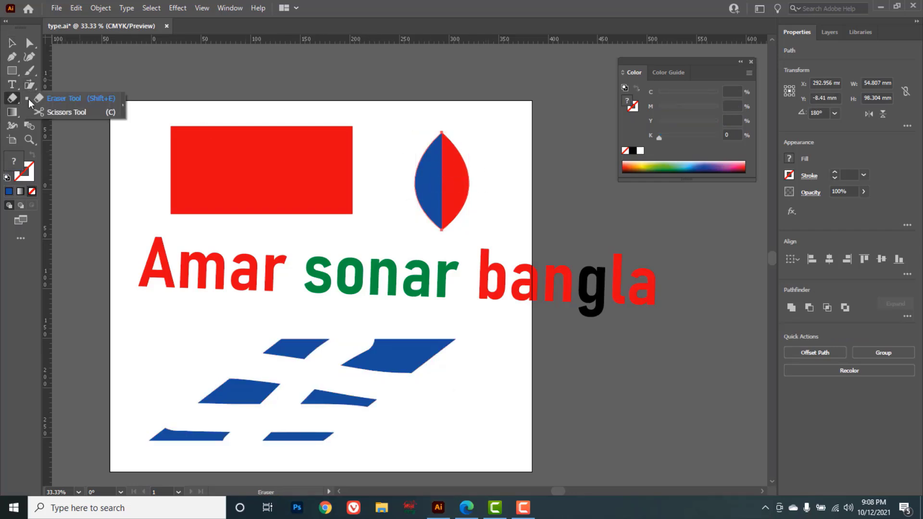
pyautogui.moveTo(486, 179); pyautogui.dragTo(396, 187)
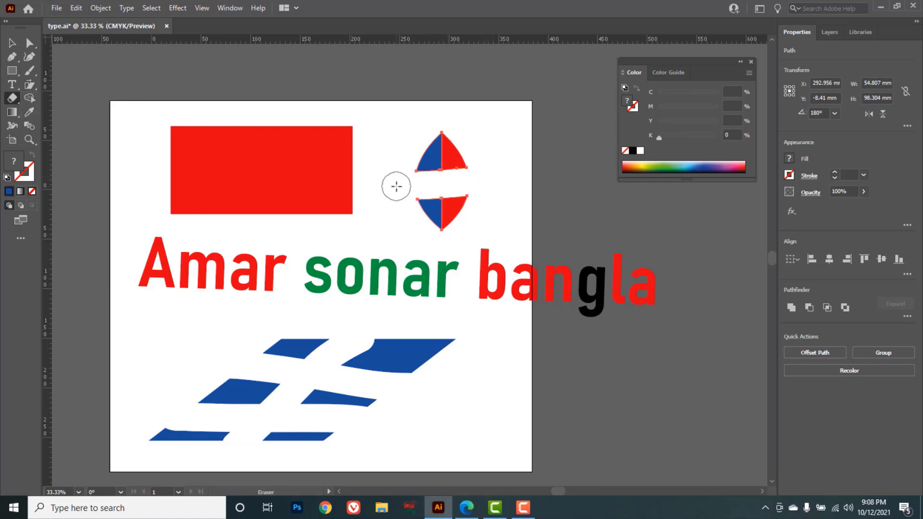
# Switch to the Scissors tool and undo the band erased from the leaf.
pyautogui.click(14, 97)
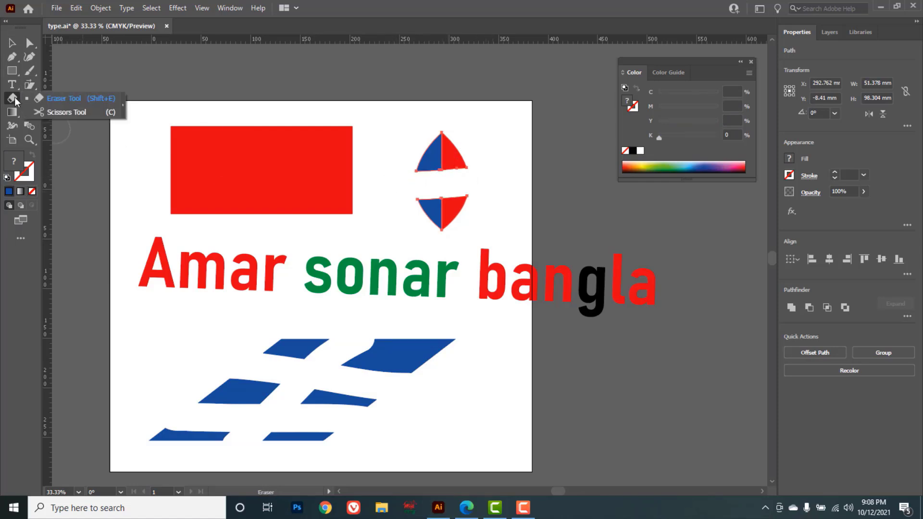
pyautogui.click(71, 114)
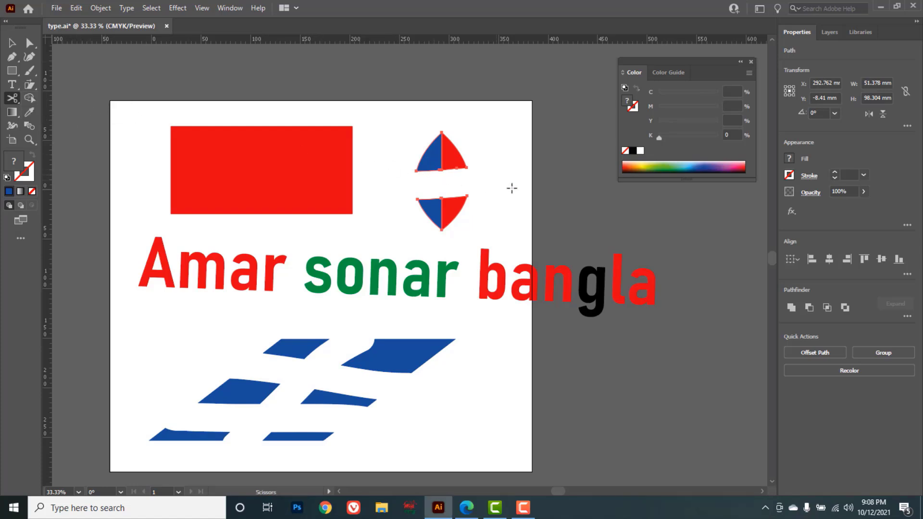
pyautogui.hotkey('ctrl', 'z')
pyautogui.hotkey('ctrl', 'z')
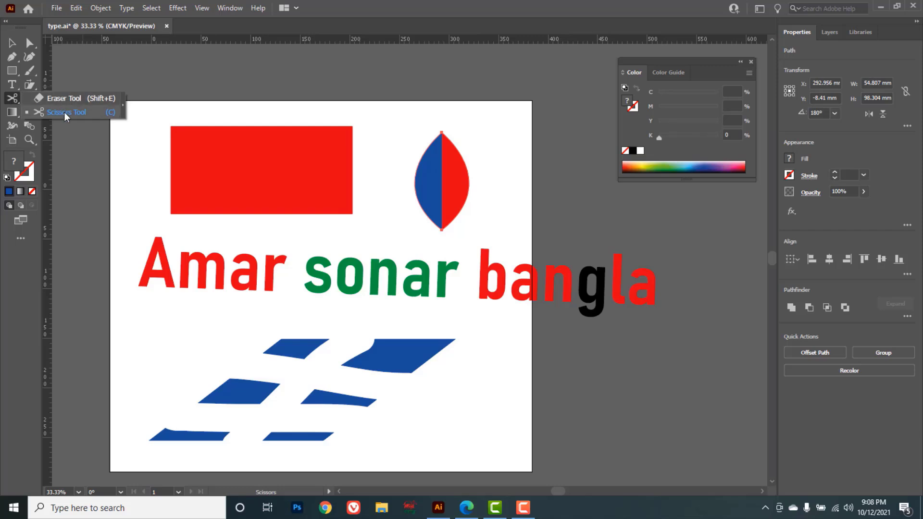
# Cut the leaf's red half at the middle of its curve with the Scissors tool and delete both red pieces.
pyautogui.click(469, 183)
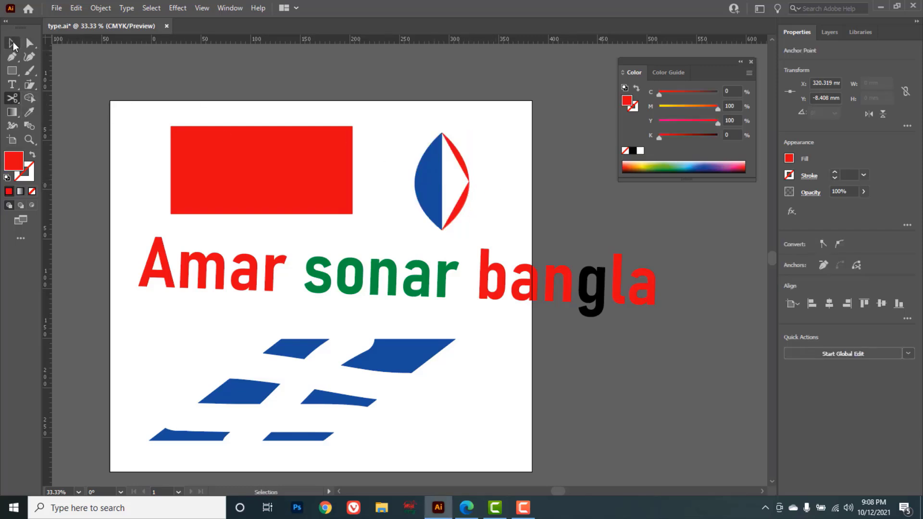
pyautogui.click(12, 43)
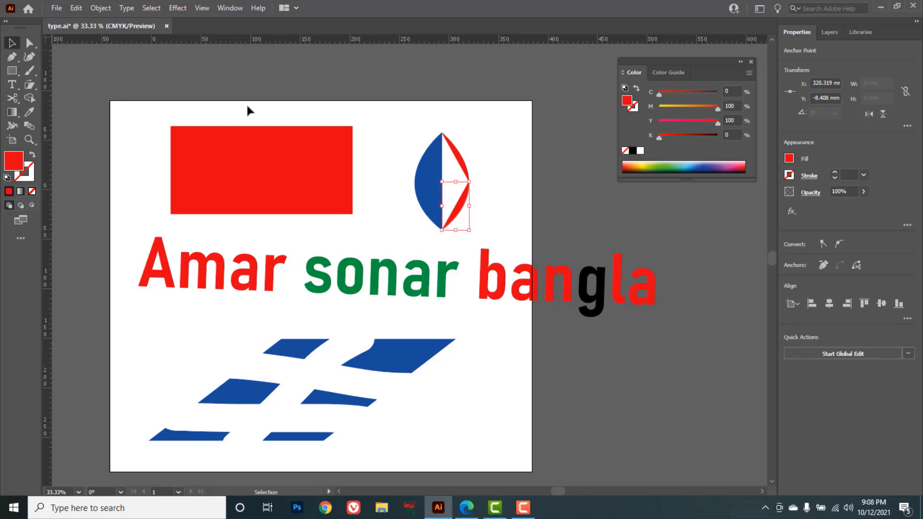
pyautogui.click(462, 166)
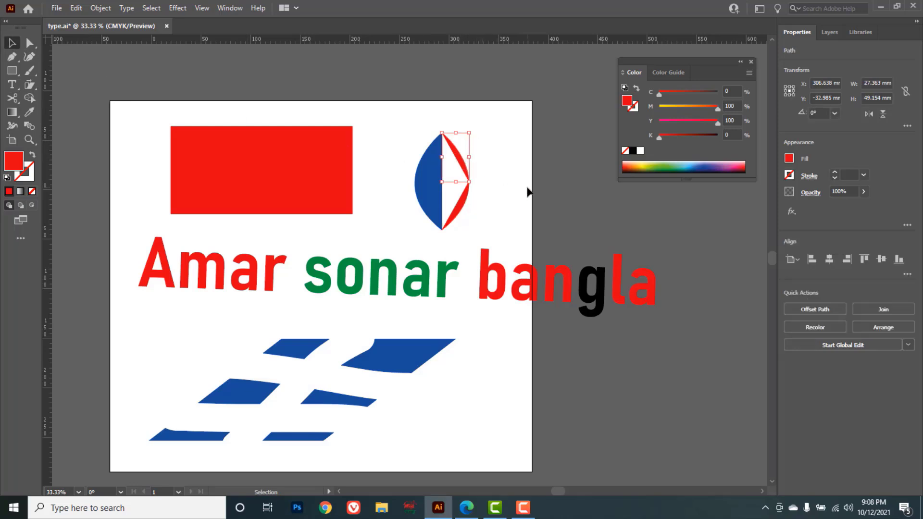
pyautogui.press('Delete')
pyautogui.click(459, 207)
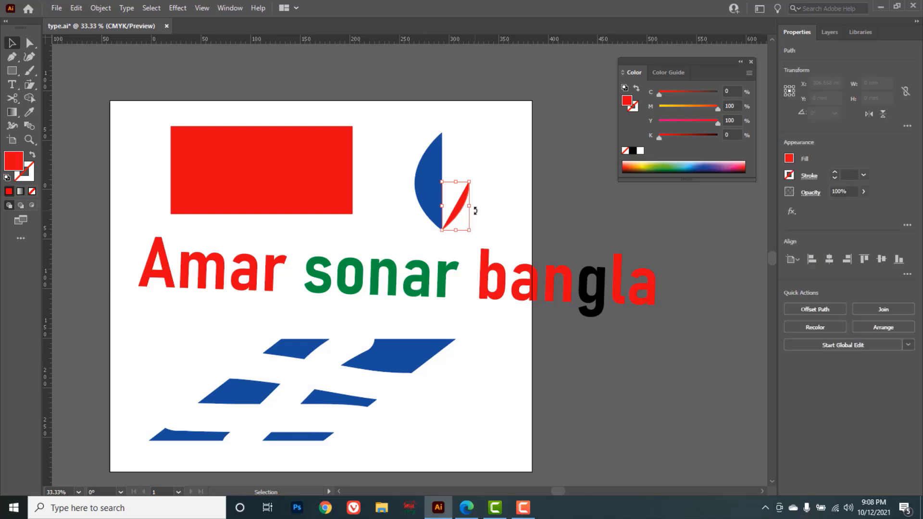
pyautogui.press('Delete')
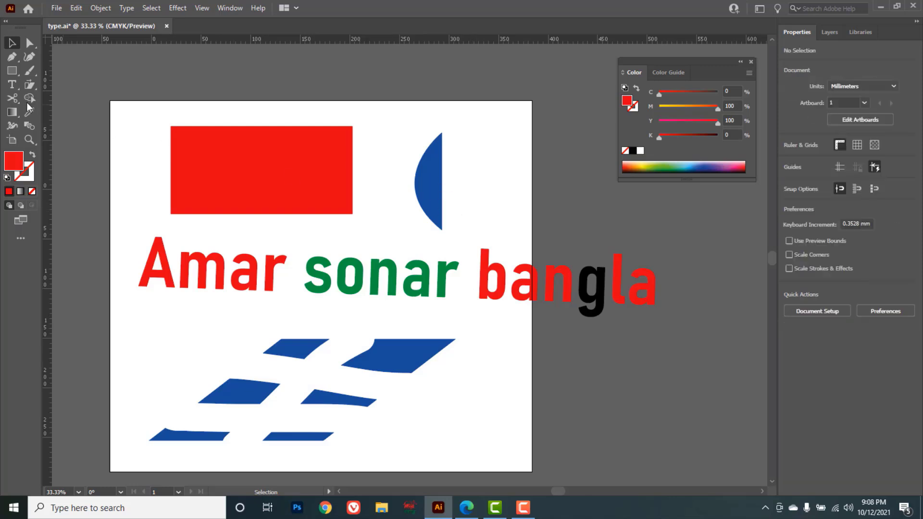
# Draw a straight horizontal line about 283 mm long with the Pen tool, running past the artboard's lower right edge.
pyautogui.click(12, 57)
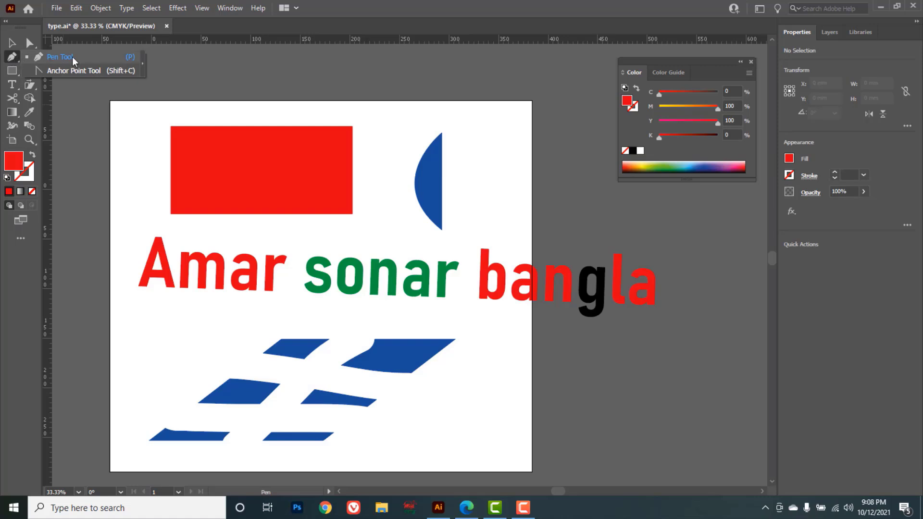
pyautogui.click(72, 57)
pyautogui.click(374, 450)
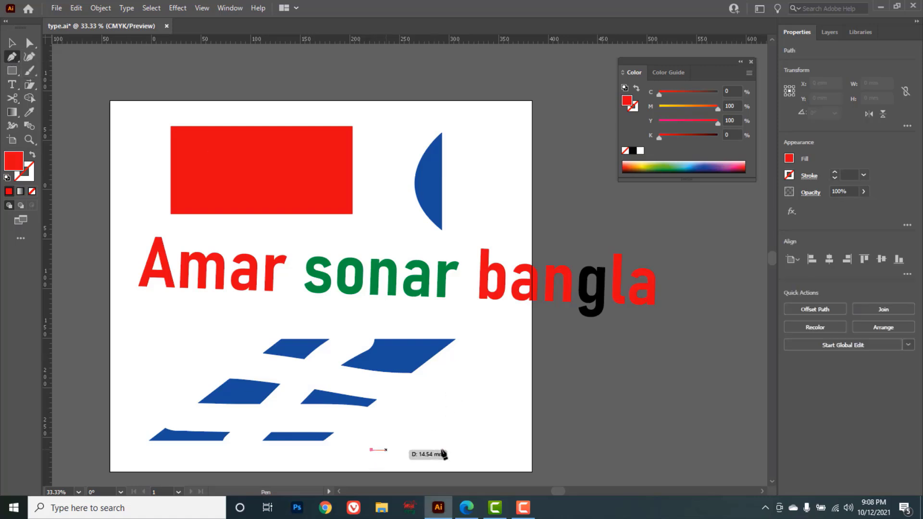
pyautogui.click(652, 450)
# Give the horizontal line a black stroke of 5 pt.
pyautogui.click(13, 44)
pyautogui.click(574, 425)
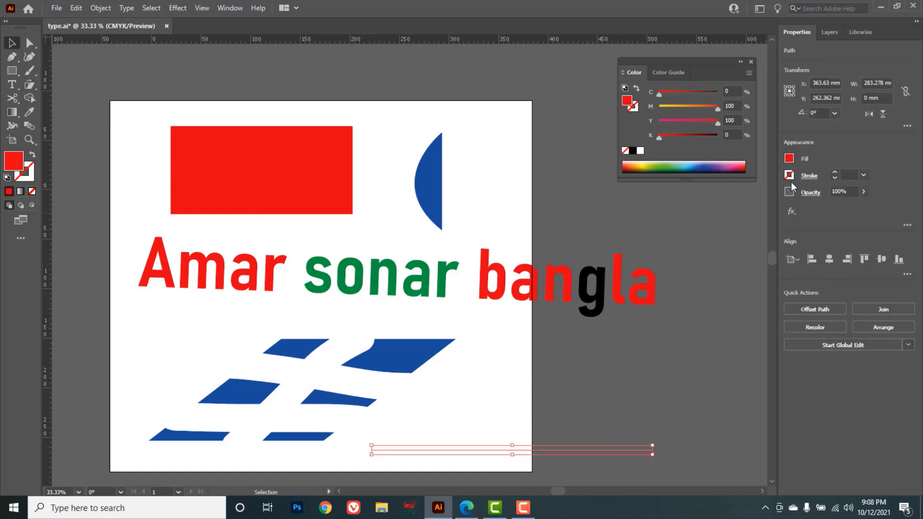
pyautogui.click(834, 172)
pyautogui.click(834, 172)
pyautogui.click(834, 172)
pyautogui.click(835, 172)
pyautogui.click(835, 172)
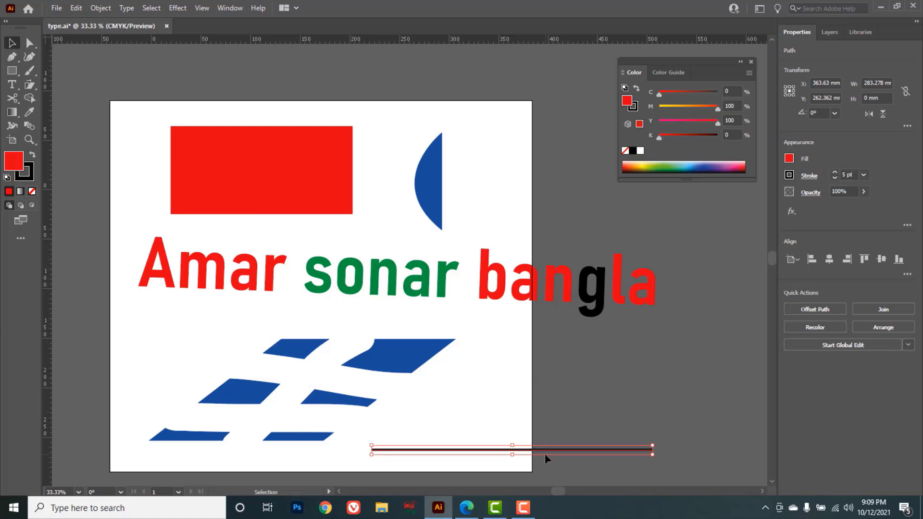
# Cut the horizontal line about a third of the way from its left end with the Scissors tool.
pyautogui.moveTo(11, 102)
pyautogui.mouseDown()
pyautogui.moveTo(54, 98)
pyautogui.moveTo(80, 112)
pyautogui.mouseUp()
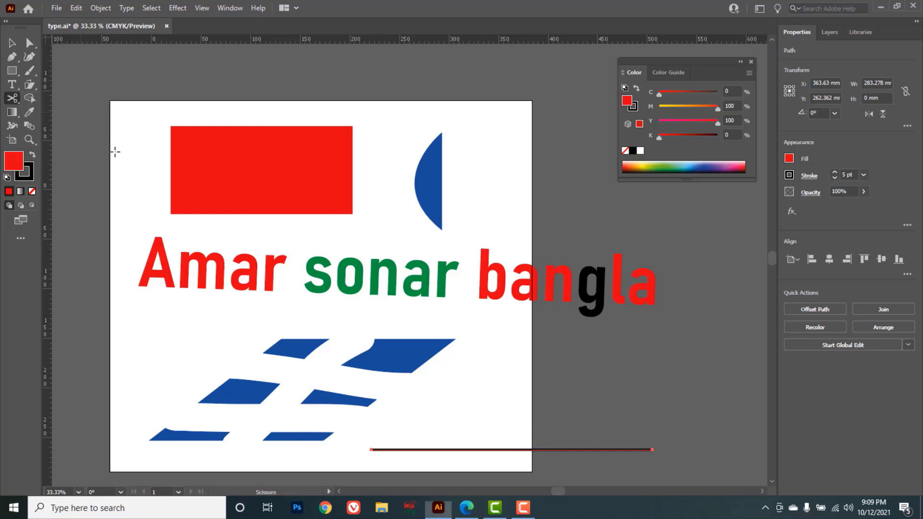
pyautogui.click(462, 449)
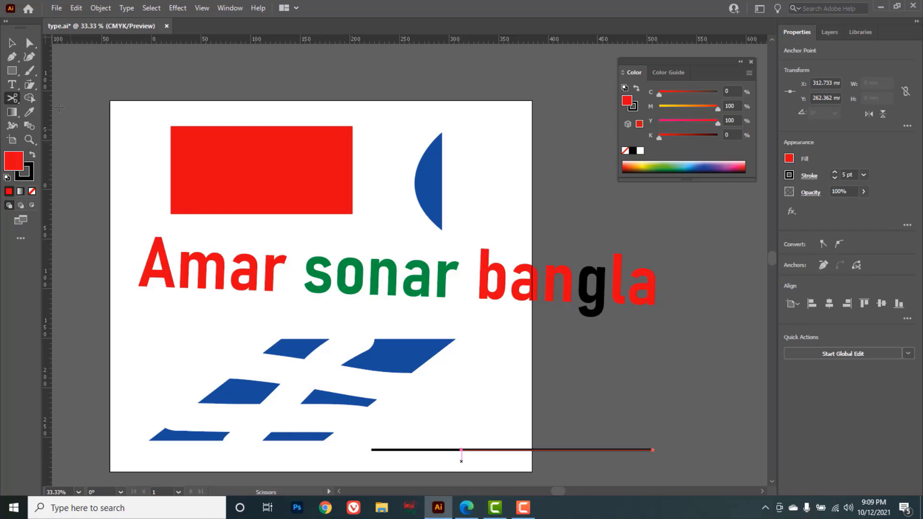
pyautogui.click(11, 43)
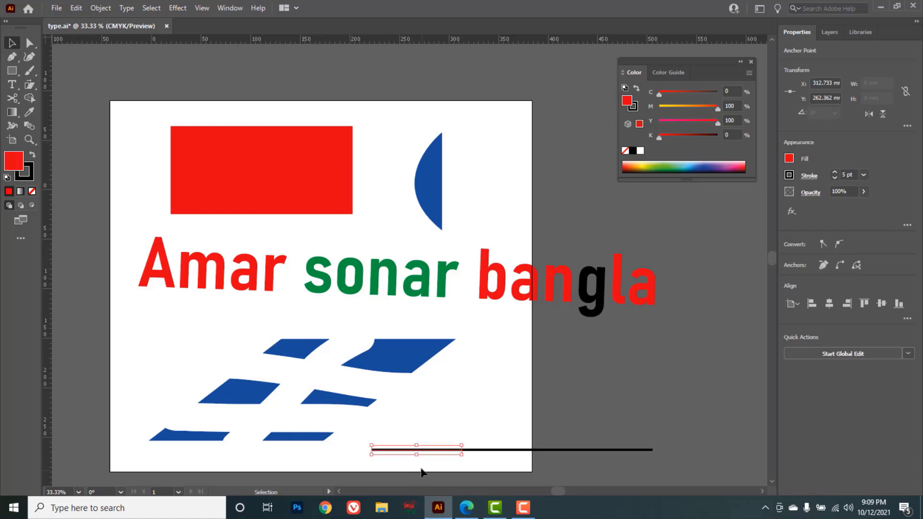
# Delete the line's left cut piece, and cut off and delete the left half of the remaining line with the Scissors tool.
pyautogui.click(414, 450)
pyautogui.press('Delete')
pyautogui.press('c')
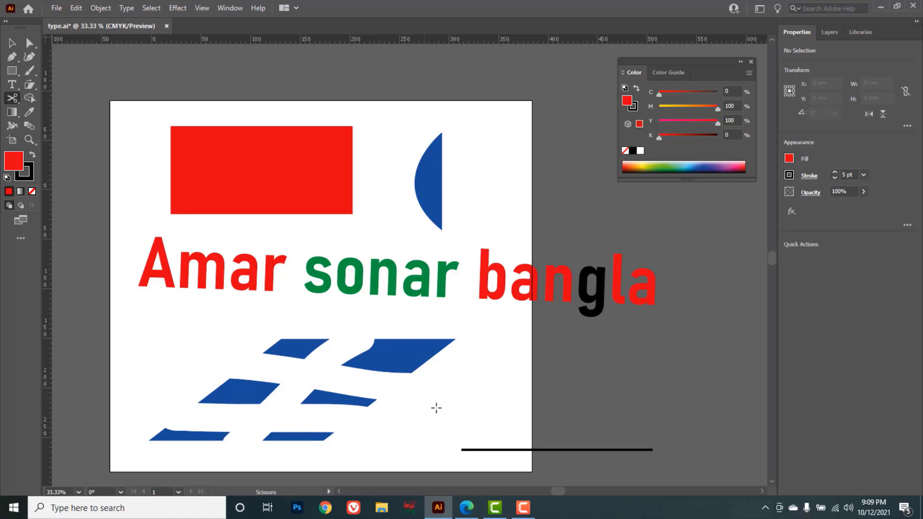
pyautogui.click(550, 450)
pyautogui.click(11, 43)
pyautogui.click(492, 451)
pyautogui.press('c')
pyautogui.click(552, 449)
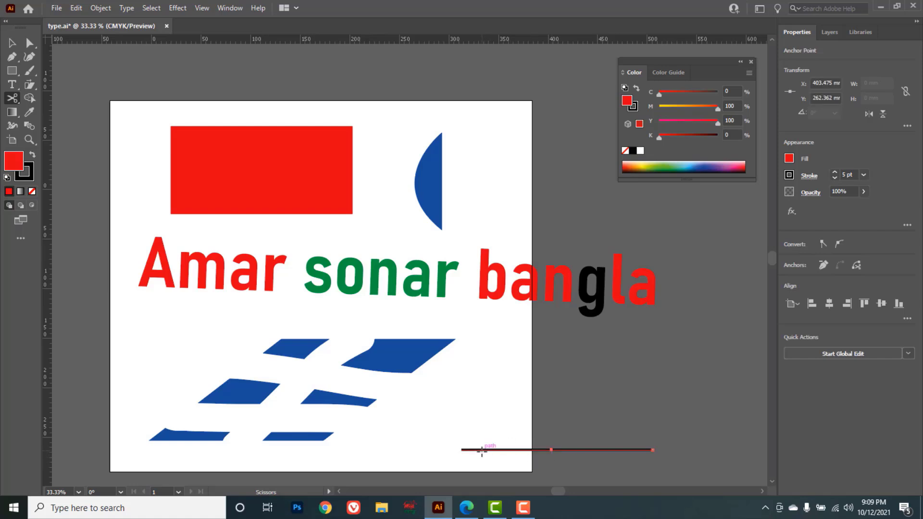
pyautogui.click(11, 43)
pyautogui.click(483, 450)
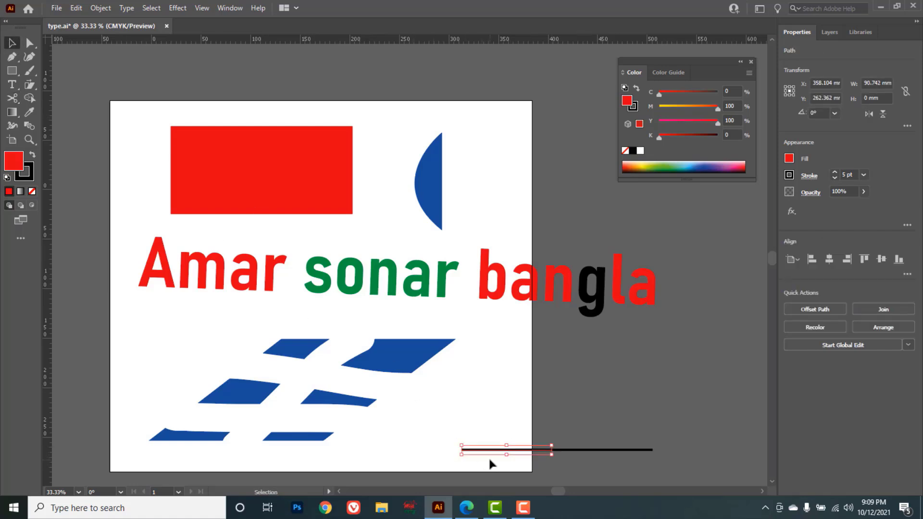
pyautogui.press('Delete')
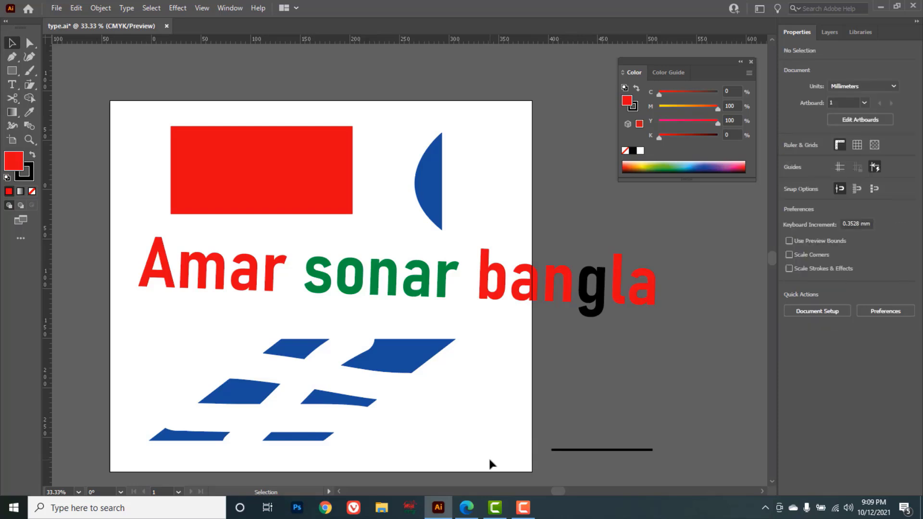
# Convert the text "Amar sonar bangla" to outlines.
pyautogui.press('/')
pyautogui.click(410, 293)
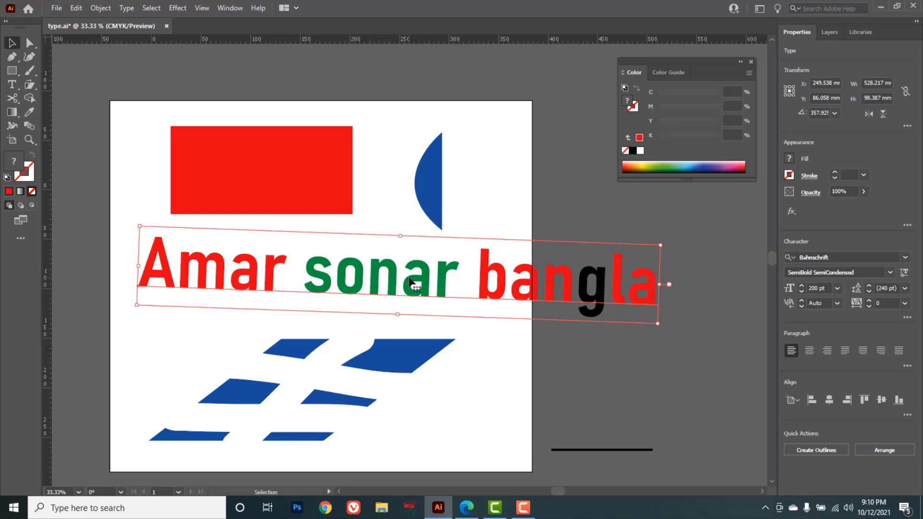
pyautogui.rightClick(410, 288)
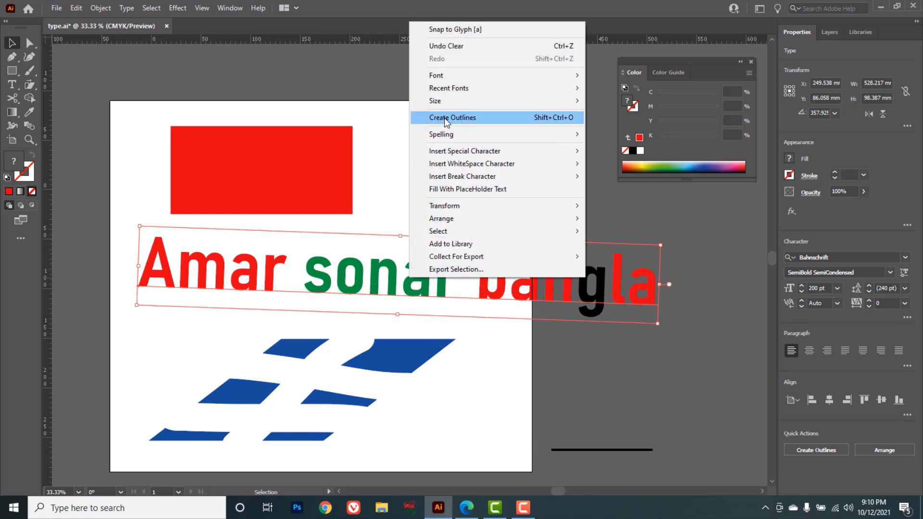
pyautogui.click(467, 118)
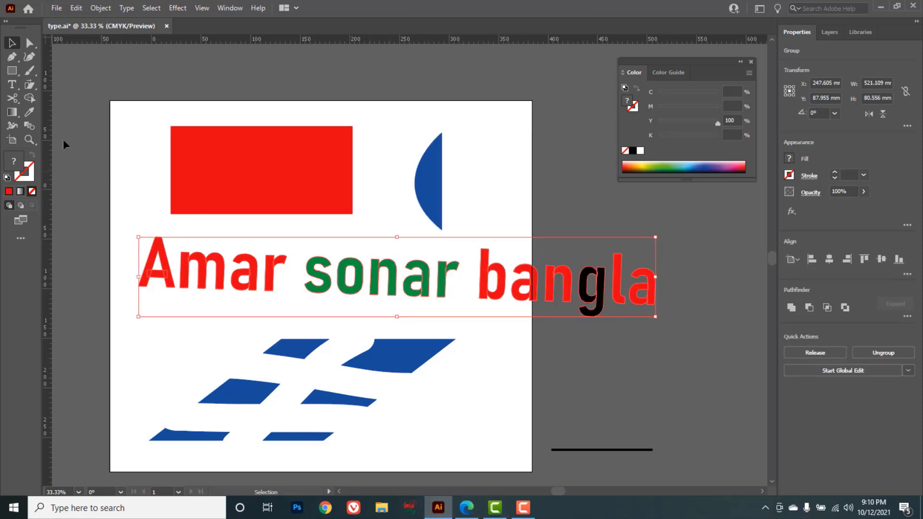
# Cut a band across the slanted left leg of the letter A with the Scissors tool, at two points on each edge.
pyautogui.click(13, 99)
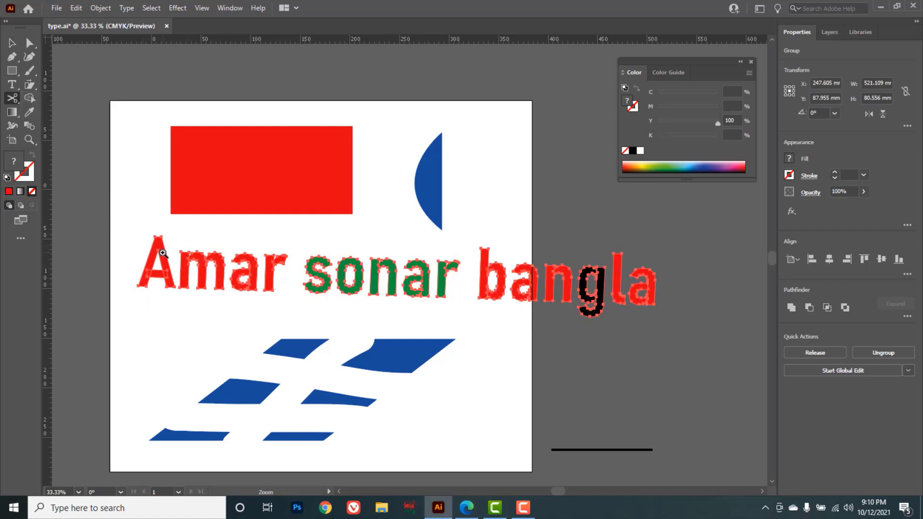
pyautogui.keyDown('ctrl'); pyautogui.click(354, 304); pyautogui.keyUp('ctrl')
pyautogui.keyDown('ctrl'); pyautogui.click(407, 286); pyautogui.keyUp('ctrl')
pyautogui.keyDown('ctrl'); pyautogui.click(409, 264); pyautogui.keyUp('ctrl')
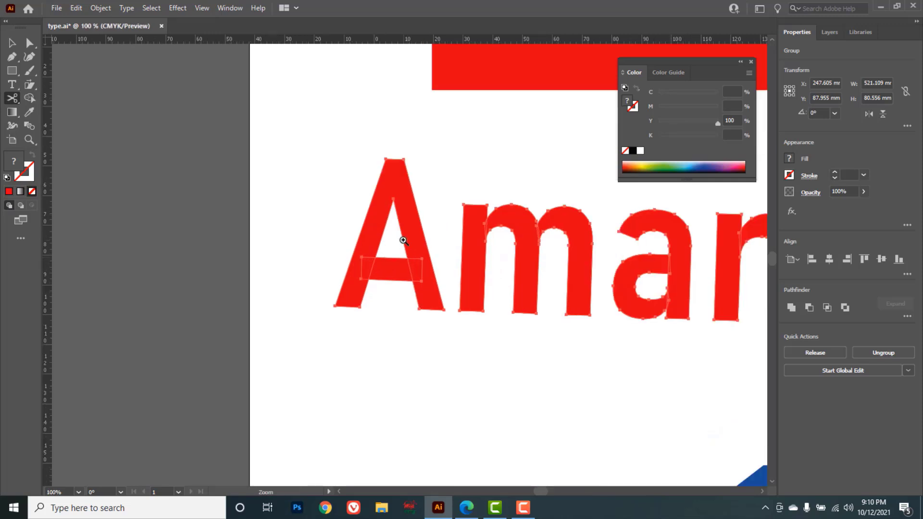
pyautogui.keyDown('ctrl'); pyautogui.click(404, 242); pyautogui.keyUp('ctrl')
pyautogui.click(340, 254)
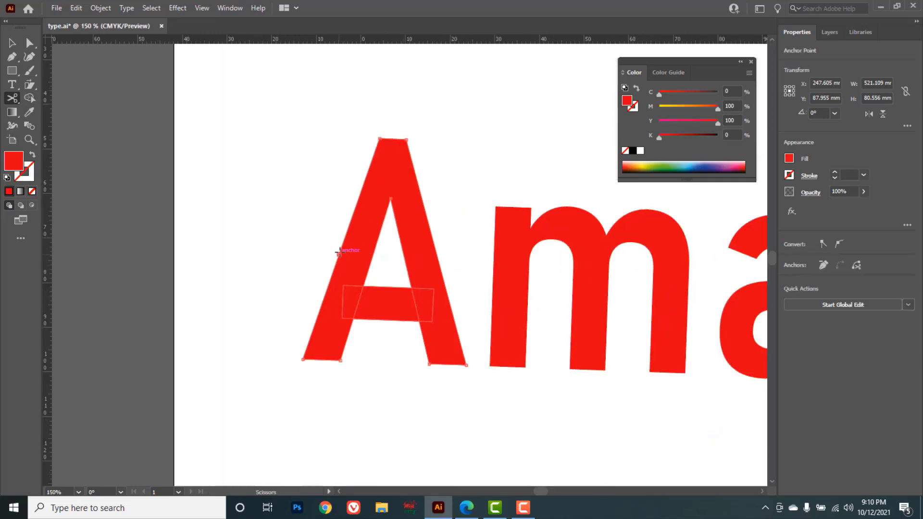
pyautogui.click(355, 206)
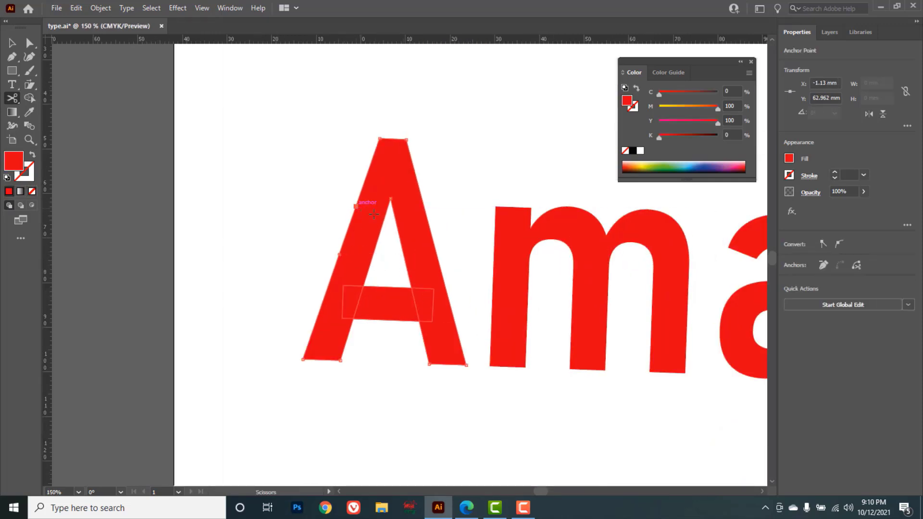
pyautogui.click(385, 217)
pyautogui.click(371, 260)
pyautogui.press('v')
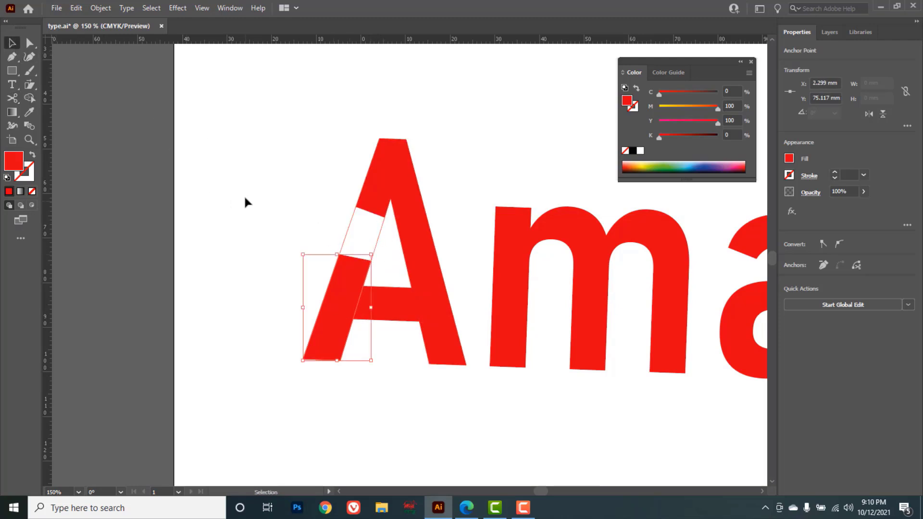
# Delete the cut-out band from the left leg of the letter A.
pyautogui.click(316, 233)
pyautogui.moveTo(373, 241); pyautogui.dragTo(382, 242)
pyautogui.click(262, 221)
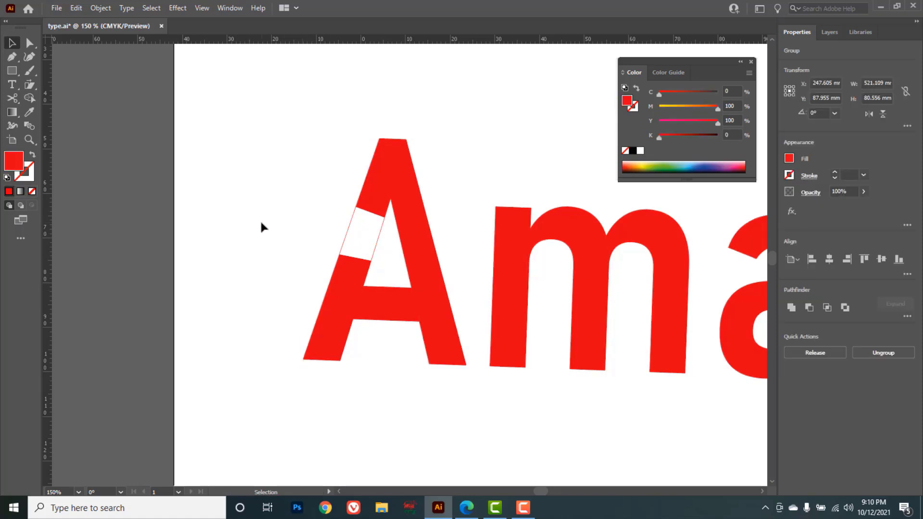
pyautogui.click(29, 43)
pyautogui.moveTo(328, 229); pyautogui.dragTo(387, 248)
pyautogui.press('Delete')
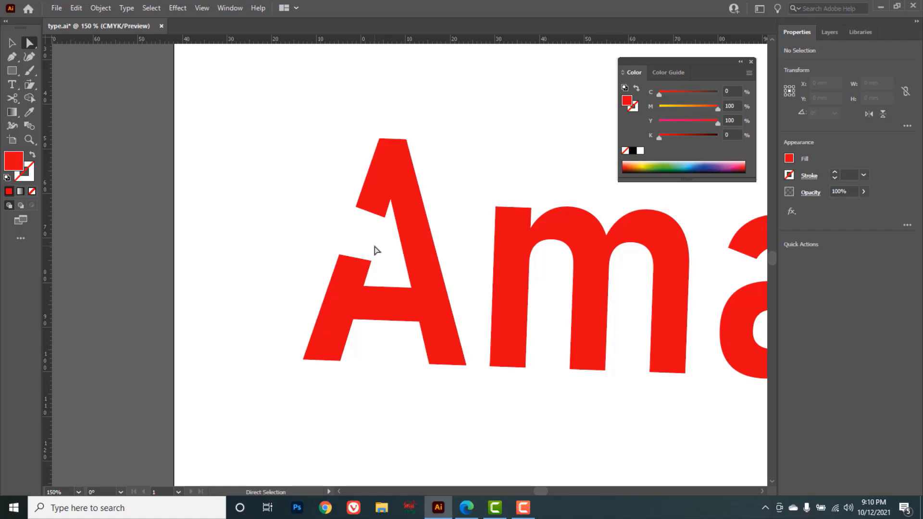
# Delete all the artwork, including the line beyond the artboard, to leave the document empty.
pyautogui.keyDown('ctrl'); pyautogui.keyDown('alt'); pyautogui.click(392, 257); pyautogui.keyUp('alt'); pyautogui.keyUp('ctrl')
pyautogui.keyDown('ctrl'); pyautogui.keyDown('alt'); pyautogui.click(392, 255); pyautogui.keyUp('alt'); pyautogui.keyUp('ctrl')
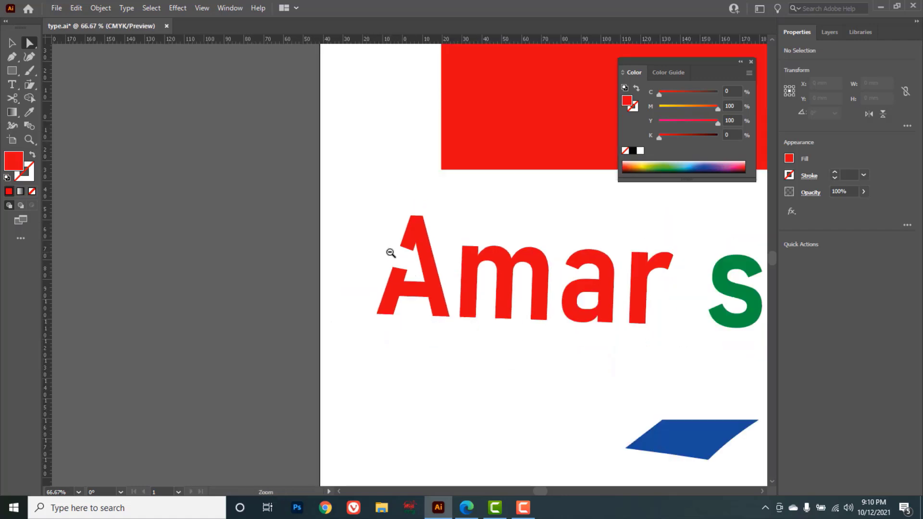
pyautogui.keyDown('ctrl'); pyautogui.keyDown('alt'); pyautogui.click(392, 254); pyautogui.keyUp('alt'); pyautogui.keyUp('ctrl')
pyautogui.keyDown('ctrl'); pyautogui.keyDown('alt'); pyautogui.click(533, 334); pyautogui.keyUp('alt'); pyautogui.keyUp('ctrl')
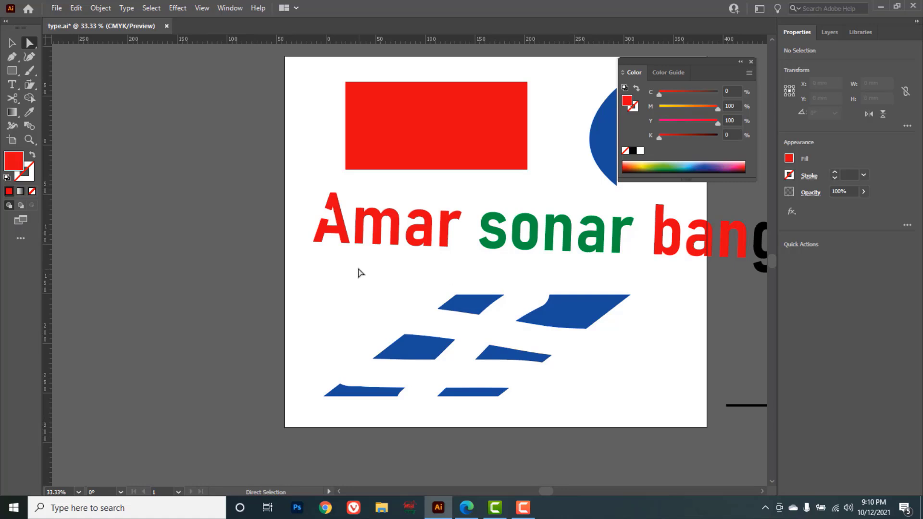
pyautogui.press('c')
pyautogui.hscroll(5, 505, 315)
pyautogui.scroll(1, 504, 315)
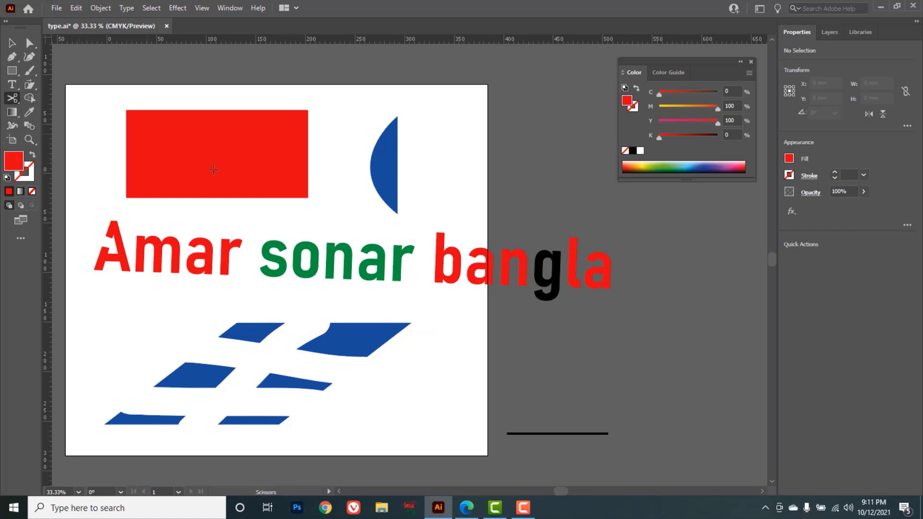
pyautogui.click(12, 43)
pyautogui.moveTo(85, 91); pyautogui.dragTo(639, 455)
pyautogui.press('Delete')
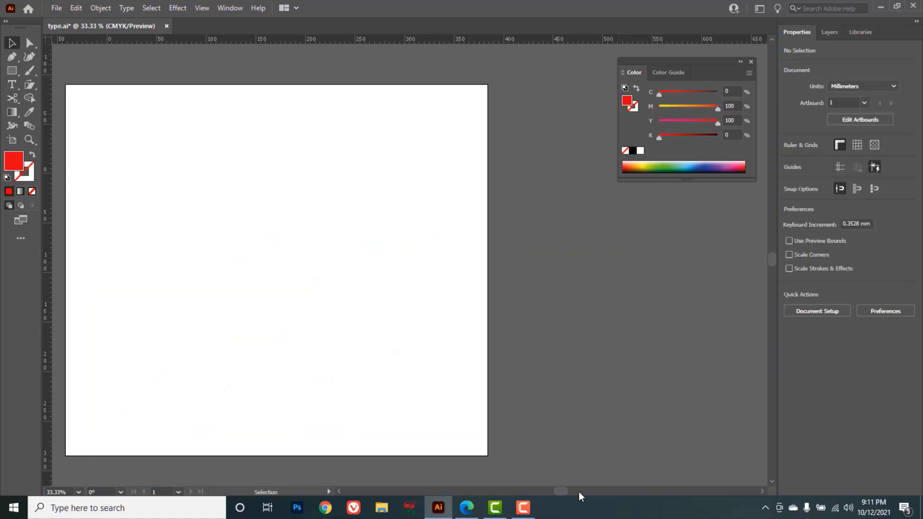
# Draw a red rectangle about 184 mm wide and 160 mm high on the empty artboard.
pyautogui.press('c')
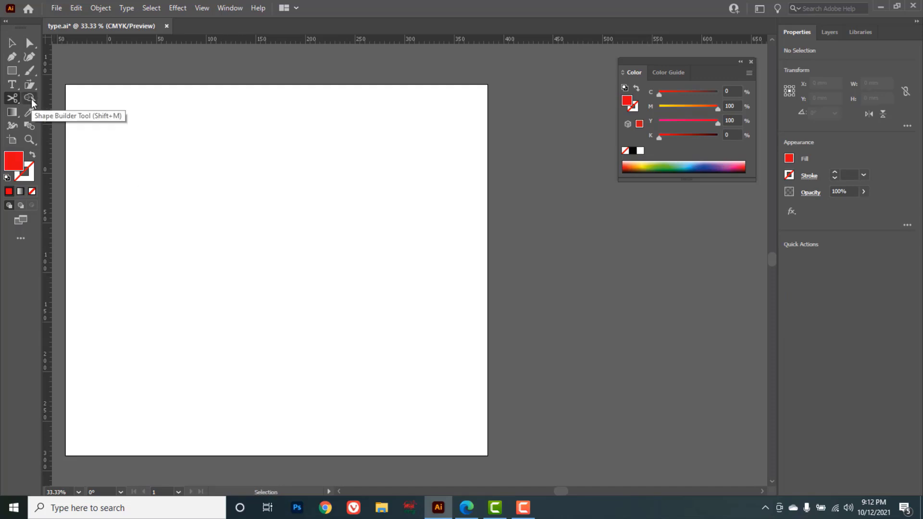
pyautogui.moveTo(12, 71); pyautogui.dragTo(76, 71)
pyautogui.moveTo(150, 155); pyautogui.dragTo(332, 313)
# Draw a five-pointed star about 138 by 143 mm overlapping the rectangle's right edge and fill it green.
pyautogui.moveTo(12, 70); pyautogui.dragTo(65, 114)
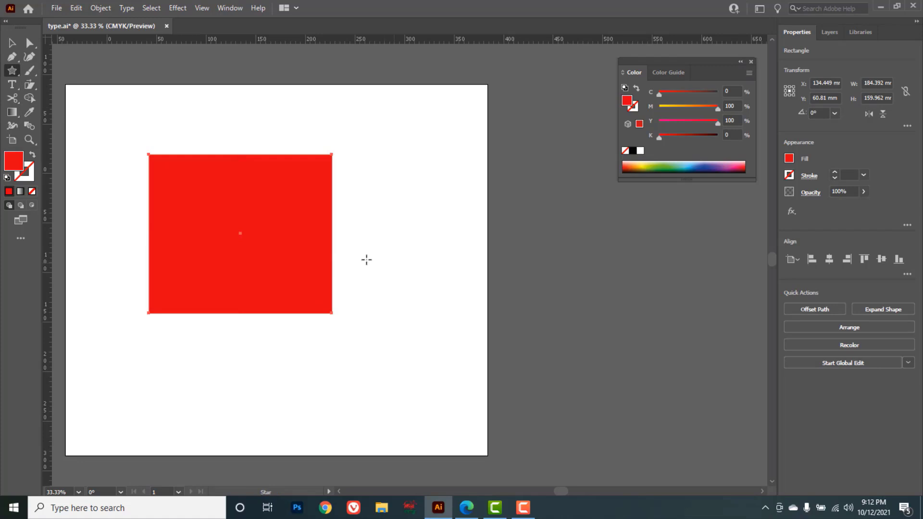
pyautogui.moveTo(308, 217); pyautogui.dragTo(372, 260)
pyautogui.moveTo(717, 108)
pyautogui.mouseDown()
pyautogui.moveTo(657, 98)
pyautogui.moveTo(719, 96)
pyautogui.mouseUp()
pyautogui.click(12, 45)
pyautogui.moveTo(313, 231); pyautogui.dragTo(325, 238)
# Select the rectangle and star and separate their overlapping area with the Shape Builder tool.
pyautogui.moveTo(381, 129); pyautogui.dragTo(197, 296)
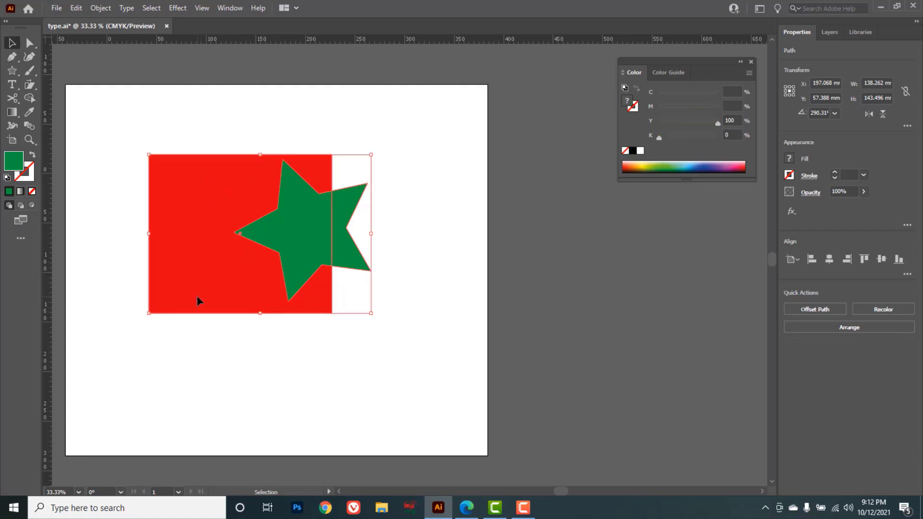
pyautogui.click(30, 100)
pyautogui.moveTo(296, 186)
pyautogui.mouseDown()
pyautogui.moveTo(293, 228)
pyautogui.moveTo(278, 234)
pyautogui.moveTo(303, 260)
pyautogui.moveTo(315, 235)
pyautogui.moveTo(304, 204)
pyautogui.mouseUp()
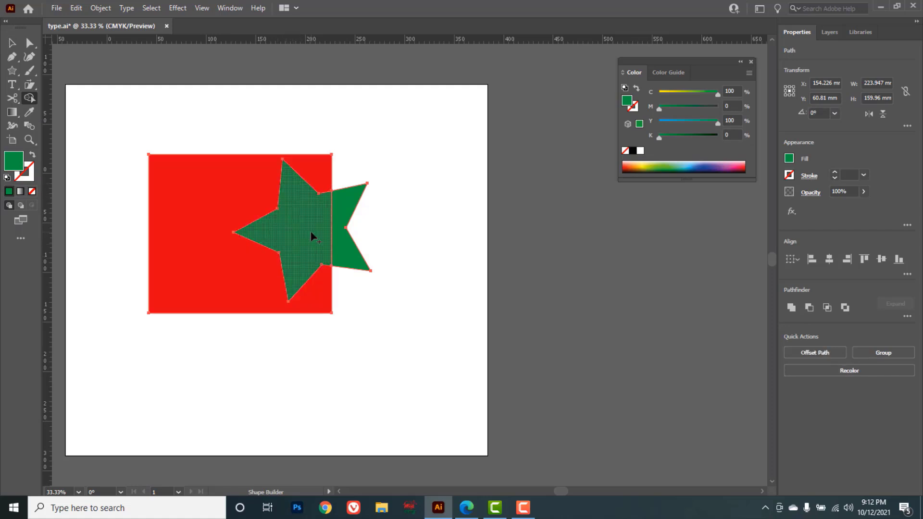
# Delete the red part of the rectangle and the star's part outside the rectangle's right edge.
pyautogui.click(13, 44)
pyautogui.click(195, 210)
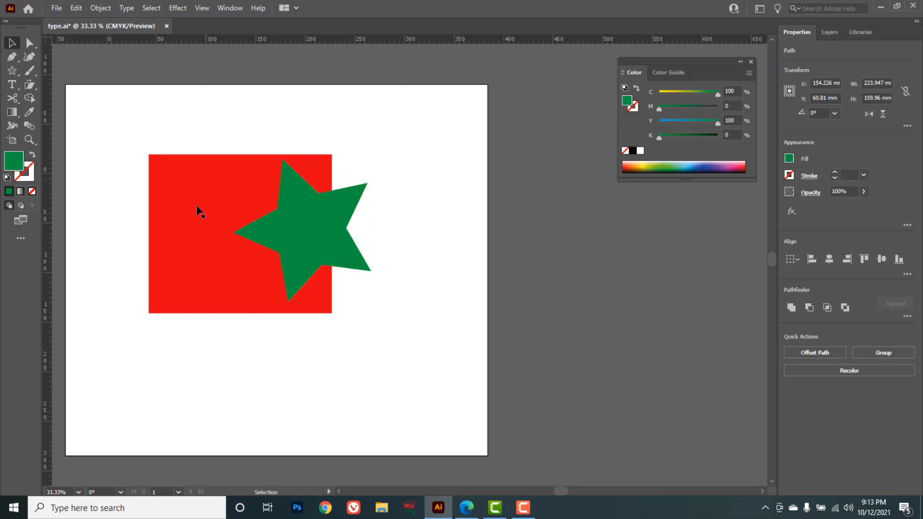
pyautogui.press('Delete')
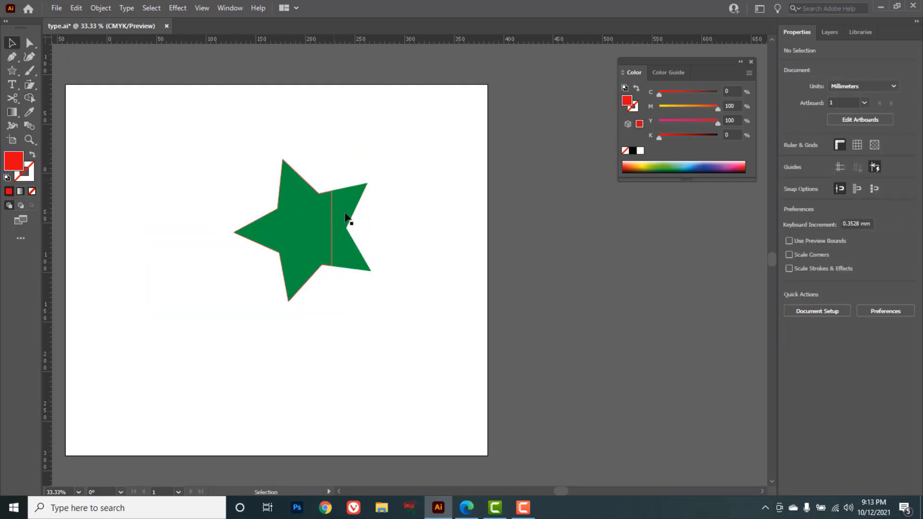
pyautogui.click(349, 212)
pyautogui.press('Delete')
# Delete the remaining green piece of the star.
pyautogui.moveTo(214, 151); pyautogui.dragTo(377, 315)
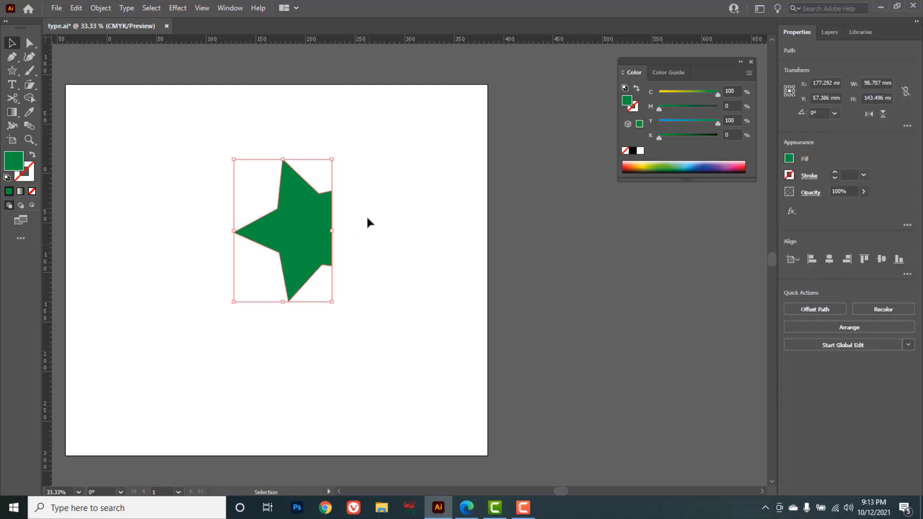
pyautogui.click(351, 242)
pyautogui.click(295, 222)
pyautogui.moveTo(399, 143); pyautogui.dragTo(165, 314)
pyautogui.press('Delete')
pyautogui.hotkey('shift', 'm')
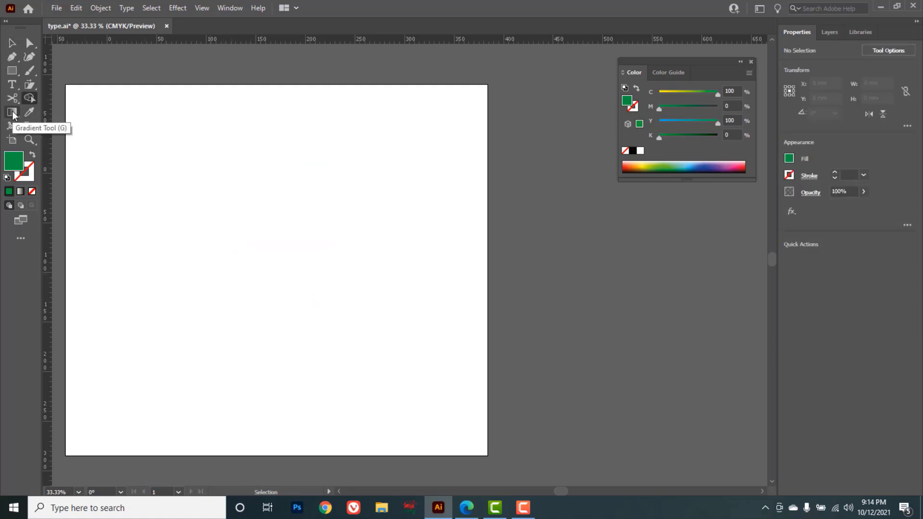
# Draw a green rectangle about 280 mm wide and 240 mm high in the middle of the artboard.
pyautogui.click(12, 71)
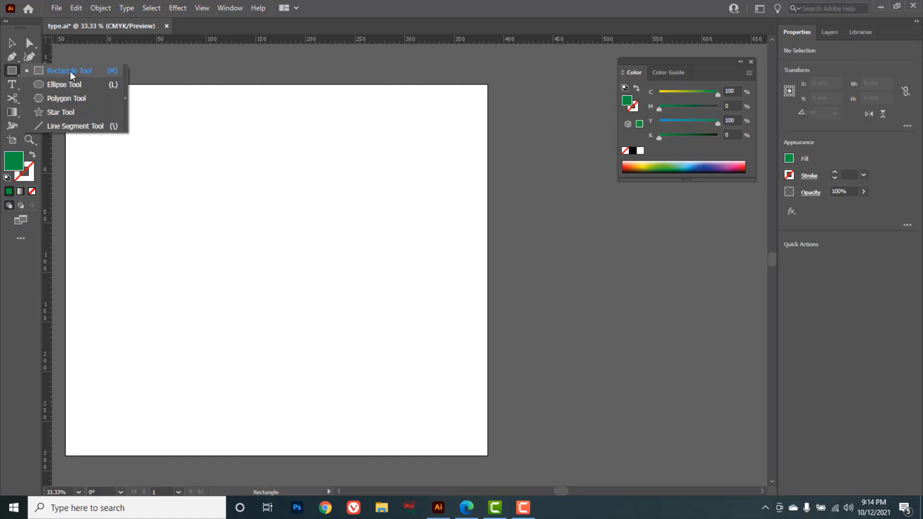
pyautogui.click(70, 71)
pyautogui.moveTo(149, 147); pyautogui.dragTo(427, 385)
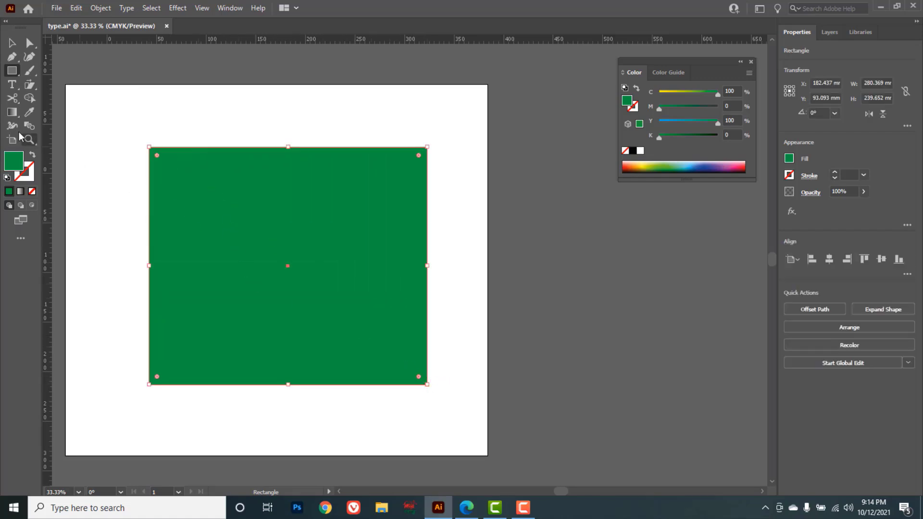
# Fill the rectangle with a linear gradient and set the gradient's right color stop to the red swatch.
pyautogui.click(13, 113)
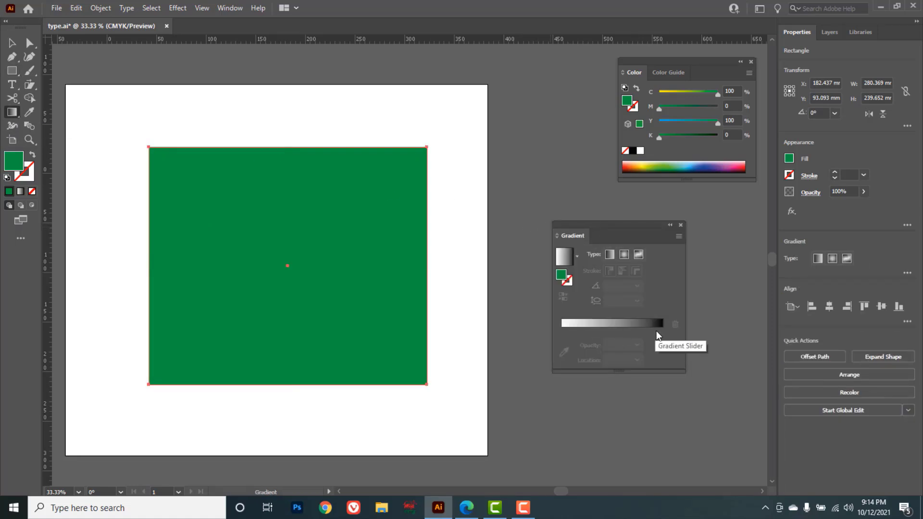
pyautogui.click(611, 326)
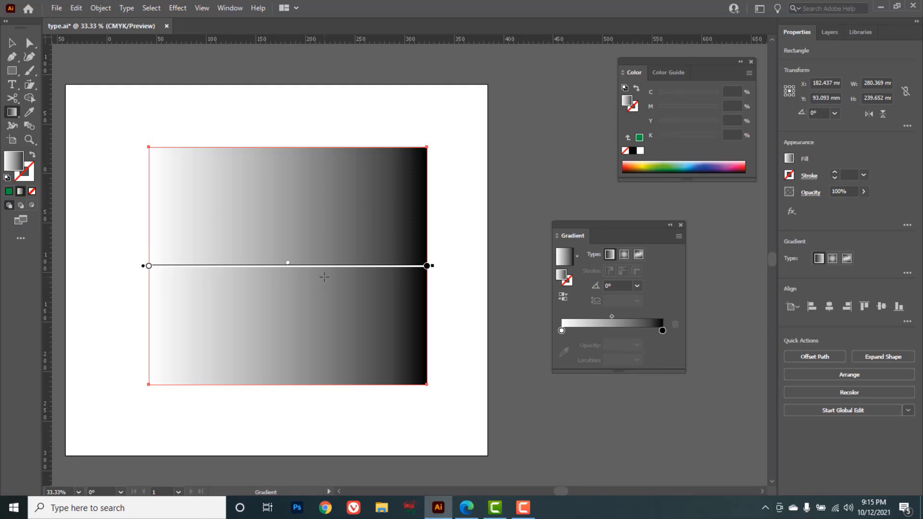
pyautogui.doubleClick(662, 330)
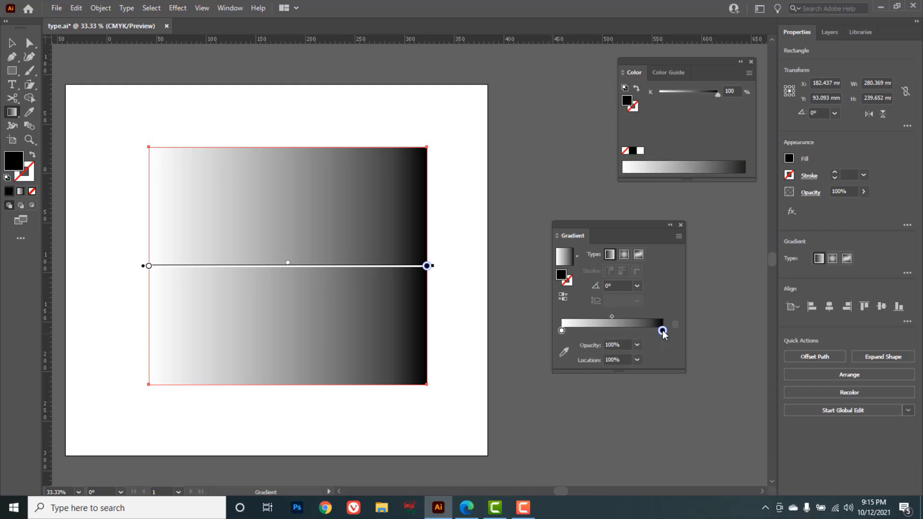
pyautogui.click(514, 393)
pyautogui.click(580, 368)
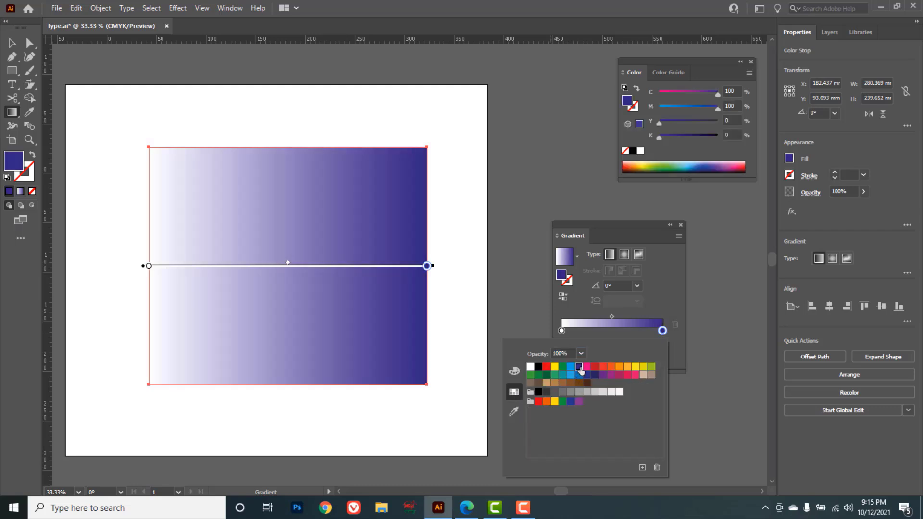
pyautogui.click(546, 367)
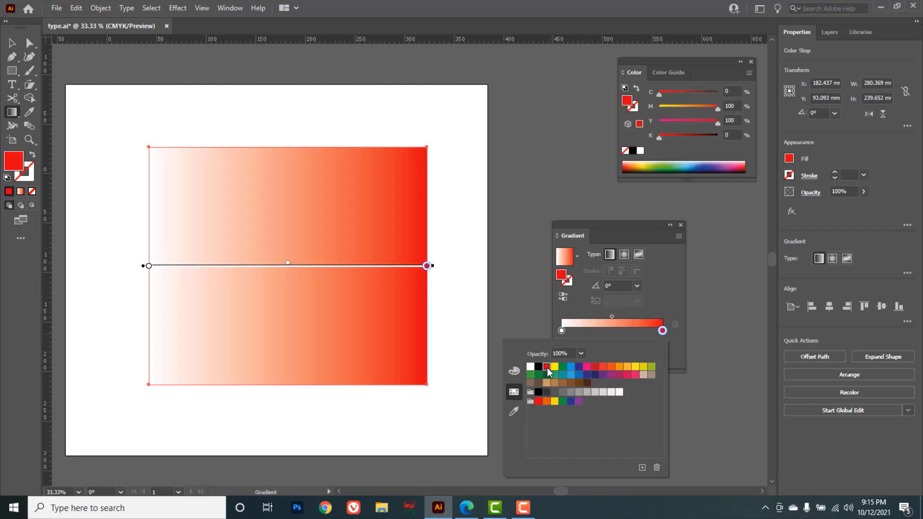
# Set the gradient's left color stop to the dark blue swatch with C 100, M 100, Y 0, K 0.
pyautogui.click(562, 331)
pyautogui.doubleClick(561, 331)
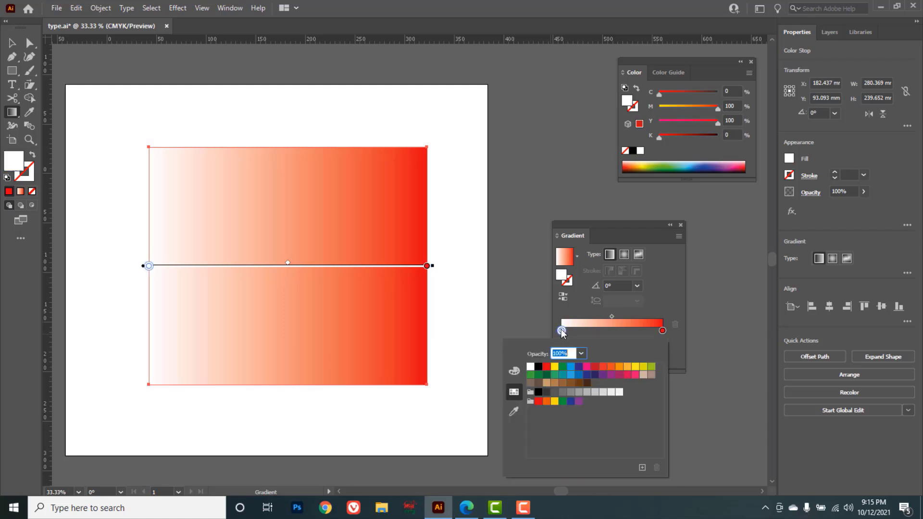
pyautogui.click(578, 367)
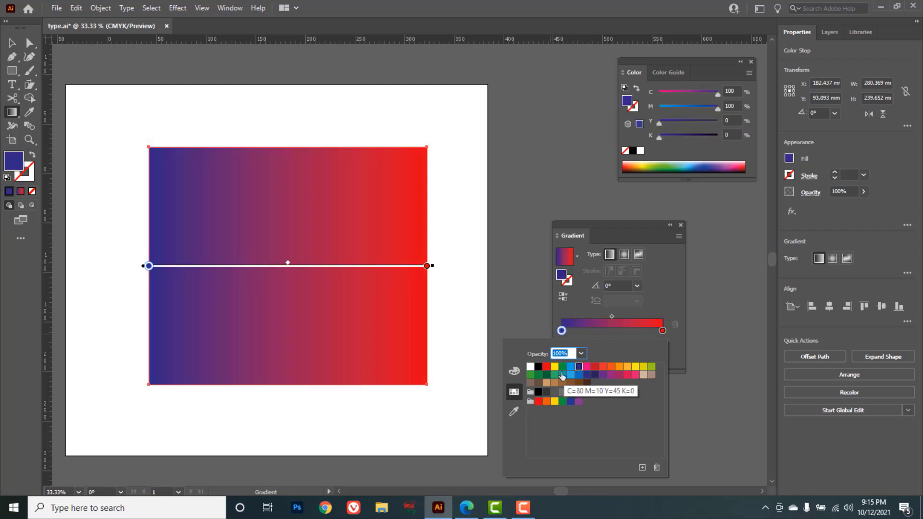
# Set the gradient's left color stop to the darker blue swatch with C 100, M 100, Y 25, K 25.
pyautogui.click(562, 367)
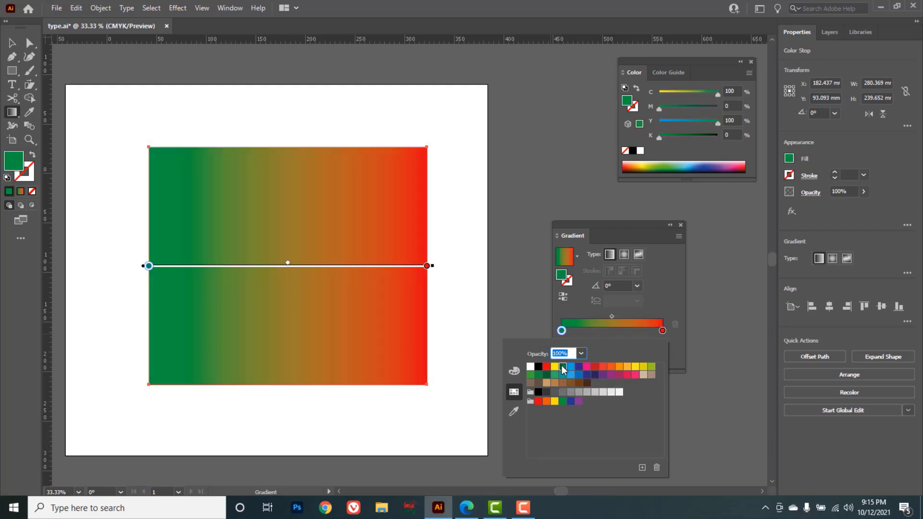
pyautogui.click(595, 375)
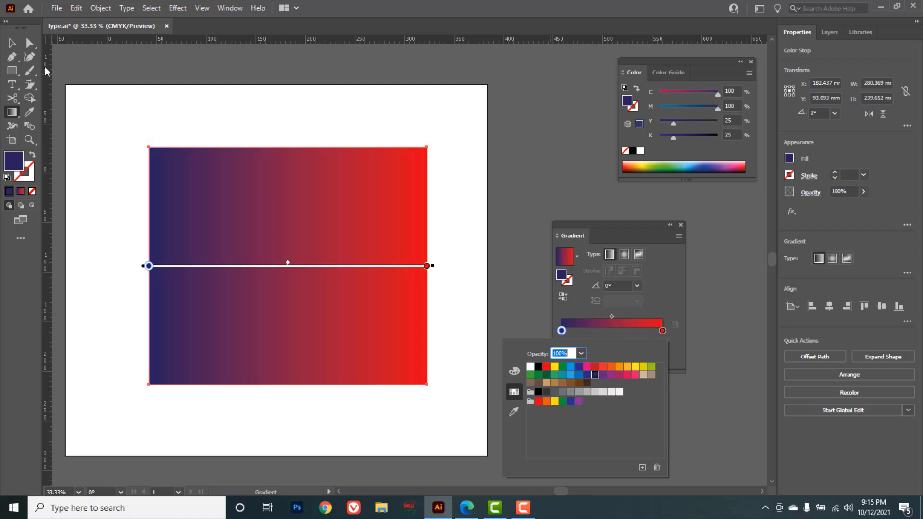
pyautogui.press('Escape')
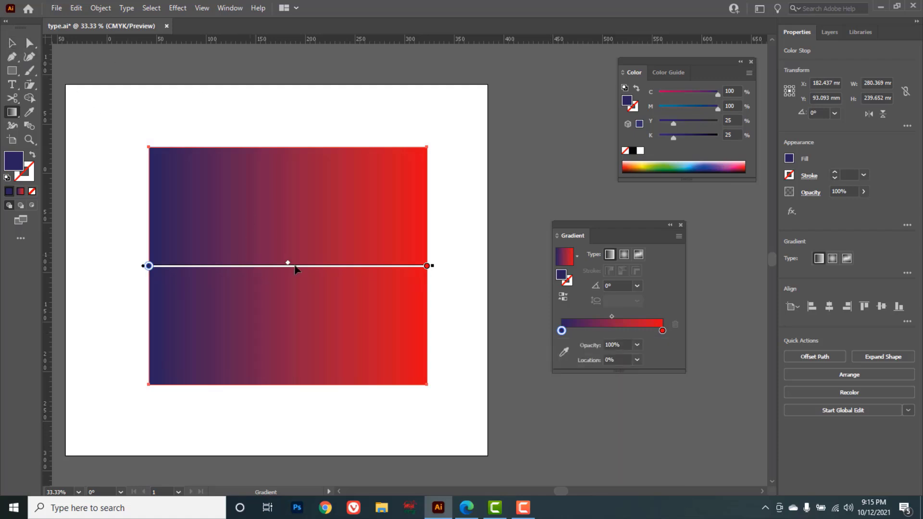
# Shift the gradient's midpoint slightly, and move the blue stop to about 23% and the red stop to about 93%.
pyautogui.moveTo(288, 266)
pyautogui.mouseDown()
pyautogui.moveTo(196, 266)
pyautogui.moveTo(368, 263)
pyautogui.moveTo(218, 266)
pyautogui.moveTo(278, 264)
pyautogui.mouseUp()
pyautogui.moveTo(149, 271); pyautogui.dragTo(212, 272)
pyautogui.moveTo(426, 272); pyautogui.dragTo(409, 270)
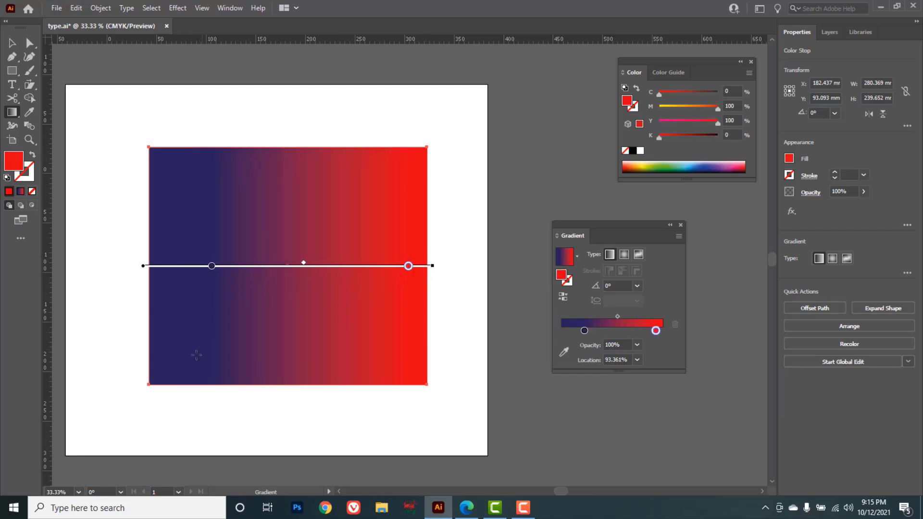
# Redraw the rectangle's gradient direction several times, ending at about -164° with blue on the right and red on the left.
pyautogui.moveTo(174, 403); pyautogui.dragTo(411, 118)
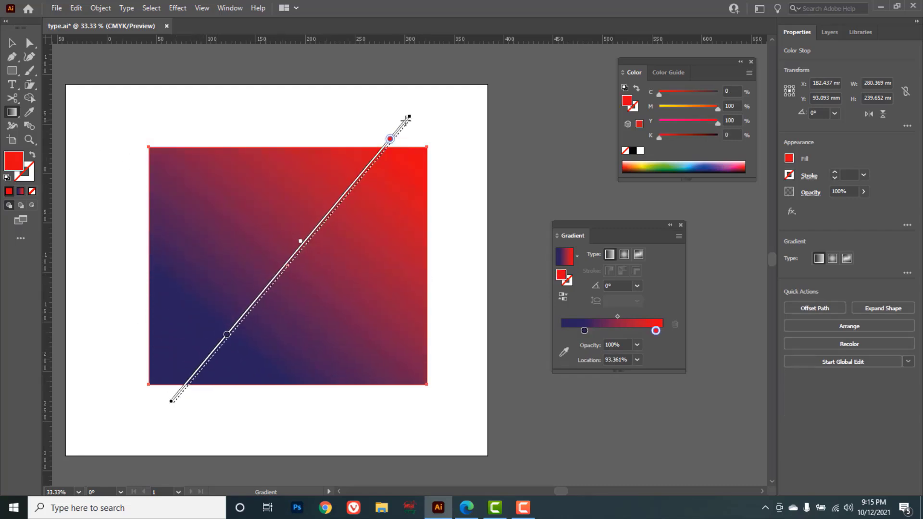
pyautogui.moveTo(190, 115); pyautogui.dragTo(478, 371)
pyautogui.moveTo(150, 149); pyautogui.dragTo(449, 408)
pyautogui.moveTo(458, 222); pyautogui.dragTo(94, 320)
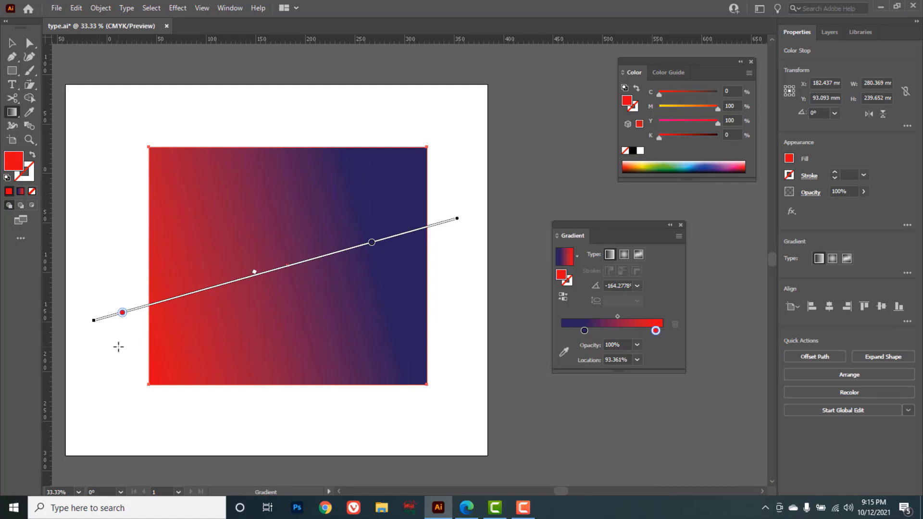
# Add the text "TEXT" above the gradient rectangle with the Type tool.
pyautogui.click(13, 86)
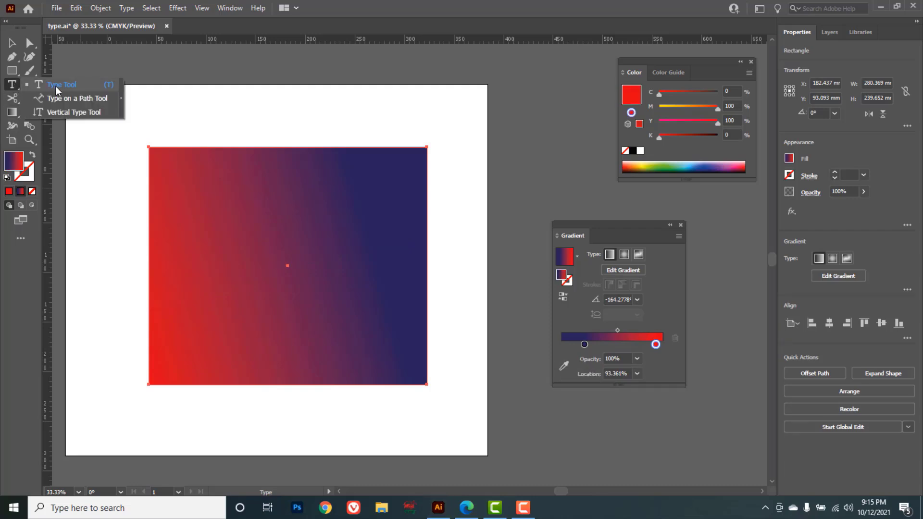
pyautogui.click(56, 91)
pyautogui.click(242, 112)
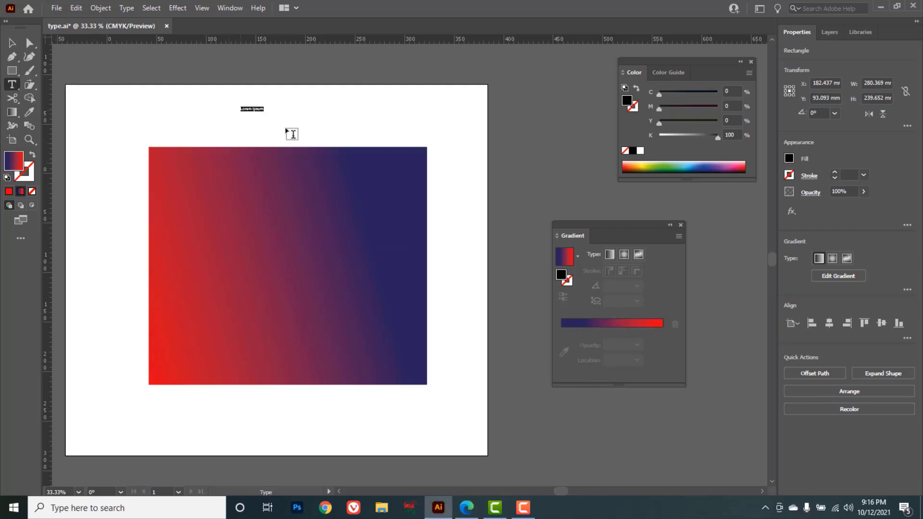
pyautogui.write('1')
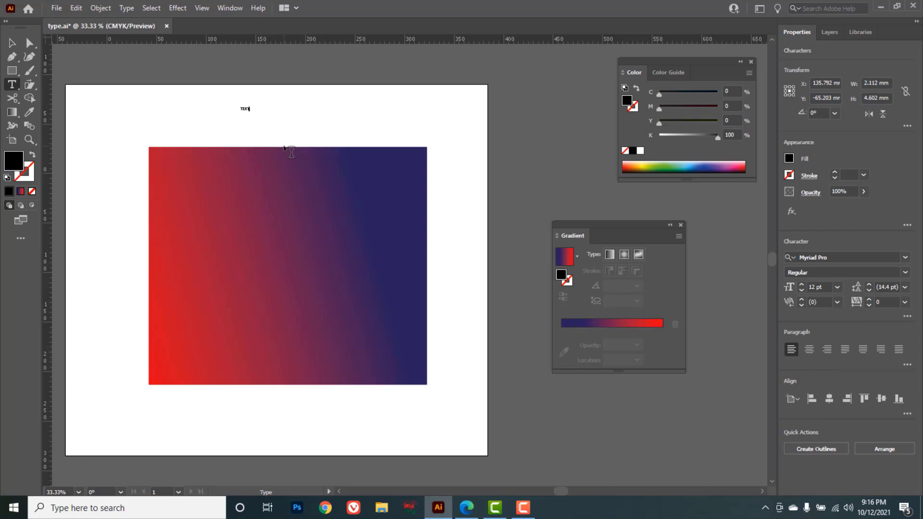
pyautogui.click(12, 42)
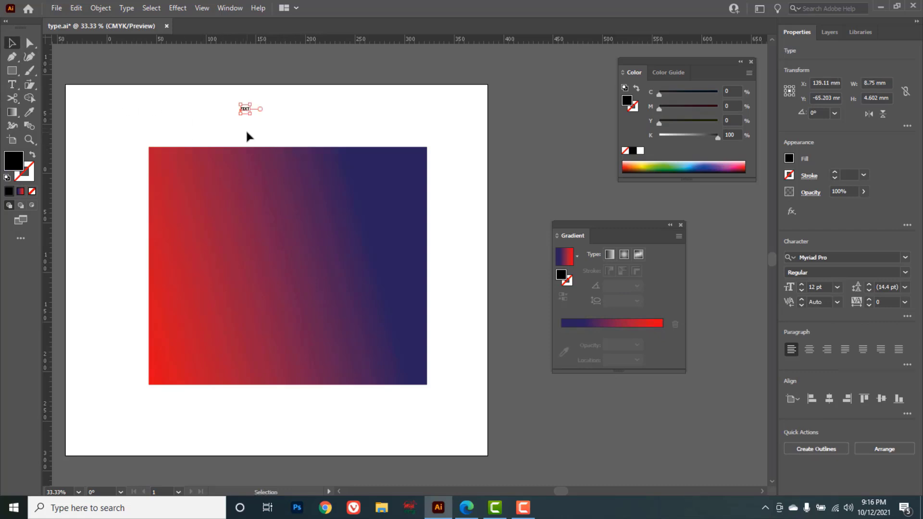
# Enlarge the text to 193 pt.
pyautogui.moveTo(249, 116); pyautogui.dragTo(431, 254)
pyautogui.click(802, 285)
pyautogui.click(802, 285)
pyautogui.click(801, 285)
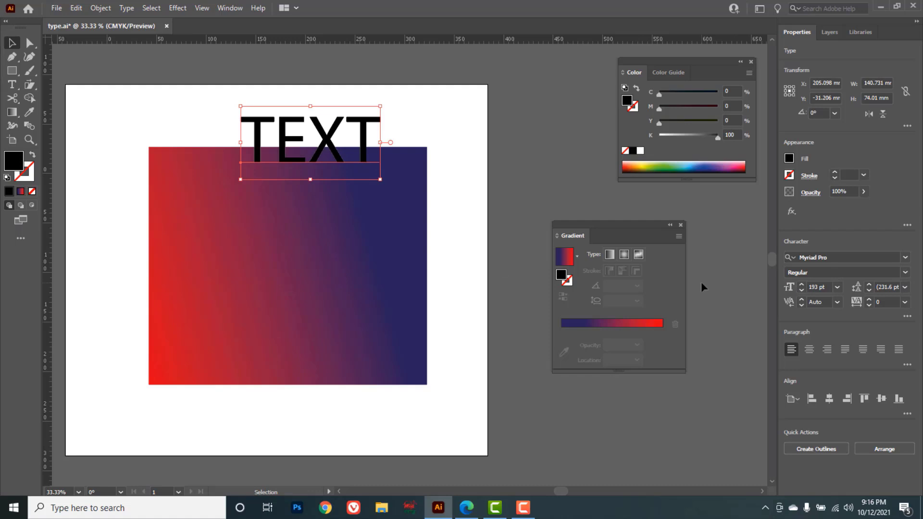
# Change the text's font to Oswald Regular.
pyautogui.click(905, 272)
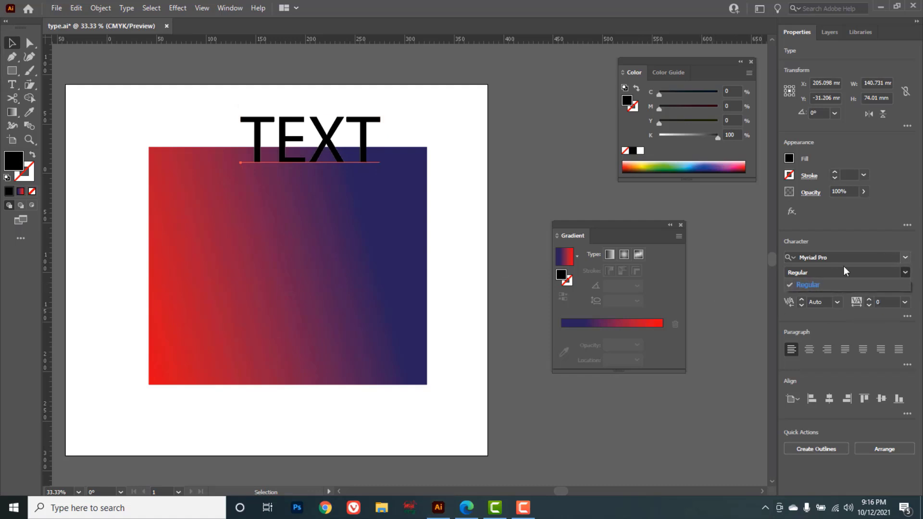
pyautogui.click(906, 262)
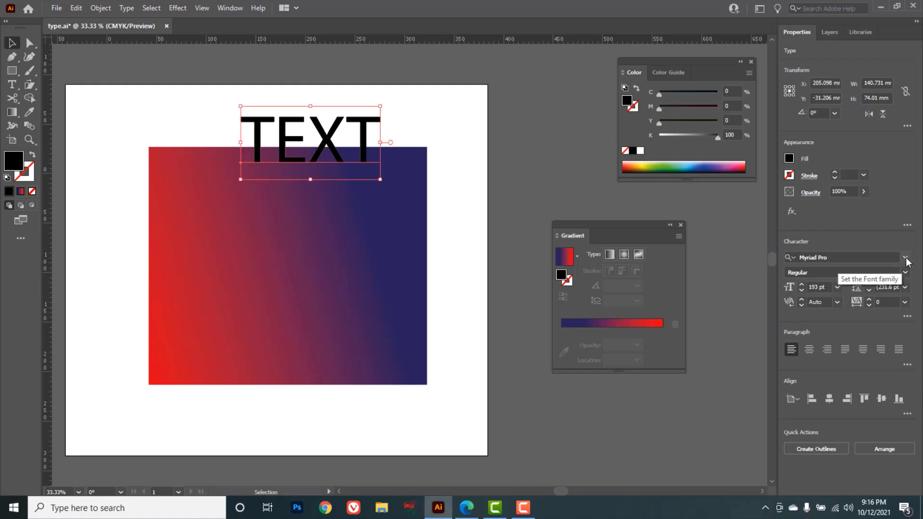
pyautogui.click(907, 260)
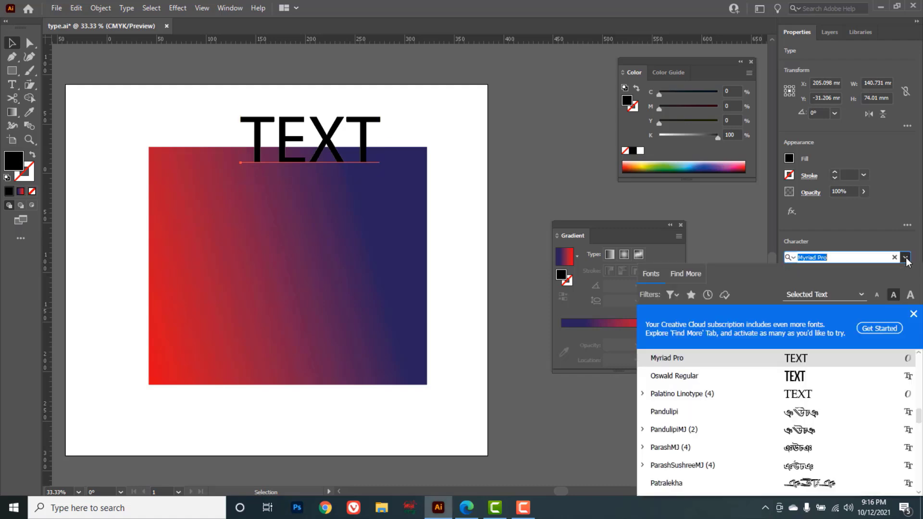
pyautogui.click(685, 376)
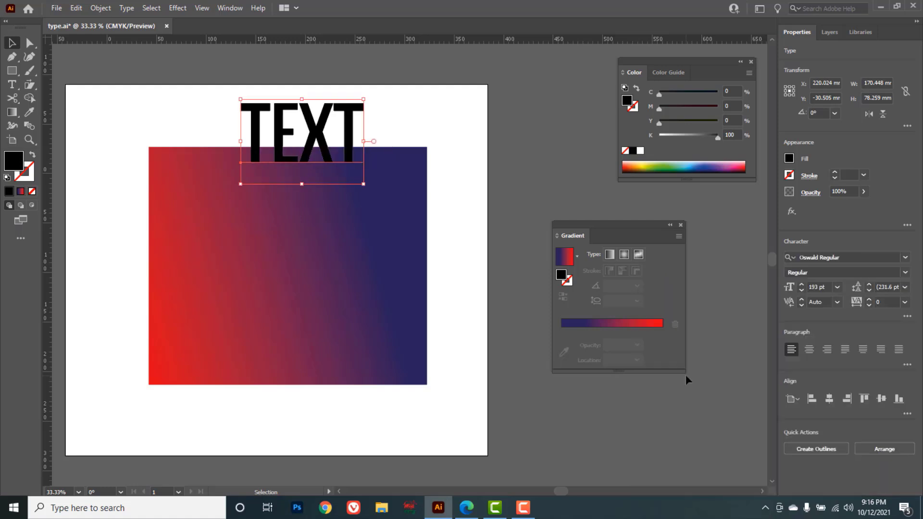
# Stretch the text to about 179 mm wide, and place it below the rectangle, with the rectangle shifted up past the artboard's upper edge.
pyautogui.moveTo(368, 143); pyautogui.dragTo(418, 143)
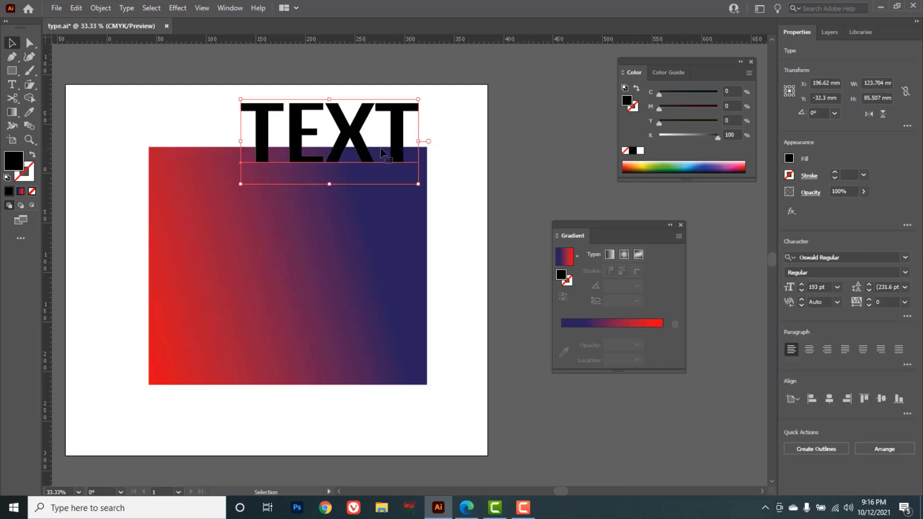
pyautogui.moveTo(346, 144); pyautogui.dragTo(289, 274)
pyautogui.moveTo(268, 368); pyautogui.dragTo(212, 379)
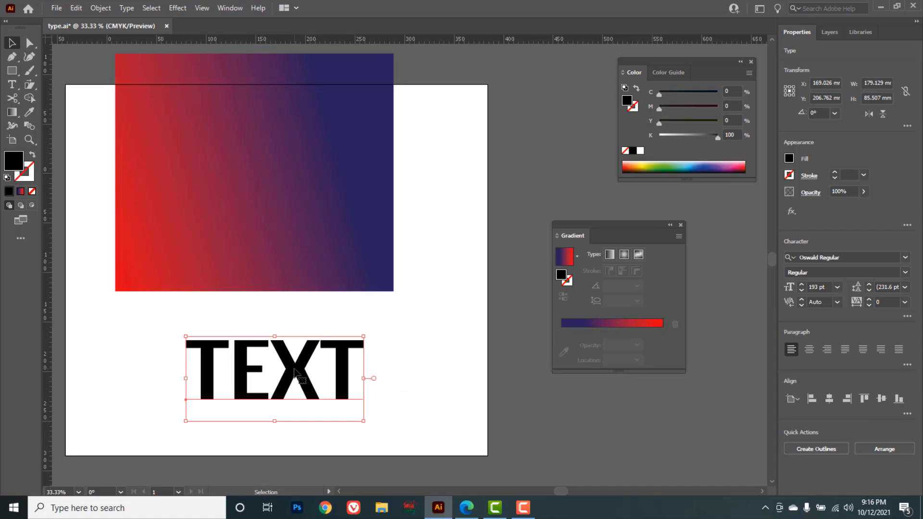
# Convert the text to outlines and fill it with the dark blue to red linear gradient.
pyautogui.rightClick(295, 370)
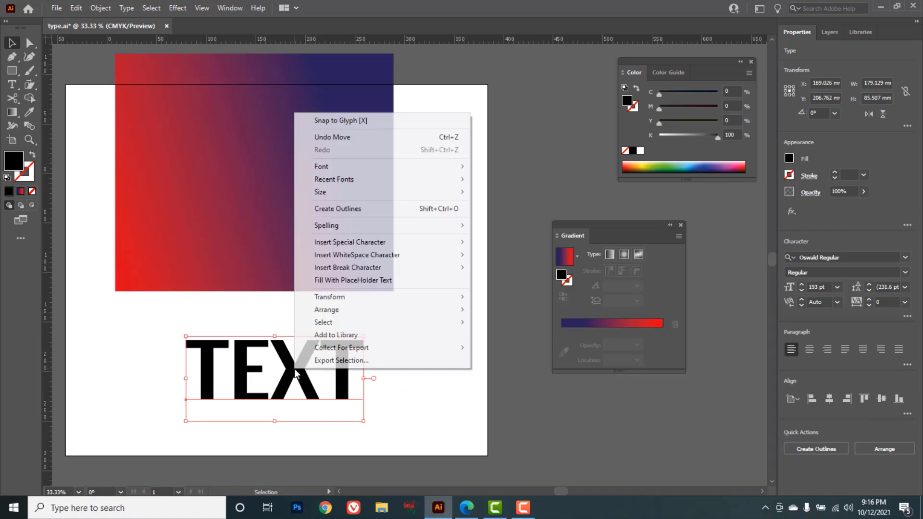
pyautogui.click(352, 213)
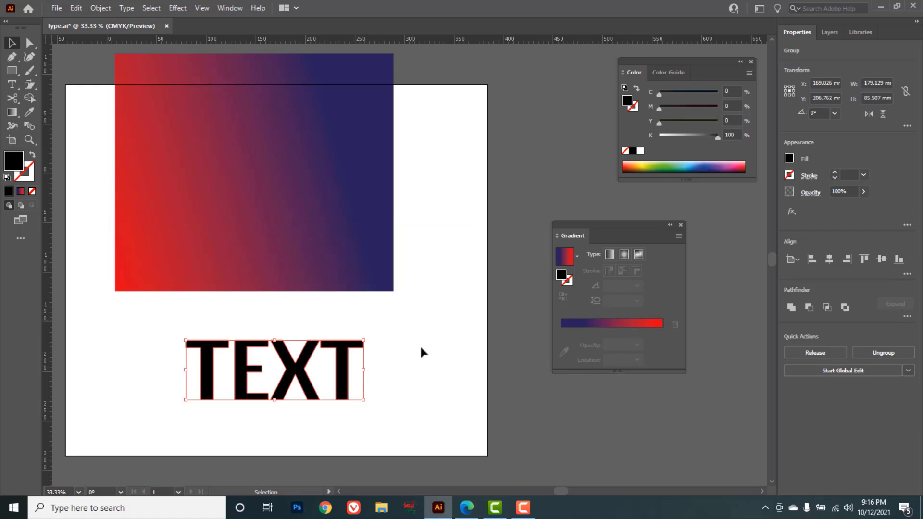
pyautogui.click(618, 323)
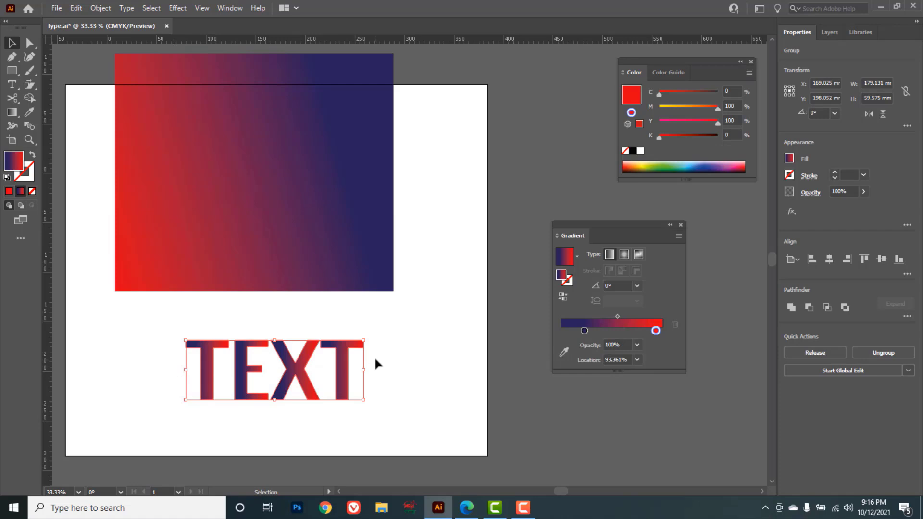
# Set the left color stop of the text's gradient to the dark green swatch with C 90, M 30, Y 95, K 30, and deselect the text.
pyautogui.doubleClick(584, 330)
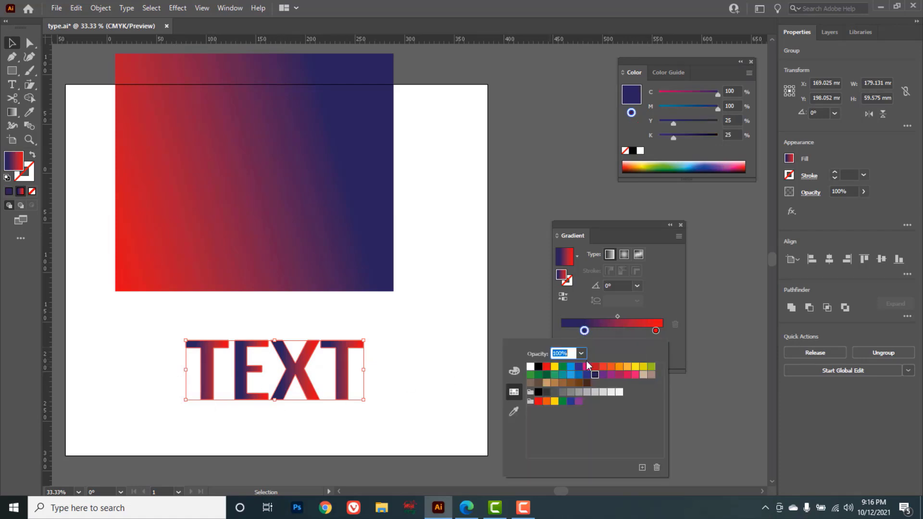
pyautogui.click(635, 367)
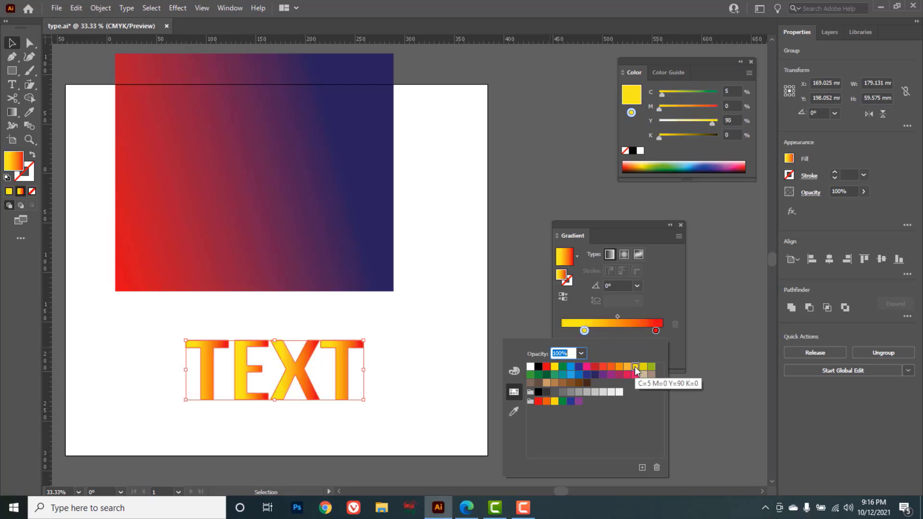
pyautogui.click(595, 374)
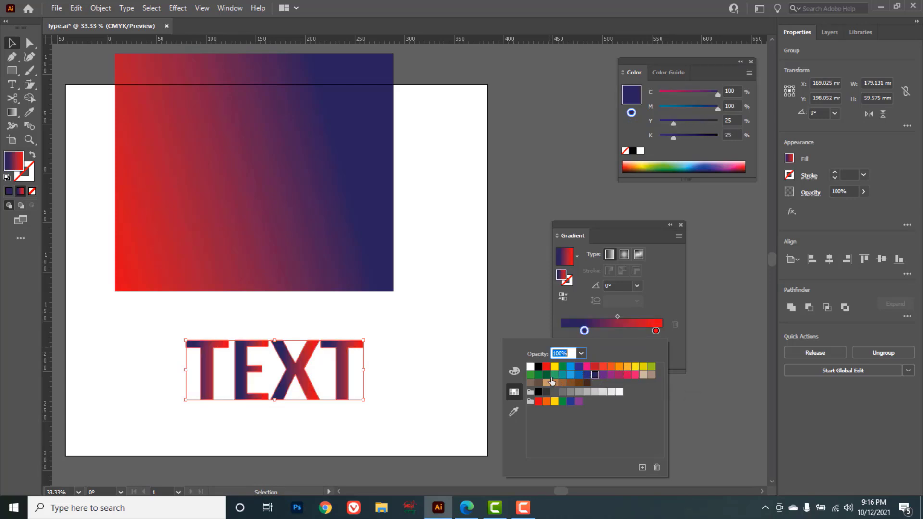
pyautogui.click(547, 374)
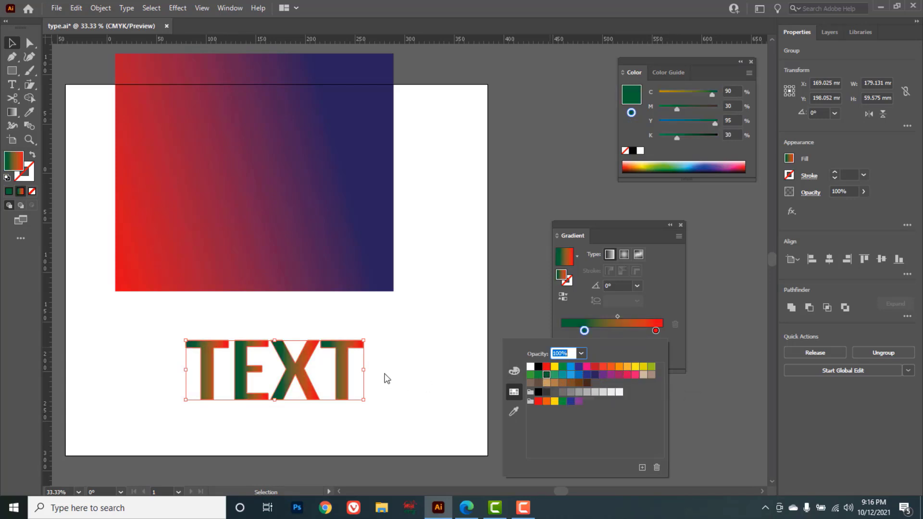
pyautogui.click(412, 316)
pyautogui.click(429, 325)
# Draw an ellipse about 118 mm wide and 100 mm high and place it to the right of the text.
pyautogui.press('g')
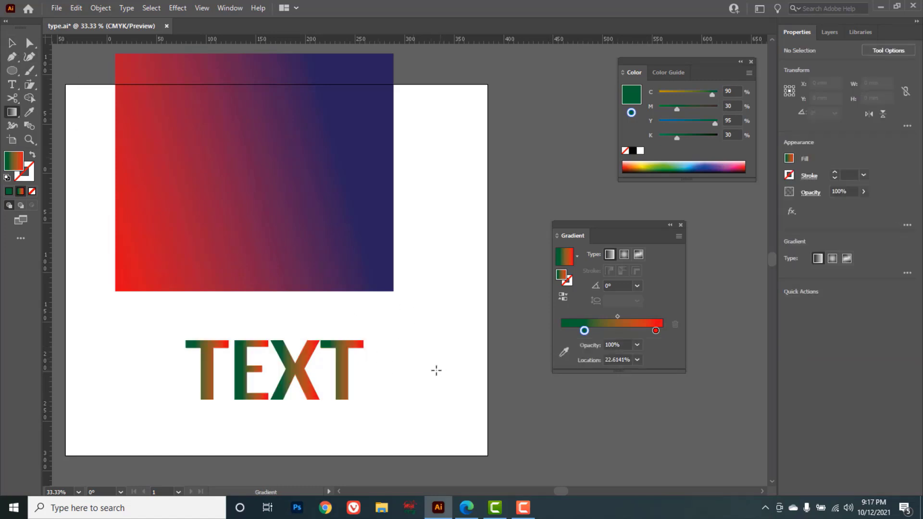
pyautogui.click(17, 114)
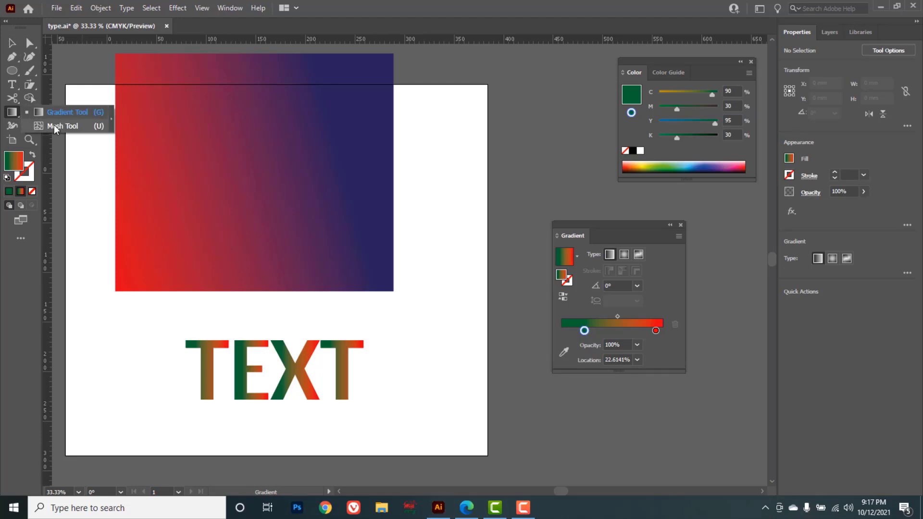
pyautogui.click(13, 72)
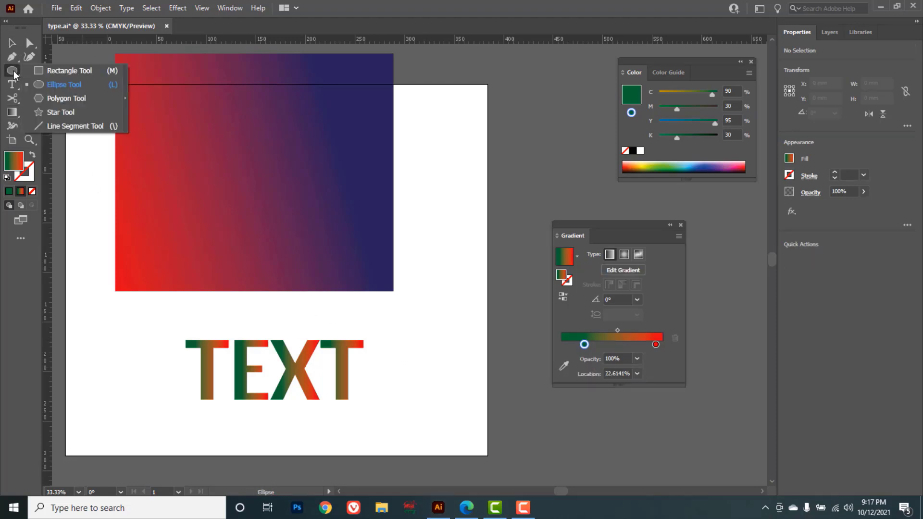
pyautogui.click(59, 87)
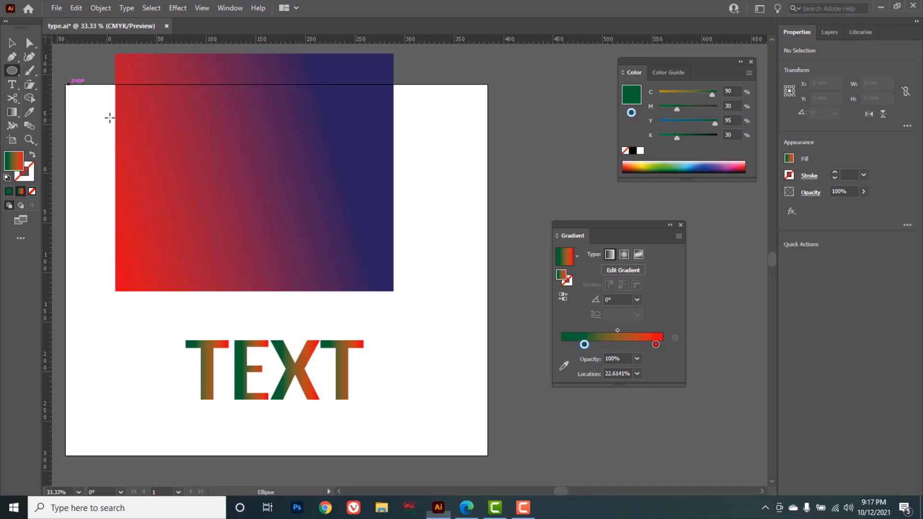
pyautogui.moveTo(429, 365); pyautogui.dragTo(547, 465)
pyautogui.click(12, 44)
pyautogui.moveTo(445, 390); pyautogui.dragTo(409, 341)
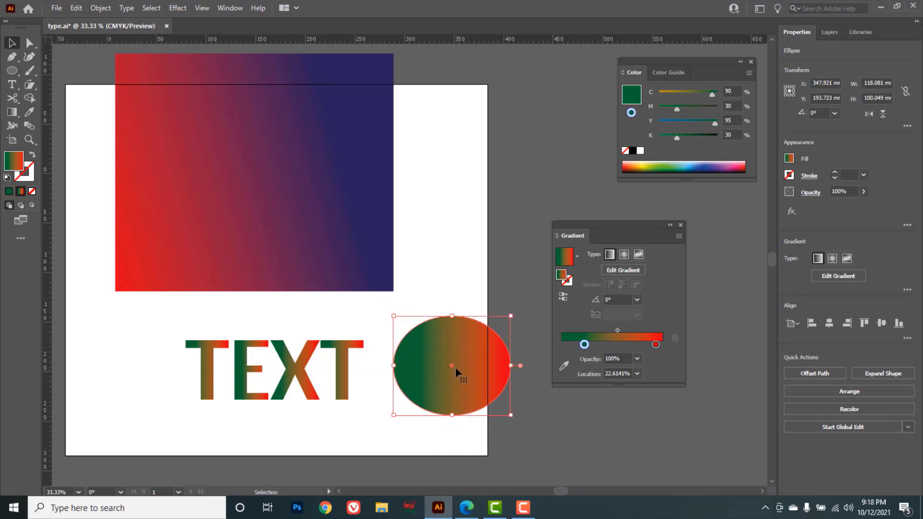
# Add a mesh point in the ellipse's left half with the Mesh tool and switch the color mode to CMYK.
pyautogui.moveTo(12, 112); pyautogui.dragTo(66, 130)
pyautogui.click(425, 357)
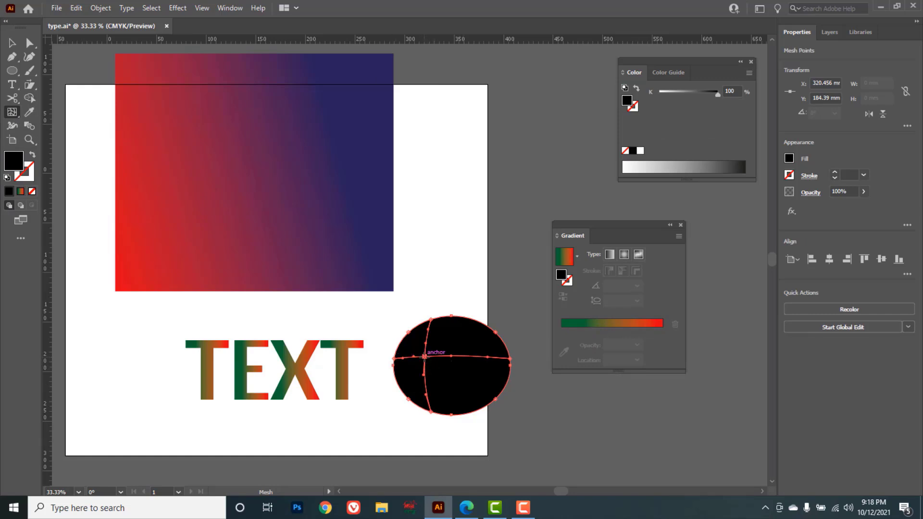
pyautogui.click(749, 74)
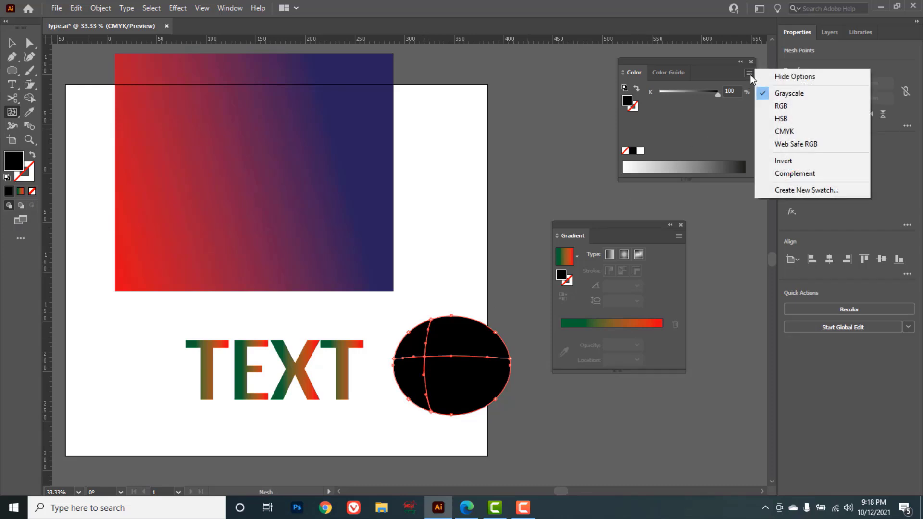
pyautogui.click(783, 132)
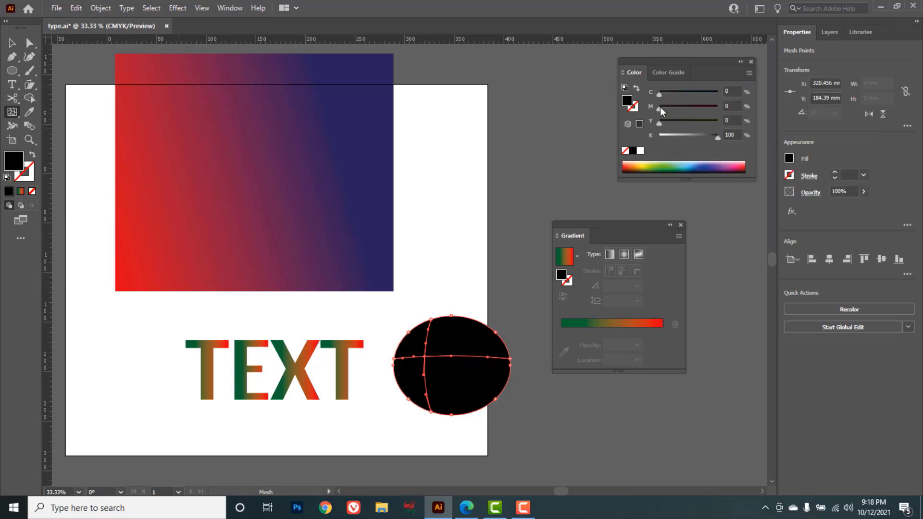
# Color the mesh point pale cream with C 0, M 0, Y 13, K 0, and add a second mesh point right of the ellipse's center.
pyautogui.moveTo(706, 139); pyautogui.dragTo(610, 147)
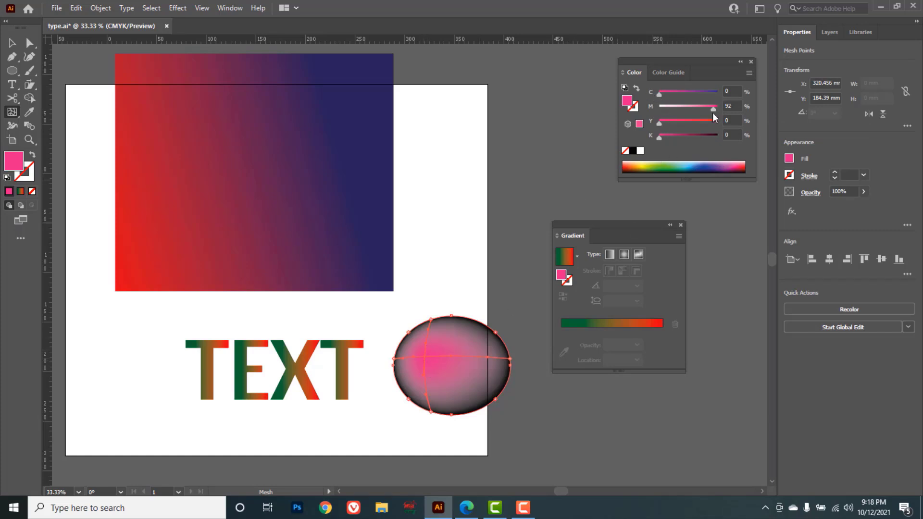
pyautogui.moveTo(714, 109); pyautogui.dragTo(666, 123)
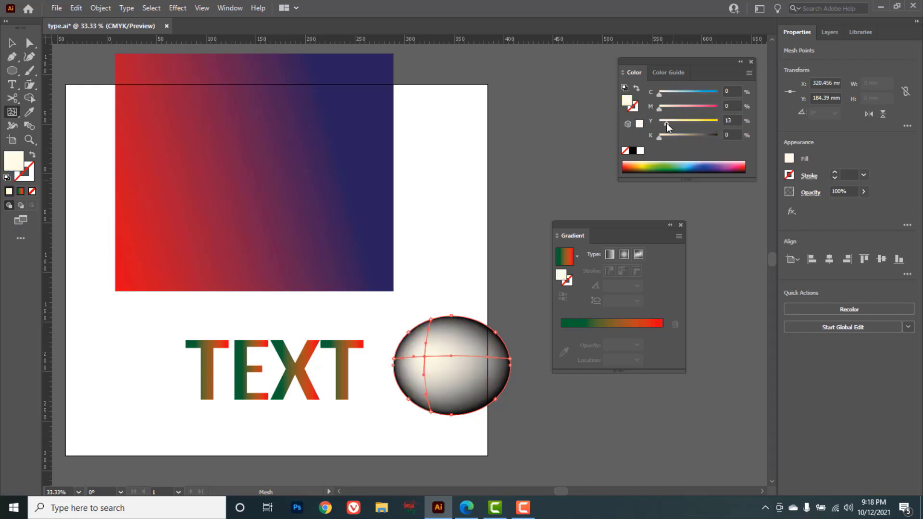
pyautogui.click(464, 382)
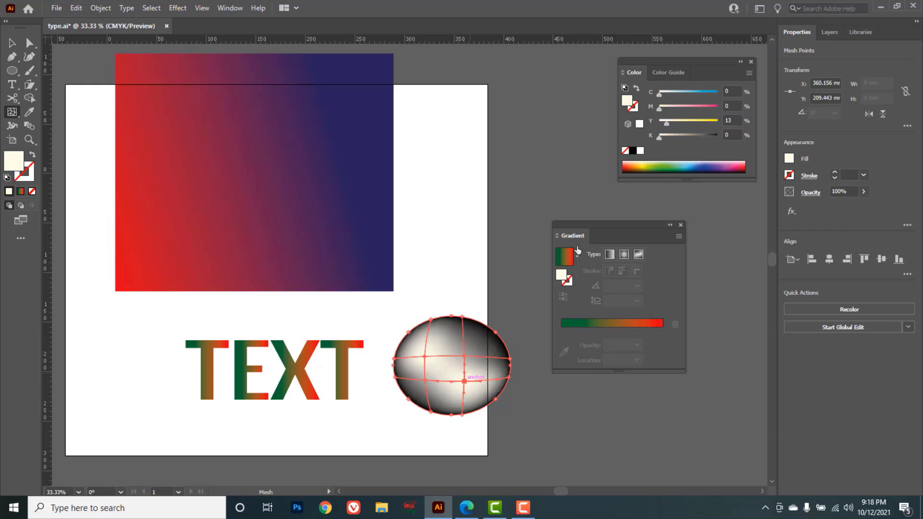
# Color the mesh point right of the ellipse's center magenta with C 0, M 100, Y 0, K 0.
pyautogui.moveTo(660, 108); pyautogui.dragTo(744, 103)
pyautogui.moveTo(666, 123); pyautogui.dragTo(664, 124)
pyautogui.click(640, 125)
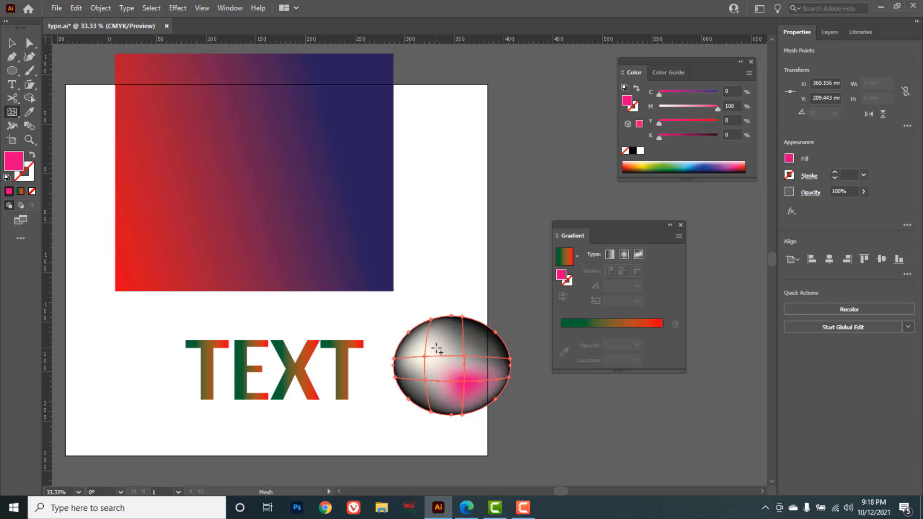
pyautogui.click(445, 220)
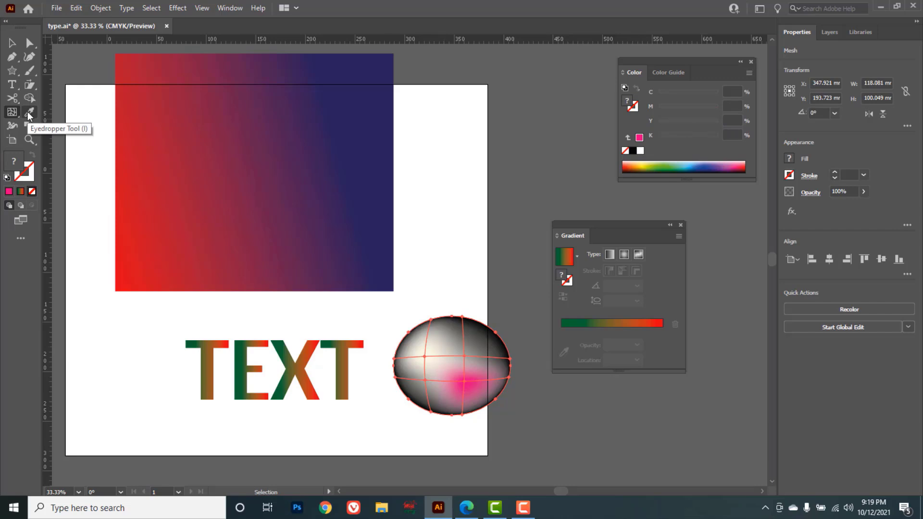
# Draw a five-pointed star about 77 mm wide and 74 mm high above the ellipse.
pyautogui.click(12, 71)
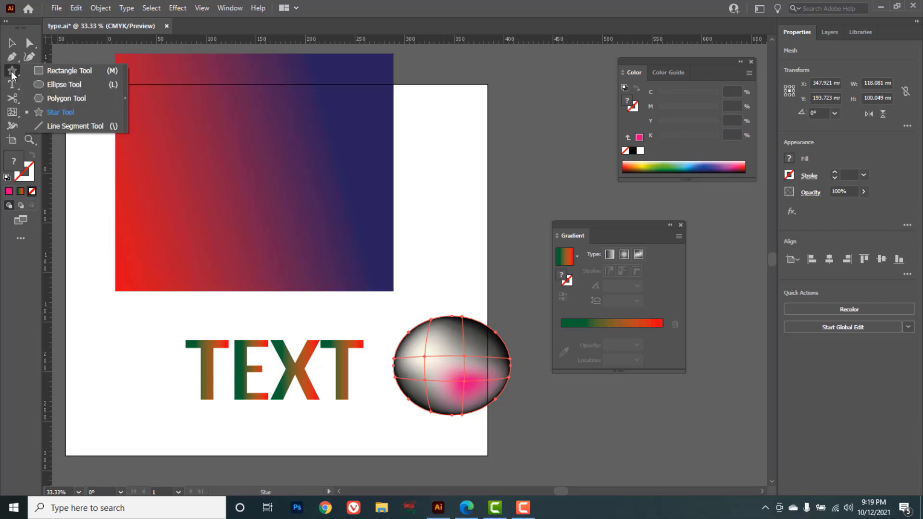
pyautogui.click(61, 116)
pyautogui.moveTo(440, 207); pyautogui.dragTo(463, 241)
# Copy the large rectangle's blue-to-red gradient onto the star with the Eyedropper.
pyautogui.click(29, 114)
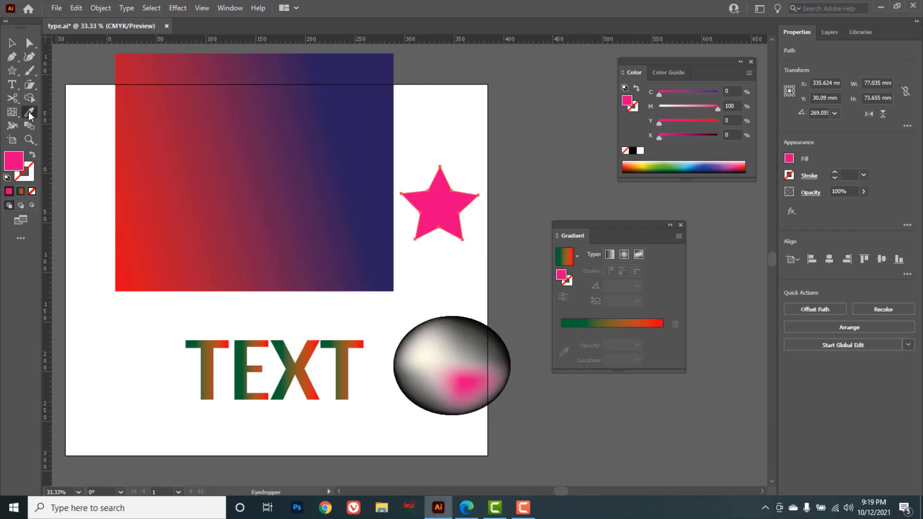
pyautogui.hotkey('ctrl', 'shift', 'a')
pyautogui.click(29, 115)
pyautogui.click(426, 231)
pyautogui.click(163, 243)
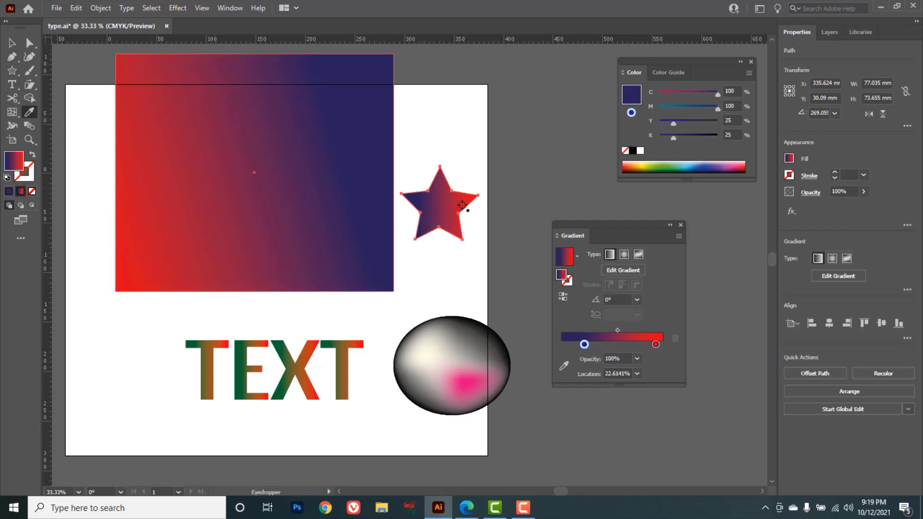
# Sample the text's gradient and the ellipse's dark and pink areas in turn onto the star with the Eyedropper.
pyautogui.click(453, 342)
pyautogui.click(279, 348)
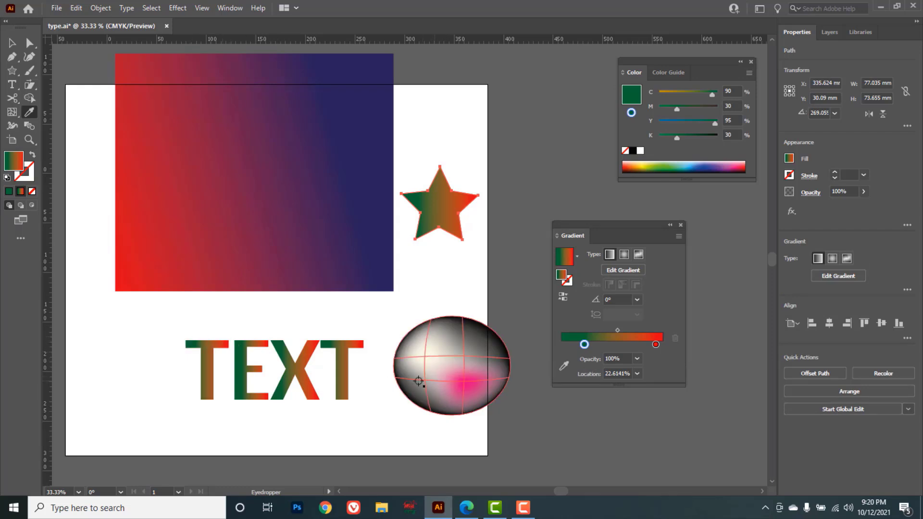
pyautogui.click(412, 395)
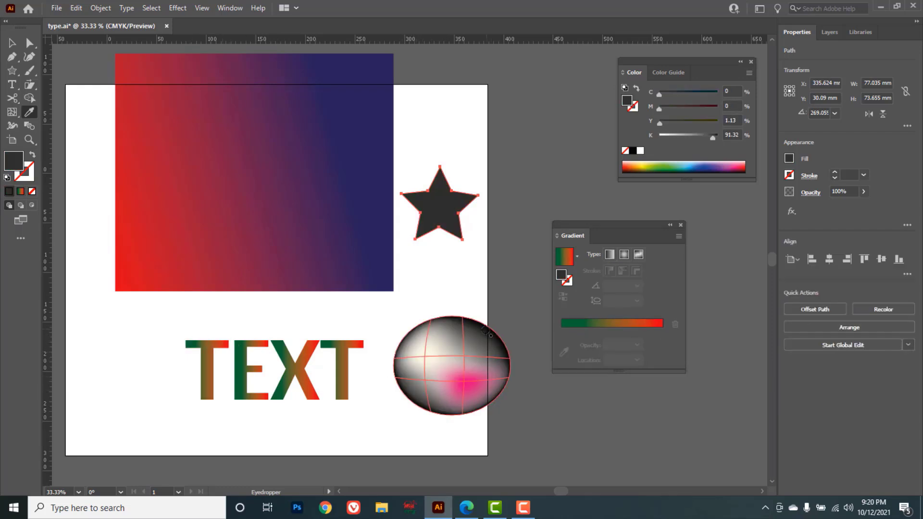
pyautogui.click(471, 383)
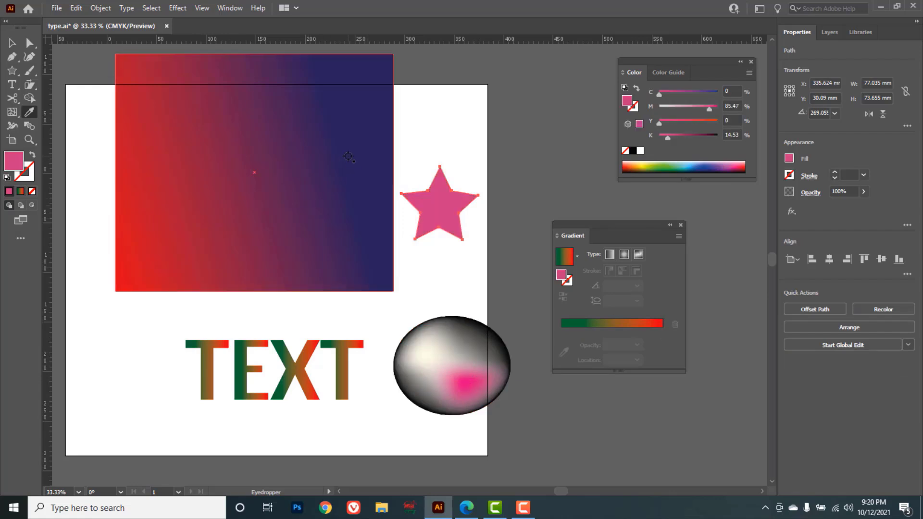
# Switch the star's fill between the rectangle's and the text's gradients, ending on the rectangle's blue-to-red one.
pyautogui.click(146, 223)
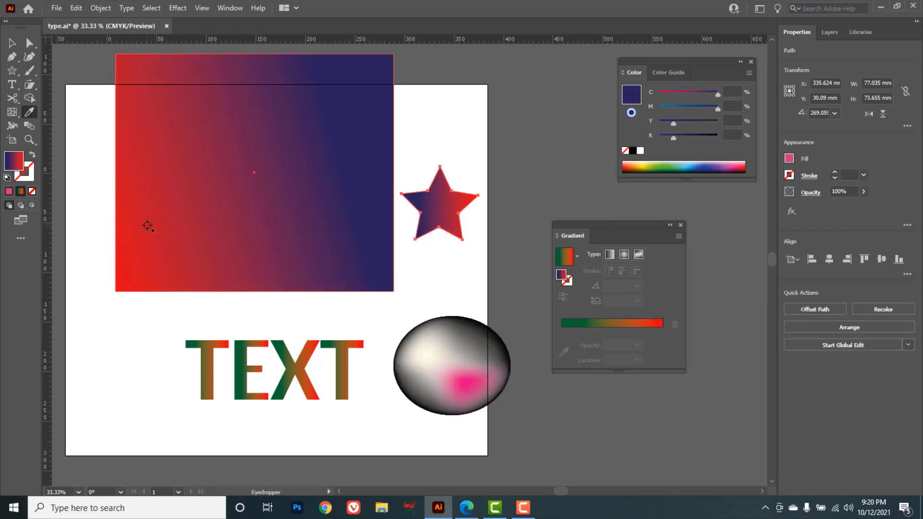
pyautogui.click(239, 363)
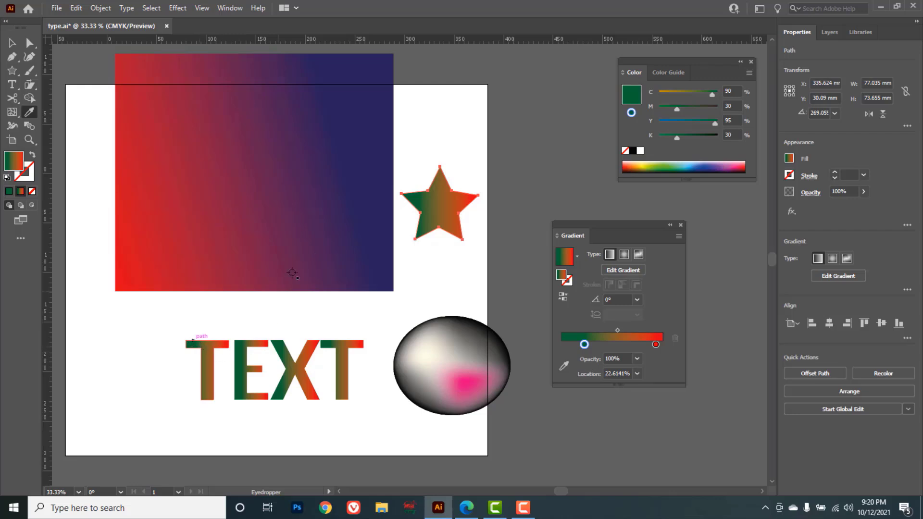
pyautogui.click(252, 175)
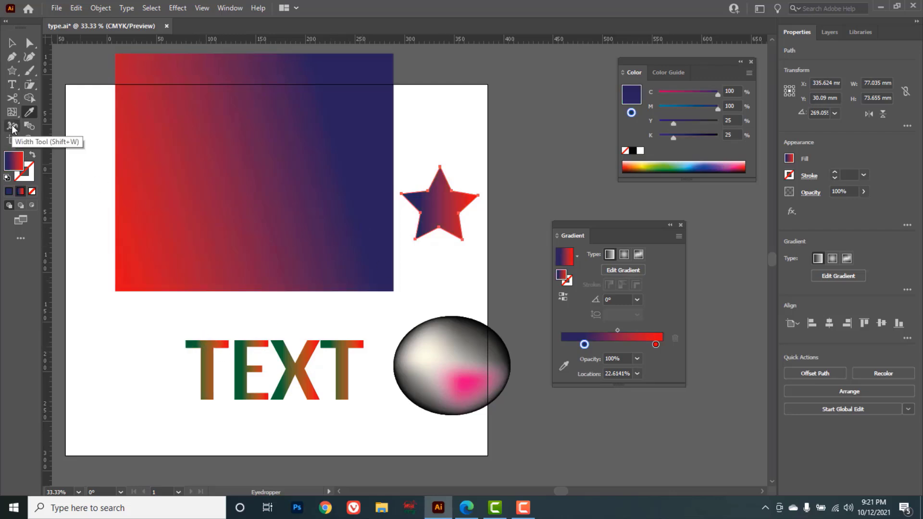
# Select all the artwork and delete it to clear the artboard.
pyautogui.click(12, 43)
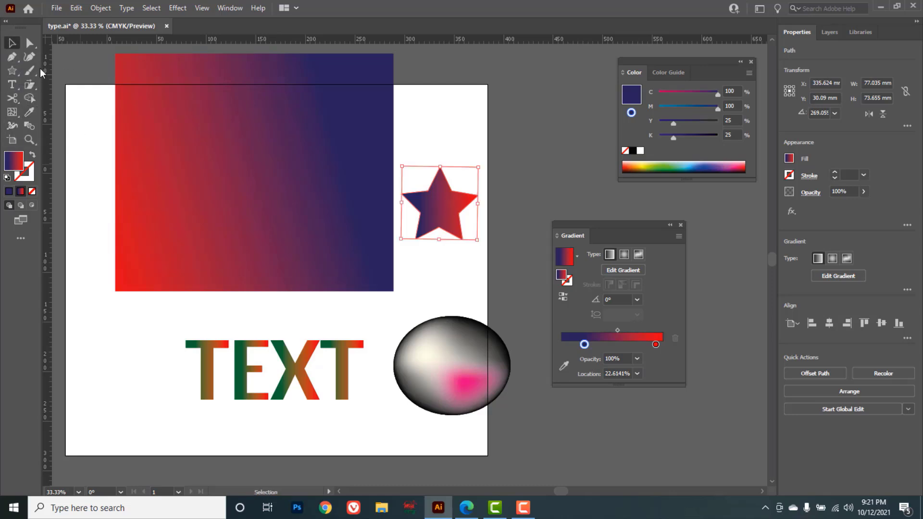
pyautogui.hotkey('ctrl', 'a')
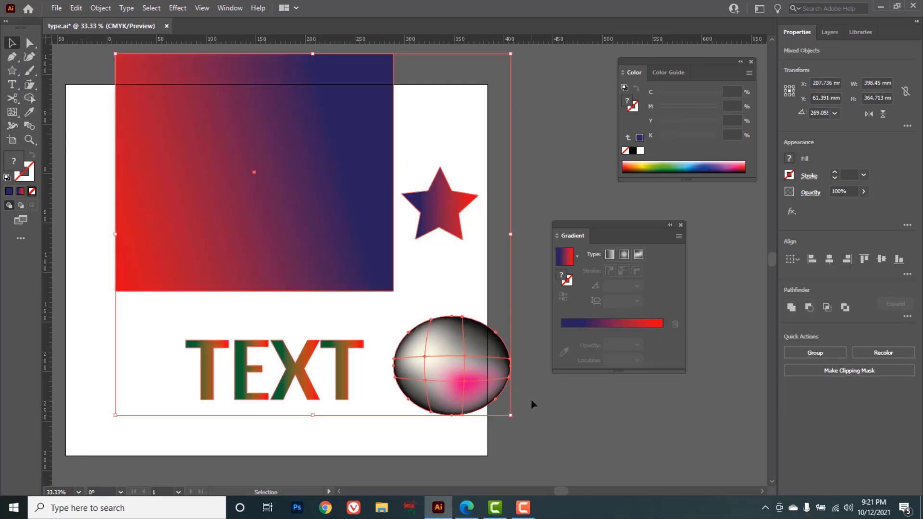
pyautogui.press('Delete')
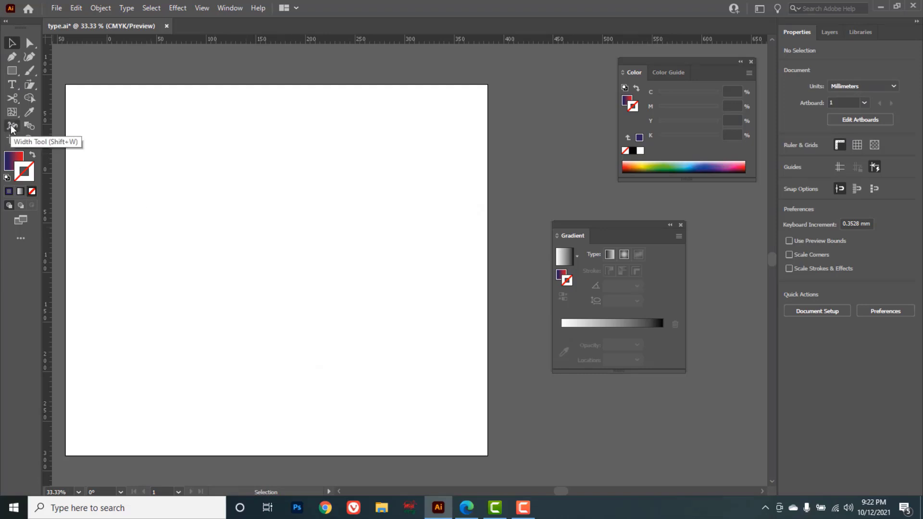
# Draw a straight horizontal line about 286 mm long across the upper part of the artboard with the Pen tool.
pyautogui.moveTo(12, 57); pyautogui.dragTo(68, 58)
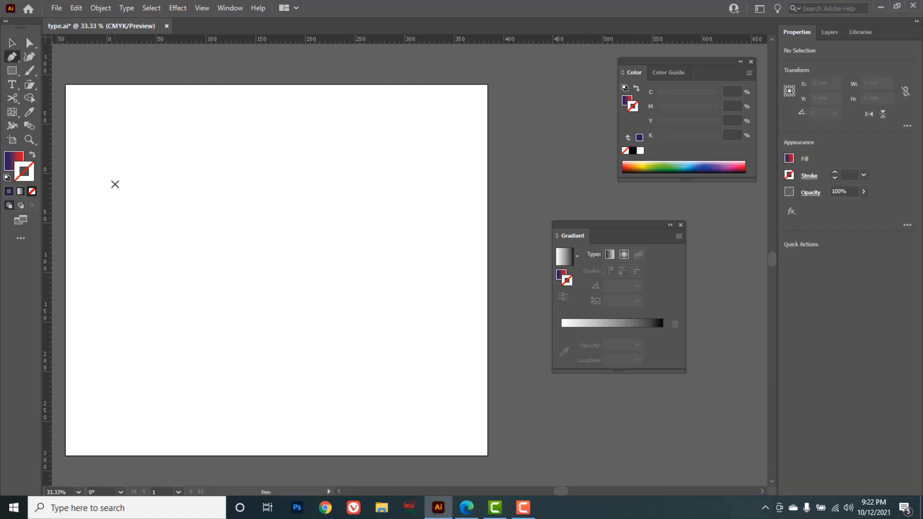
pyautogui.click(114, 184)
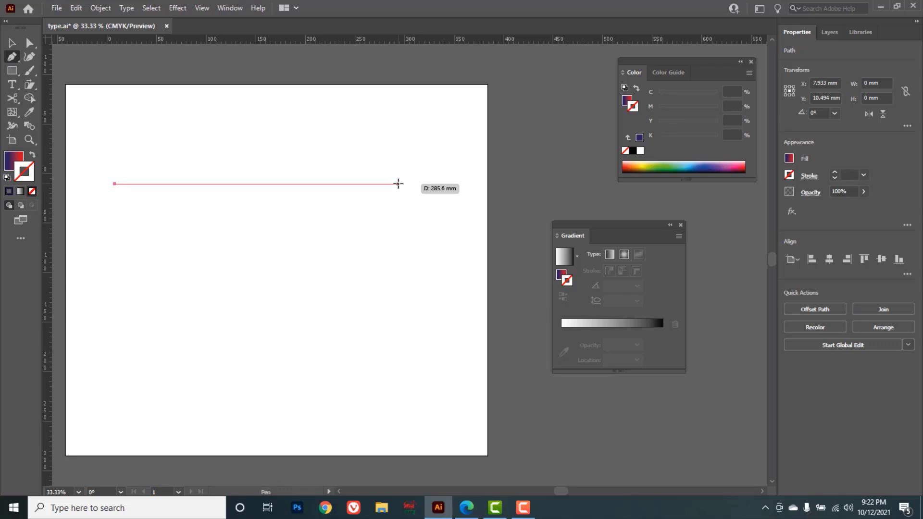
pyautogui.click(398, 183)
pyautogui.click(12, 43)
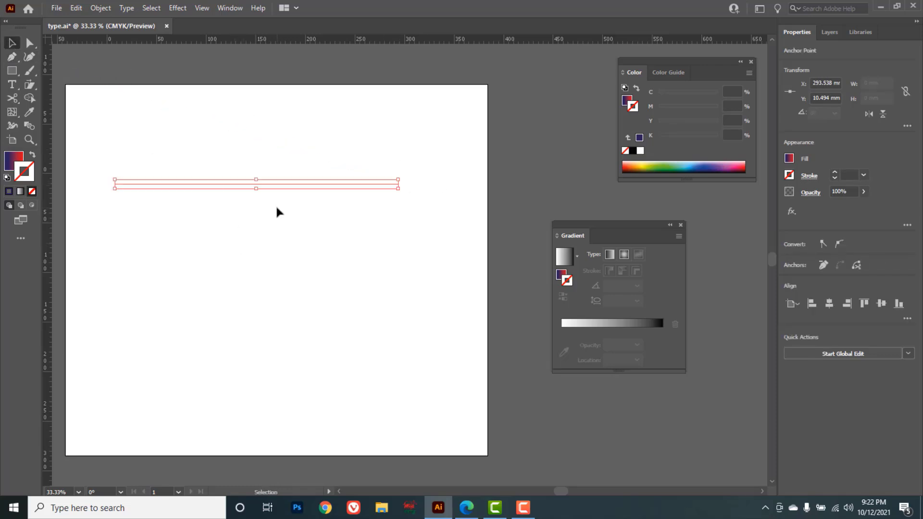
# Give the line a 4 pt red stroke with C 0, M 100, Y 100, K 0.
pyautogui.click(634, 151)
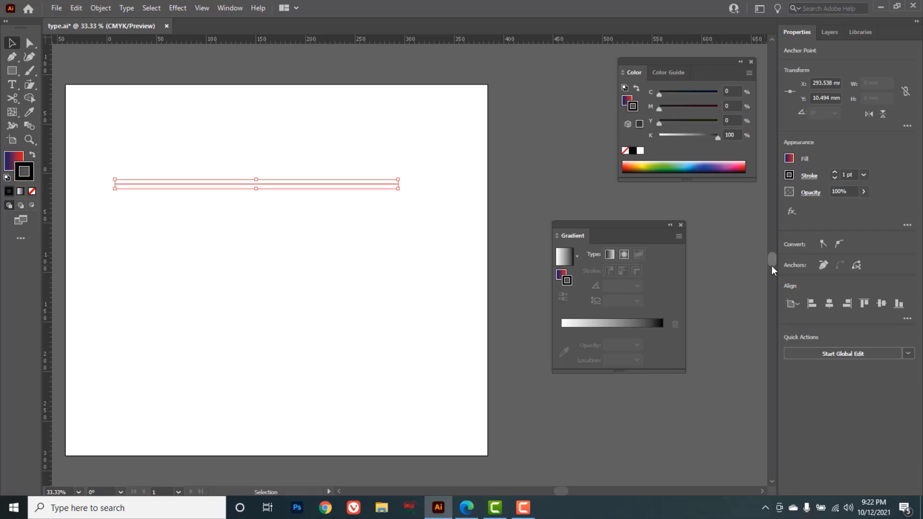
pyautogui.click(835, 173)
pyautogui.click(835, 173)
pyautogui.click(835, 173)
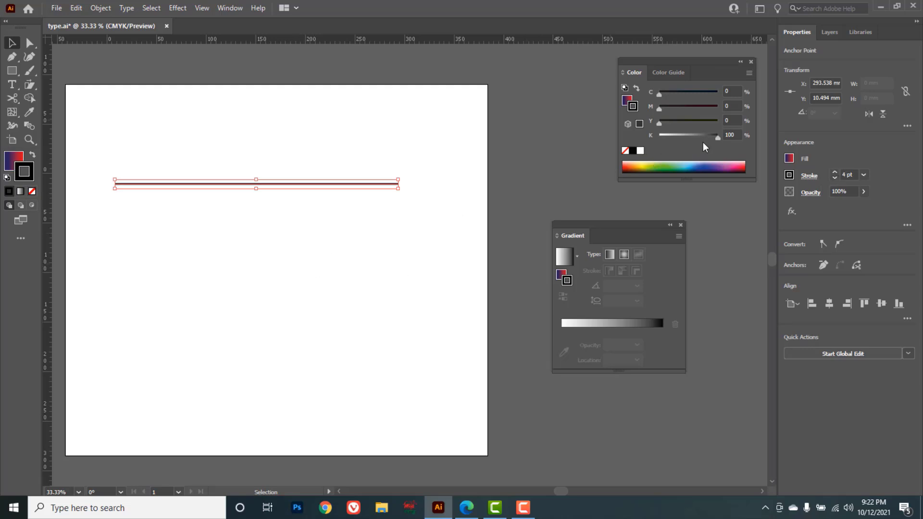
pyautogui.moveTo(714, 138)
pyautogui.mouseDown()
pyautogui.moveTo(649, 134)
pyautogui.moveTo(738, 105)
pyautogui.mouseUp()
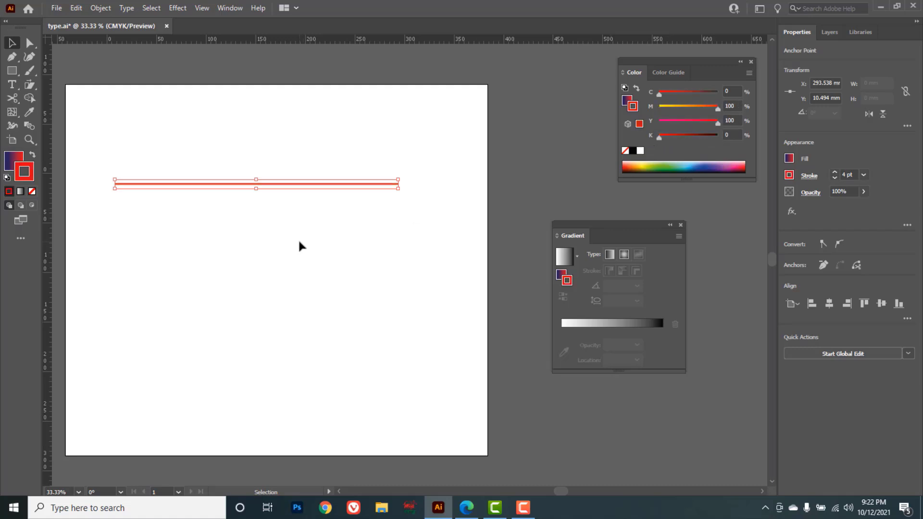
# Shape the line's stroke with the Width tool into a bulge about 71 mm wide in its left part and a narrow taper toward its right end.
pyautogui.click(12, 128)
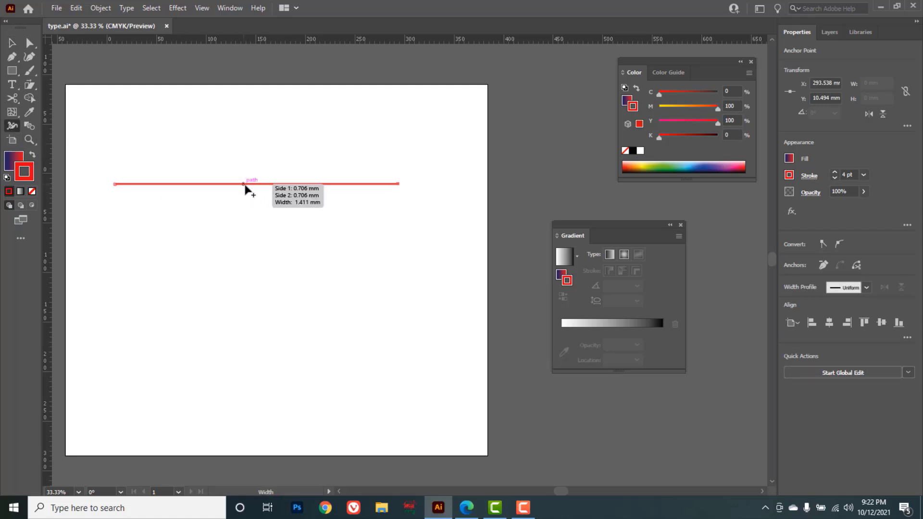
pyautogui.moveTo(245, 184); pyautogui.dragTo(248, 223)
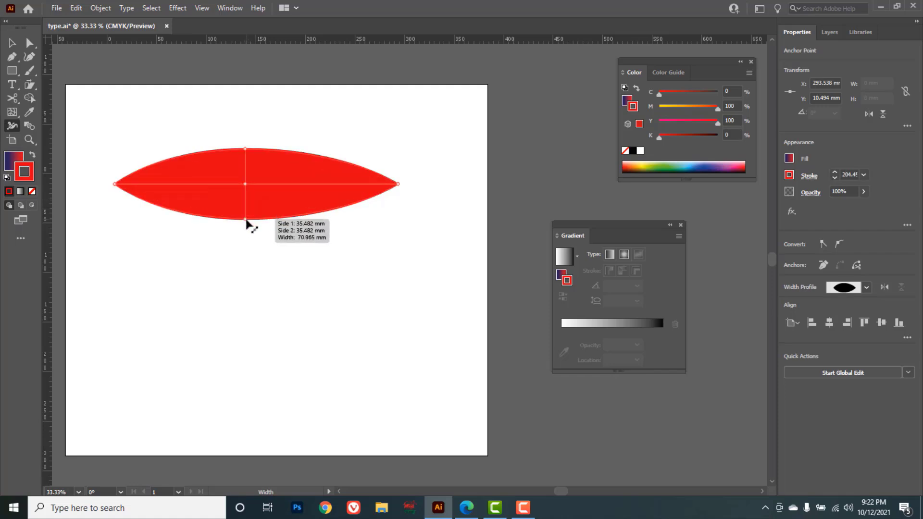
pyautogui.moveTo(246, 184); pyautogui.dragTo(191, 184)
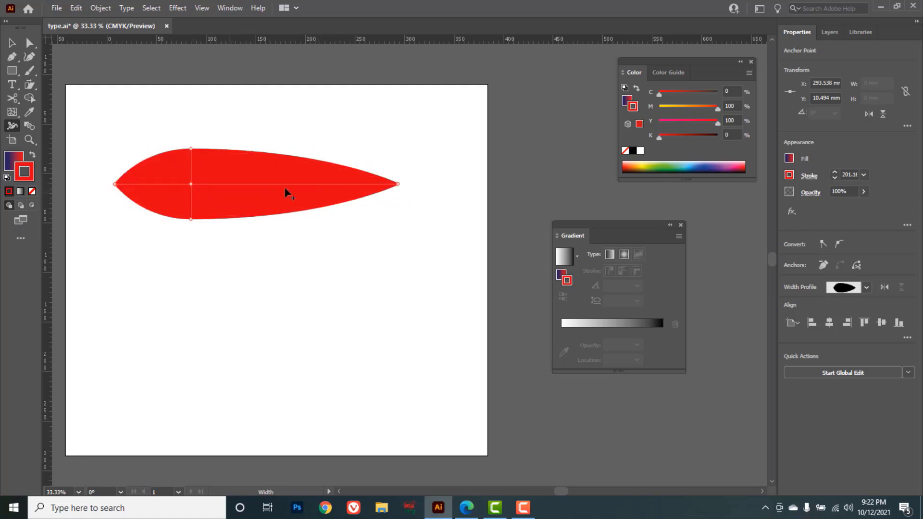
pyautogui.click(323, 184)
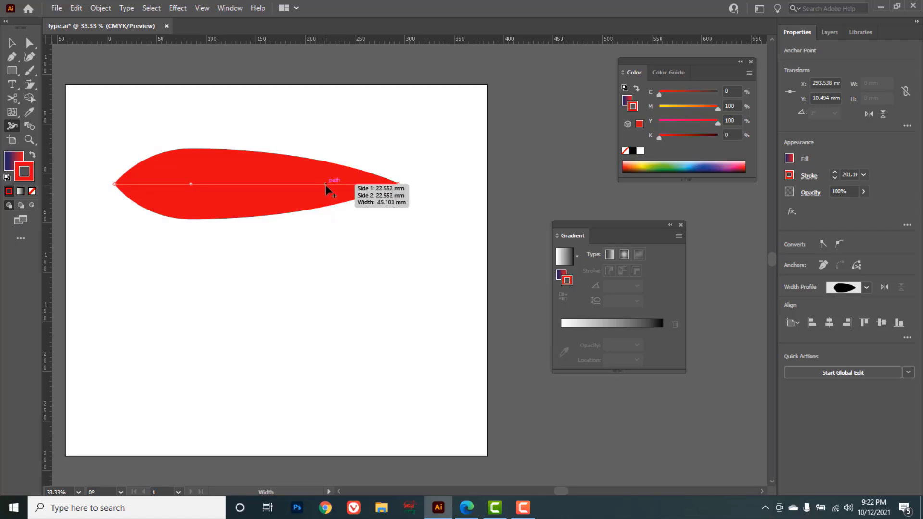
pyautogui.moveTo(326, 182)
pyautogui.mouseDown()
pyautogui.moveTo(328, 133)
pyautogui.moveTo(330, 179)
pyautogui.mouseUp()
# Draw a rectangle about 184 mm wide and 127 mm high below the line, with no fill and a red stroke.
pyautogui.moveTo(12, 70); pyautogui.dragTo(46, 70)
pyautogui.moveTo(128, 255); pyautogui.dragTo(312, 381)
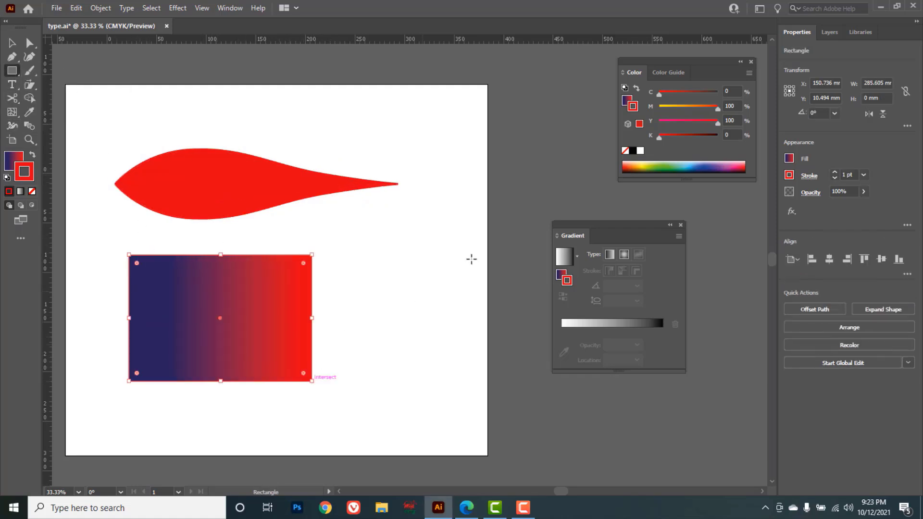
pyautogui.click(627, 100)
pyautogui.click(626, 151)
pyautogui.click(636, 110)
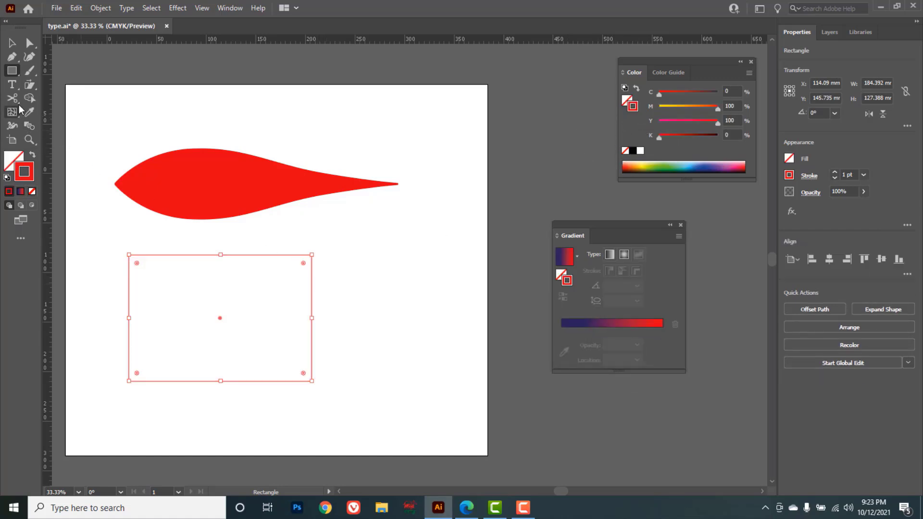
# Widen the rectangle's stroke at all corners except the upper-left with the Width tool, and slide the line's widest point to the right.
pyautogui.click(12, 126)
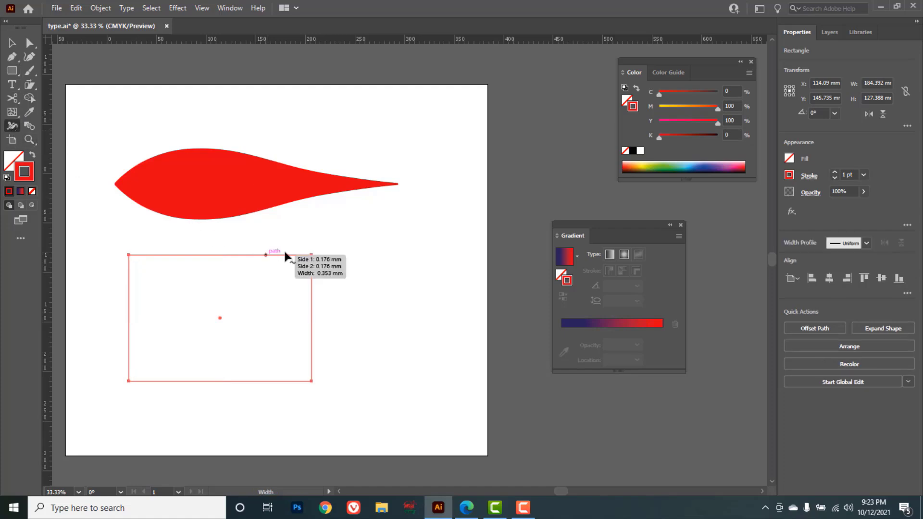
pyautogui.moveTo(311, 259)
pyautogui.mouseDown()
pyautogui.moveTo(281, 290)
pyautogui.moveTo(287, 271)
pyautogui.moveTo(300, 262)
pyautogui.moveTo(268, 300)
pyautogui.moveTo(282, 268)
pyautogui.moveTo(294, 264)
pyautogui.moveTo(292, 273)
pyautogui.mouseUp()
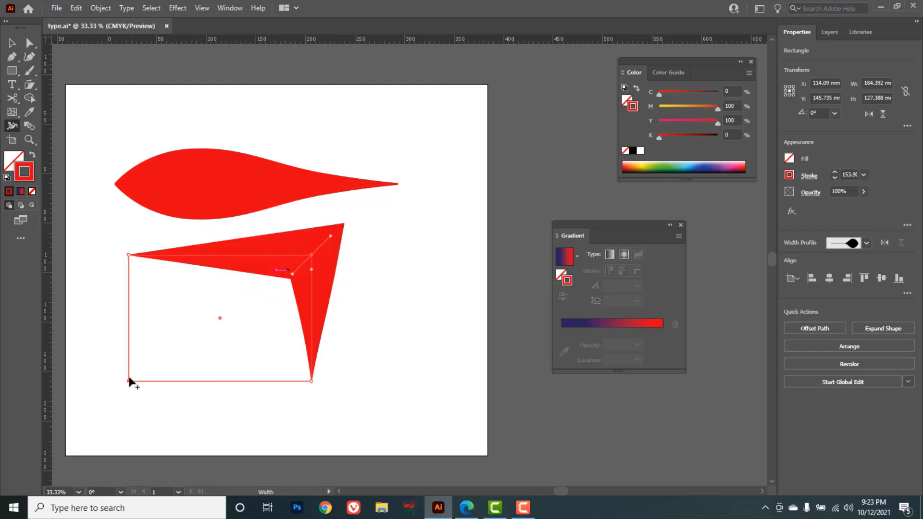
pyautogui.moveTo(137, 370); pyautogui.dragTo(154, 357)
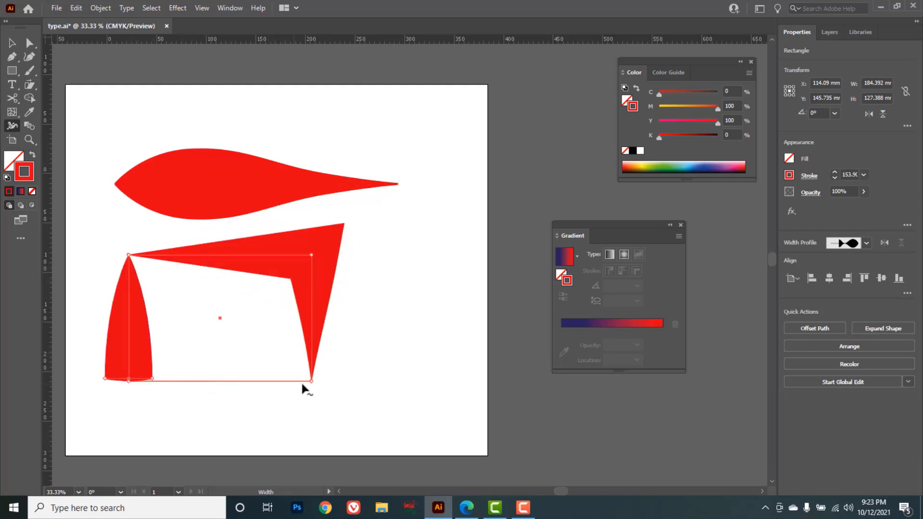
pyautogui.moveTo(310, 383)
pyautogui.mouseDown()
pyautogui.moveTo(276, 428)
pyautogui.moveTo(171, 336)
pyautogui.moveTo(347, 404)
pyautogui.moveTo(314, 379)
pyautogui.moveTo(344, 408)
pyautogui.moveTo(340, 399)
pyautogui.mouseUp()
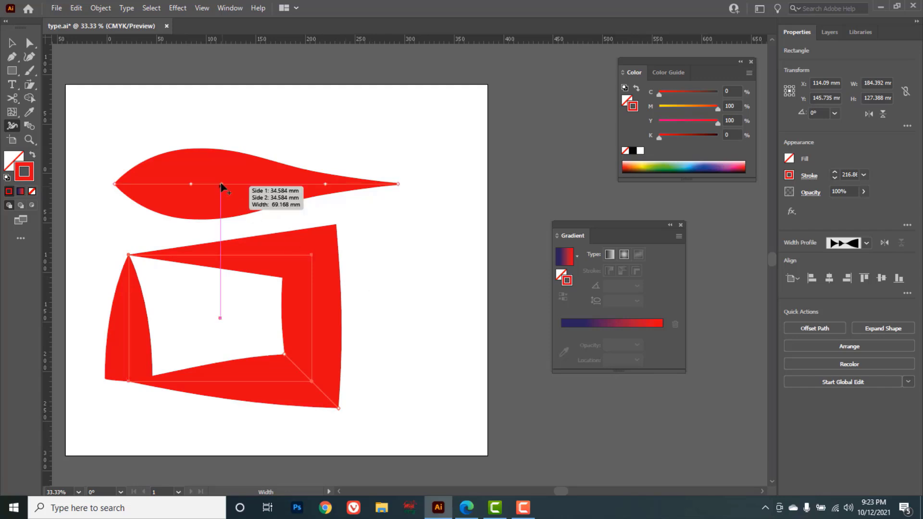
pyautogui.moveTo(190, 188); pyautogui.dragTo(296, 186)
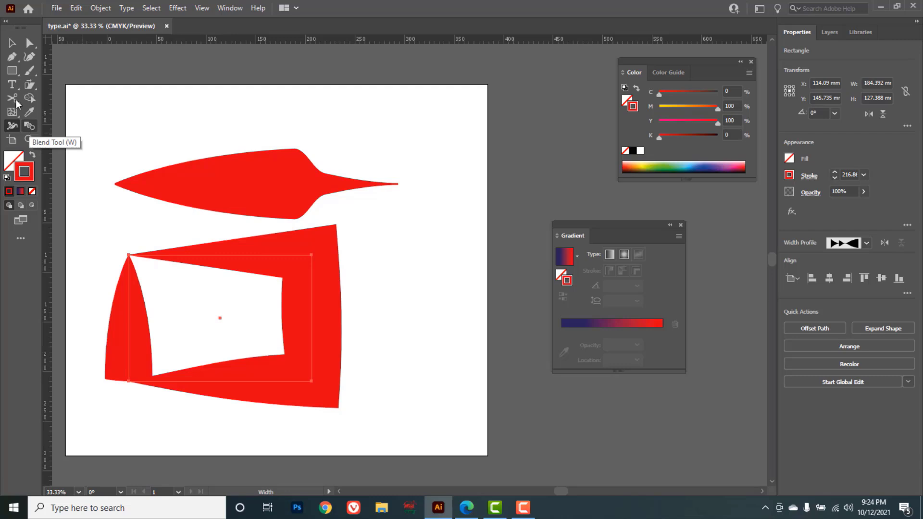
# Select the red line and the rectangle together and delete them.
pyautogui.click(12, 43)
pyautogui.moveTo(116, 149); pyautogui.dragTo(405, 378)
pyautogui.press('Delete')
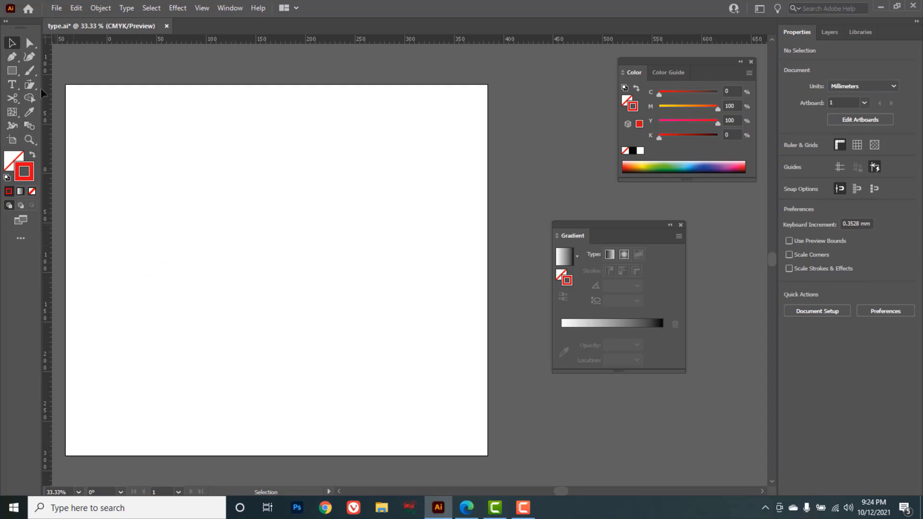
# Draw a square about 181 mm wide in the artboard's upper-left part, with a red fill (M 100, Y 100) and no stroke.
pyautogui.click(15, 74)
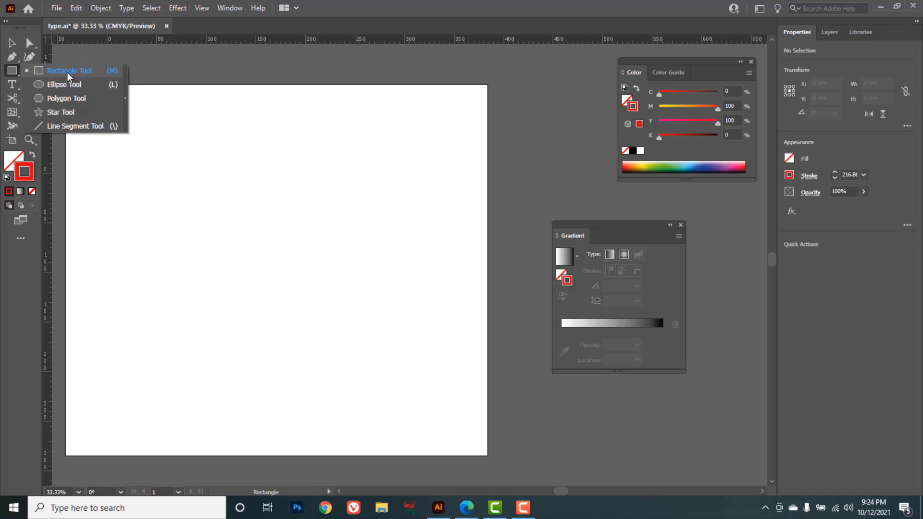
pyautogui.moveTo(124, 147); pyautogui.dragTo(304, 327)
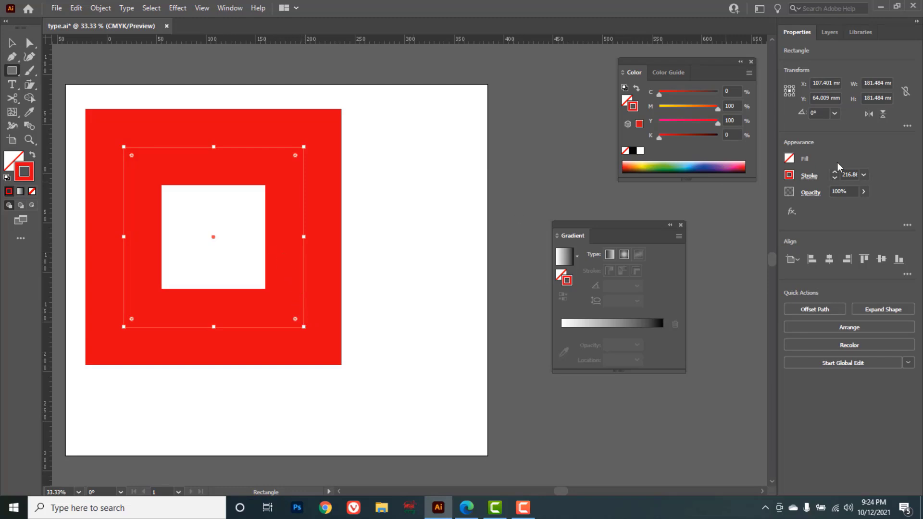
pyautogui.click(864, 175)
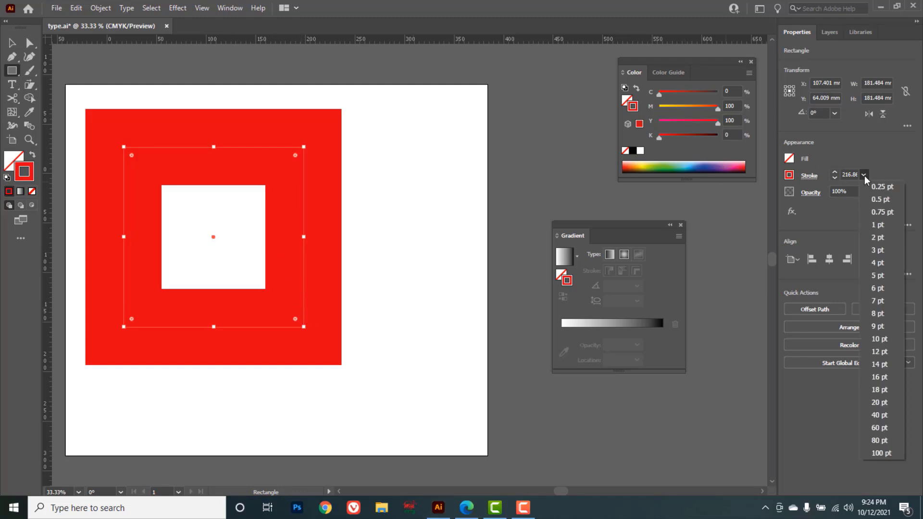
pyautogui.click(880, 224)
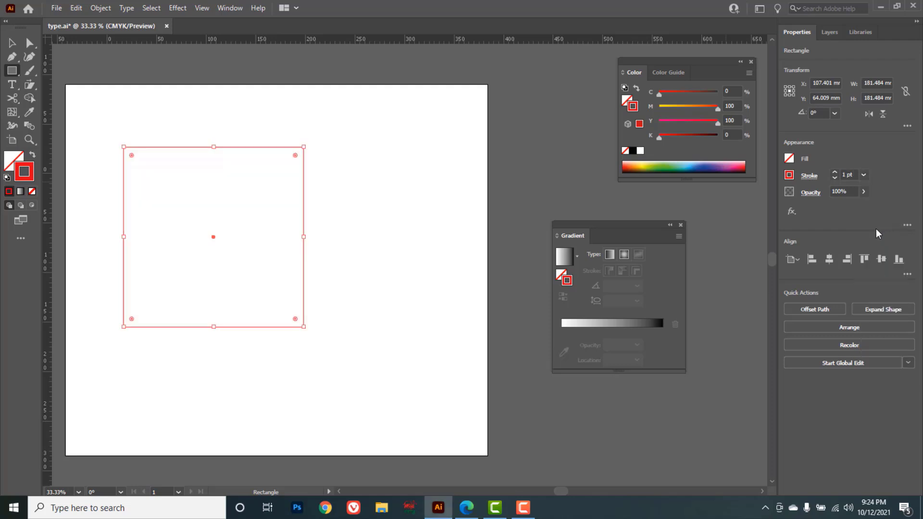
pyautogui.click(624, 151)
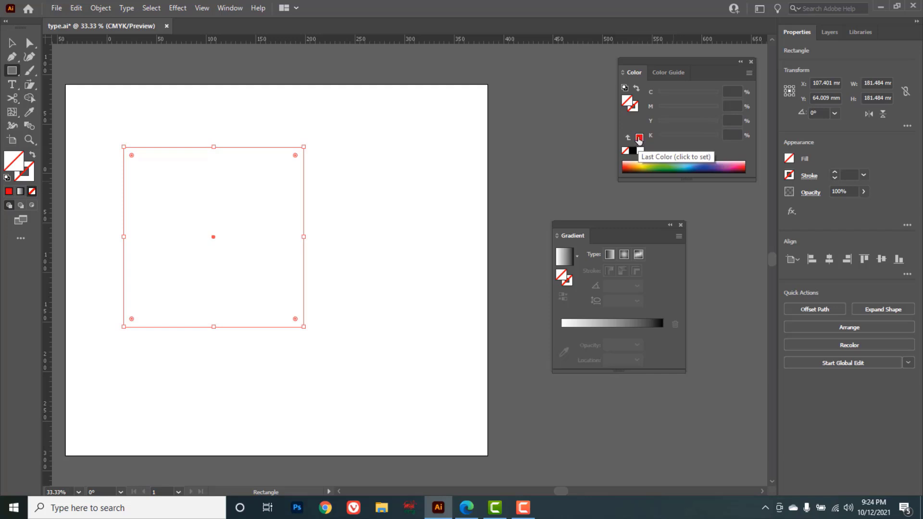
pyautogui.click(639, 139)
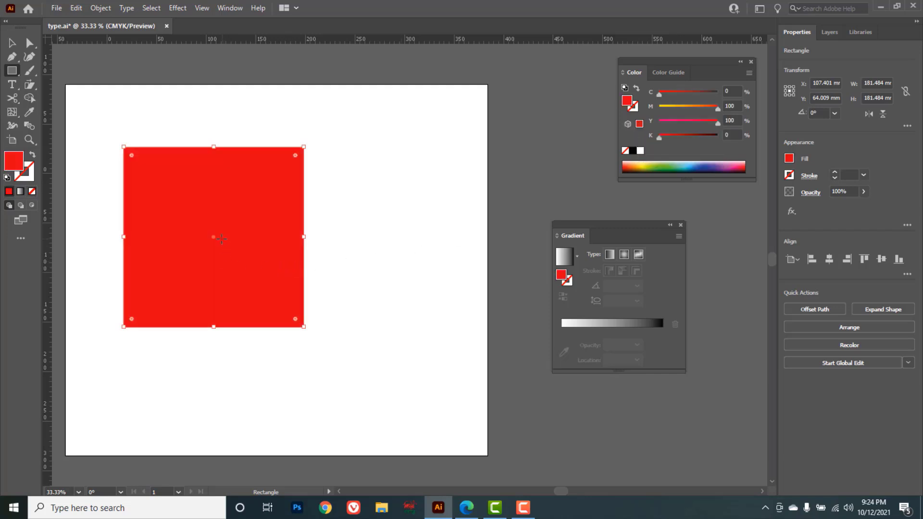
# Place a copy of the square to its lower right in blue (C 100, M 100, Y 0, K 0), and move both squares fully onto the artboard.
pyautogui.click(12, 44)
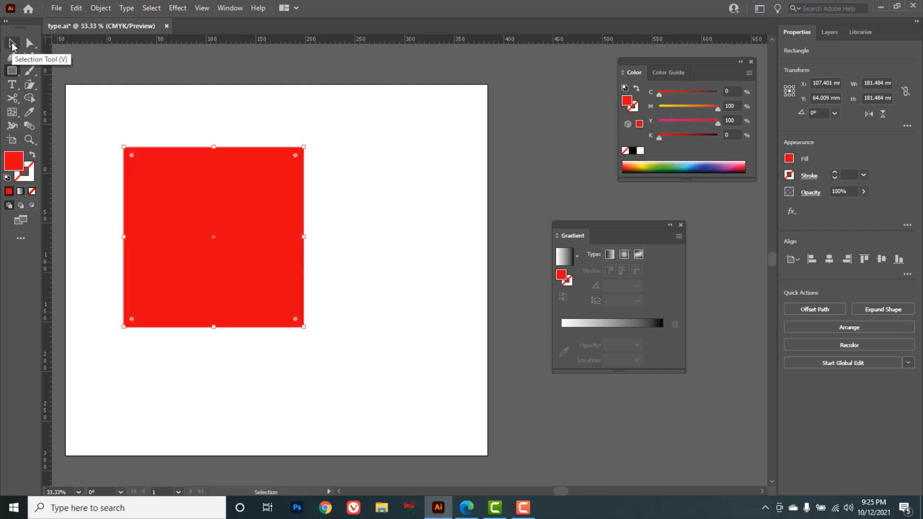
pyautogui.press('alt')
pyautogui.moveTo(252, 234); pyautogui.dragTo(461, 341)
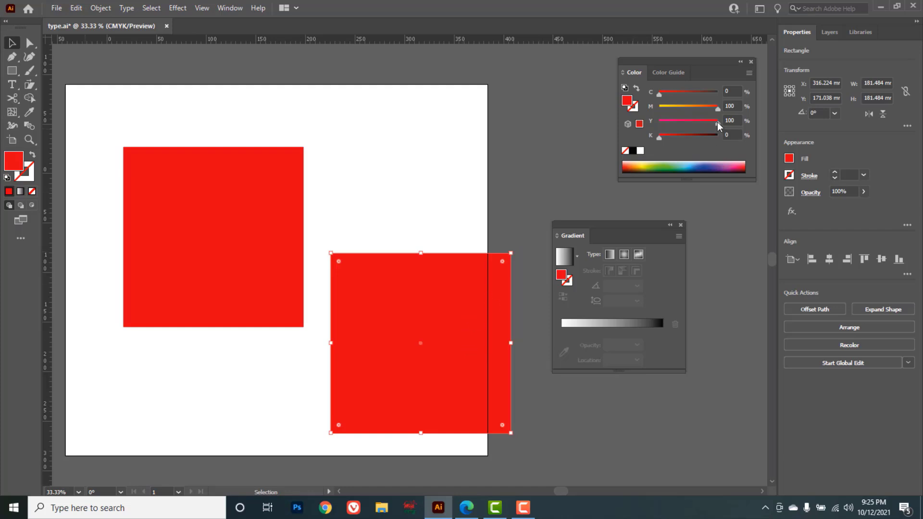
pyautogui.moveTo(714, 110)
pyautogui.mouseDown()
pyautogui.moveTo(651, 112)
pyautogui.moveTo(732, 93)
pyautogui.moveTo(646, 128)
pyautogui.moveTo(729, 106)
pyautogui.mouseUp()
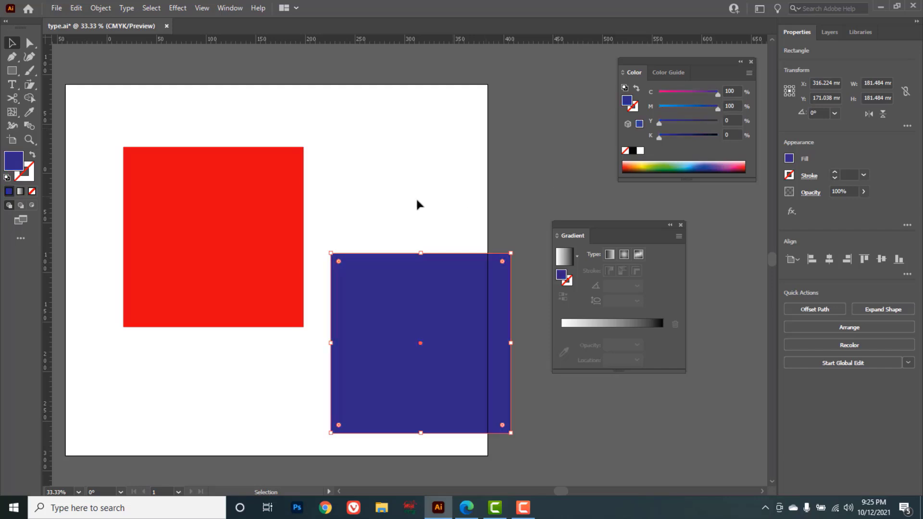
pyautogui.moveTo(424, 129); pyautogui.dragTo(258, 332)
pyautogui.moveTo(393, 356); pyautogui.dragTo(365, 344)
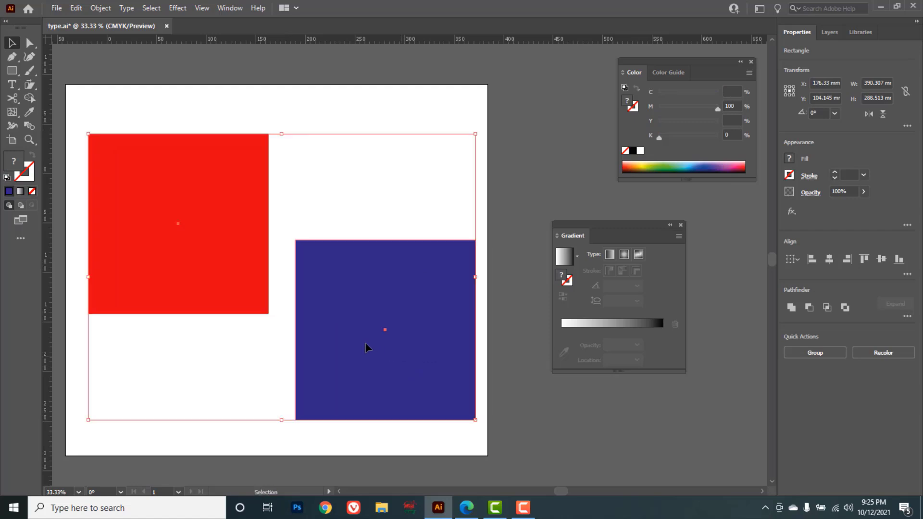
# Blend the red and blue squares between their lower-left corners, using Specified Distance spacing of 1.411 mm.
pyautogui.click(29, 126)
pyautogui.doubleClick(29, 126)
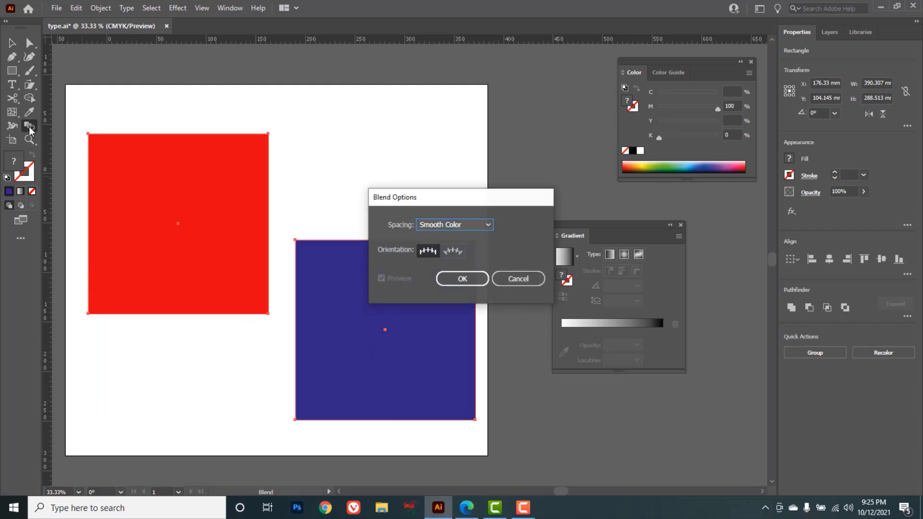
pyautogui.moveTo(440, 198); pyautogui.dragTo(391, 116)
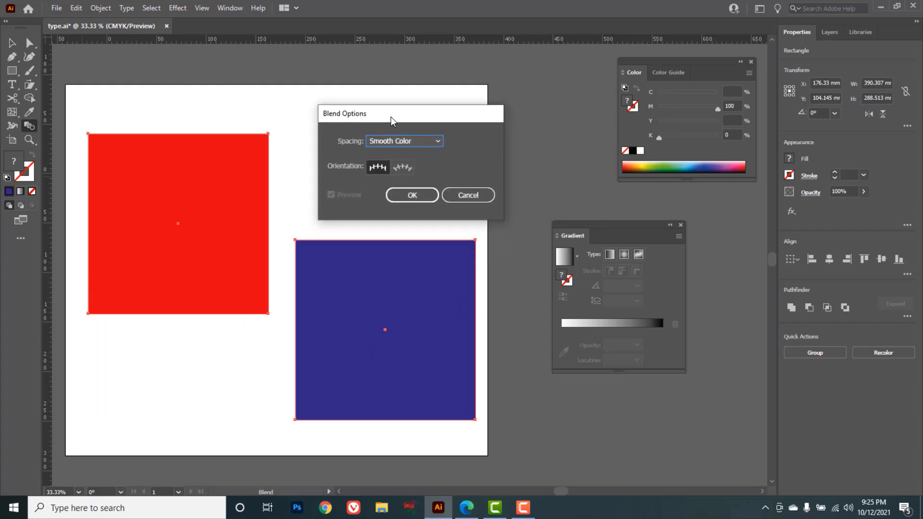
pyautogui.click(438, 140)
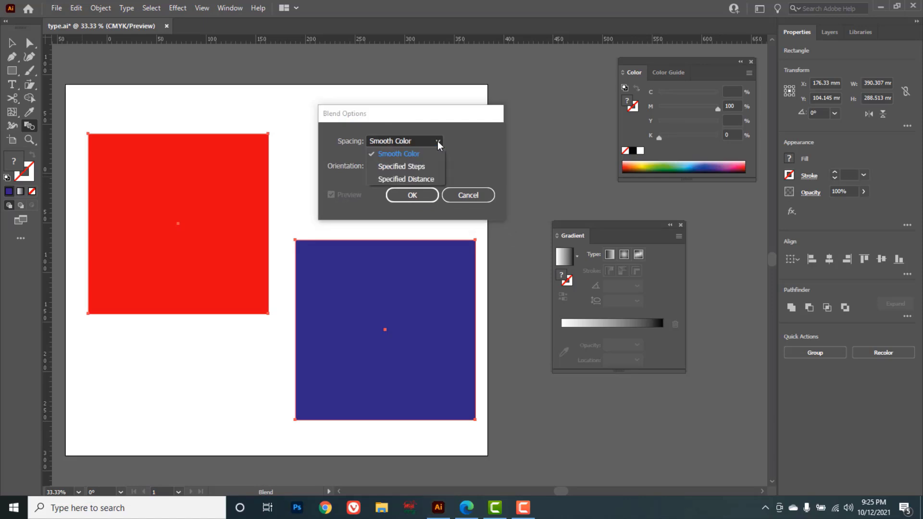
pyautogui.click(417, 180)
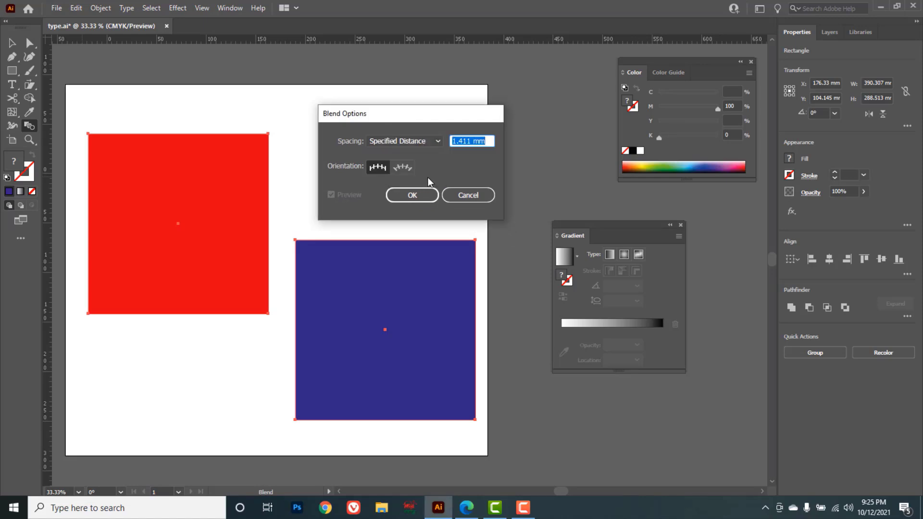
pyautogui.click(409, 195)
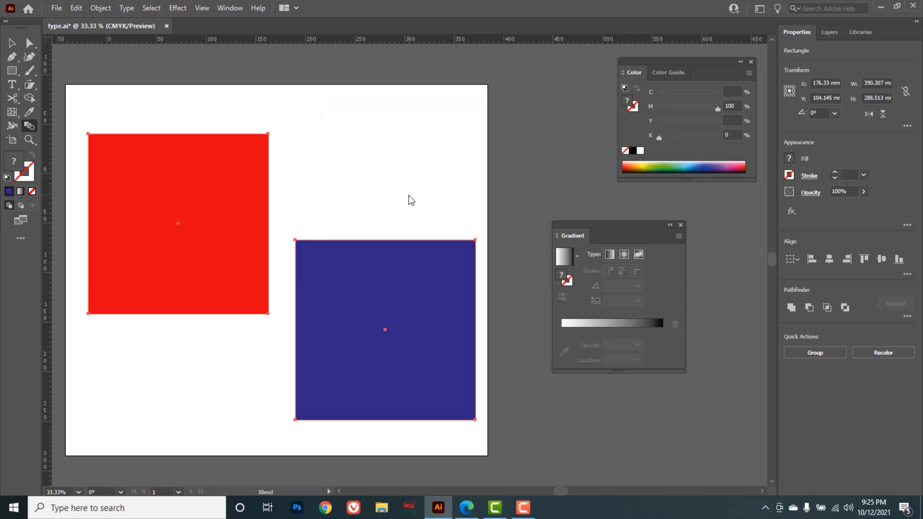
pyautogui.click(88, 315)
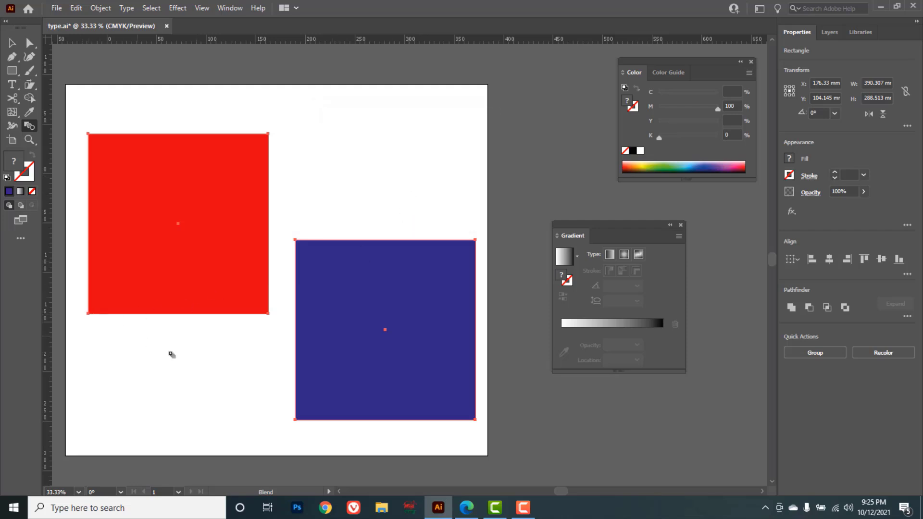
pyautogui.click(295, 421)
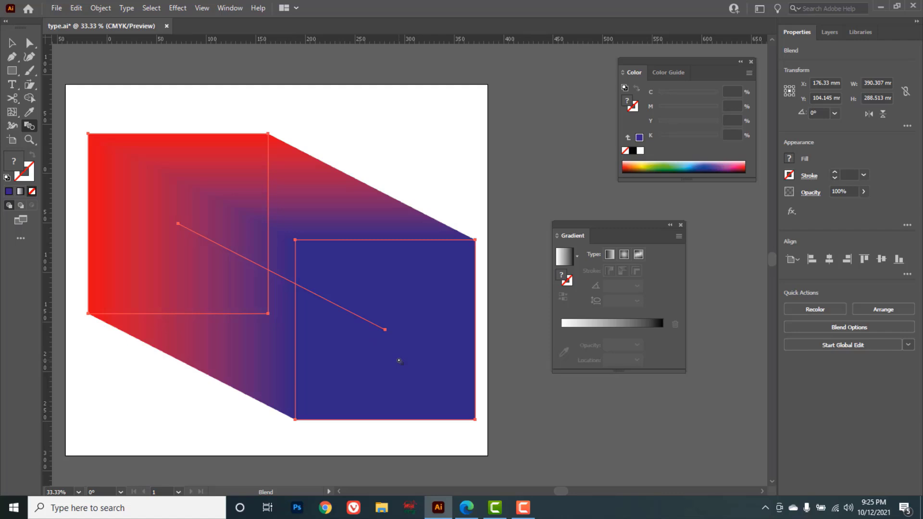
# Delete the blended squares and add a text object reading "M" in the artboard's upper-left part.
pyautogui.click(12, 42)
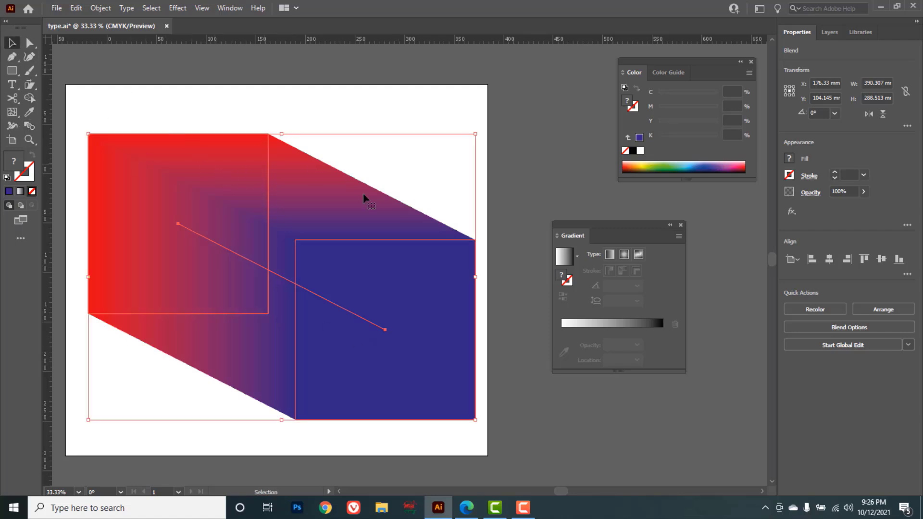
pyautogui.press('Delete')
pyautogui.moveTo(11, 84); pyautogui.dragTo(62, 83)
pyautogui.click(156, 219)
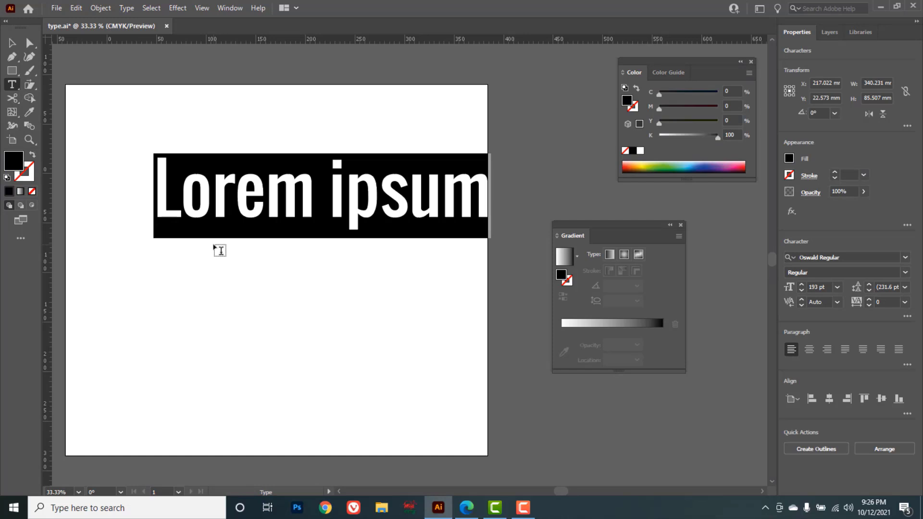
pyautogui.write('M')
pyautogui.press('Escape')
# Enlarge and widen the letter M to about 191 mm by 200 mm, and move it near the artboard's upper-left corner.
pyautogui.click(190, 238)
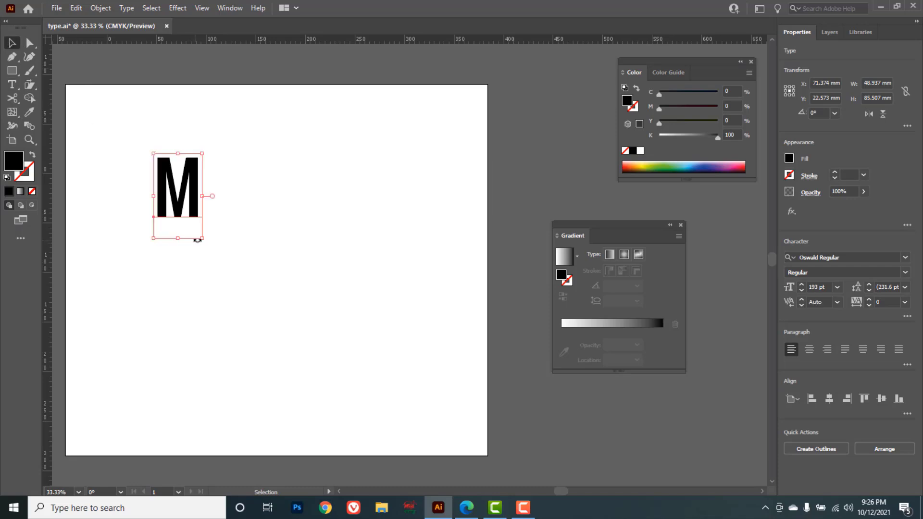
pyautogui.moveTo(203, 237); pyautogui.dragTo(270, 351)
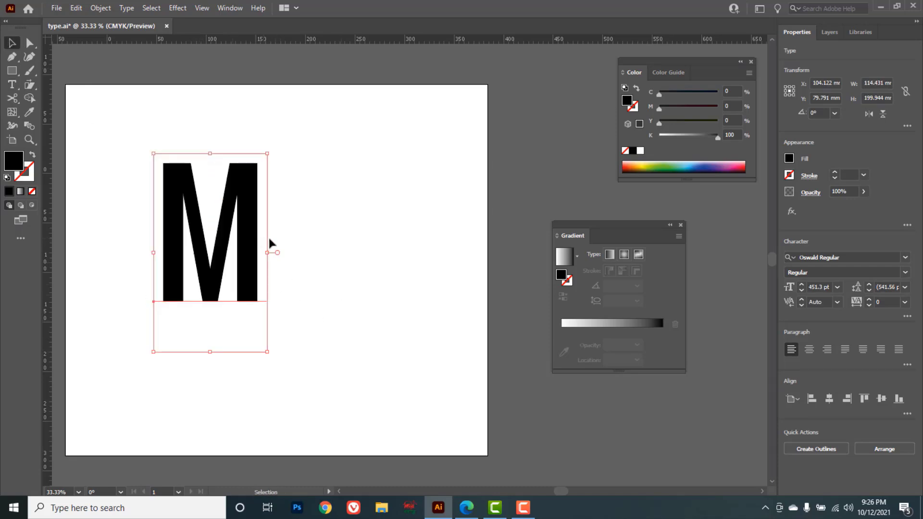
pyautogui.moveTo(267, 253); pyautogui.dragTo(343, 254)
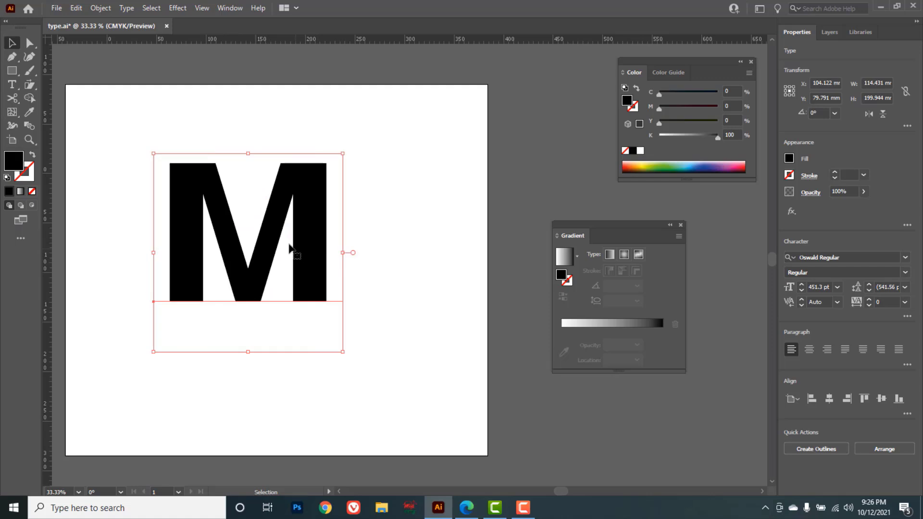
pyautogui.moveTo(261, 234); pyautogui.dragTo(194, 190)
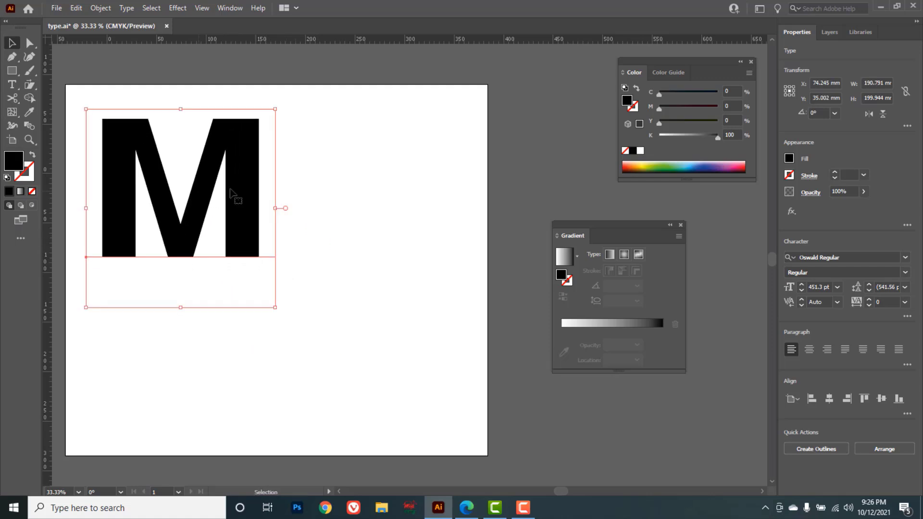
# Set the letter M's fill to red with C 0, M 100, Y 100, K 0.
pyautogui.moveTo(717, 135); pyautogui.dragTo(642, 137)
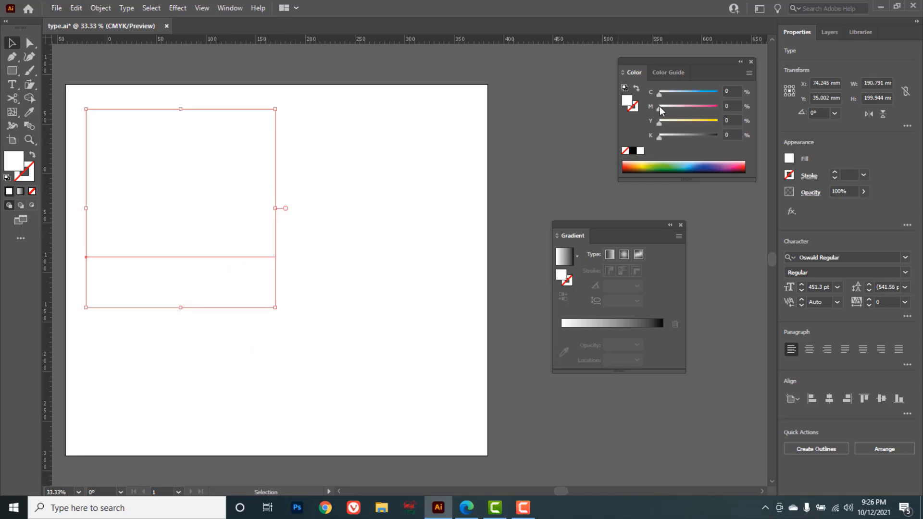
pyautogui.moveTo(660, 108); pyautogui.dragTo(720, 108)
pyautogui.click(728, 120)
pyautogui.write('100')
pyautogui.press('Return')
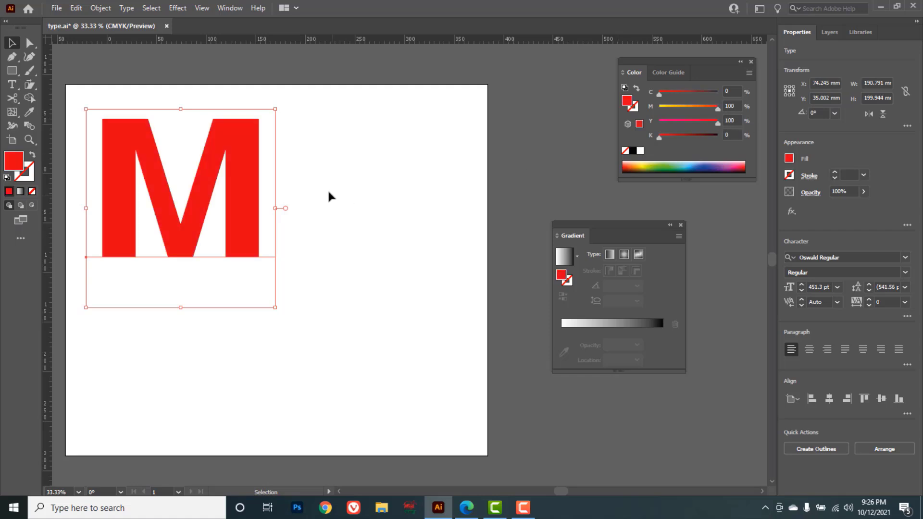
# Convert the letter M to outlines and place a copy of it to the lower right of the original.
pyautogui.rightClick(245, 183)
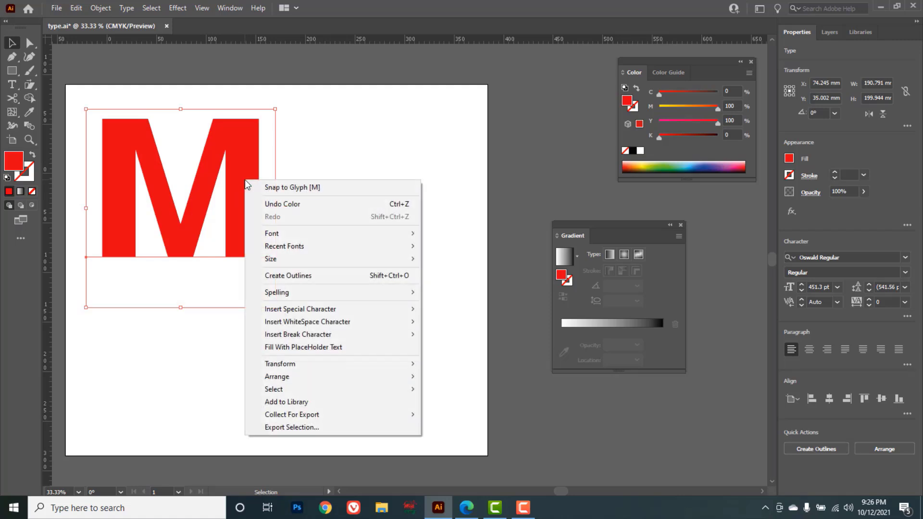
pyautogui.click(283, 275)
pyautogui.moveTo(235, 173); pyautogui.dragTo(328, 325)
# Recolour the copied M green with C 100, M 0, Y 100, K 0.
pyautogui.click(712, 109)
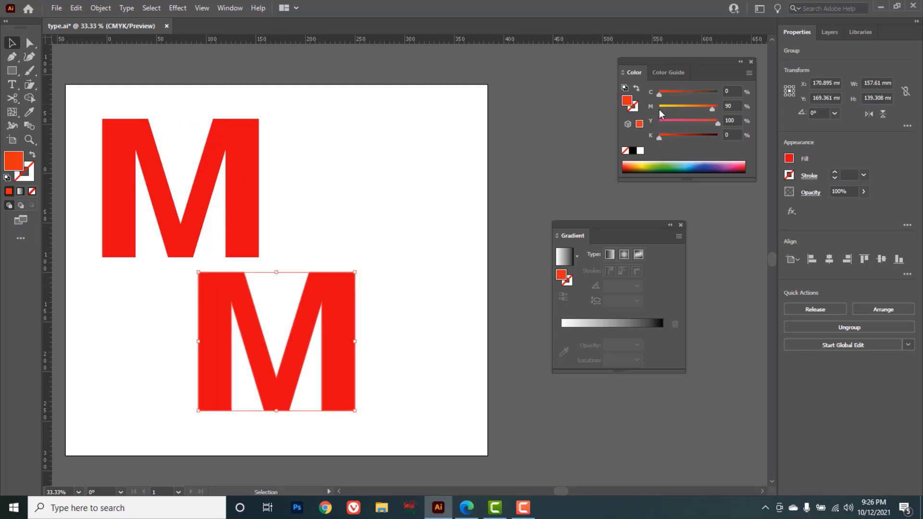
pyautogui.moveTo(666, 108); pyautogui.dragTo(659, 106)
pyautogui.click(717, 93)
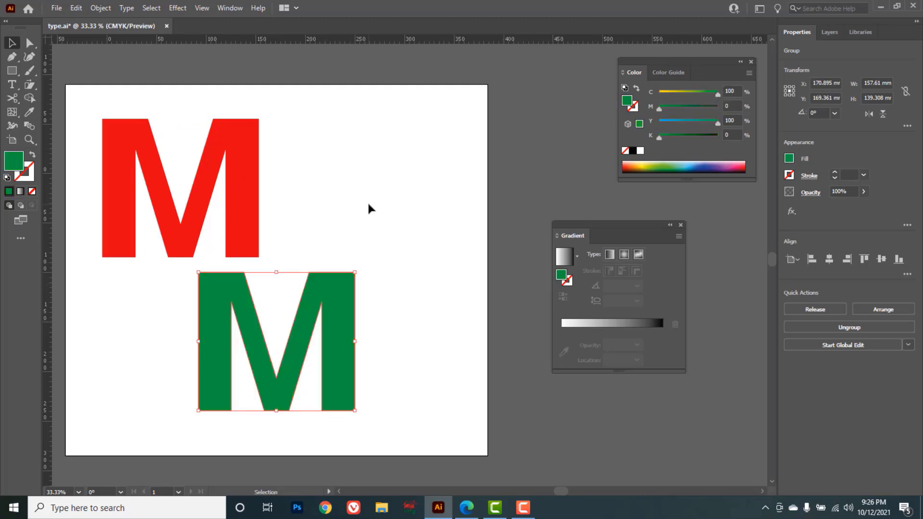
# Blend the red and green M outlines between their lower-left corners, keeping Specified Distance spacing at 1.411 mm.
pyautogui.moveTo(379, 127); pyautogui.dragTo(160, 321)
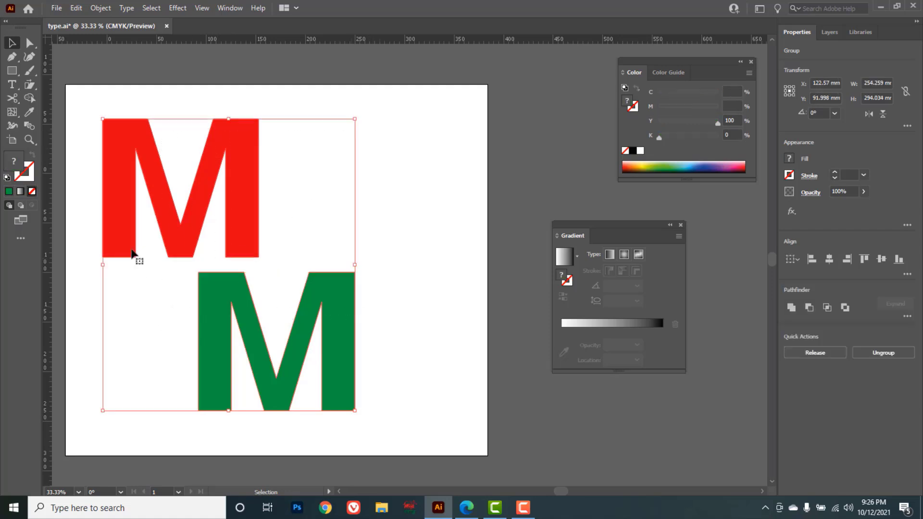
pyautogui.doubleClick(31, 125)
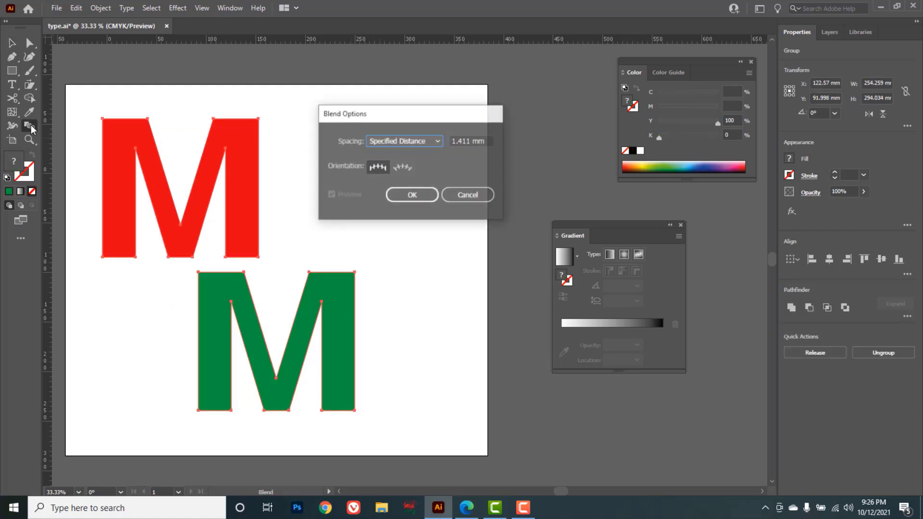
pyautogui.click(438, 143)
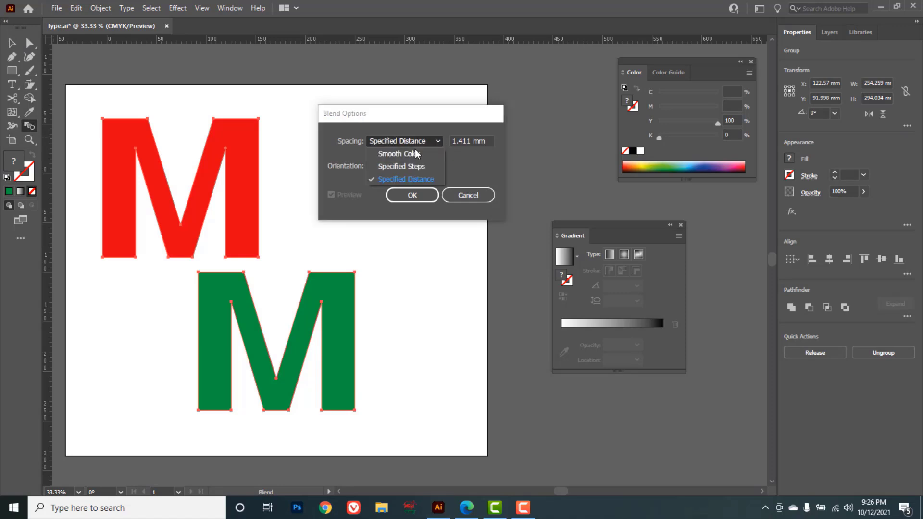
pyautogui.click(413, 195)
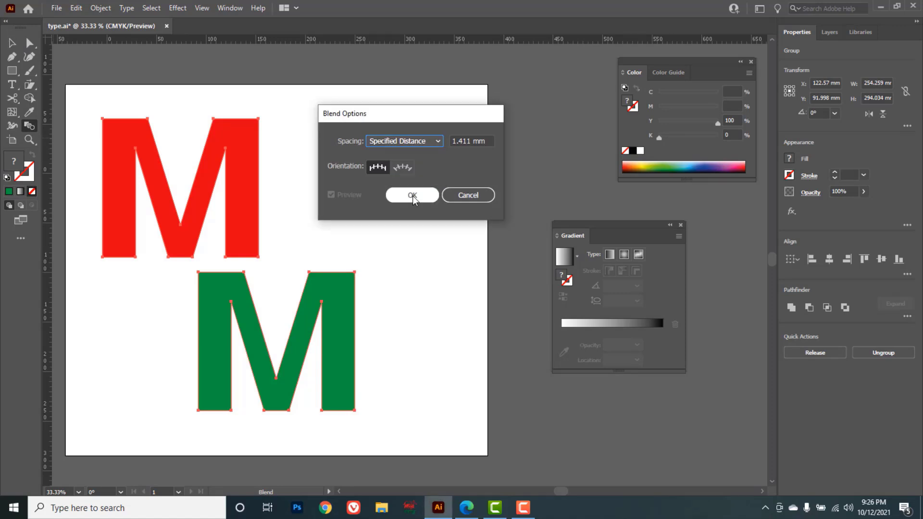
pyautogui.click(408, 196)
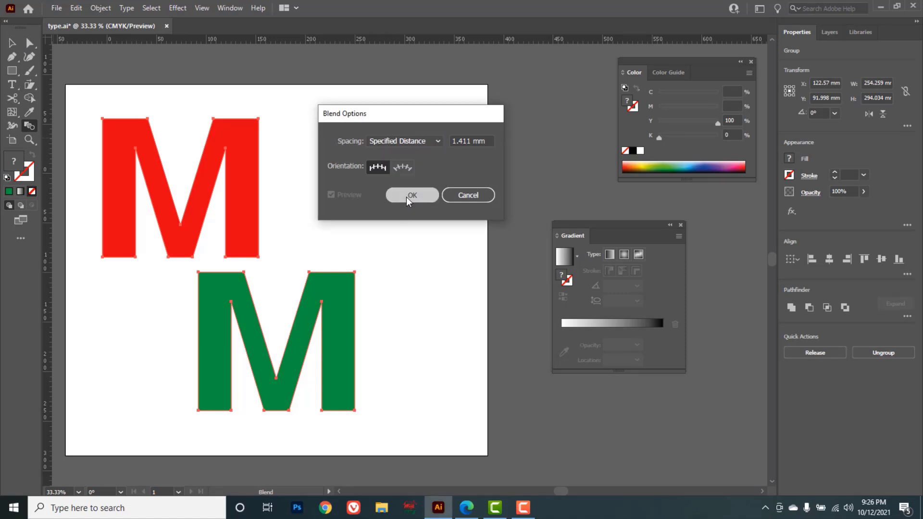
pyautogui.click(104, 258)
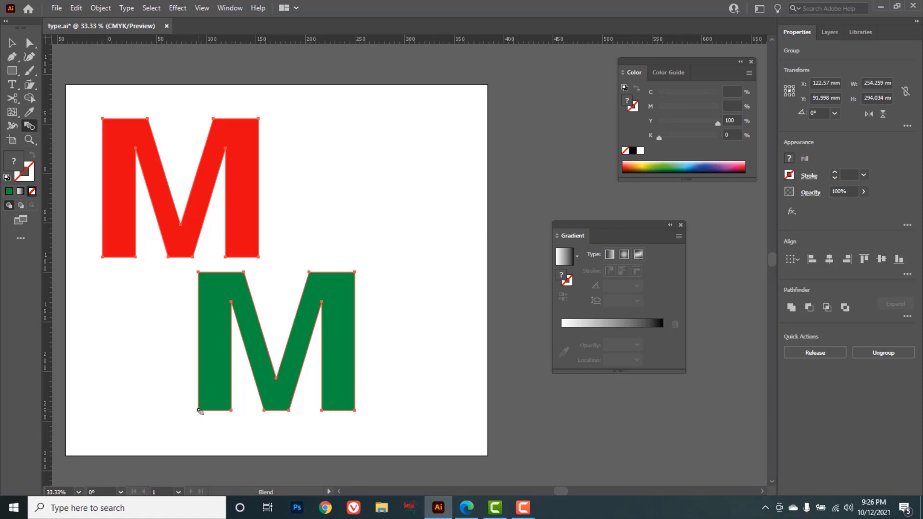
pyautogui.click(199, 412)
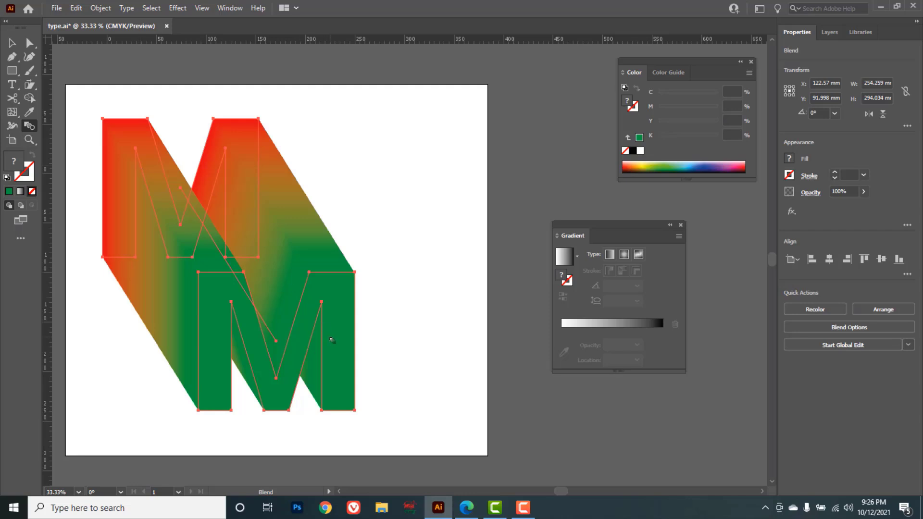
# Undo the blend between the two M outlines and copy the red M to the clipboard.
pyautogui.click(12, 43)
pyautogui.click(408, 173)
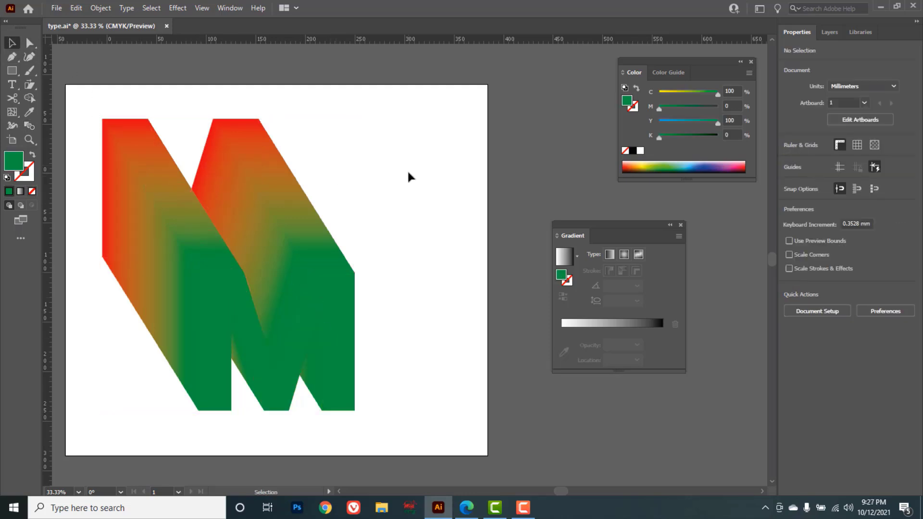
pyautogui.hotkey('ctrl', 'z')
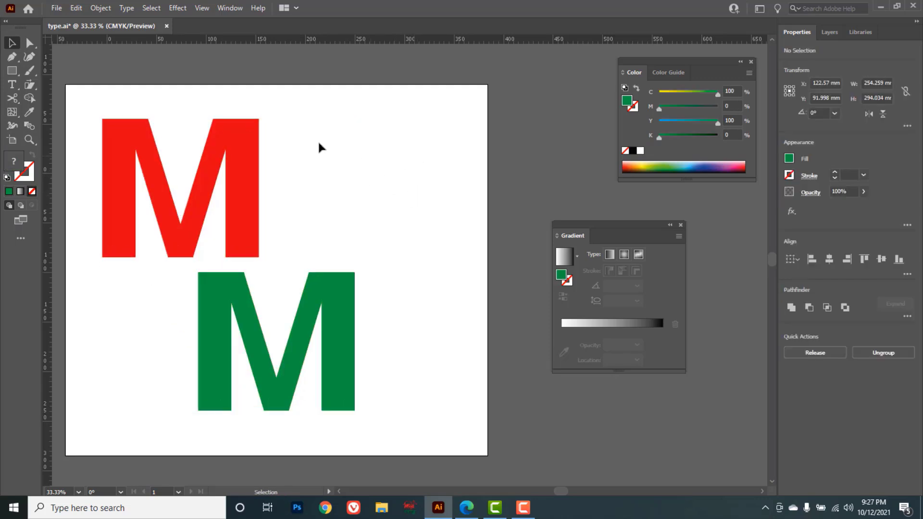
pyautogui.moveTo(312, 125); pyautogui.dragTo(173, 190)
pyautogui.hotkey('ctrl', 'c')
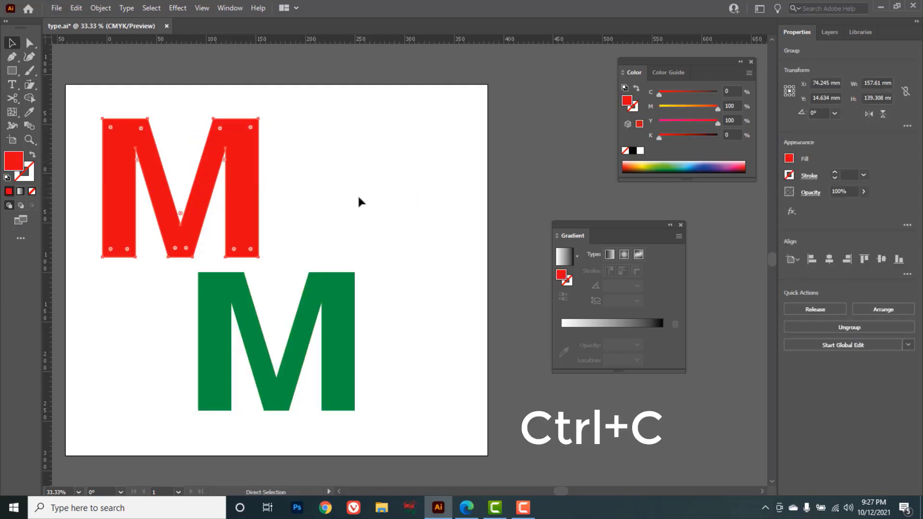
# Blend the red and green M outlines again between their lower-left corners, keeping Specified Distance spacing at 1.411 mm.
pyautogui.press('v')
pyautogui.moveTo(429, 152); pyautogui.dragTo(183, 317)
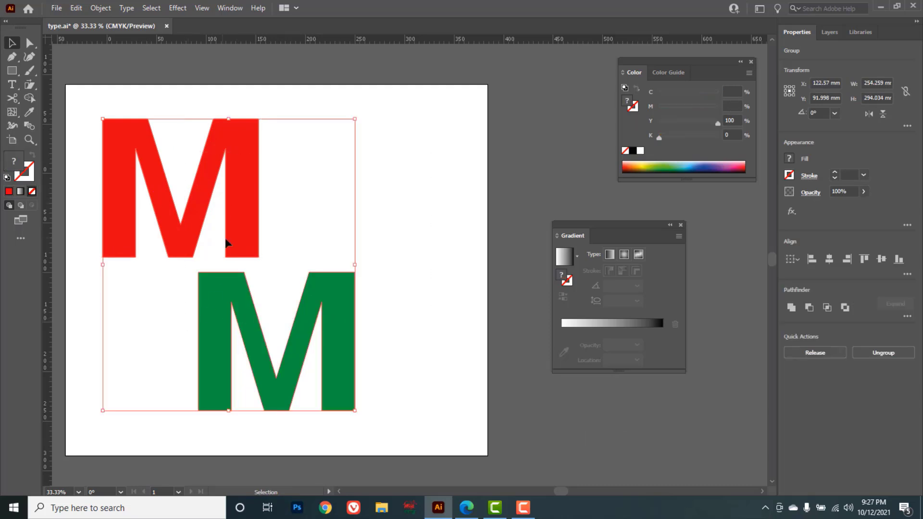
pyautogui.doubleClick(30, 125)
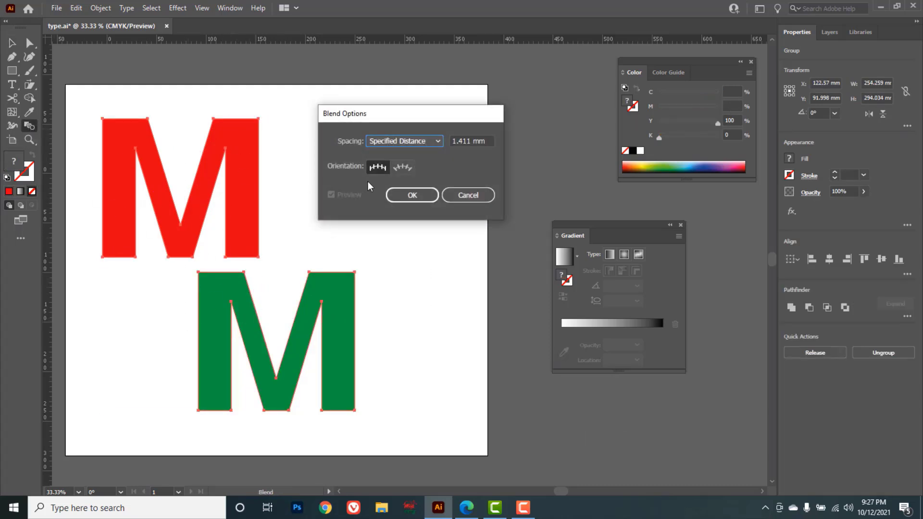
pyautogui.click(409, 195)
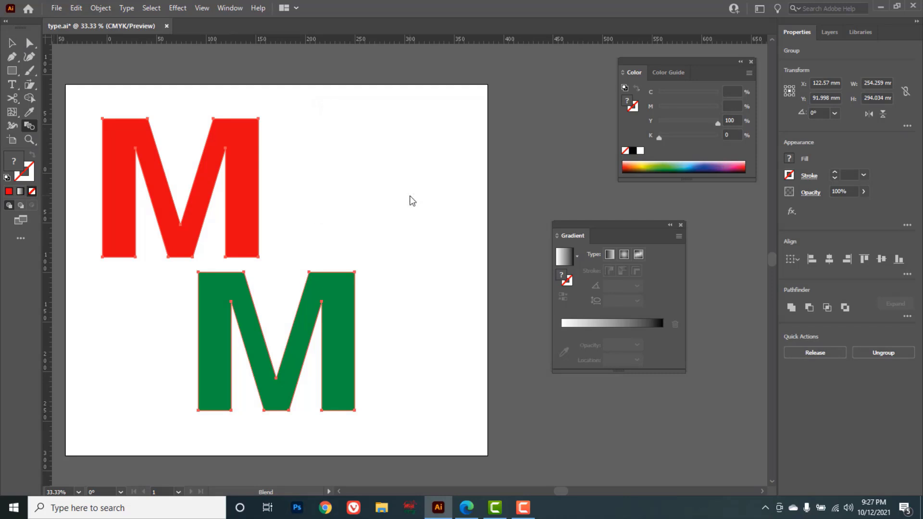
pyautogui.click(102, 258)
pyautogui.click(198, 412)
pyautogui.click(11, 42)
pyautogui.click(400, 183)
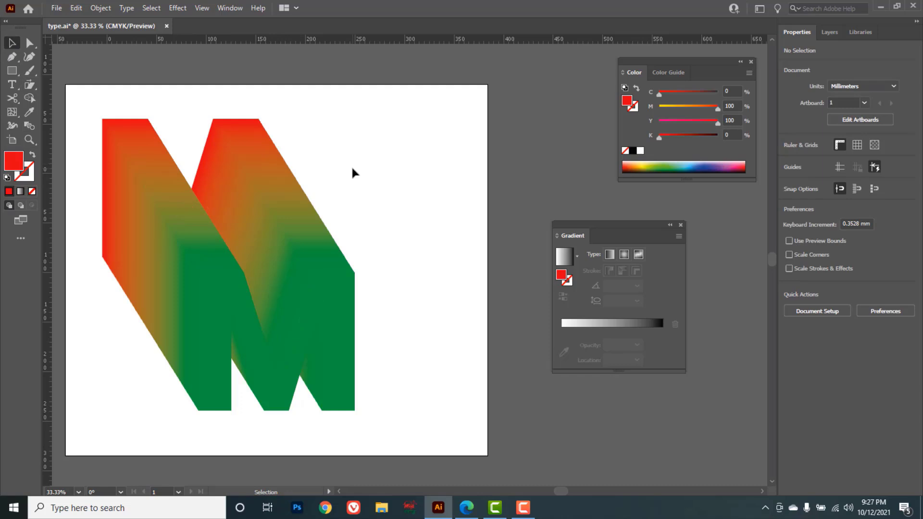
# Paste the copied red M in place and bring it to the front of the blend.
pyautogui.hotkey('ctrl', 'b')
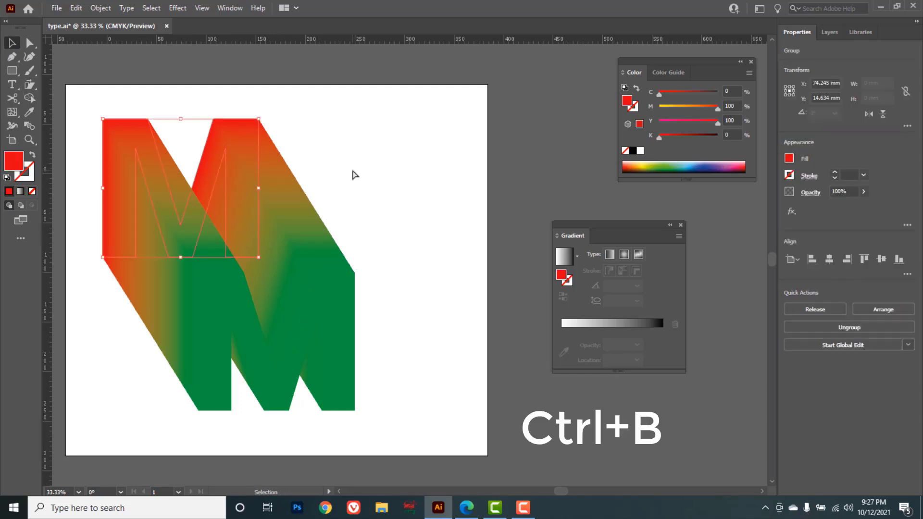
pyautogui.rightClick(249, 156)
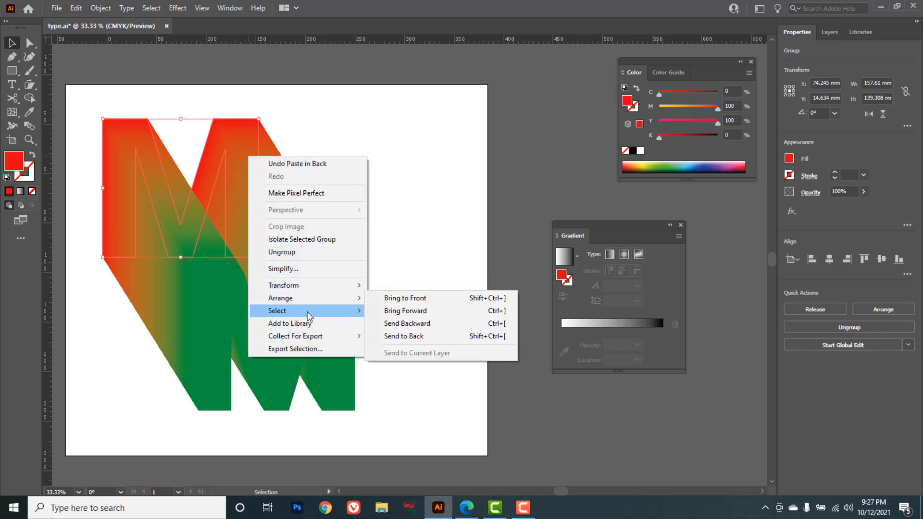
pyautogui.moveTo(305, 298)
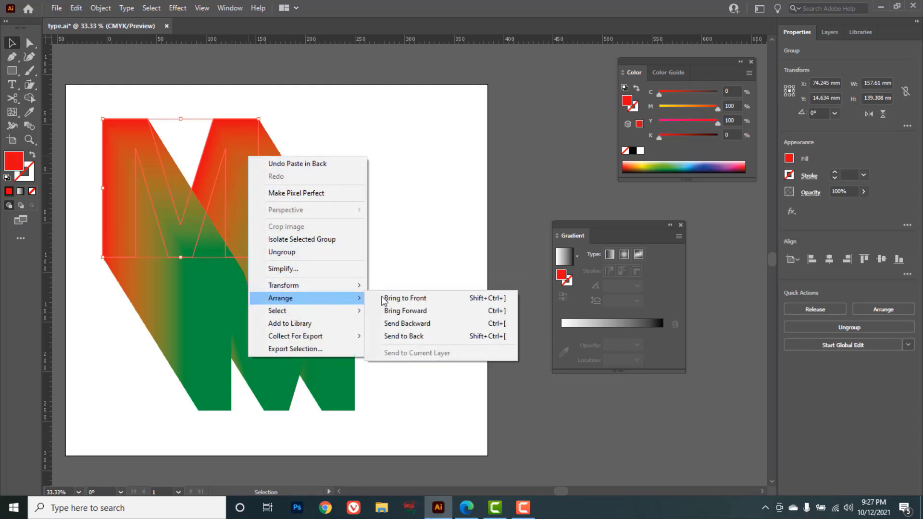
pyautogui.click(406, 298)
pyautogui.click(422, 150)
pyautogui.press('w')
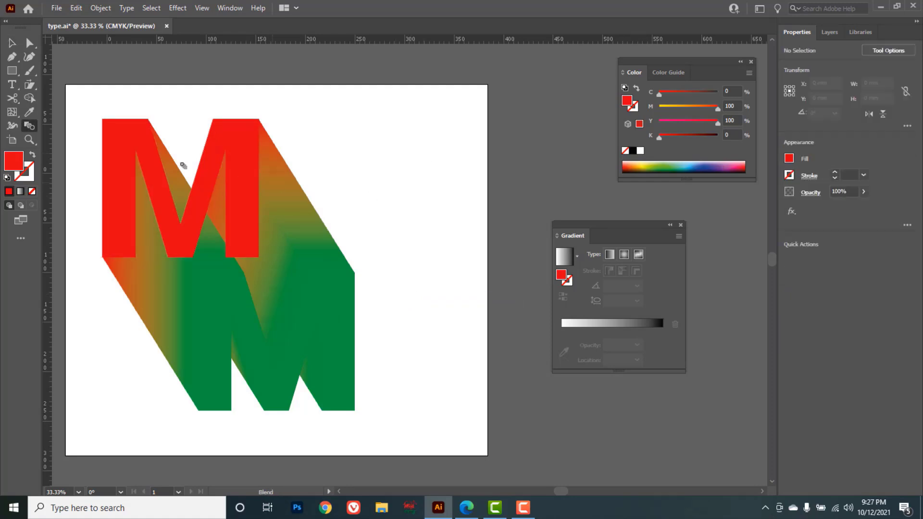
# Resize Artboard 1 with the Artboard tool to about 545 mm wide and 345.5 mm high.
pyautogui.click(12, 141)
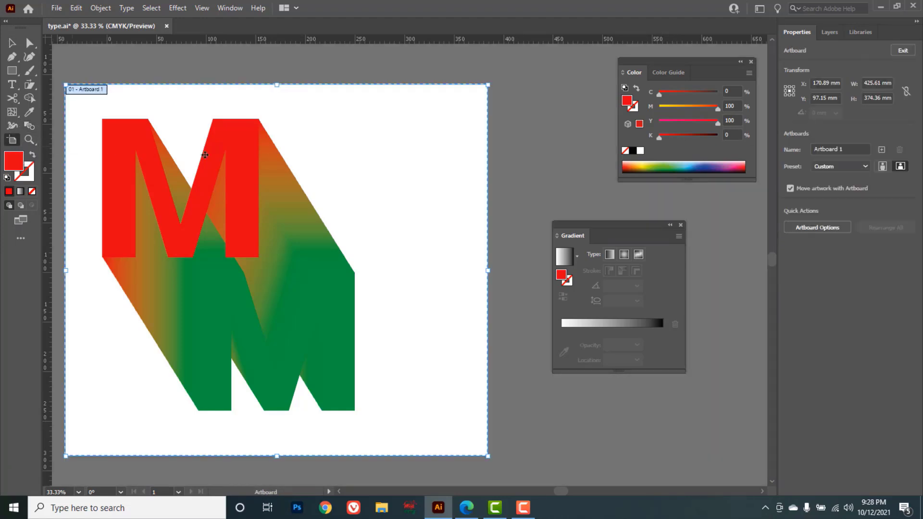
pyautogui.moveTo(488, 271); pyautogui.dragTo(424, 130)
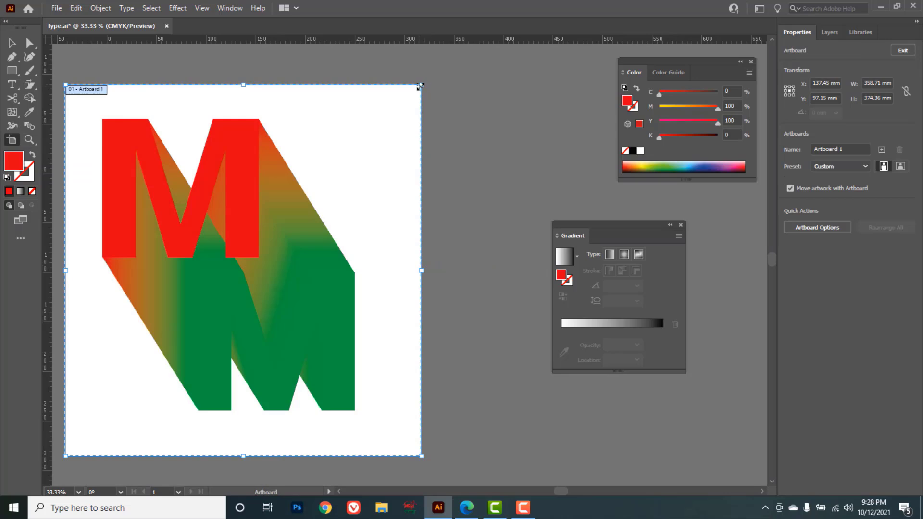
pyautogui.moveTo(427, 84); pyautogui.dragTo(620, 94)
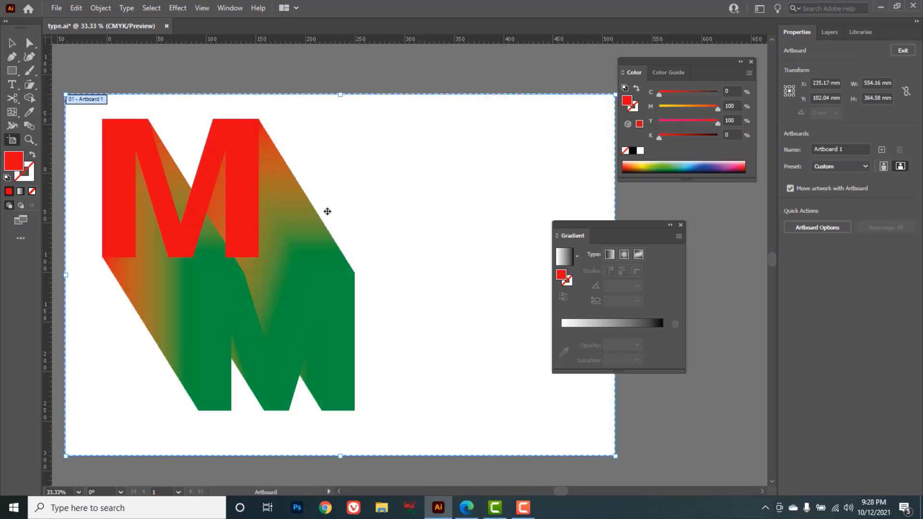
pyautogui.moveTo(65, 457); pyautogui.dragTo(207, 436)
pyautogui.moveTo(207, 265); pyautogui.dragTo(74, 265)
pyautogui.moveTo(345, 436)
pyautogui.mouseDown()
pyautogui.moveTo(357, 307)
pyautogui.moveTo(346, 438)
pyautogui.mouseUp()
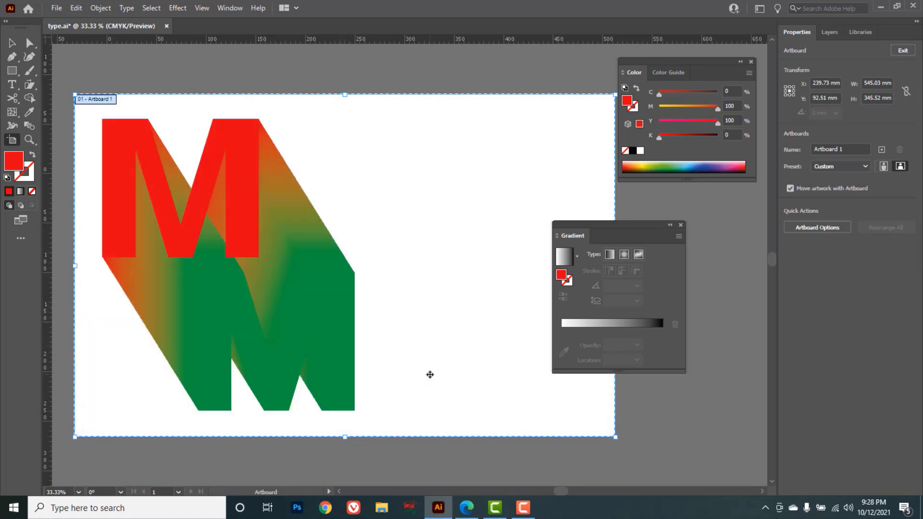
pyautogui.click(204, 65)
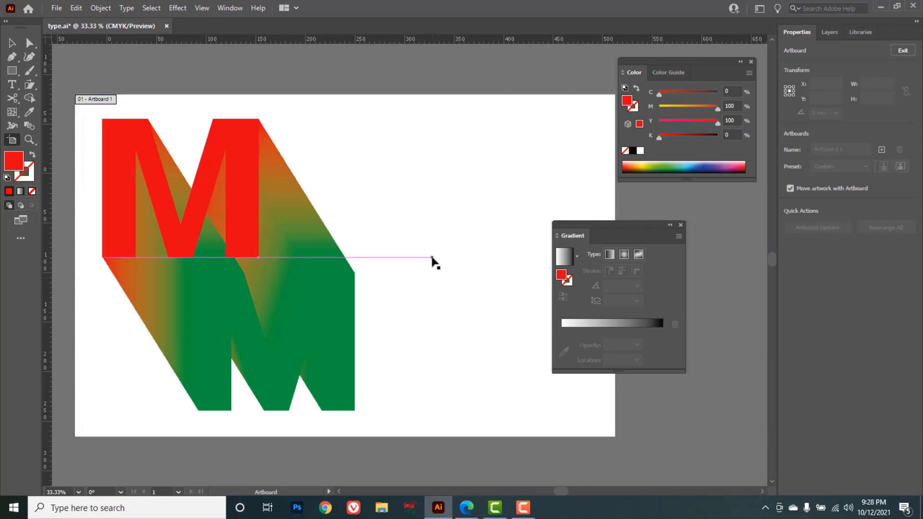
# Zoom in on the blended letters to 66.67% and back out to 25% with the Zoom tool.
pyautogui.click(29, 139)
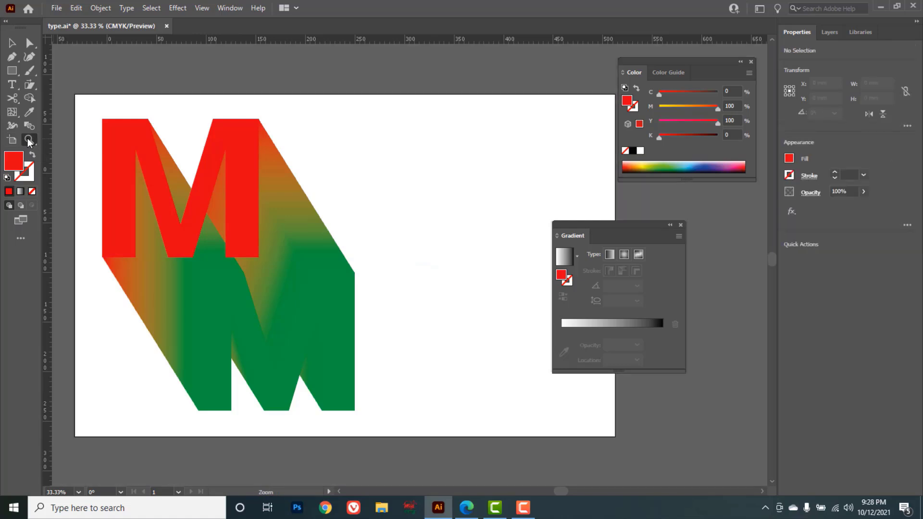
pyautogui.rightClick(29, 139)
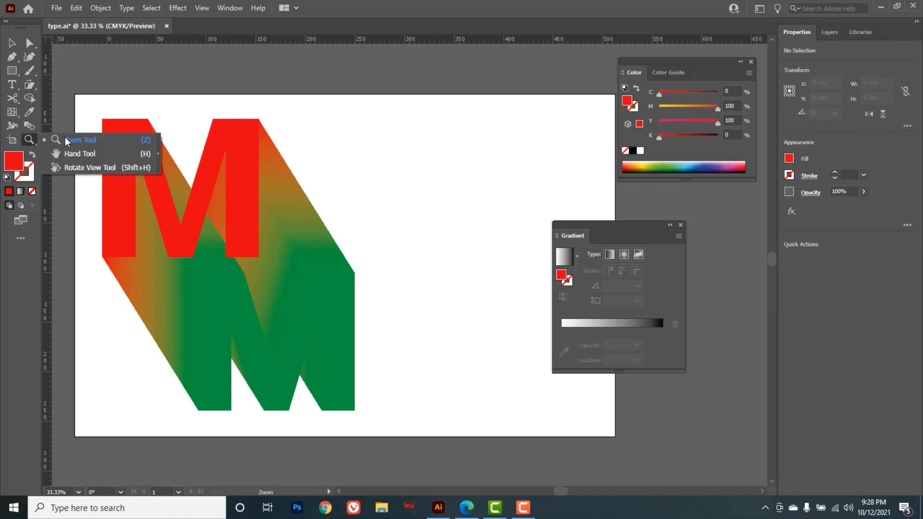
pyautogui.click(111, 140)
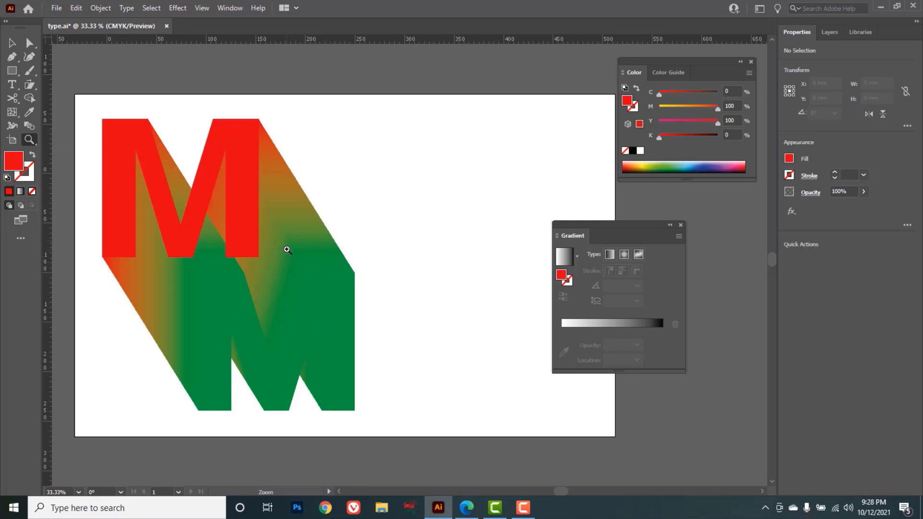
pyautogui.click(319, 250)
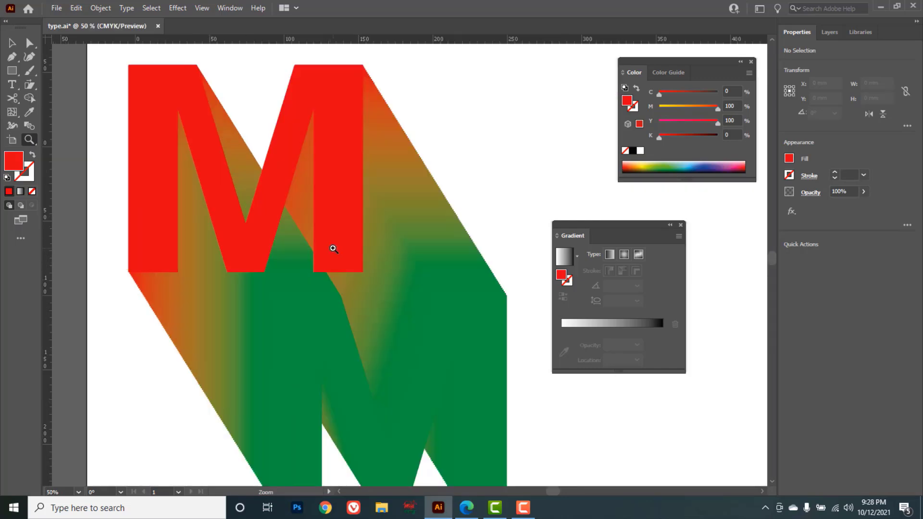
pyautogui.click(403, 226)
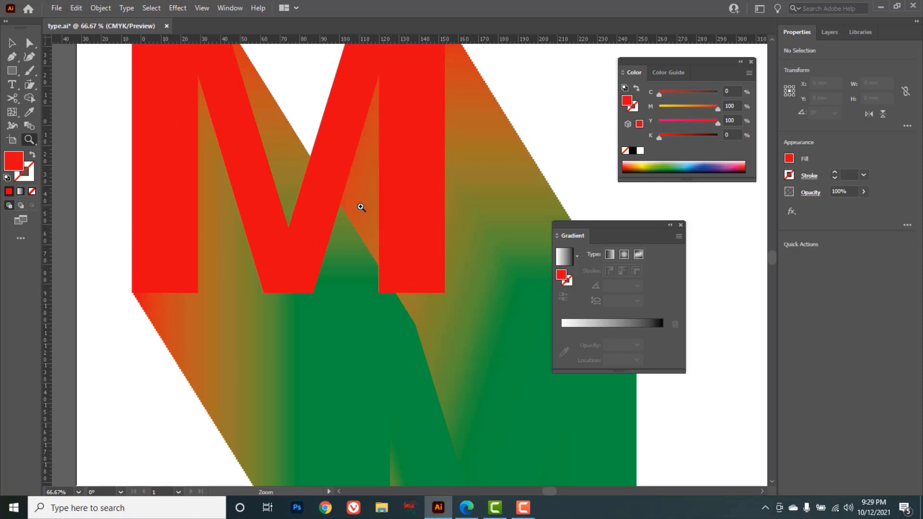
pyautogui.press('alt')
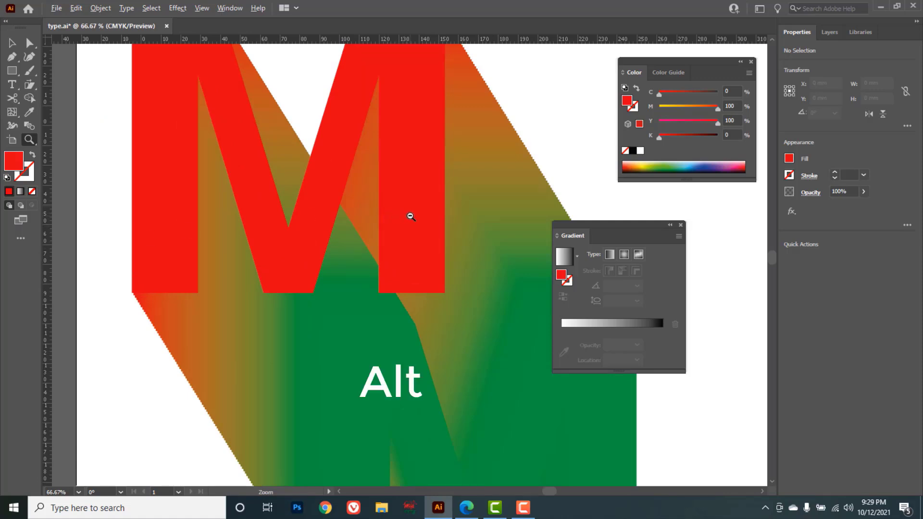
pyautogui.keyDown('alt'); pyautogui.click(411, 216); pyautogui.keyUp('alt')
pyautogui.keyDown('alt'); pyautogui.click(411, 217); pyautogui.keyUp('alt')
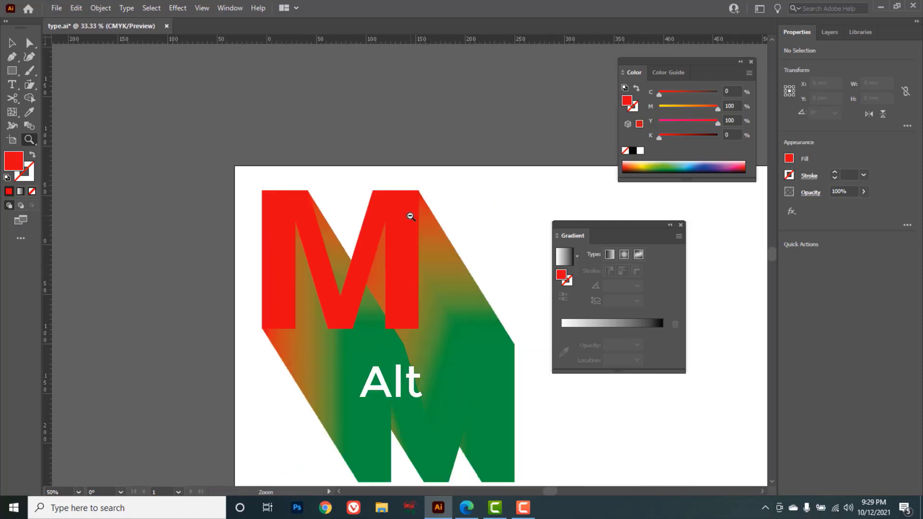
pyautogui.moveTo(495, 318); pyautogui.dragTo(348, 230)
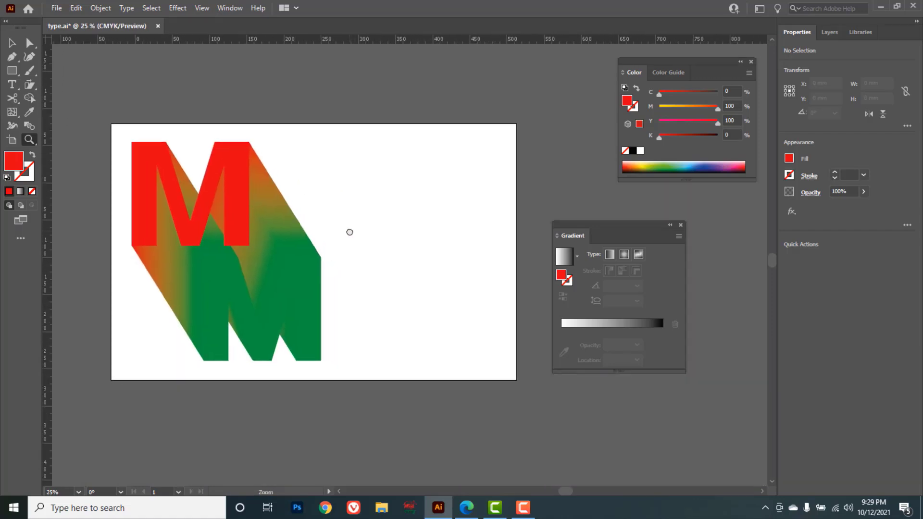
# Pan around the canvas with the Hand tool and bring the whole artboard back into view.
pyautogui.click(30, 139)
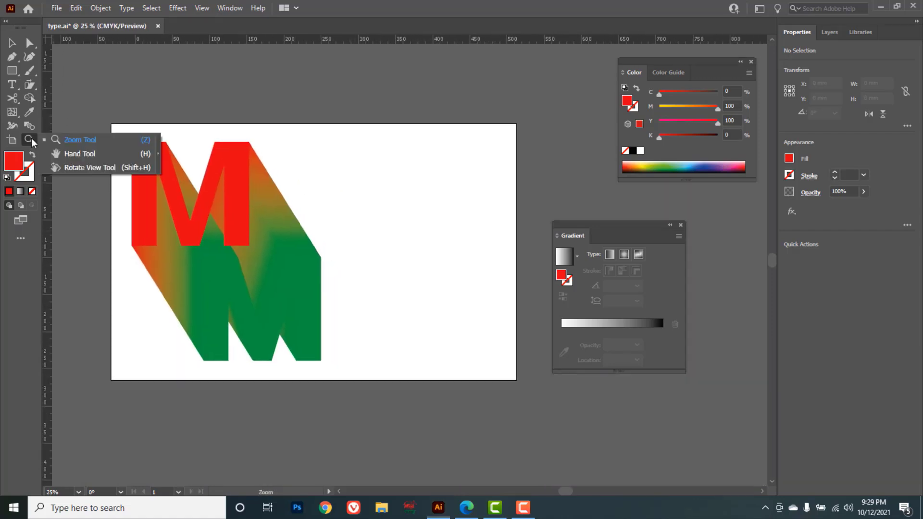
pyautogui.click(77, 154)
pyautogui.moveTo(375, 250); pyautogui.dragTo(527, 214)
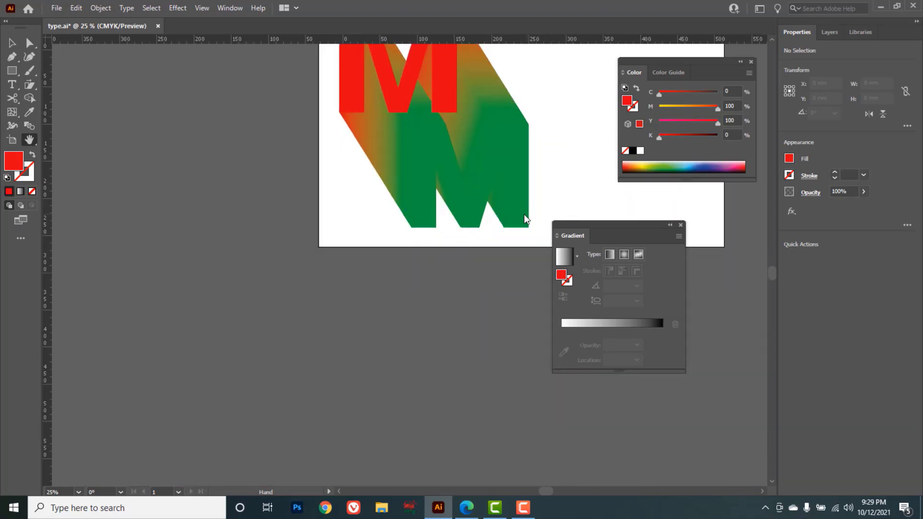
pyautogui.moveTo(267, 285); pyautogui.dragTo(341, 344)
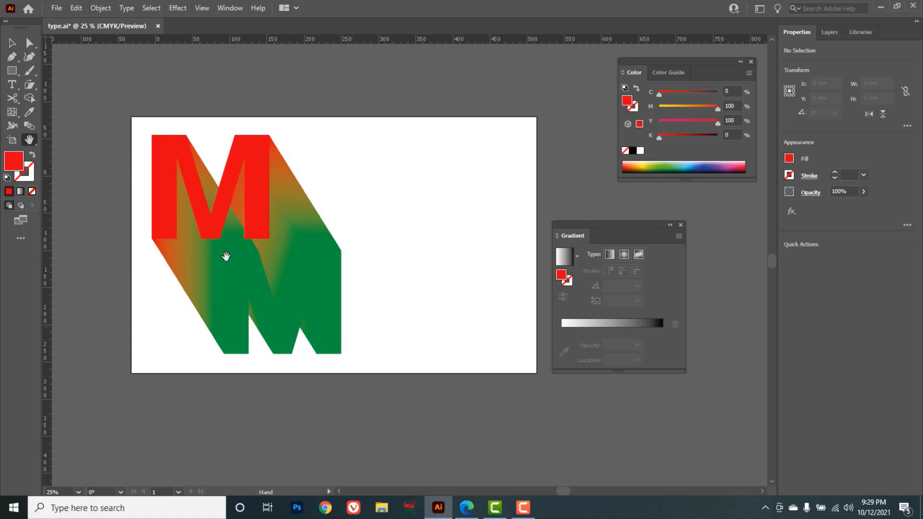
# Rotate the canvas view to about 0.327° with the Rotate View tool.
pyautogui.click(28, 140)
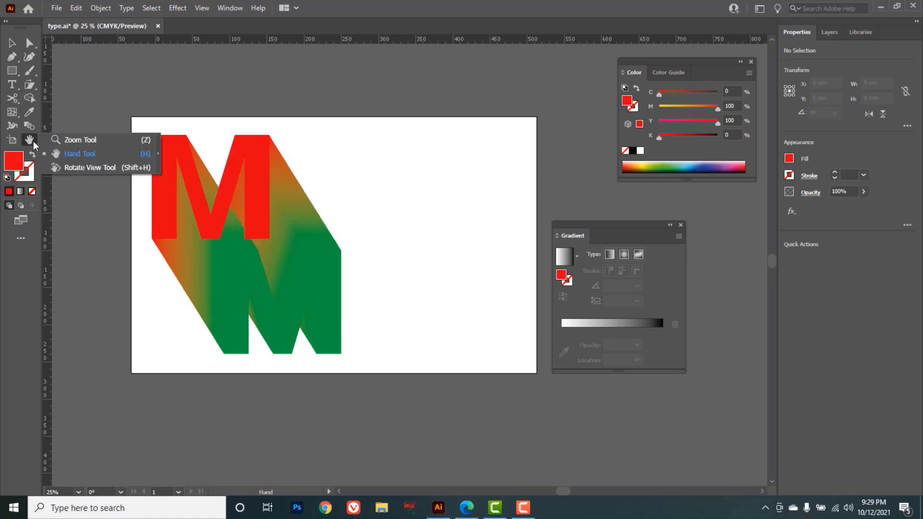
pyautogui.click(78, 168)
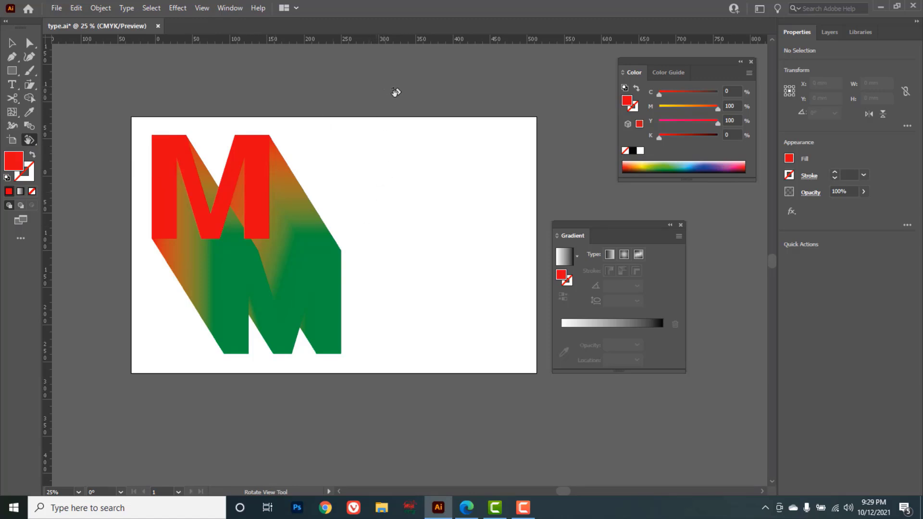
pyautogui.moveTo(461, 129); pyautogui.dragTo(411, 161)
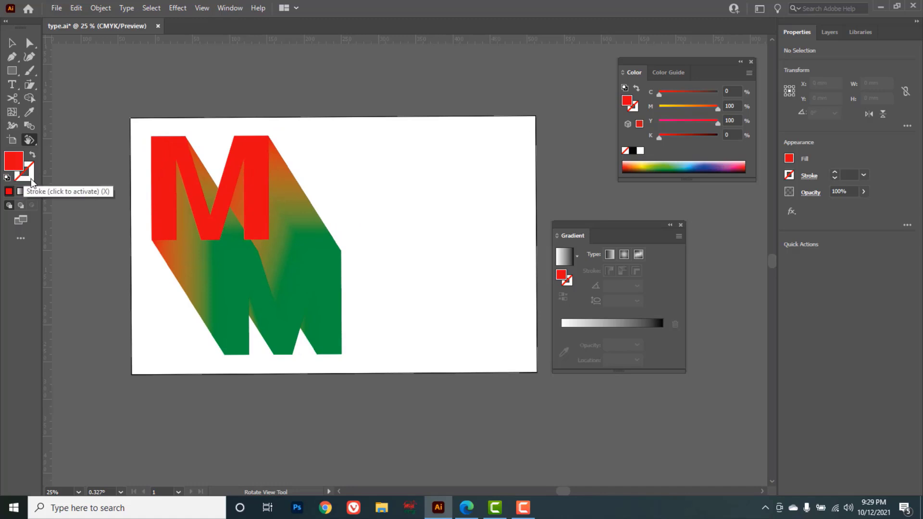
# Delete the red M and the blended letters from the artboard.
pyautogui.click(12, 42)
pyautogui.moveTo(104, 111); pyautogui.dragTo(399, 335)
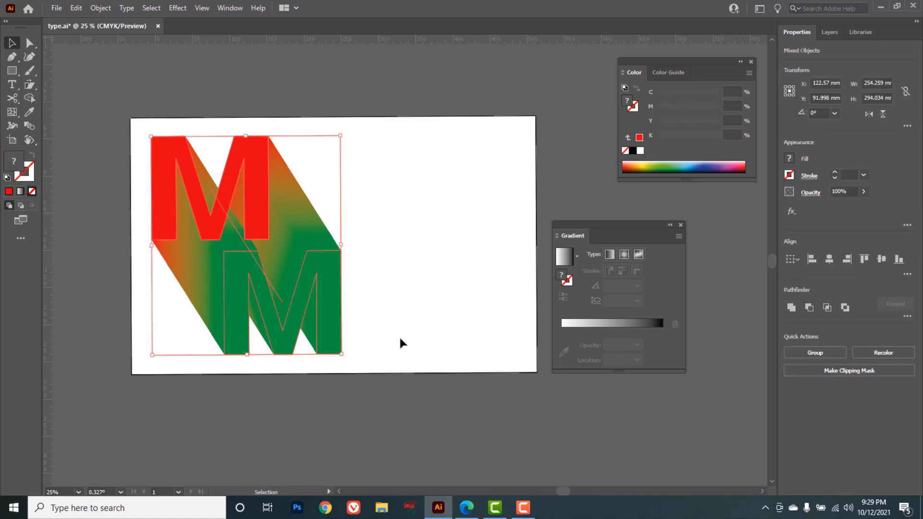
pyautogui.press('Delete')
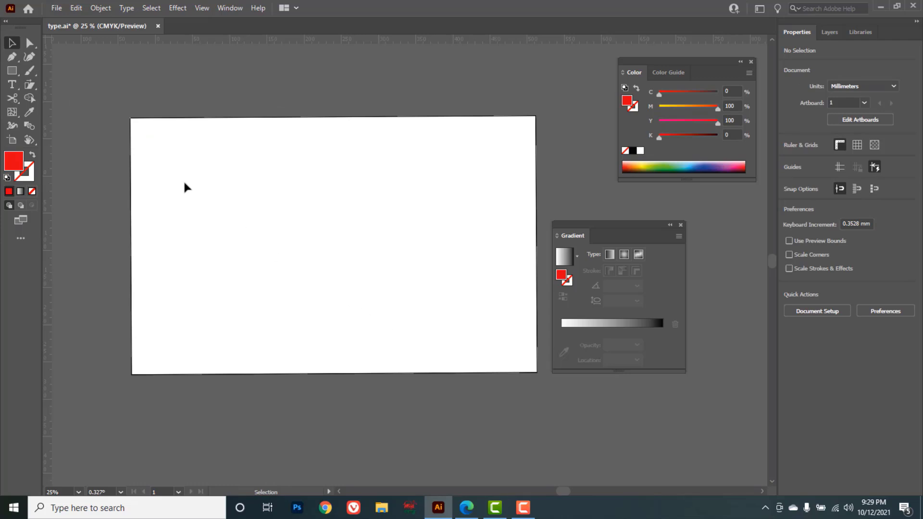
# Draw a red rectangle about 200 mm wide and 166 mm high on the empty artboard.
pyautogui.click(13, 72)
pyautogui.moveTo(15, 74); pyautogui.dragTo(67, 71)
pyautogui.moveTo(211, 188); pyautogui.dragTo(360, 312)
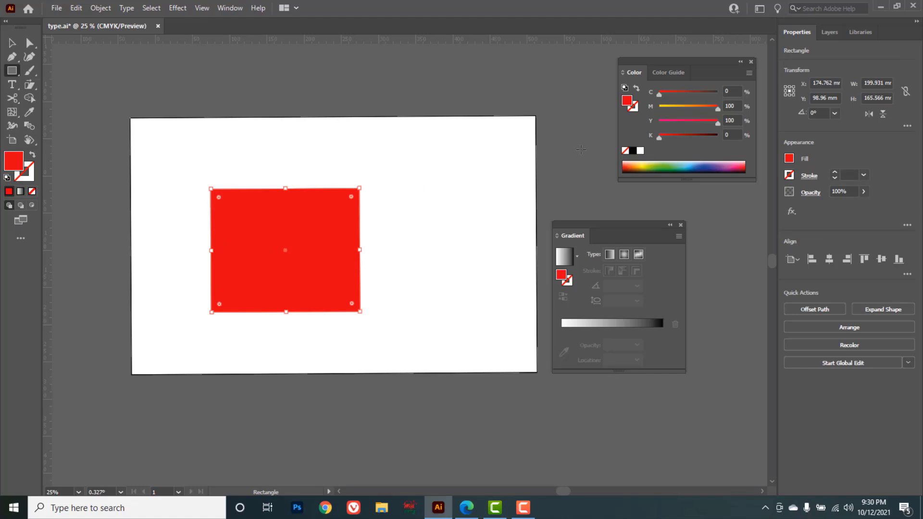
# Recolour the rectangle green with C 100, M 0, Y 100, K 0, and set its fill to None.
pyautogui.moveTo(717, 109)
pyautogui.mouseDown()
pyautogui.moveTo(659, 109)
pyautogui.moveTo(718, 95)
pyautogui.mouseUp()
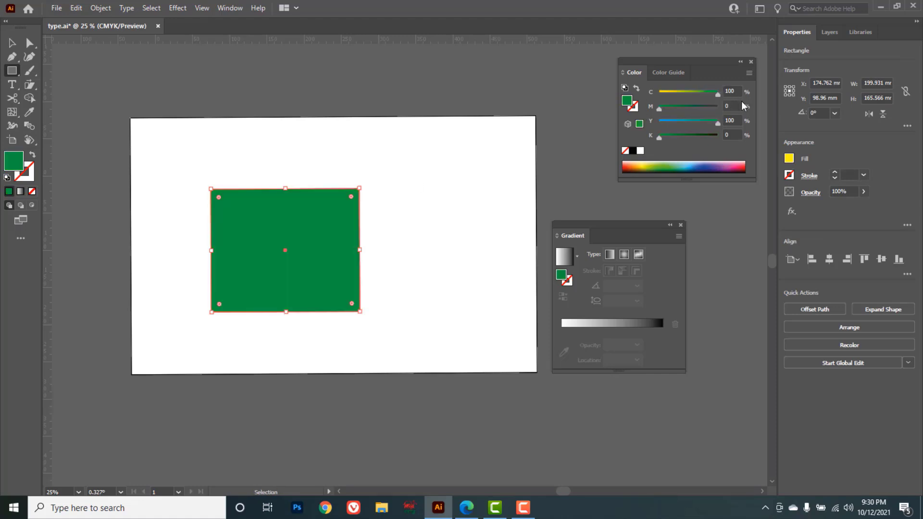
pyautogui.click(625, 151)
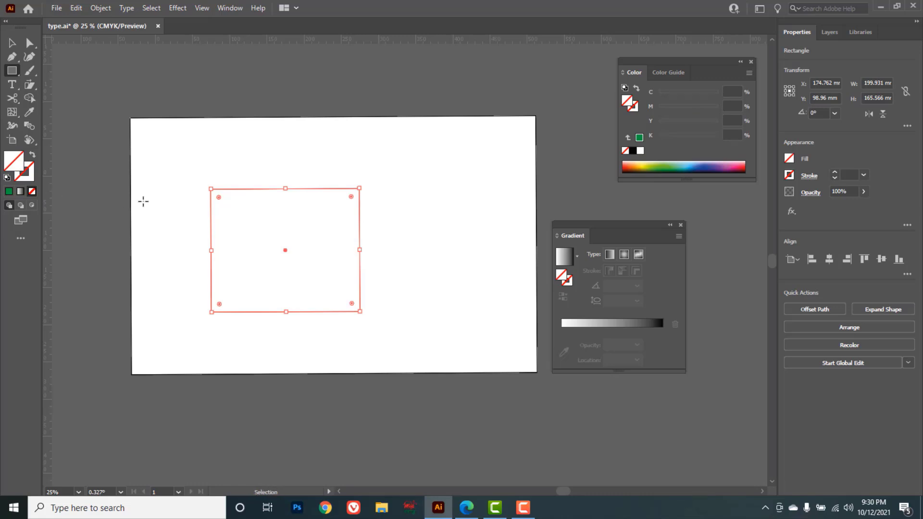
# Set the rectangle's fill back to None and give it a black stroke with K 100.
pyautogui.hotkey('ctrl', 'z')
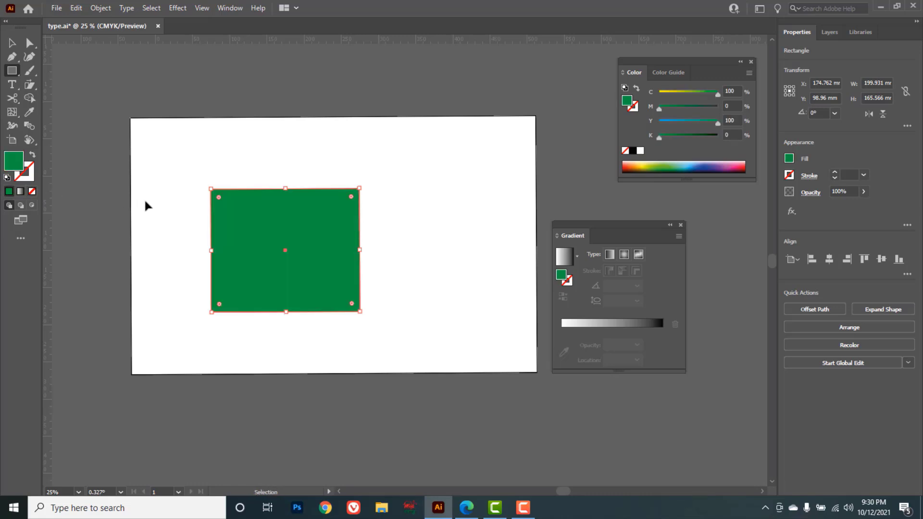
pyautogui.click(33, 192)
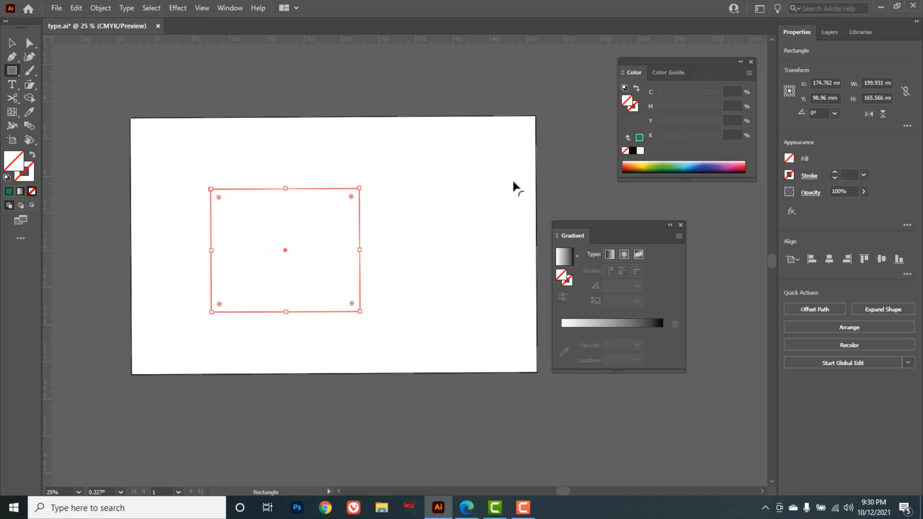
pyautogui.click(636, 106)
pyautogui.click(633, 151)
pyautogui.click(11, 42)
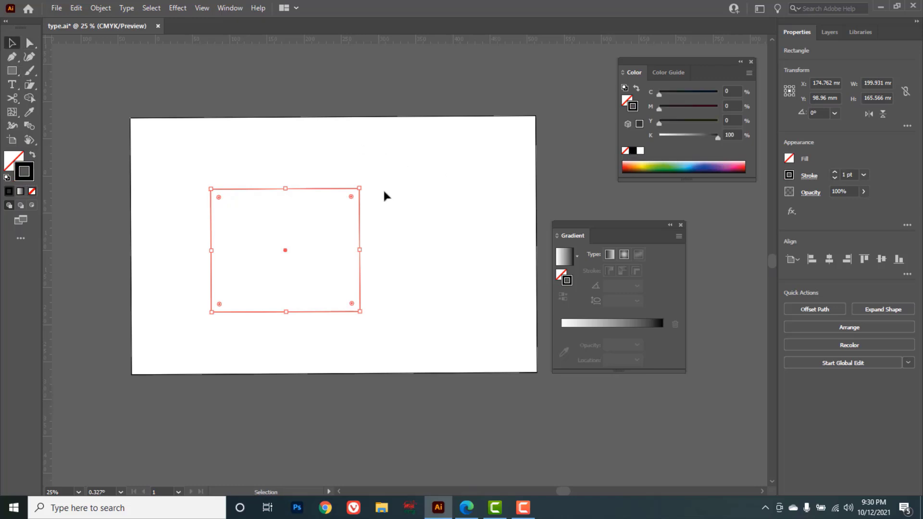
pyautogui.click(251, 172)
# Set the rectangle's stroke weight to 5 pt.
pyautogui.moveTo(298, 204); pyautogui.dragTo(305, 212)
pyautogui.click(835, 172)
pyautogui.click(835, 172)
pyautogui.click(835, 172)
pyautogui.click(835, 172)
pyautogui.click(835, 172)
pyautogui.click(835, 172)
pyautogui.click(835, 172)
pyautogui.click(835, 172)
pyautogui.click(835, 177)
pyautogui.click(835, 177)
pyautogui.click(835, 178)
pyautogui.click(835, 178)
pyautogui.click(427, 210)
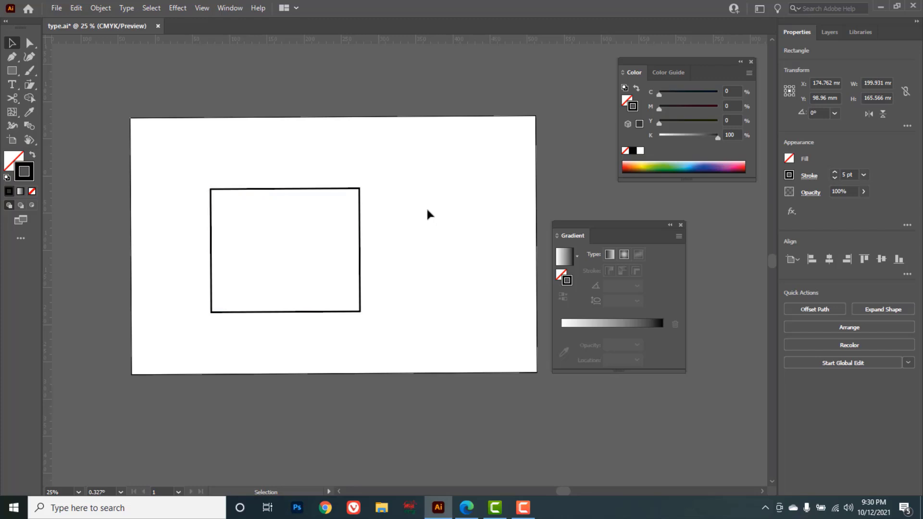
# Lower the rectangle's opacity to 37%.
pyautogui.hotkey('ctrl', 'a')
pyautogui.click(864, 192)
pyautogui.moveTo(858, 207); pyautogui.dragTo(851, 205)
pyautogui.click(396, 232)
pyautogui.moveTo(430, 210); pyautogui.dragTo(272, 259)
pyautogui.click(864, 192)
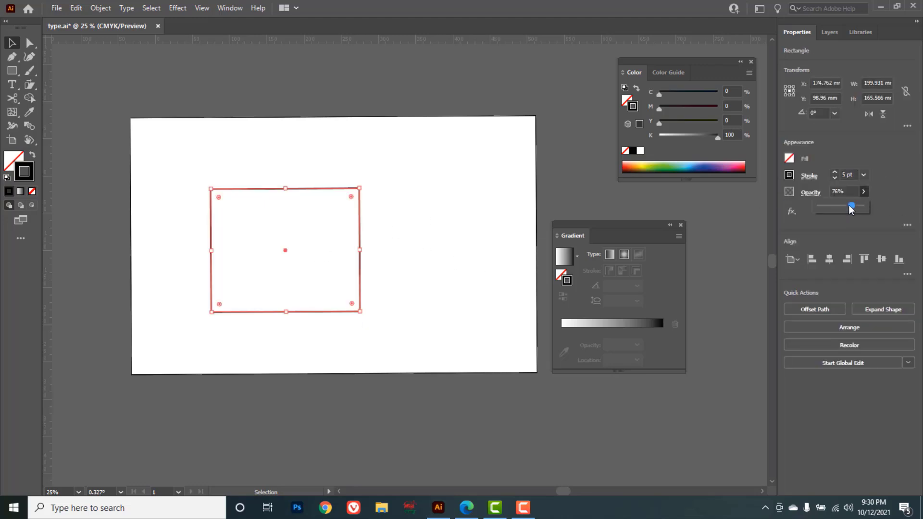
pyautogui.click(421, 226)
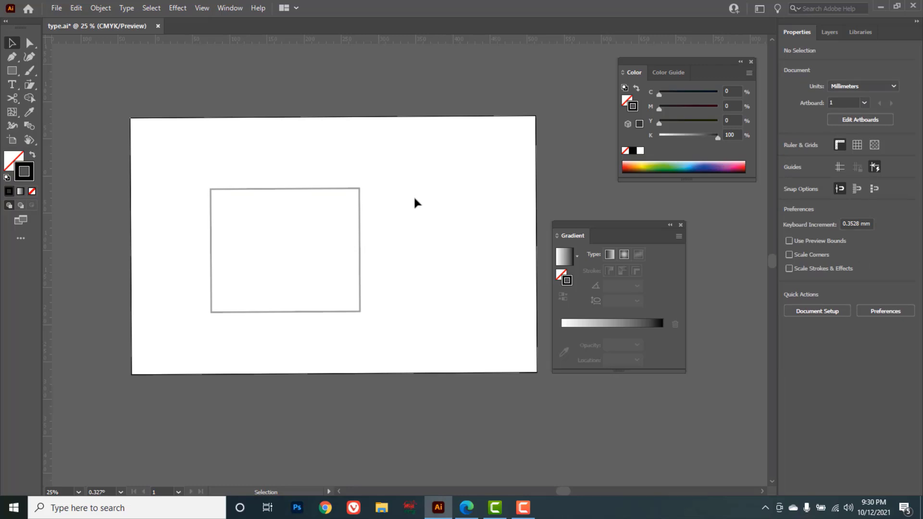
# Fill the rectangle with green (C 80.78, M 18.43, Y 100, K 6.27) and set its opacity to 100%.
pyautogui.moveTo(417, 210); pyautogui.dragTo(323, 244)
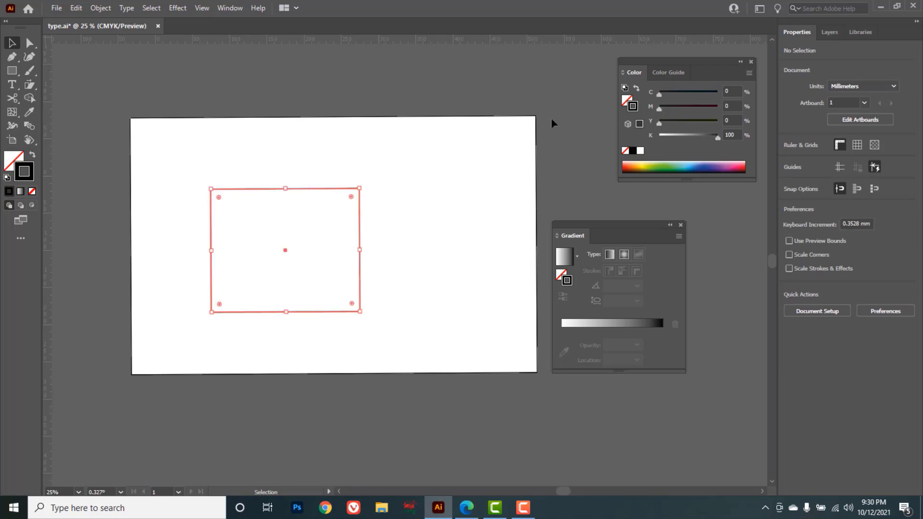
pyautogui.click(660, 164)
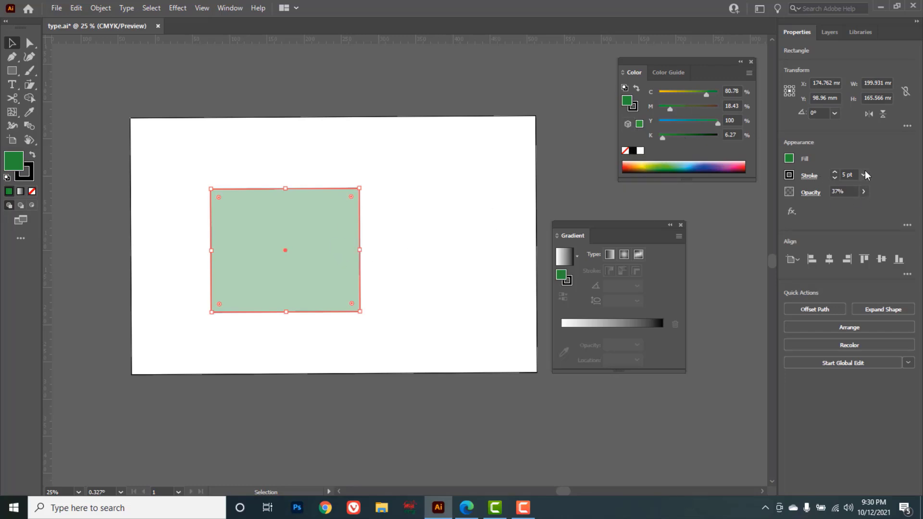
pyautogui.click(863, 192)
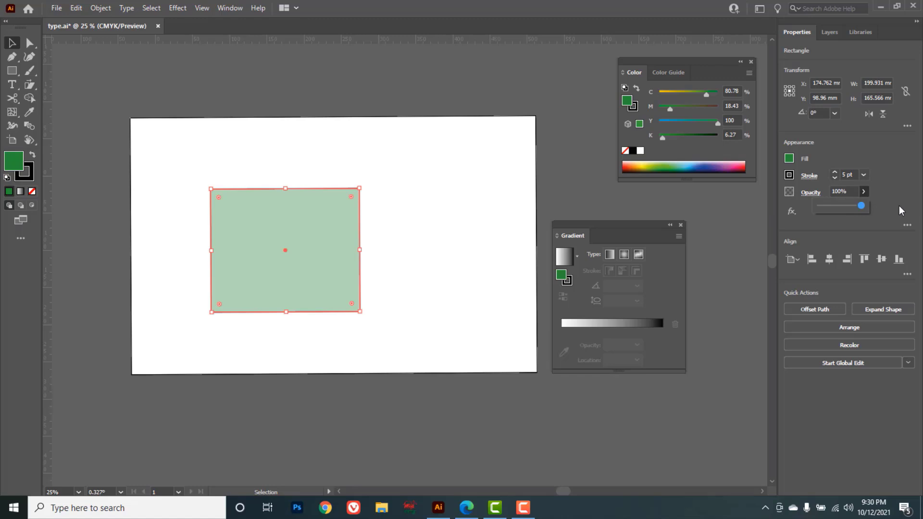
pyautogui.click(371, 214)
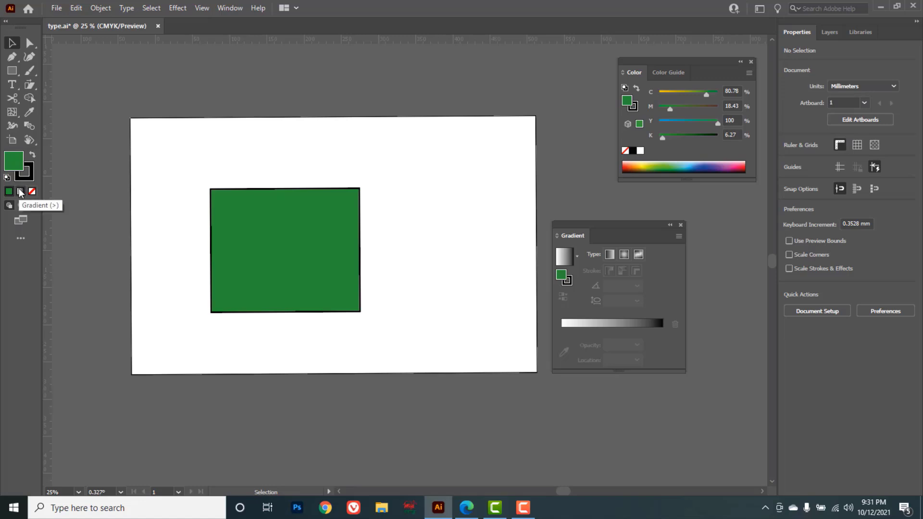
# Remove the rectangle's fill by setting it to None and reapply the last solid green colour.
pyautogui.moveTo(12, 112); pyautogui.dragTo(61, 113)
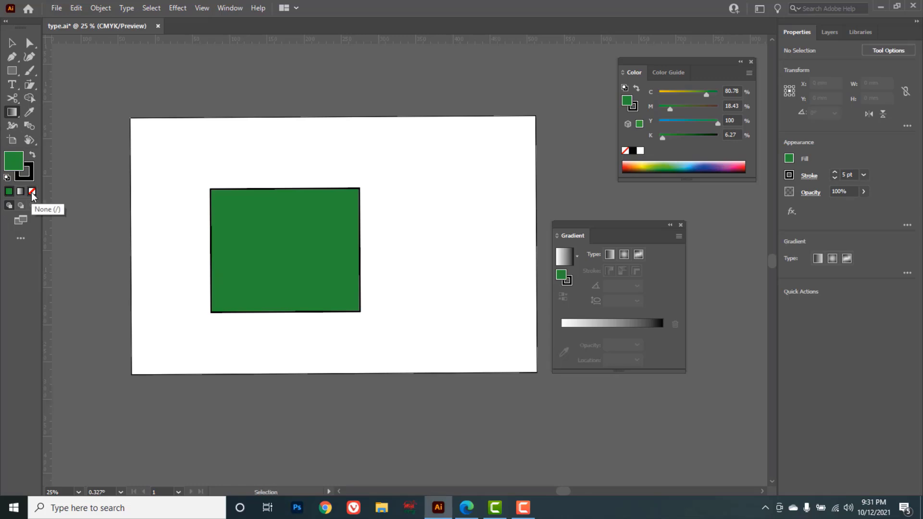
pyautogui.click(12, 42)
pyautogui.moveTo(184, 162); pyautogui.dragTo(241, 215)
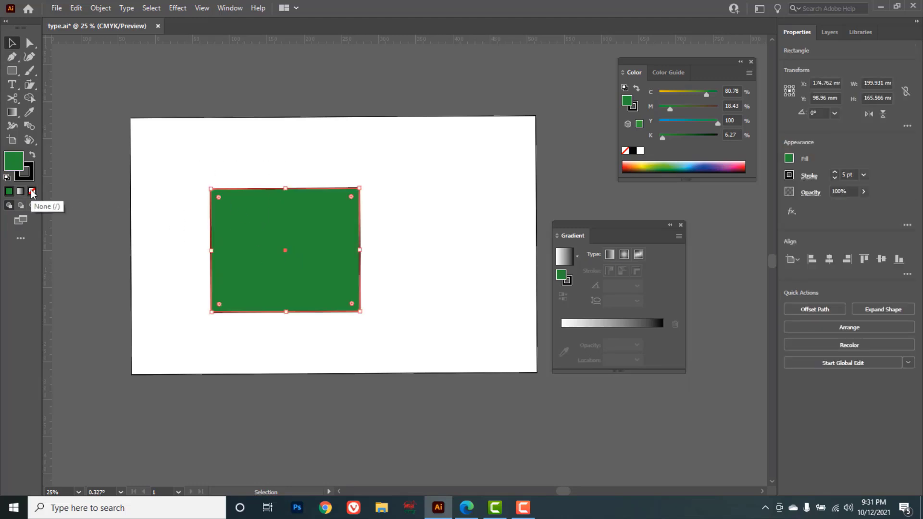
pyautogui.click(32, 192)
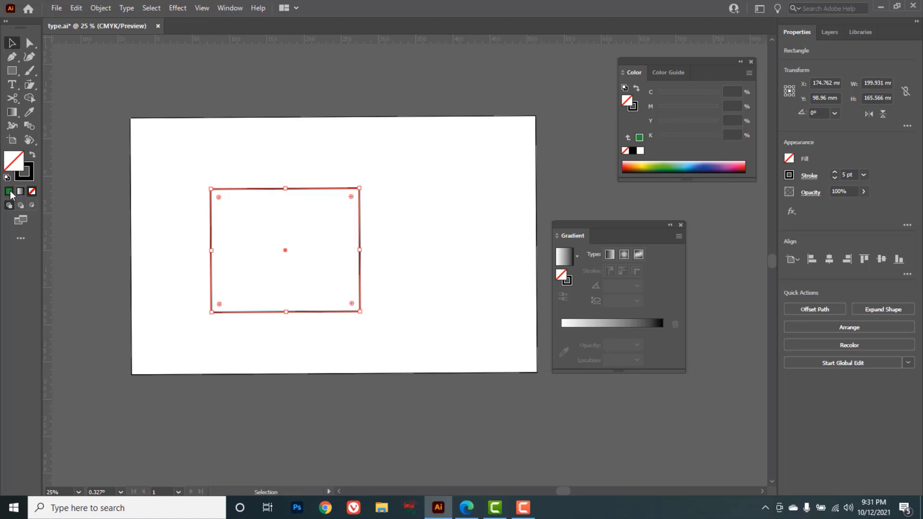
pyautogui.click(8, 192)
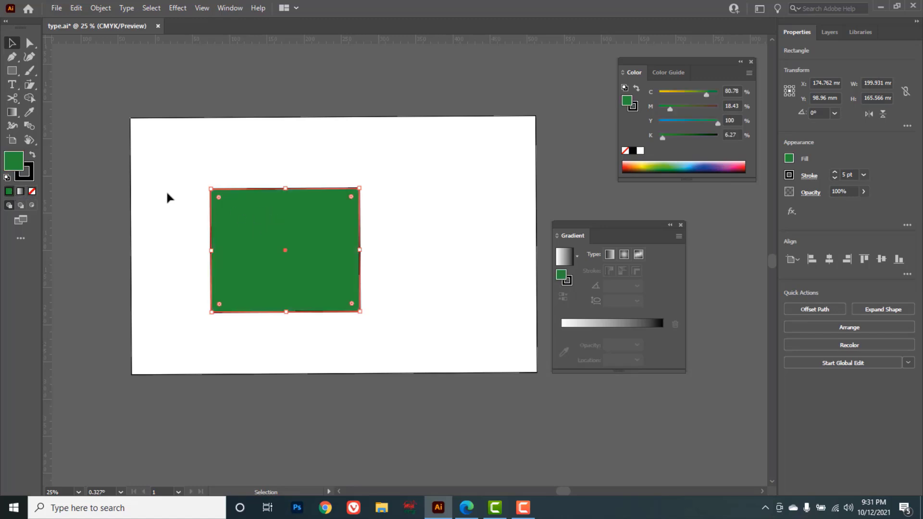